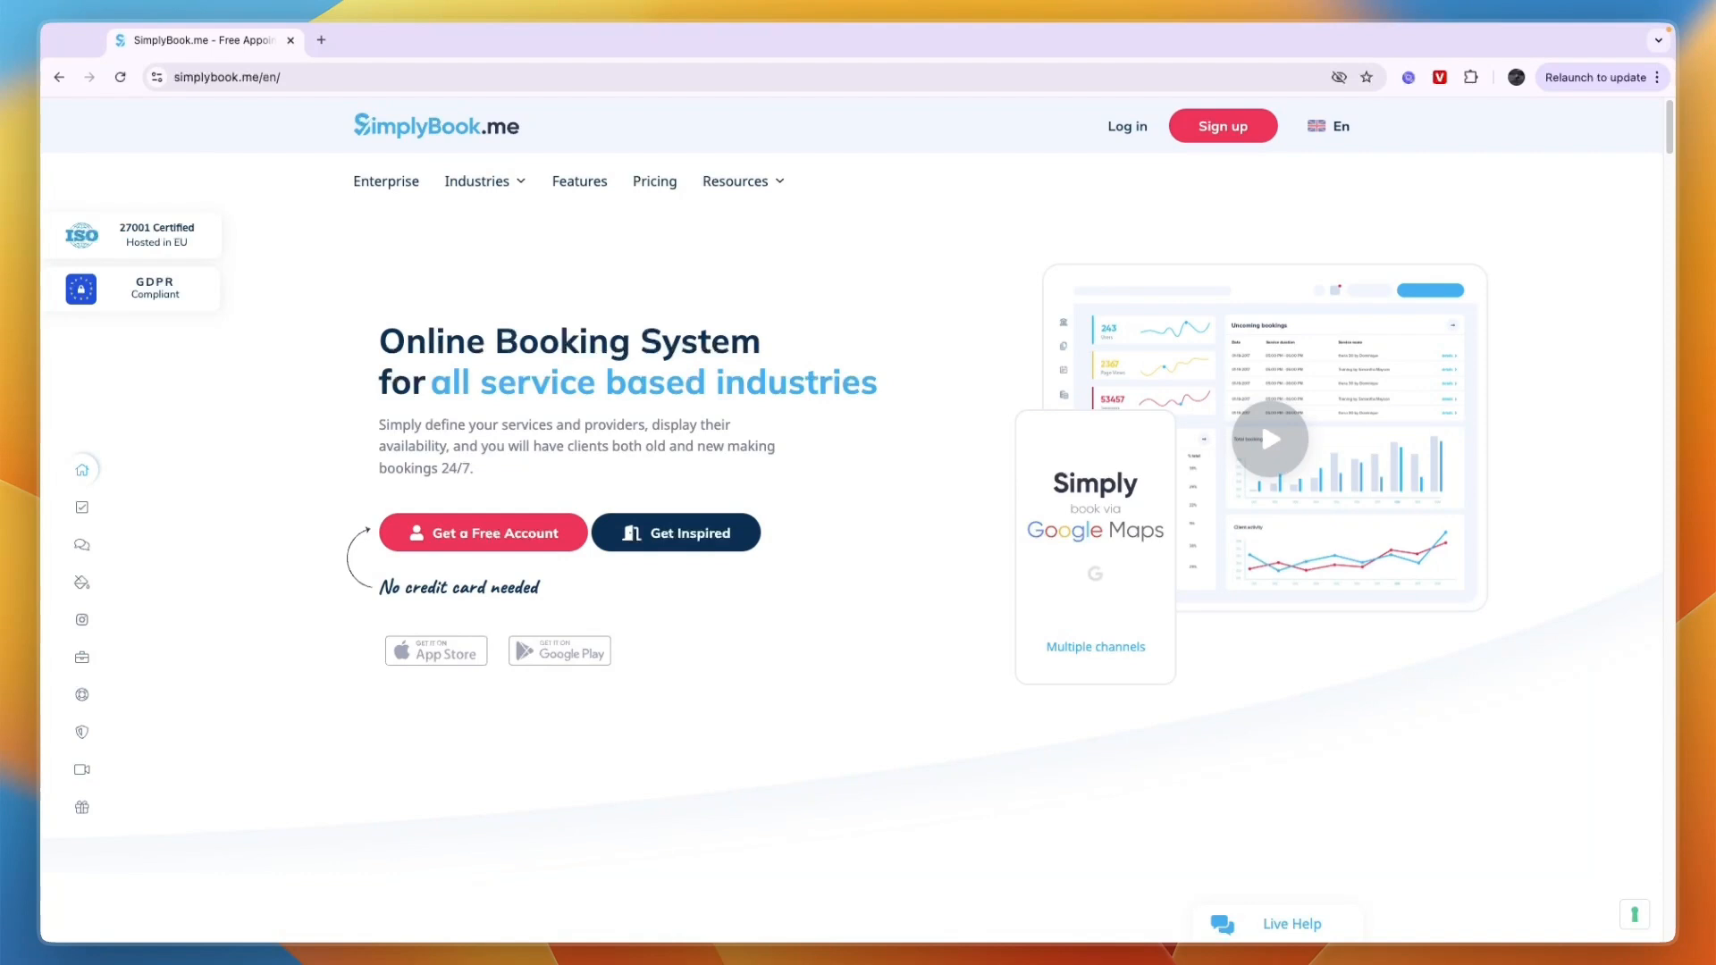
- Start registering a free account with the company login and Beauty and wellness as the business category, continuing to the address section
{"action": "left_click", "coordinate": [483, 534]}
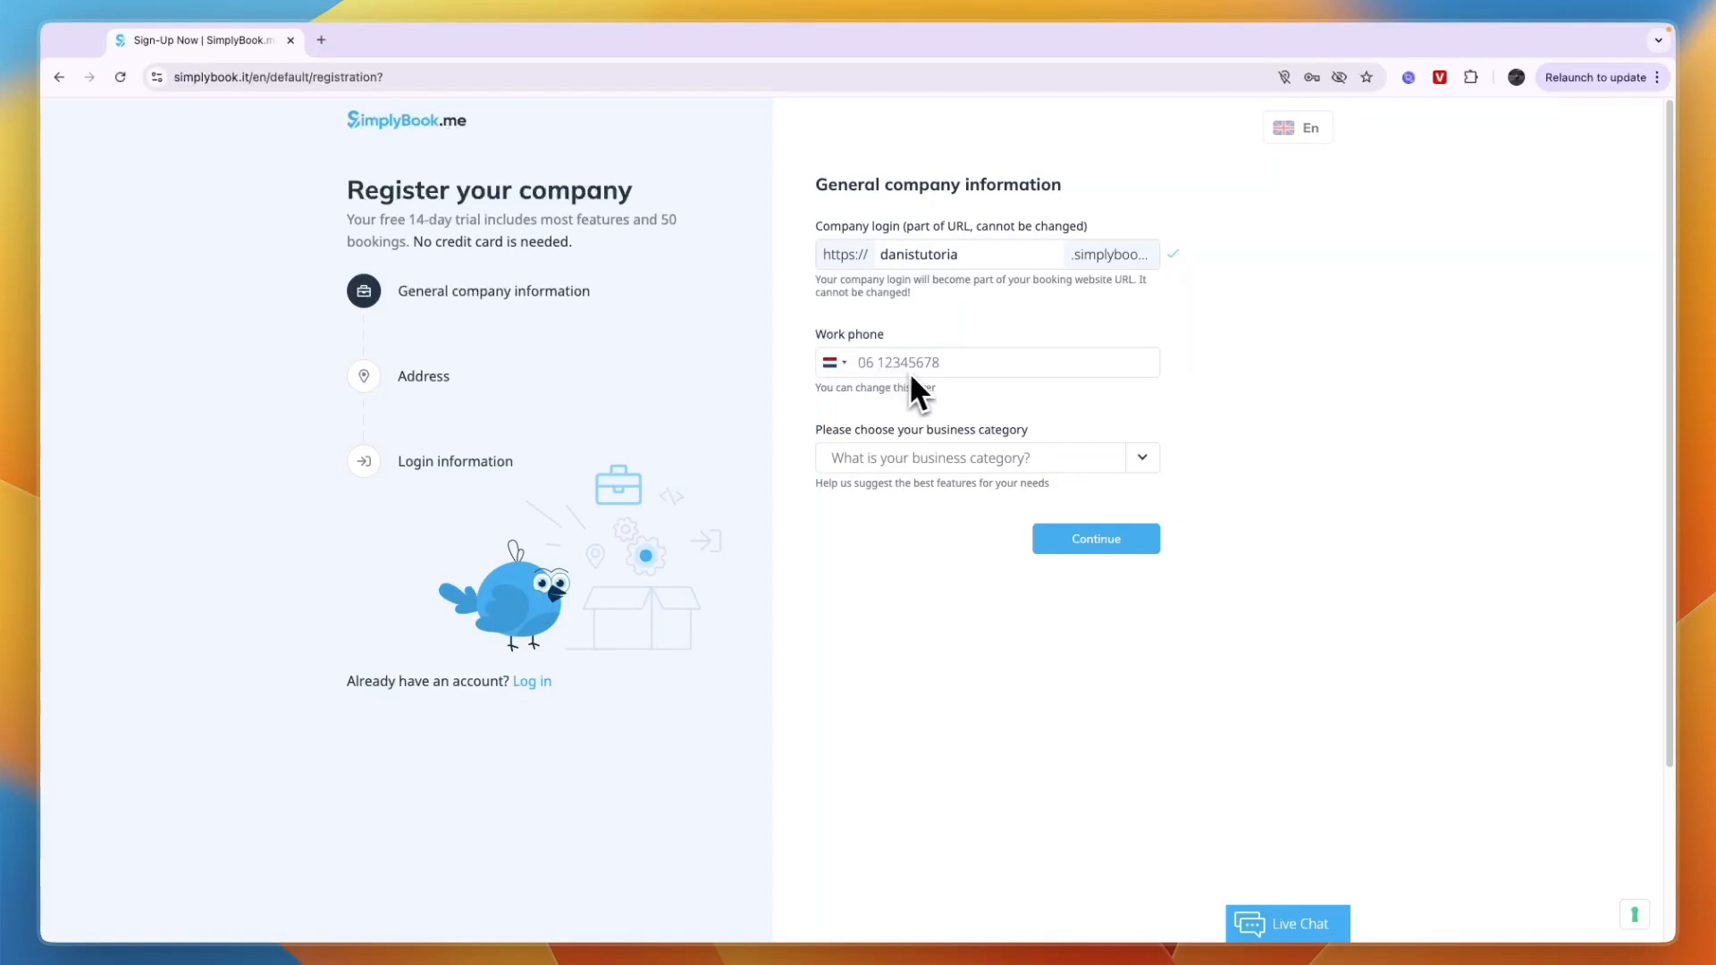
{"action": "left_click_drag", "start_coordinate": [823, 432], "coordinate": [1076, 448]}
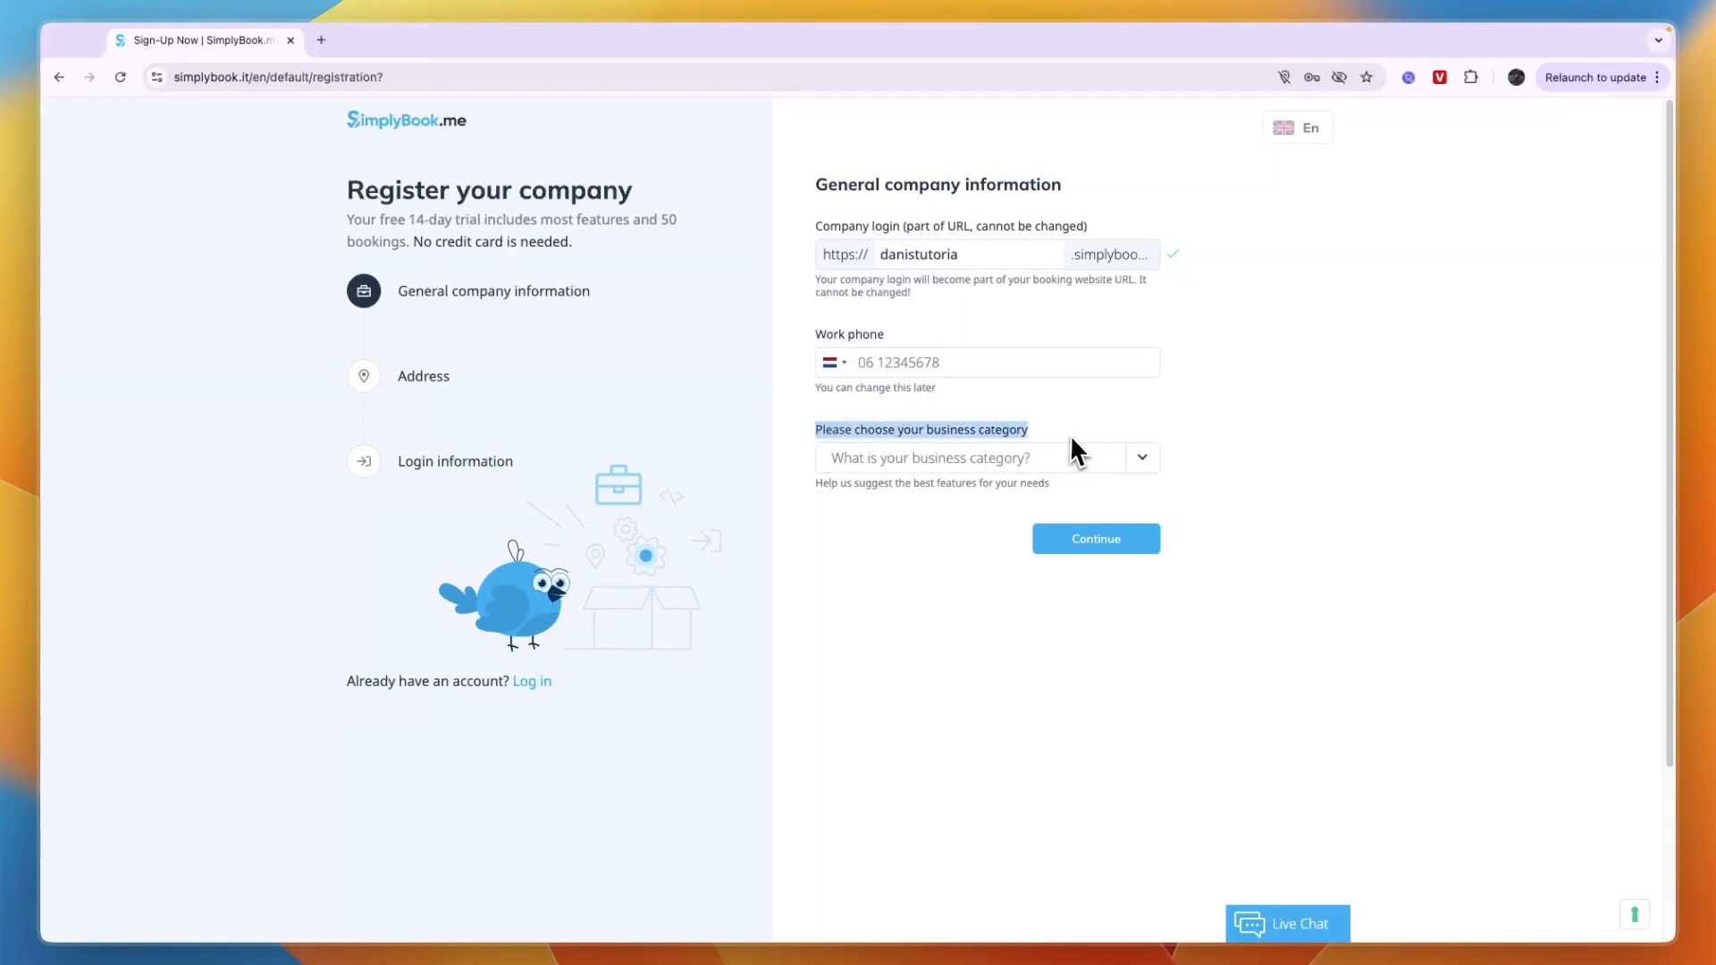
{"action": "left_click", "coordinate": [1044, 464]}
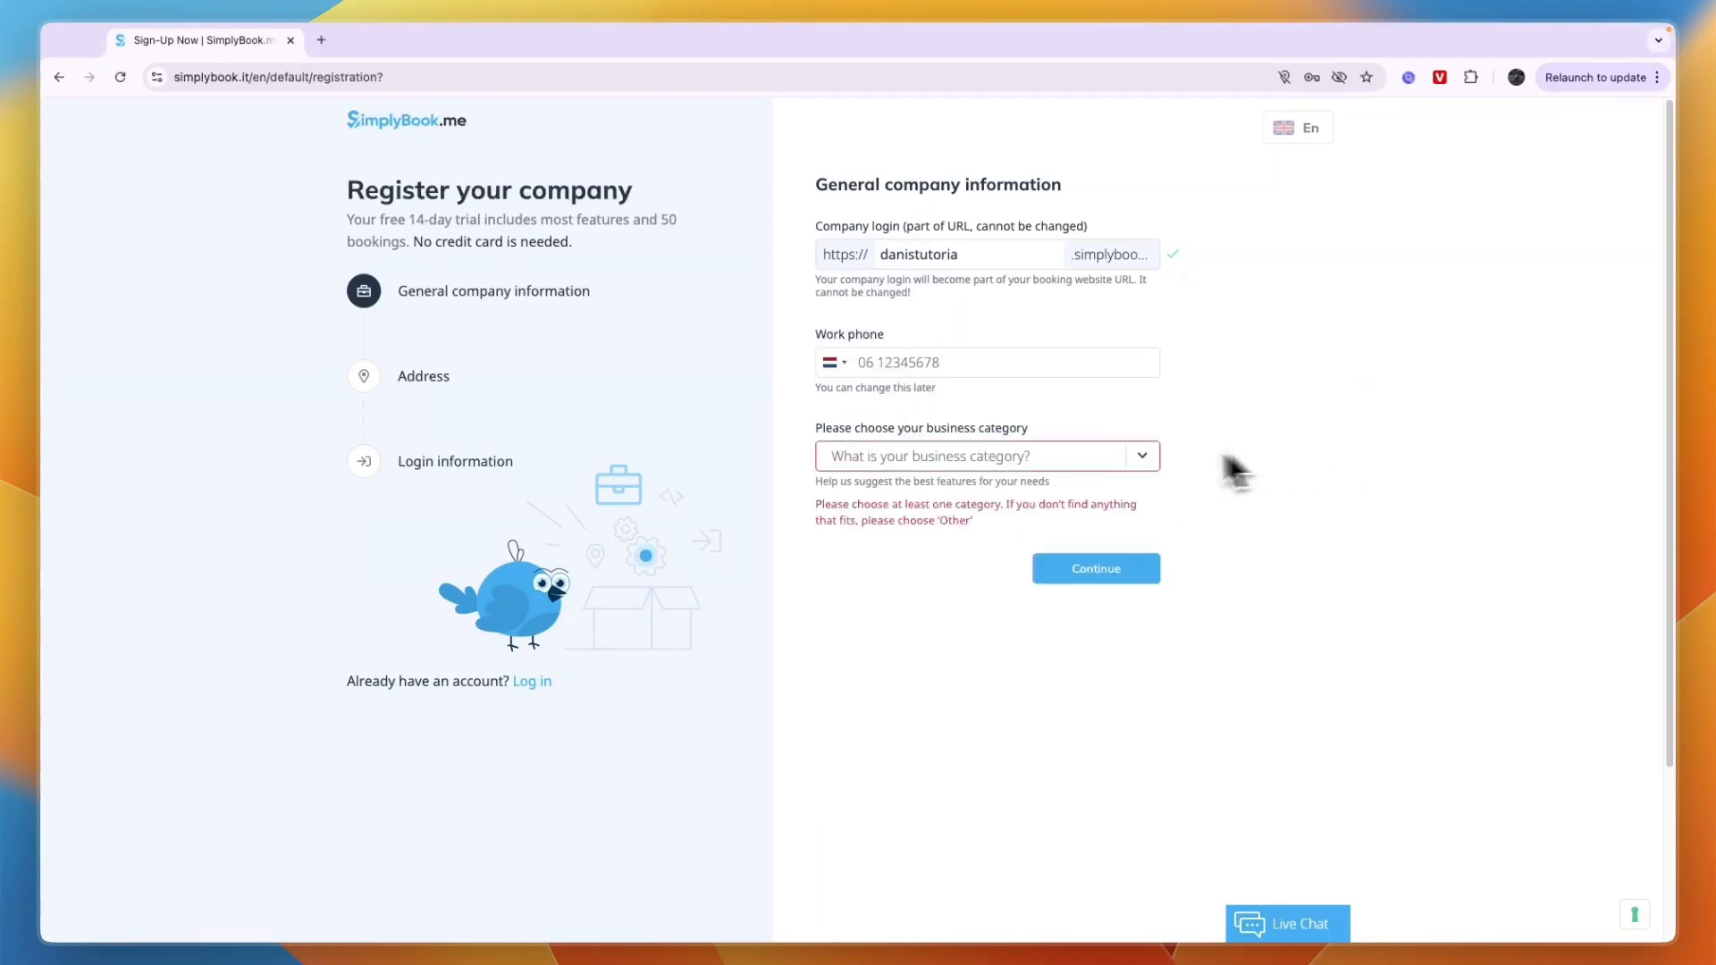
{"action": "left_click", "coordinate": [1140, 458]}
{"action": "scroll", "coordinate": [983, 531], "scroll_direction": "down", "scroll_amount": 1}
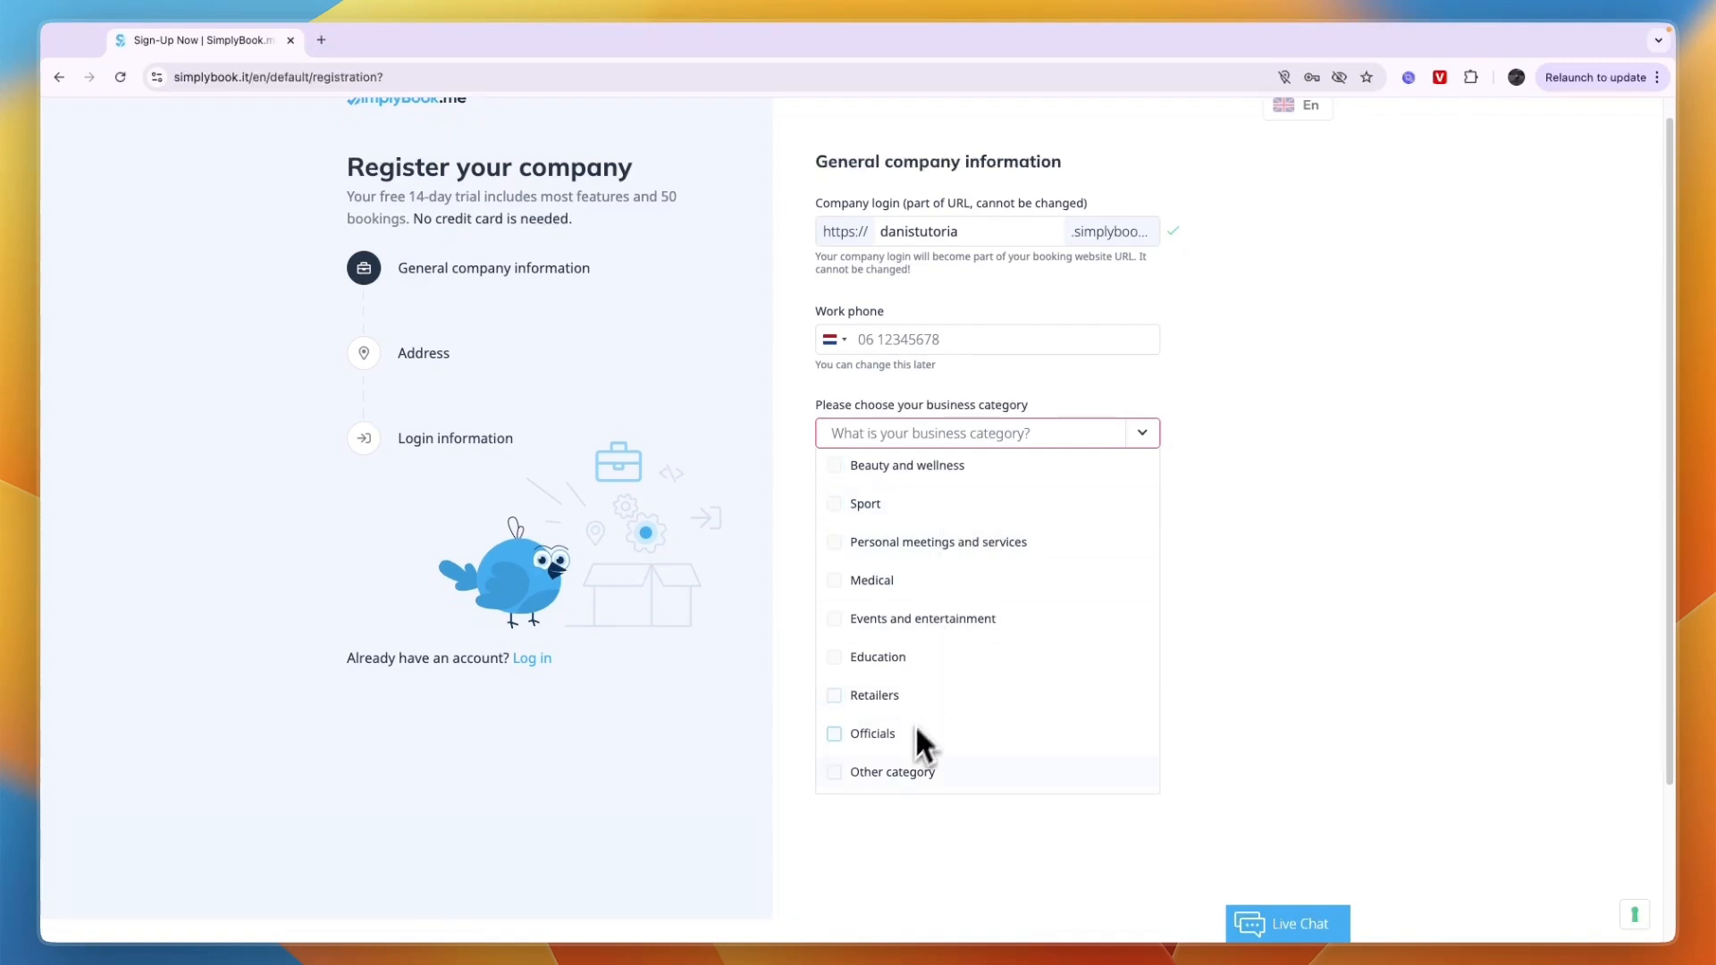
{"action": "left_click", "coordinate": [937, 478]}
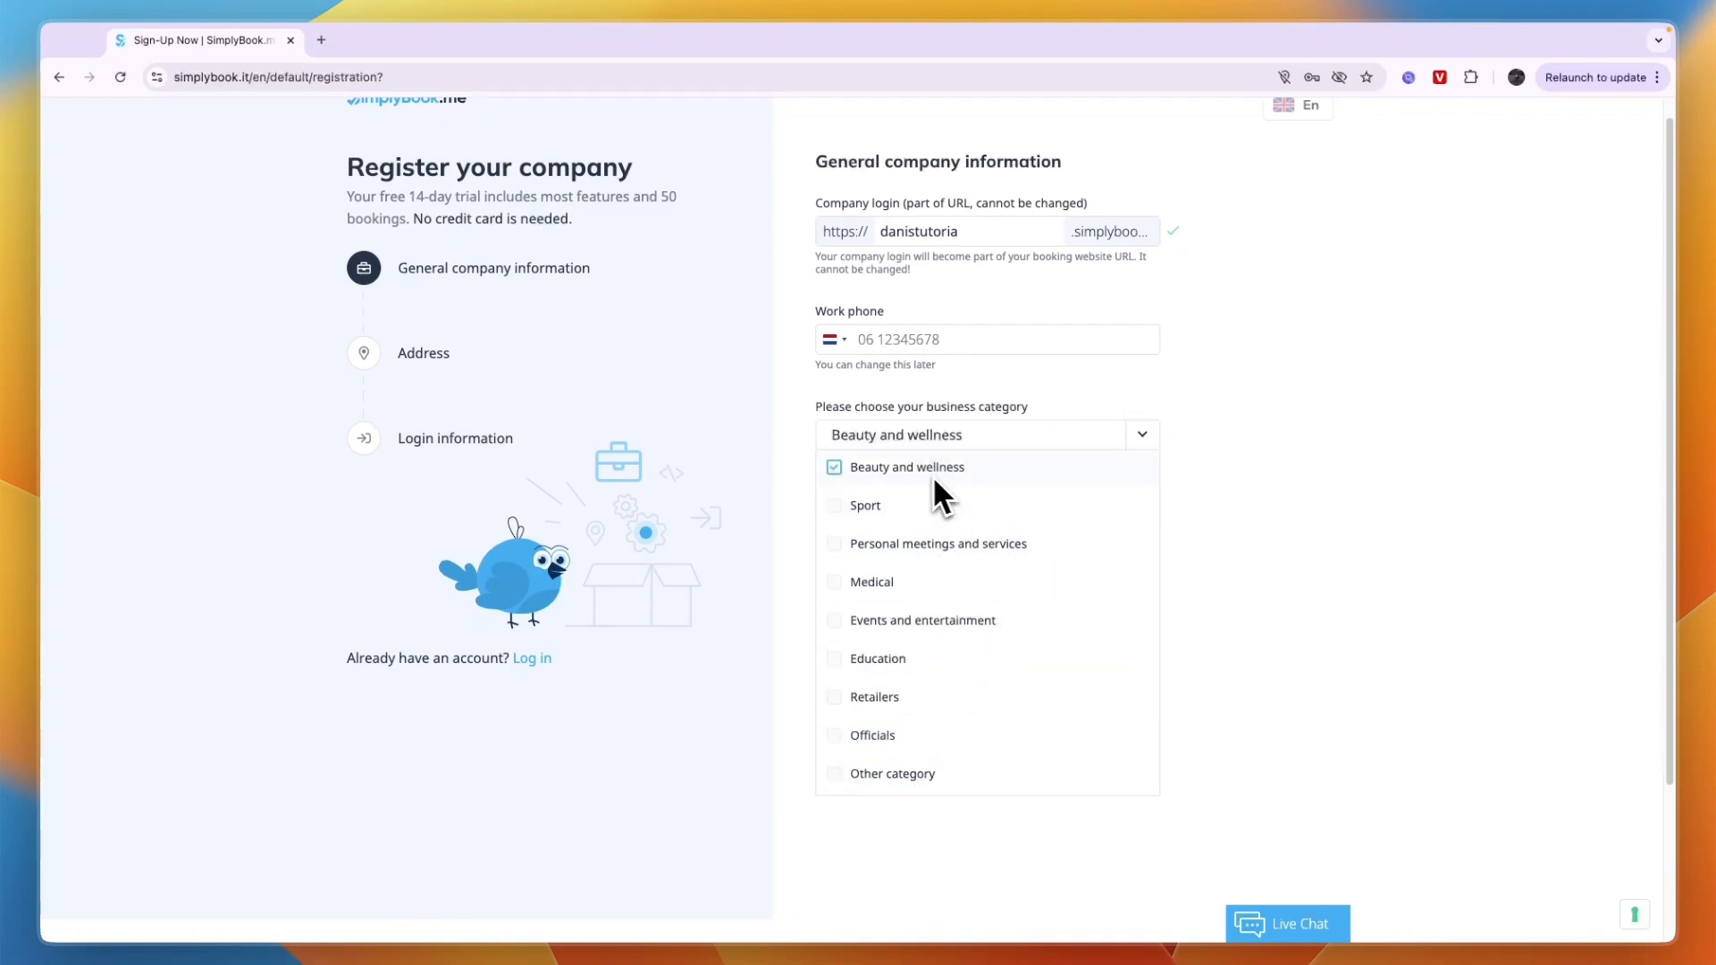
{"action": "left_click", "coordinate": [1037, 422]}
{"action": "left_click", "coordinate": [1096, 516]}
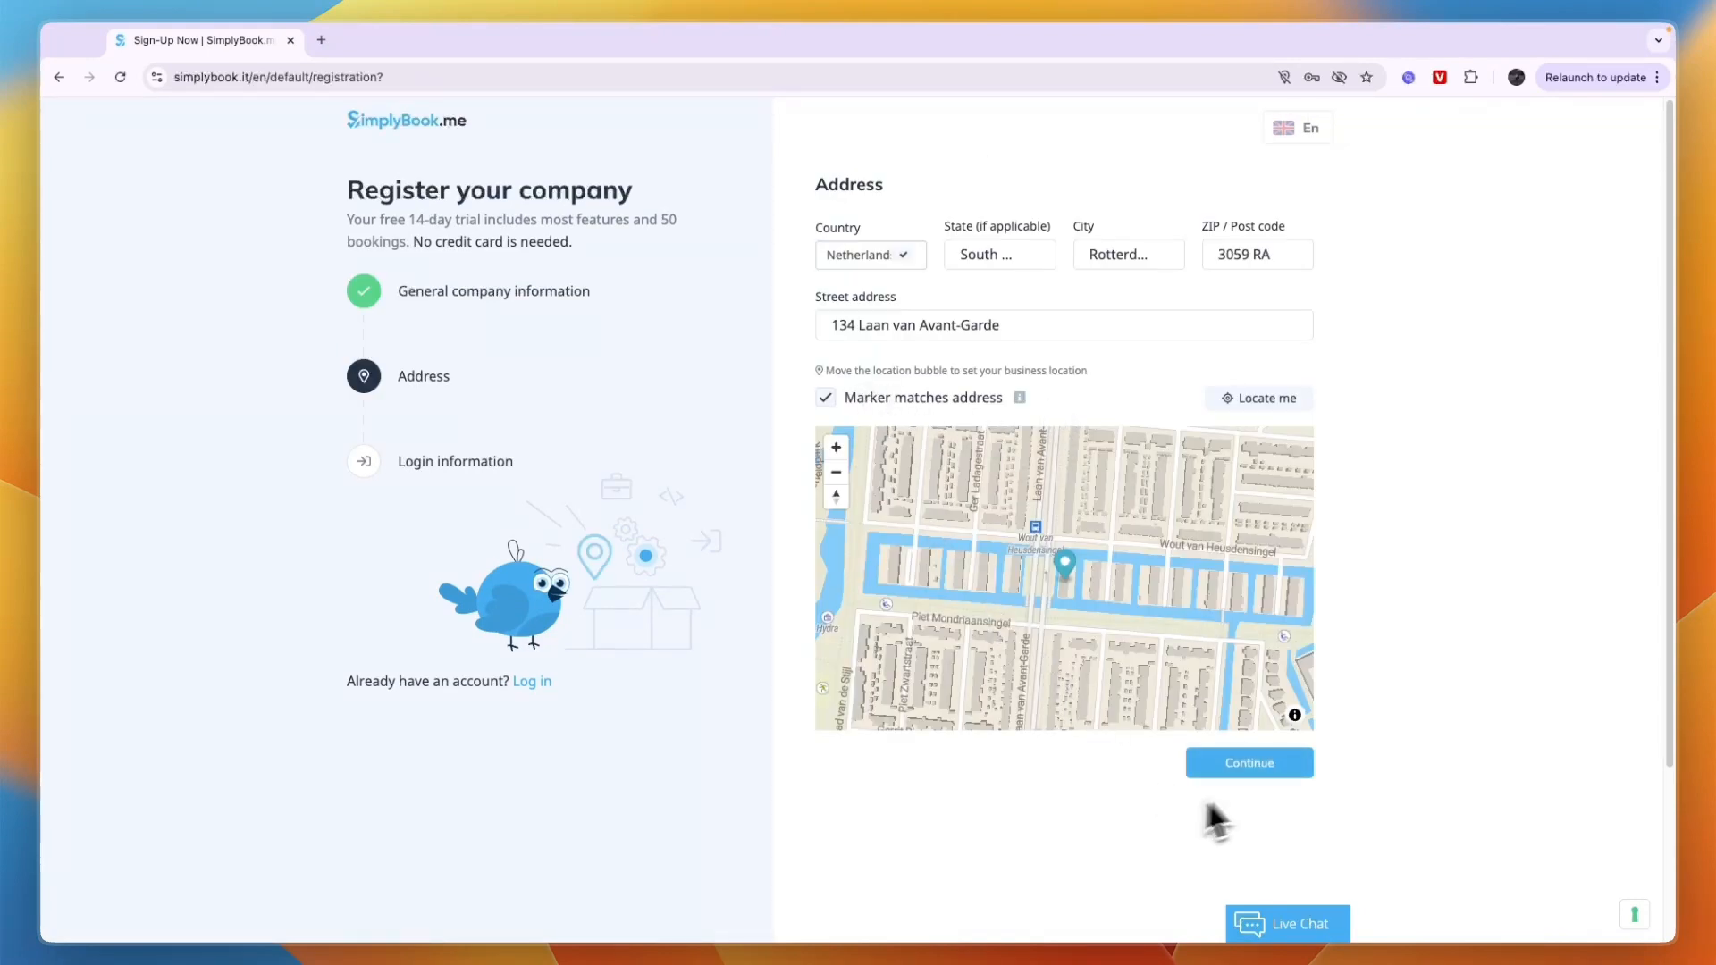
- Accept the business address and sign up with name, e-mail and account password, agreeing to the terms and completing the robot check
{"action": "left_click", "coordinate": [1278, 774]}
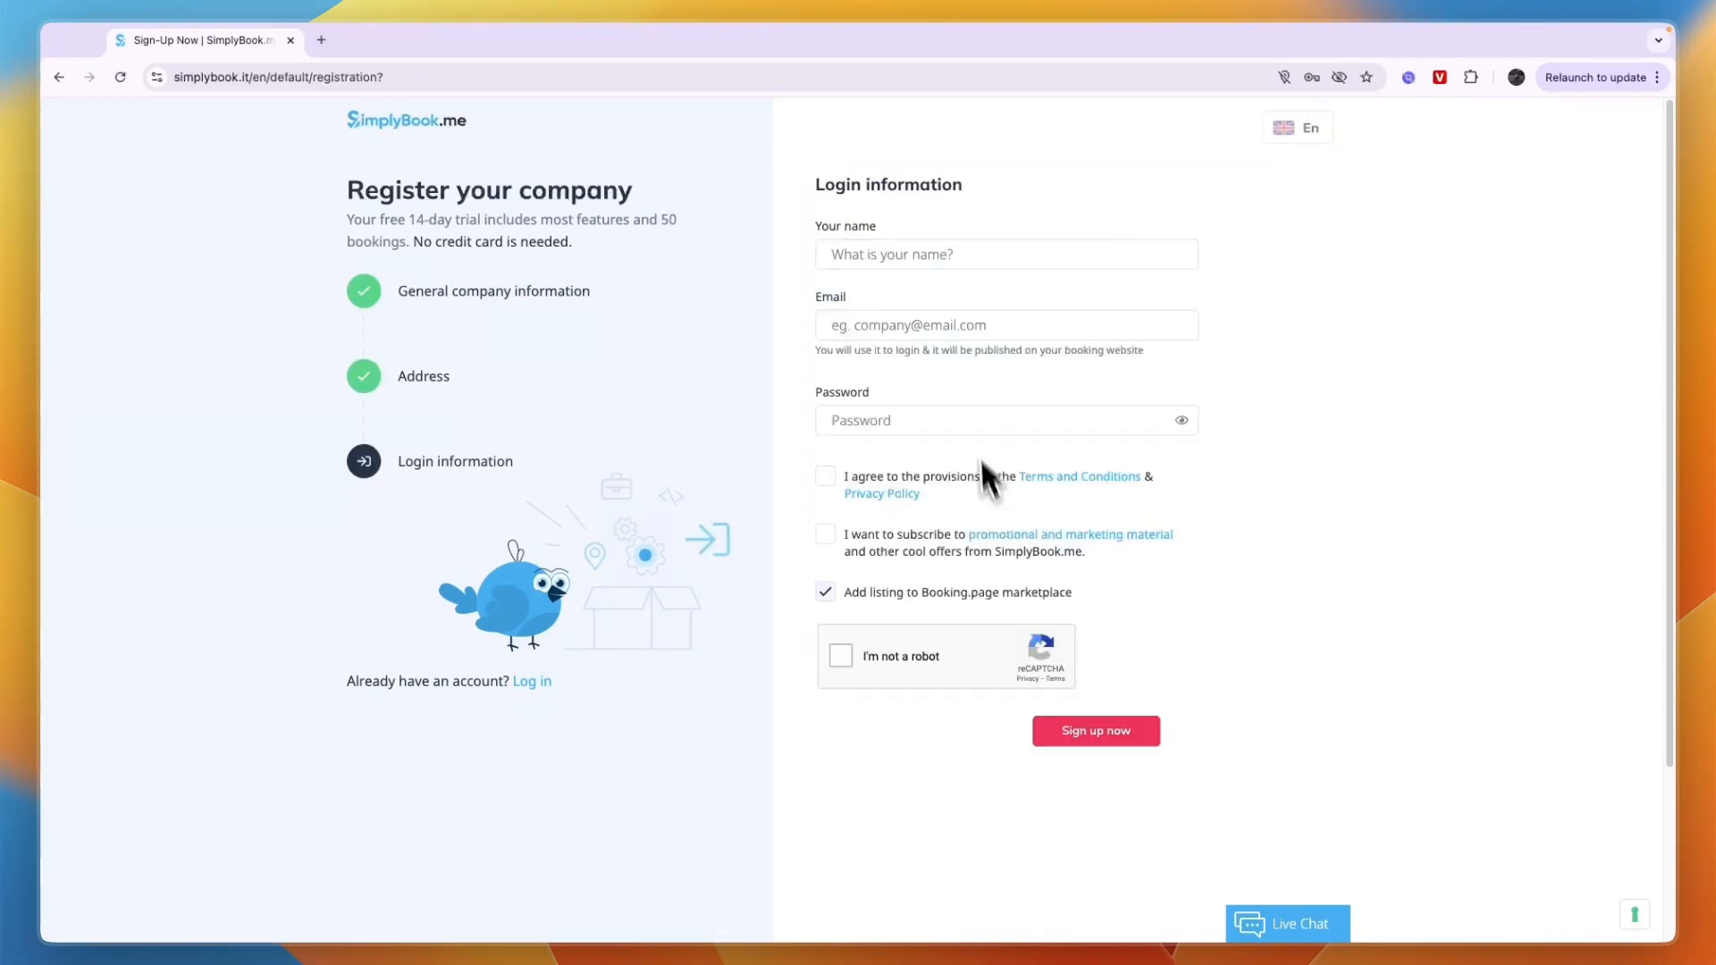
{"action": "left_click_drag", "start_coordinate": [815, 181], "coordinate": [930, 196]}
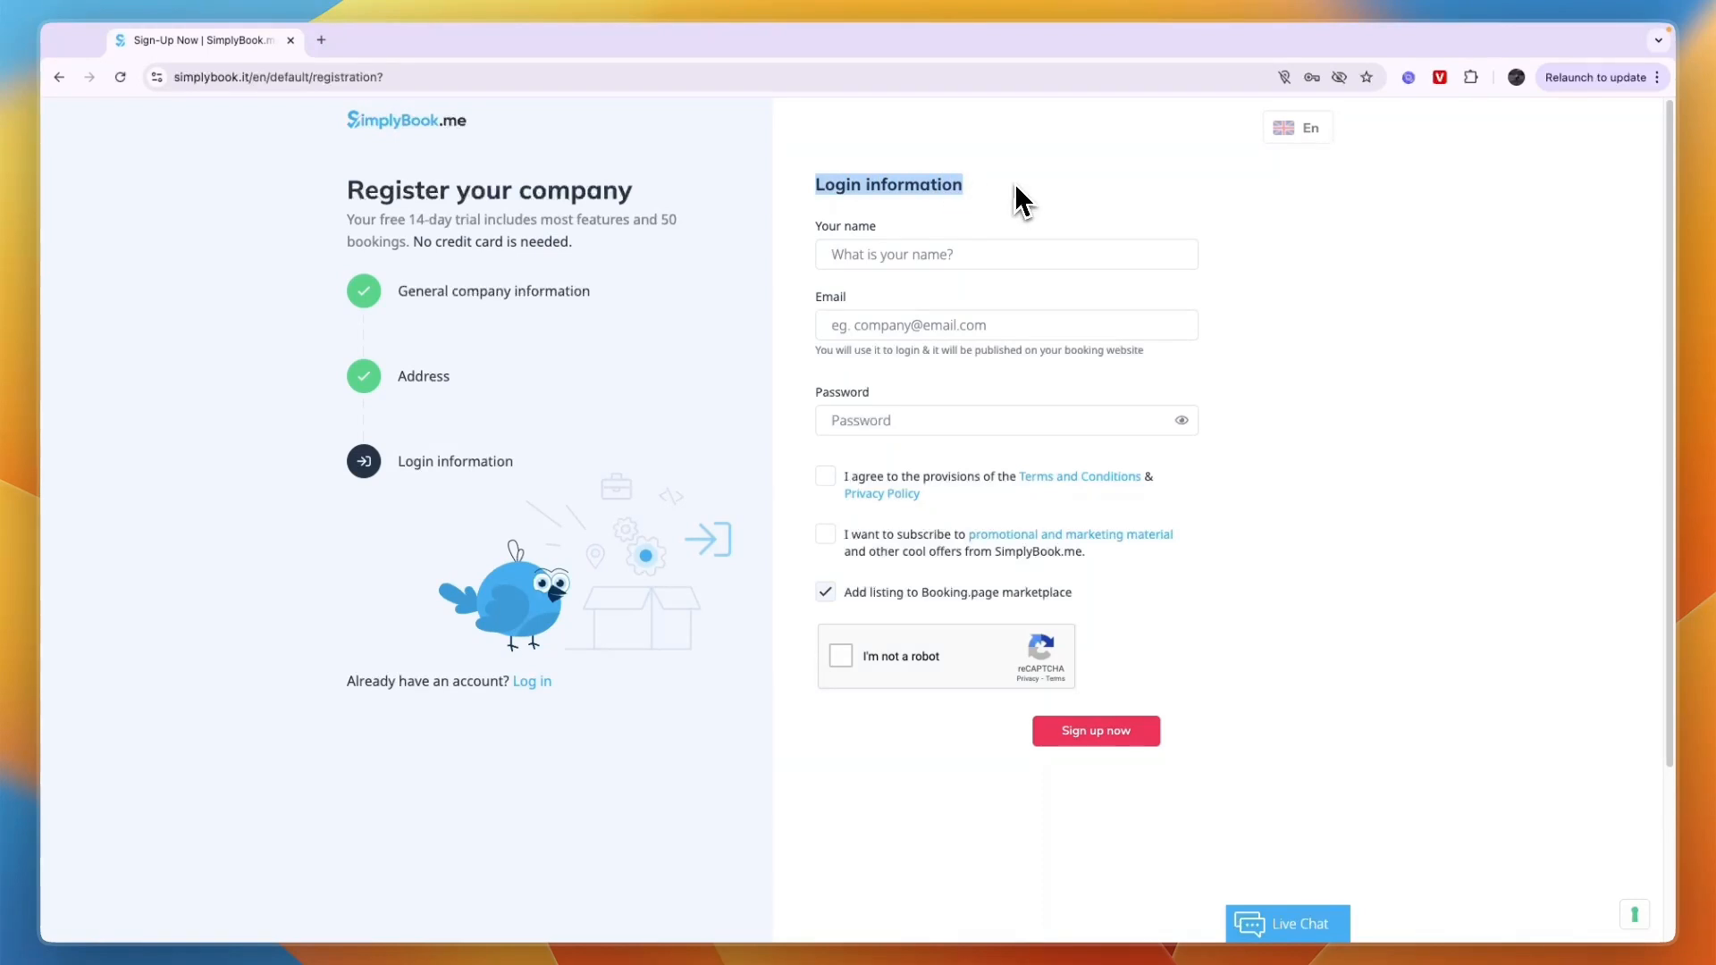
{"action": "left_click", "coordinate": [1015, 184]}
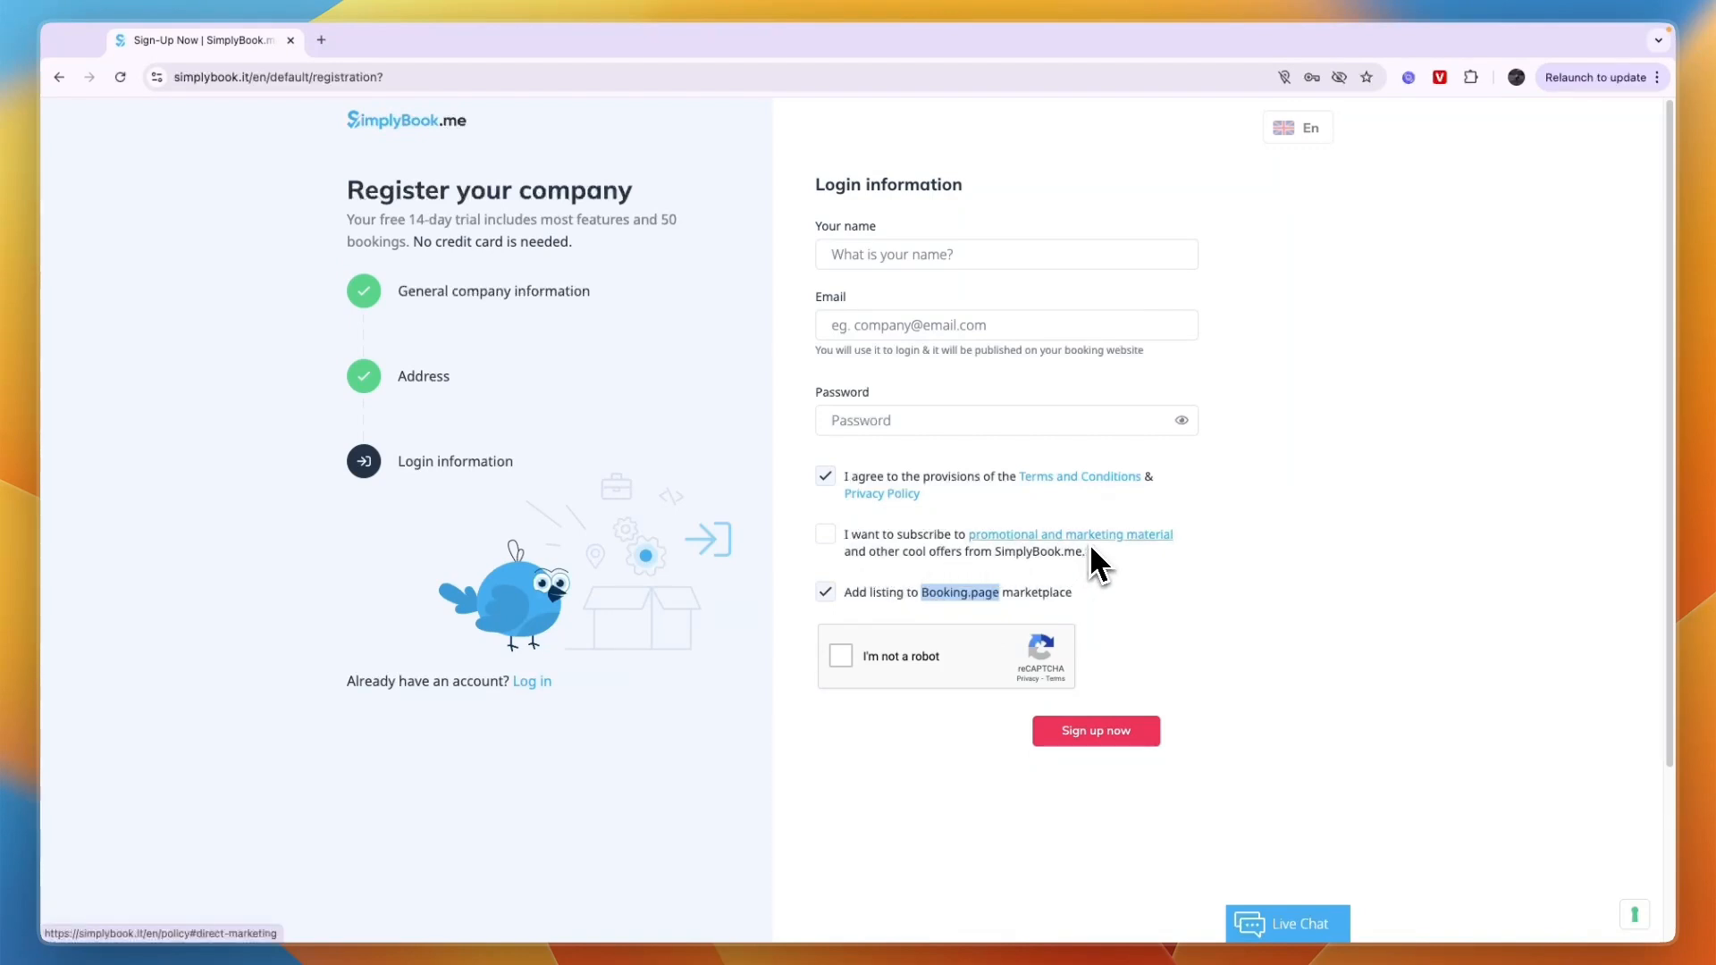
{"action": "left_click", "coordinate": [841, 656]}
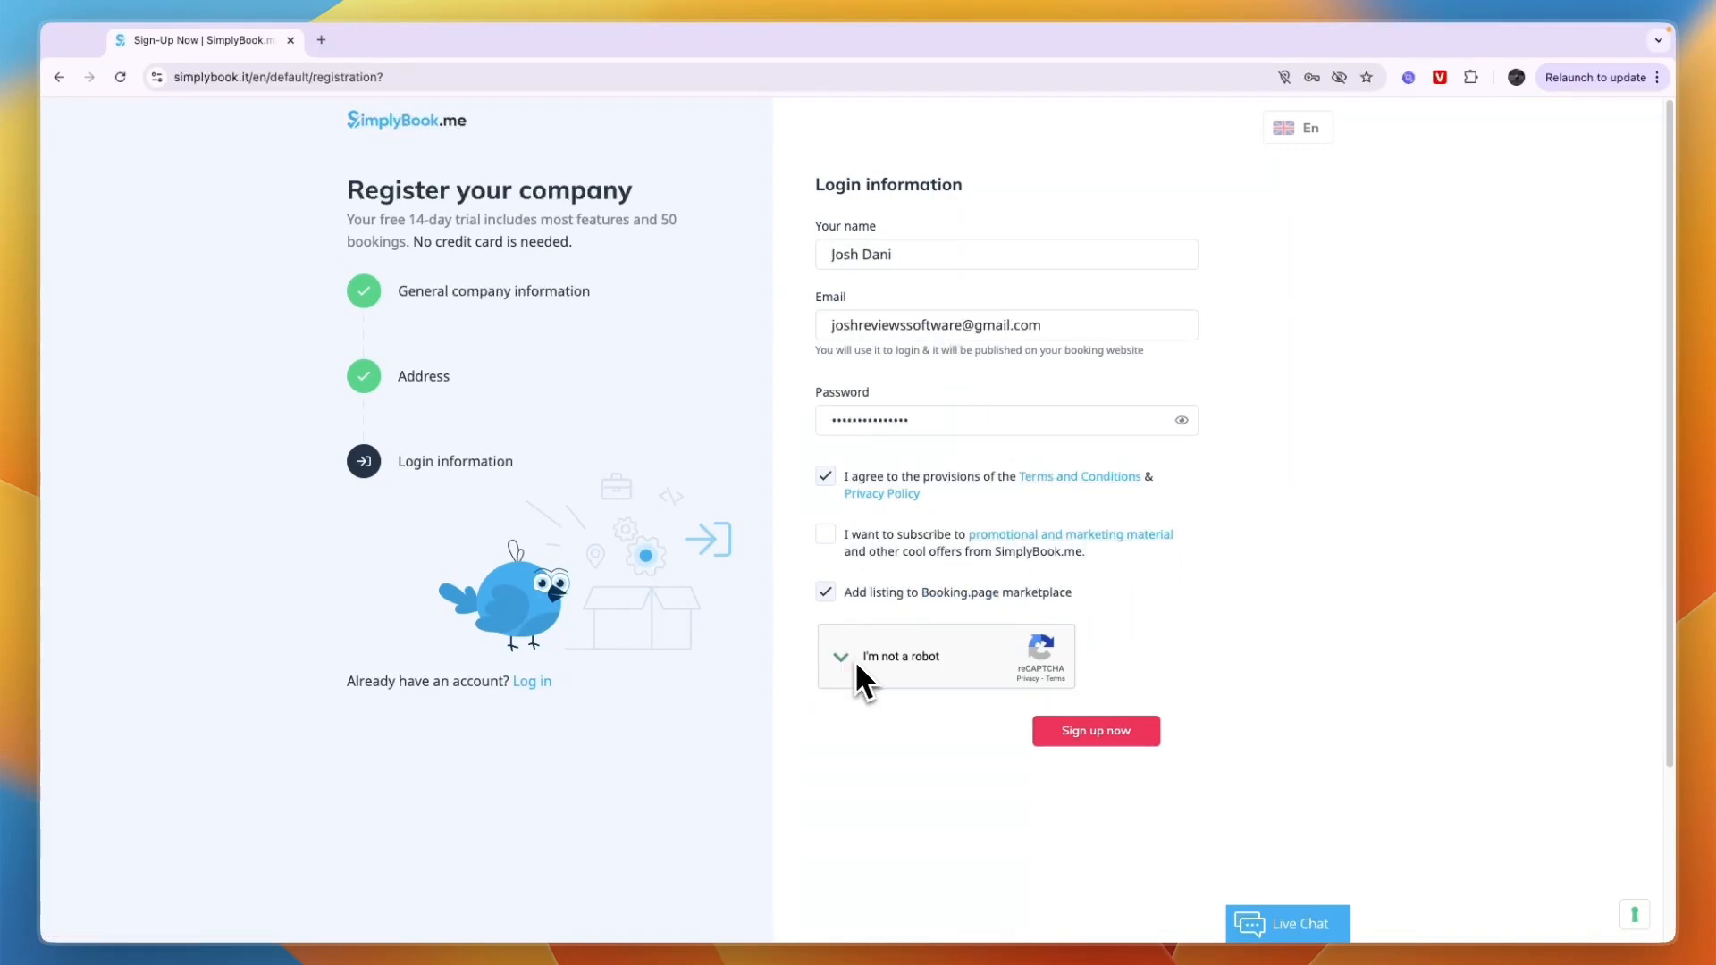
{"action": "left_click", "coordinate": [1101, 731]}
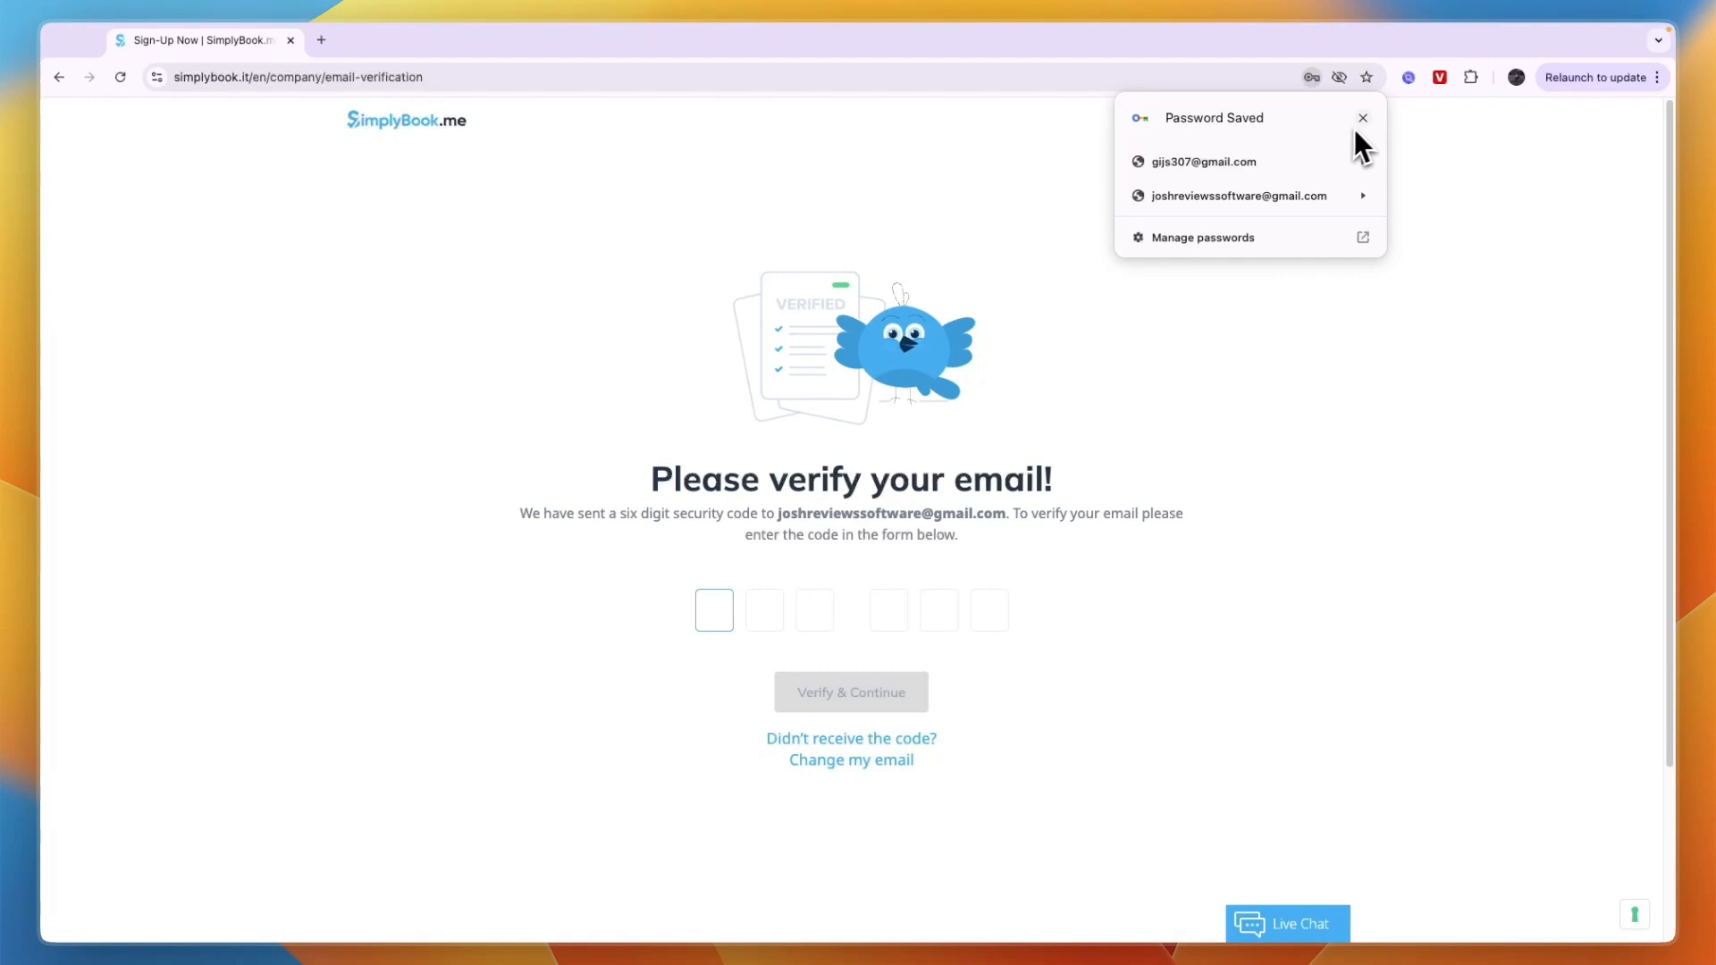
- Dismiss the saved-password notice and verify the account e-mail with the six-digit verification code
{"action": "left_click", "coordinate": [1363, 118]}
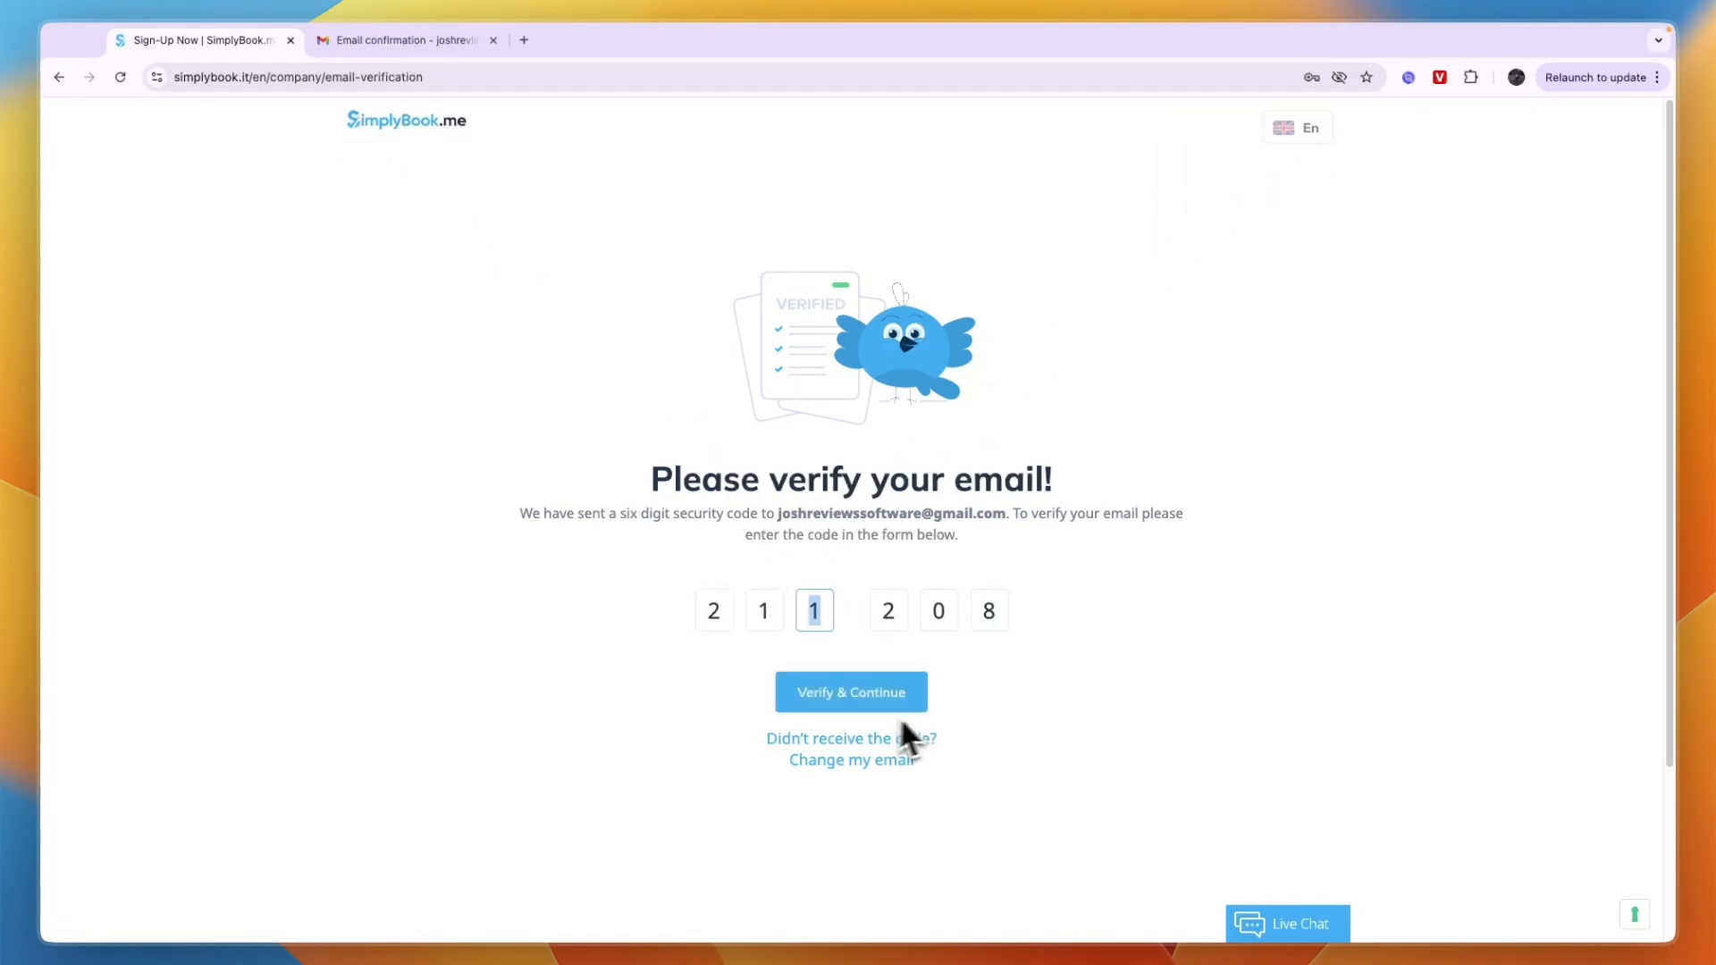
{"action": "left_click", "coordinate": [860, 697]}
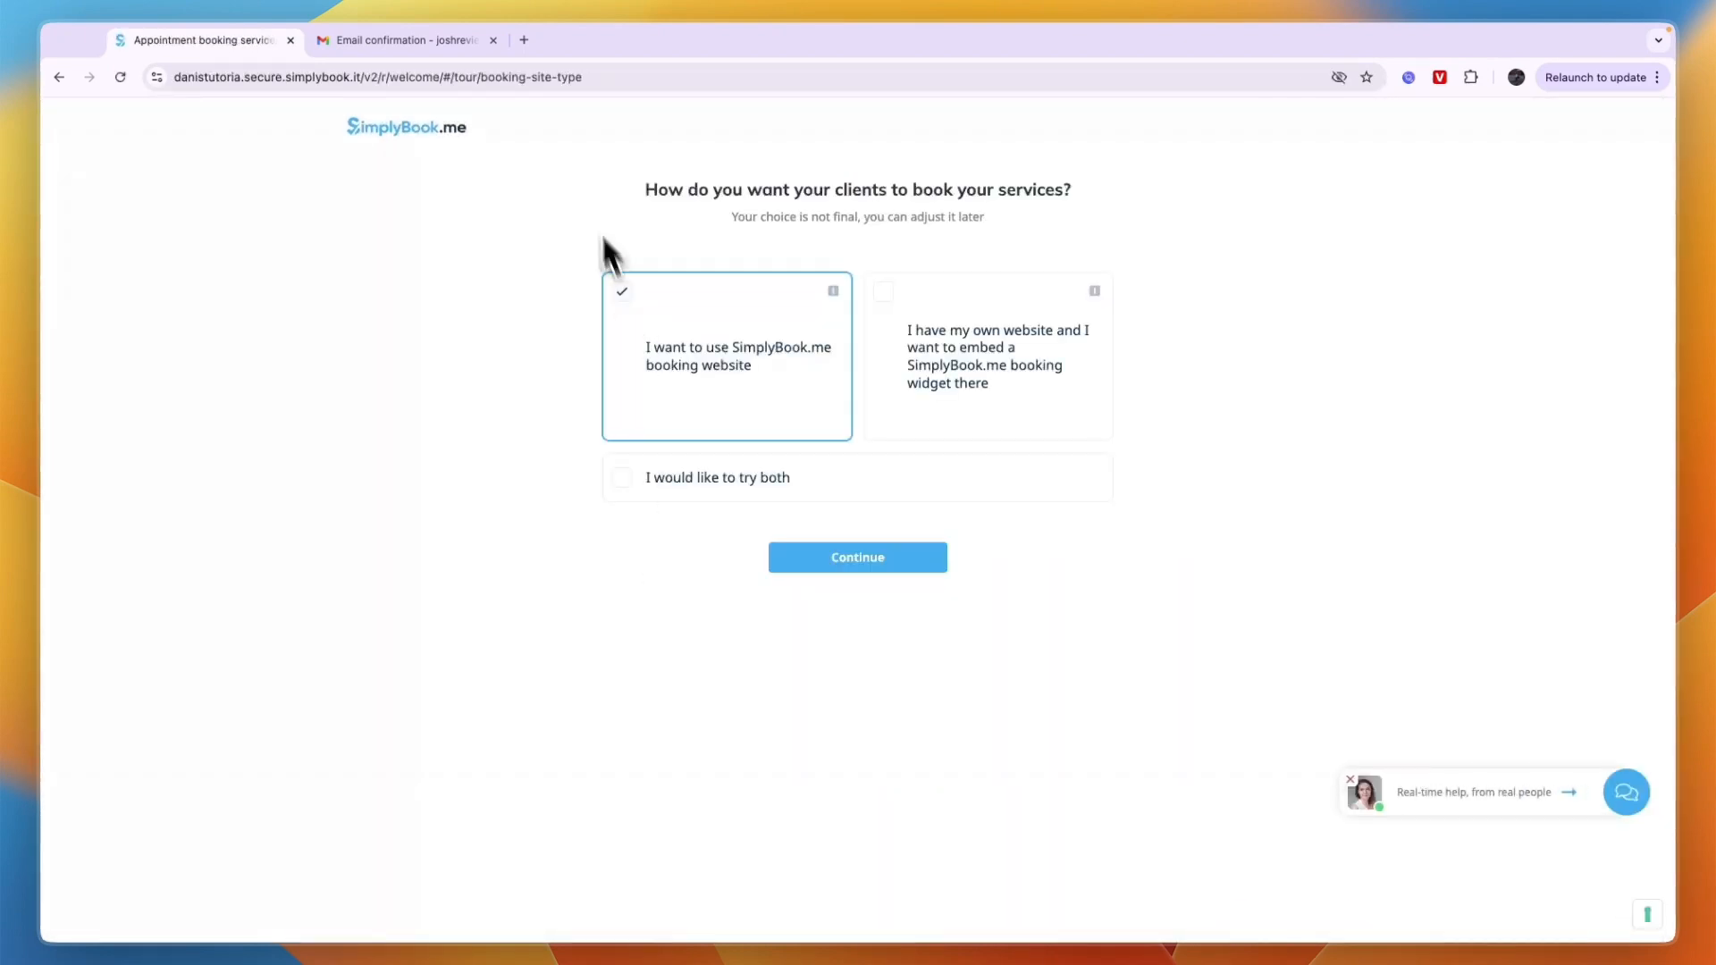
- Choose the SimplyBook.me booking website as the way clients book services and continue to the company working hours
{"action": "left_click_drag", "start_coordinate": [1118, 179], "coordinate": [1113, 198]}
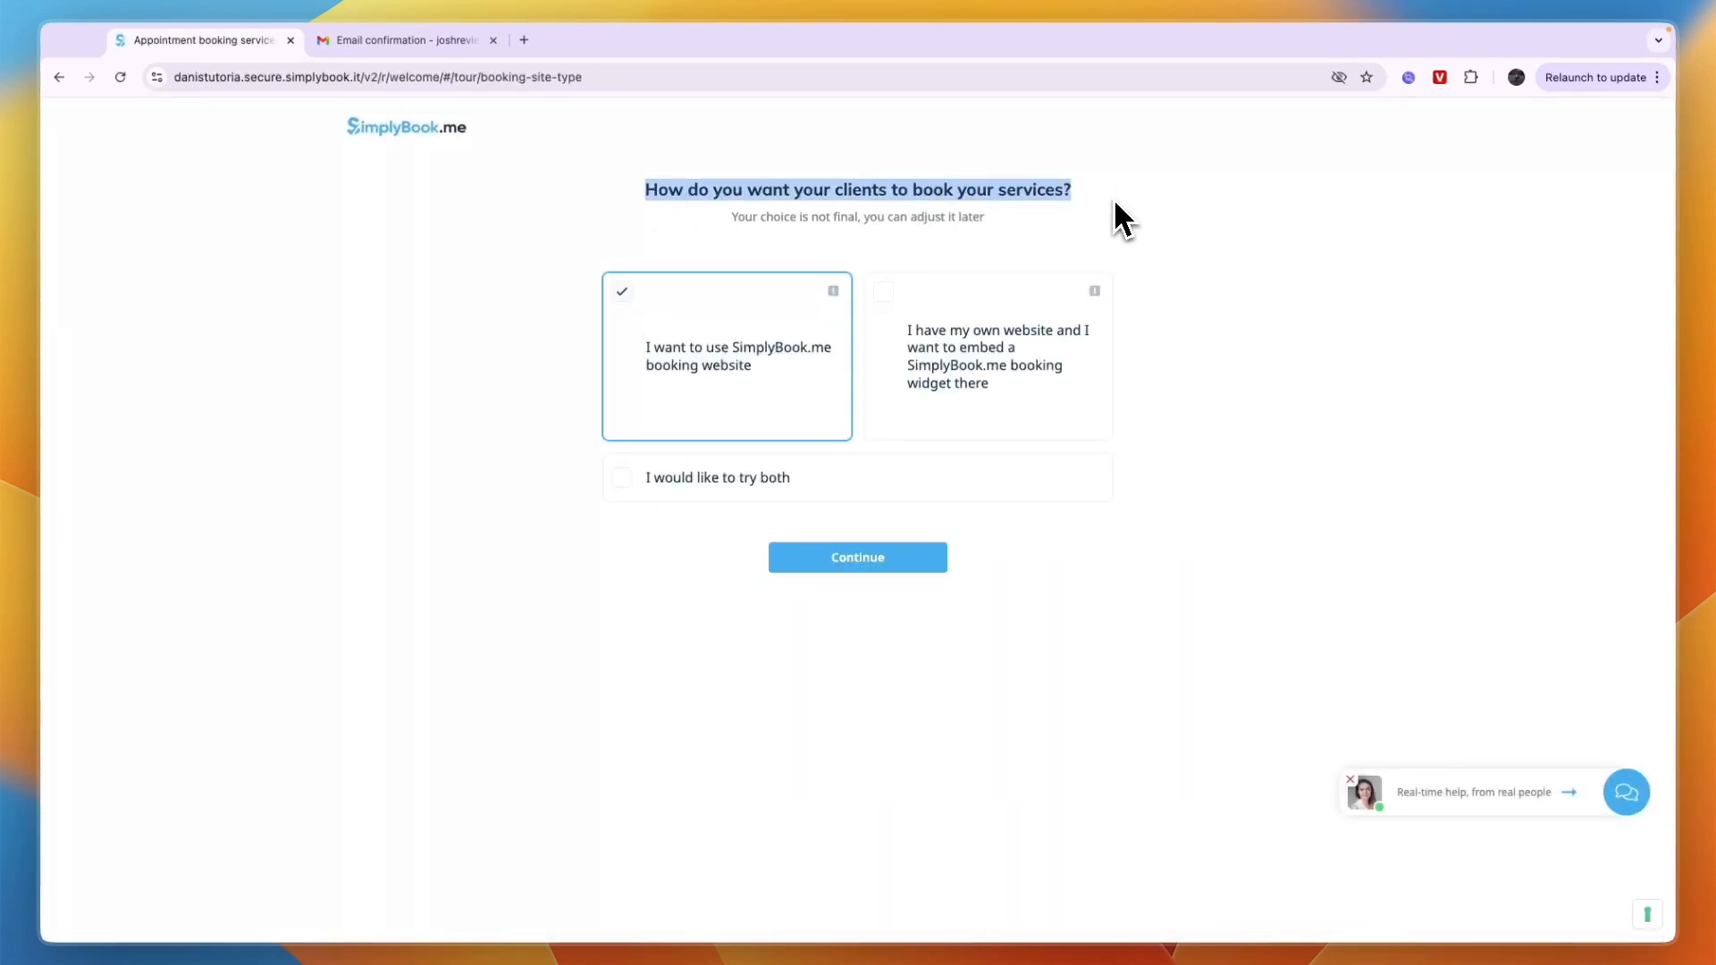
{"action": "left_click", "coordinate": [1115, 199]}
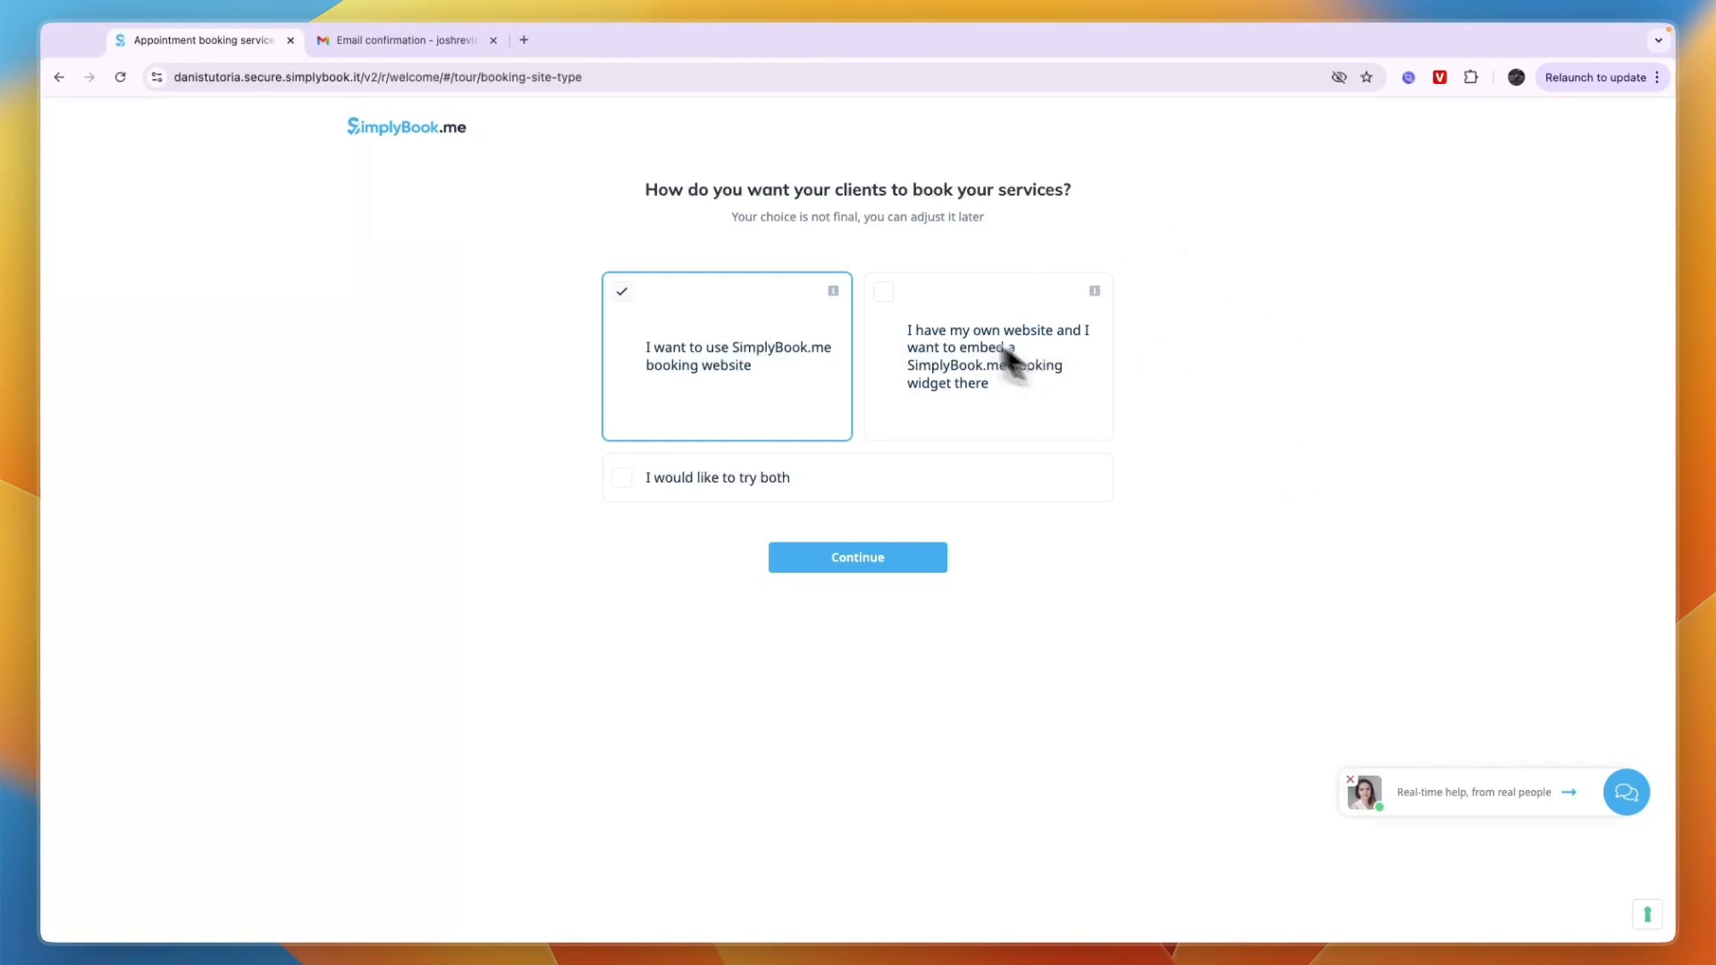
{"action": "left_click", "coordinate": [493, 40]}
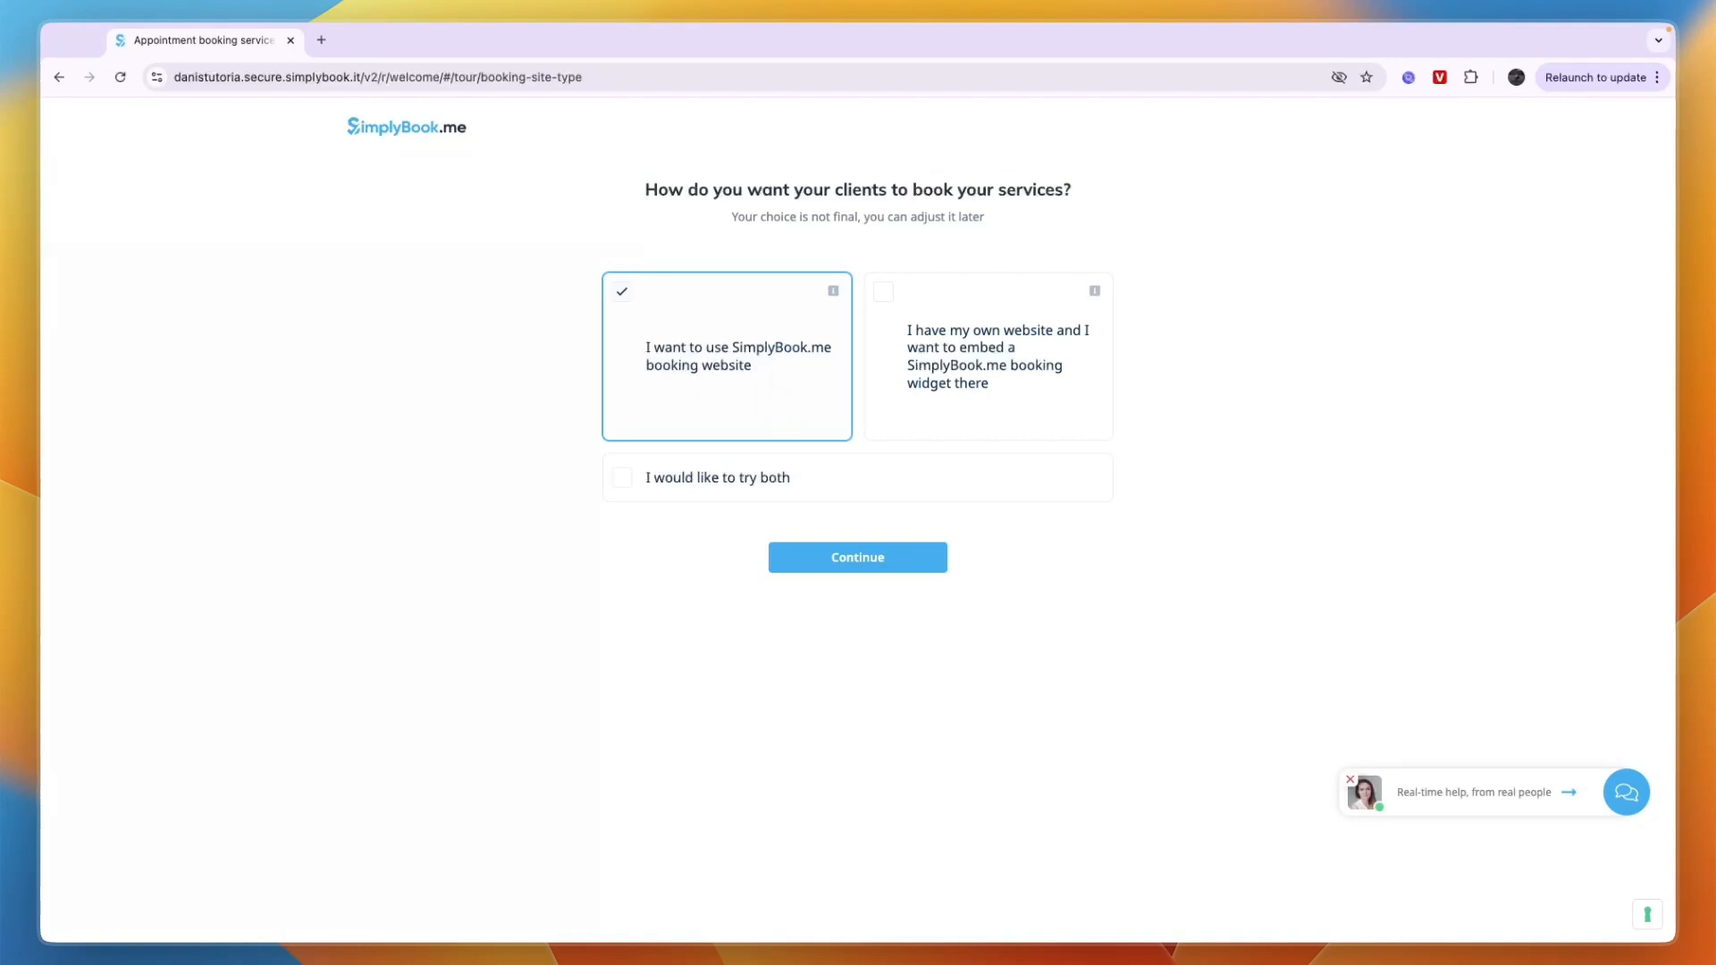
{"action": "left_click", "coordinate": [676, 480]}
{"action": "left_click", "coordinate": [747, 362]}
{"action": "left_click", "coordinate": [901, 563]}
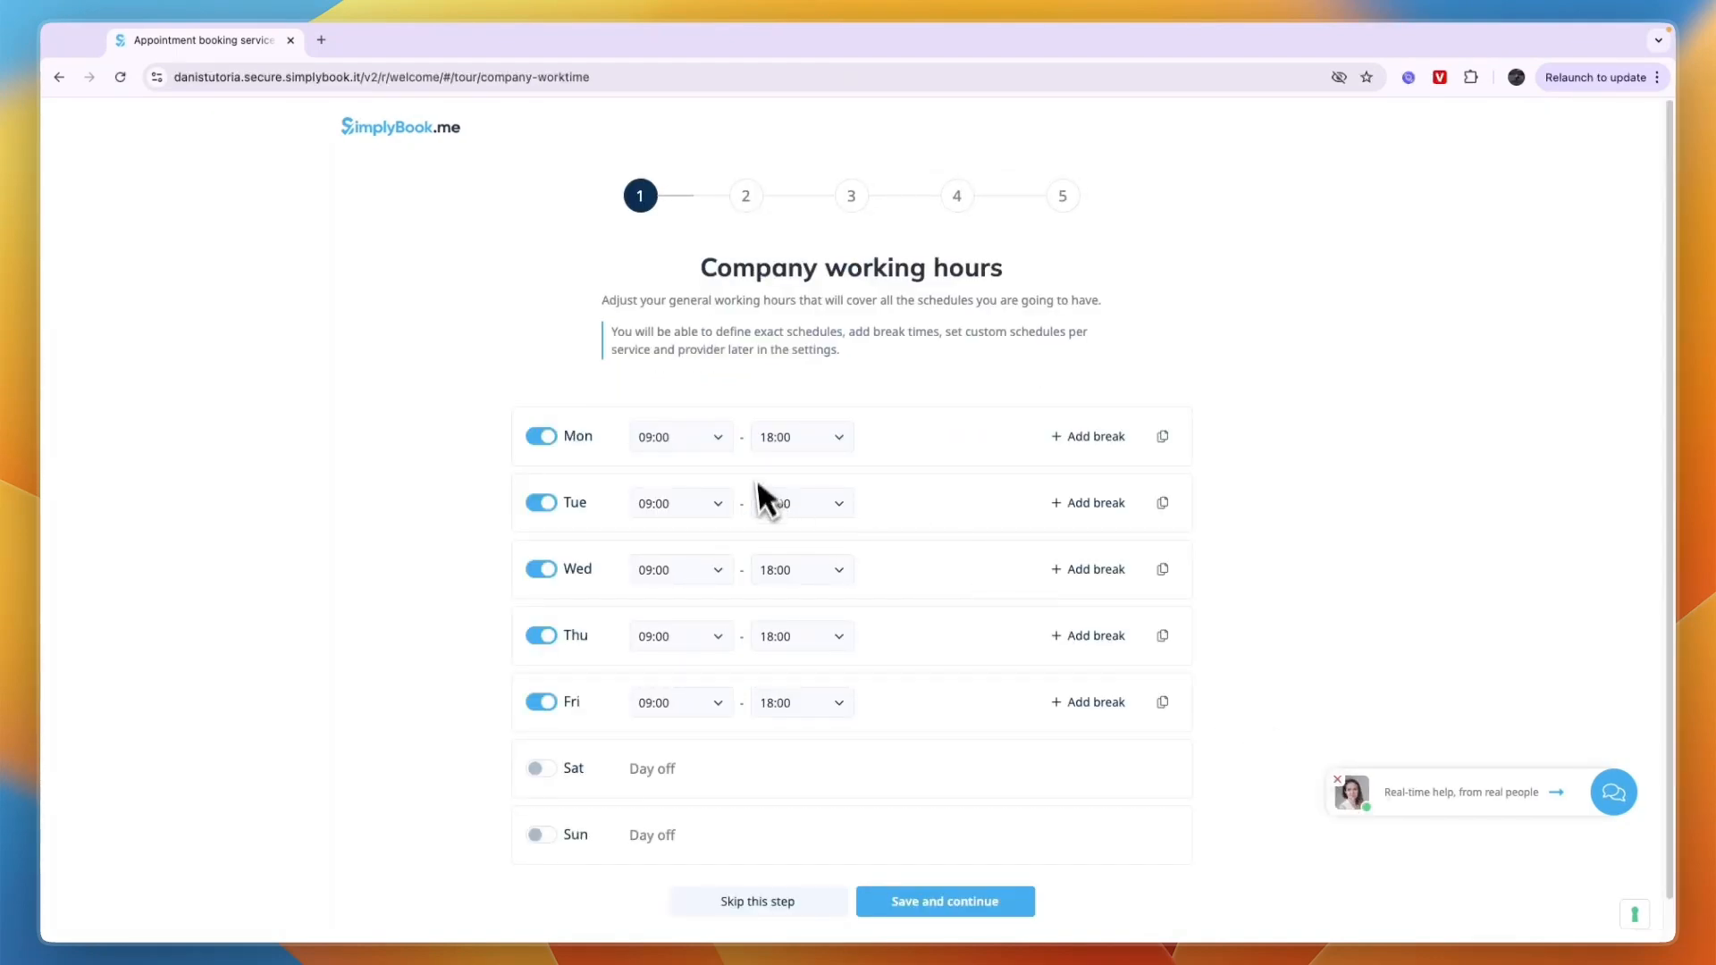
- Set Monday's closing time to 17:00 and copy Monday's schedule to the other days
{"action": "scroll", "coordinate": [666, 491], "scroll_direction": "down", "scroll_amount": 1}
{"action": "scroll", "coordinate": [665, 491], "scroll_direction": "down", "scroll_amount": 1}
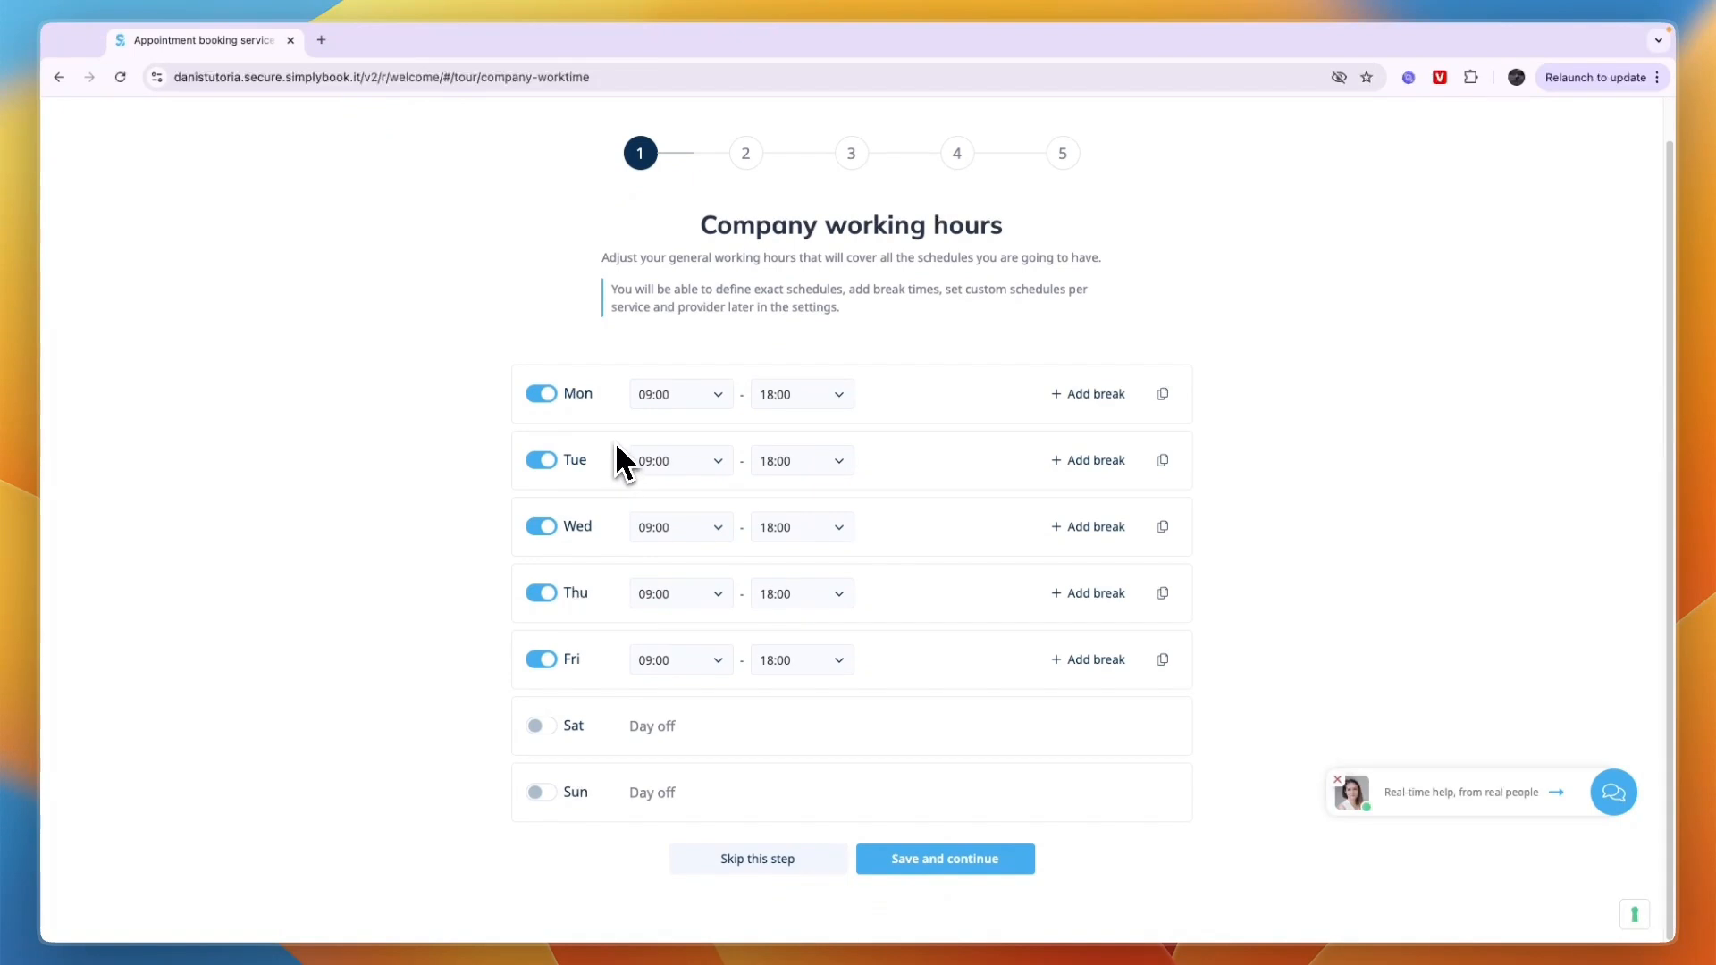
{"action": "left_click", "coordinate": [800, 394]}
{"action": "scroll", "coordinate": [823, 429], "scroll_direction": "up", "scroll_amount": 1}
{"action": "left_click", "coordinate": [799, 425]}
{"action": "left_click", "coordinate": [1162, 395]}
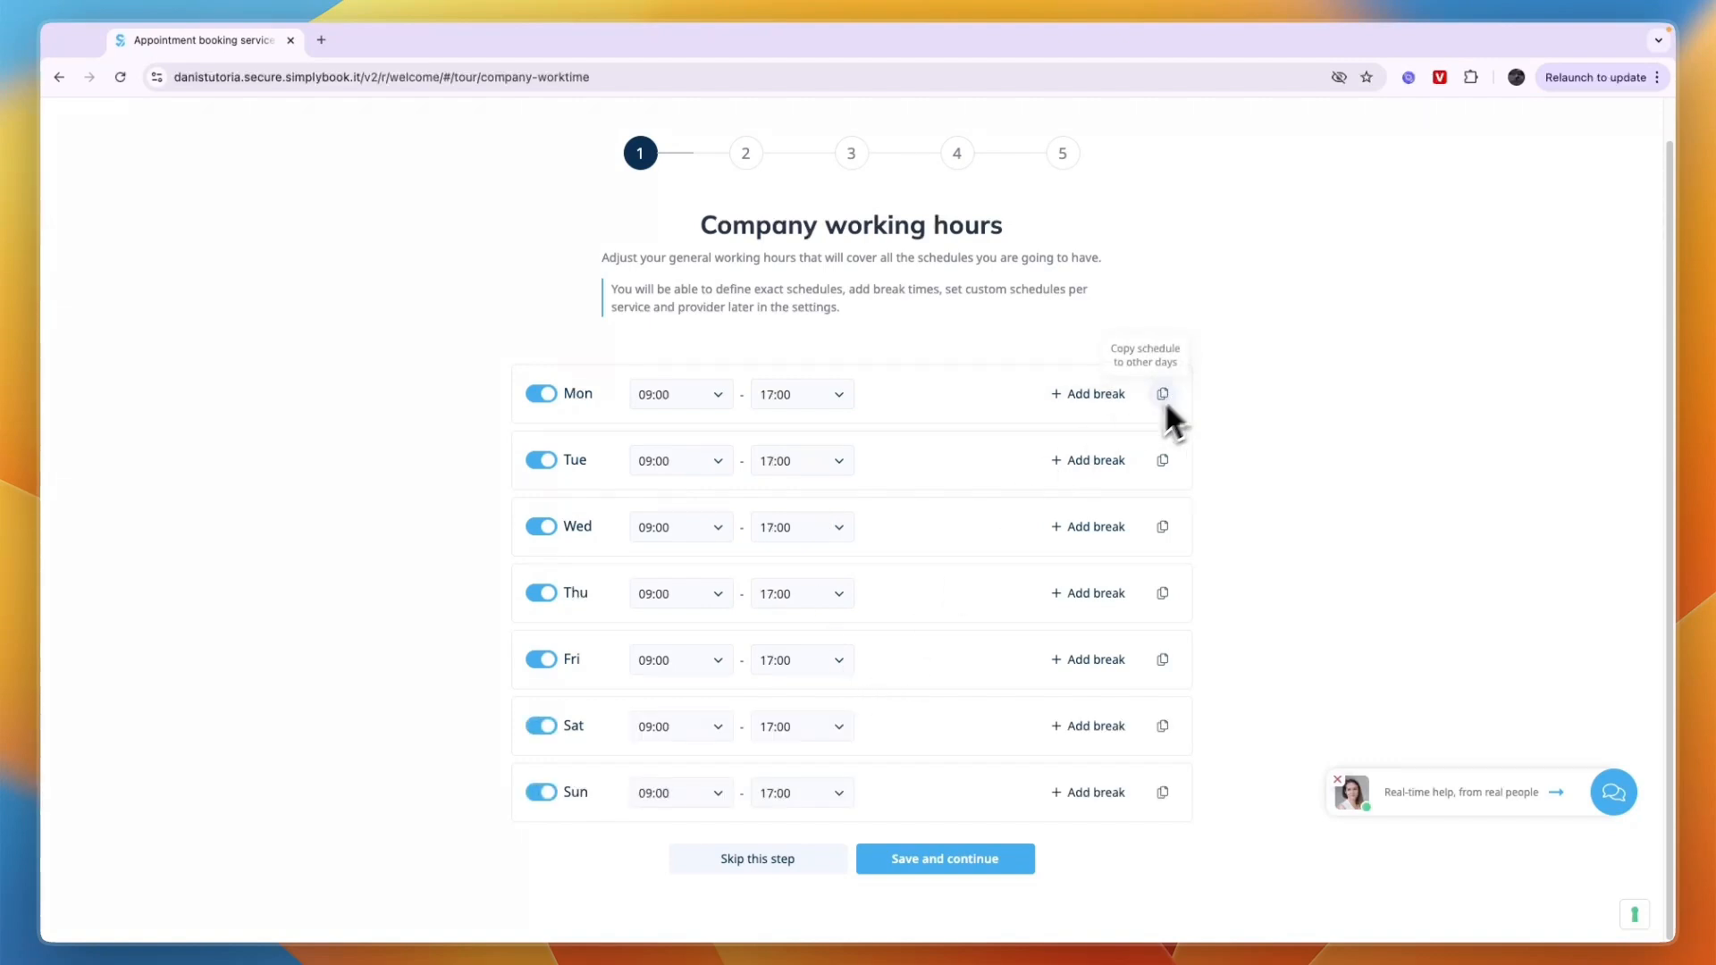
- Make Sunday a day off and set Saturday's closing time to 14:00
{"action": "left_click", "coordinate": [547, 795]}
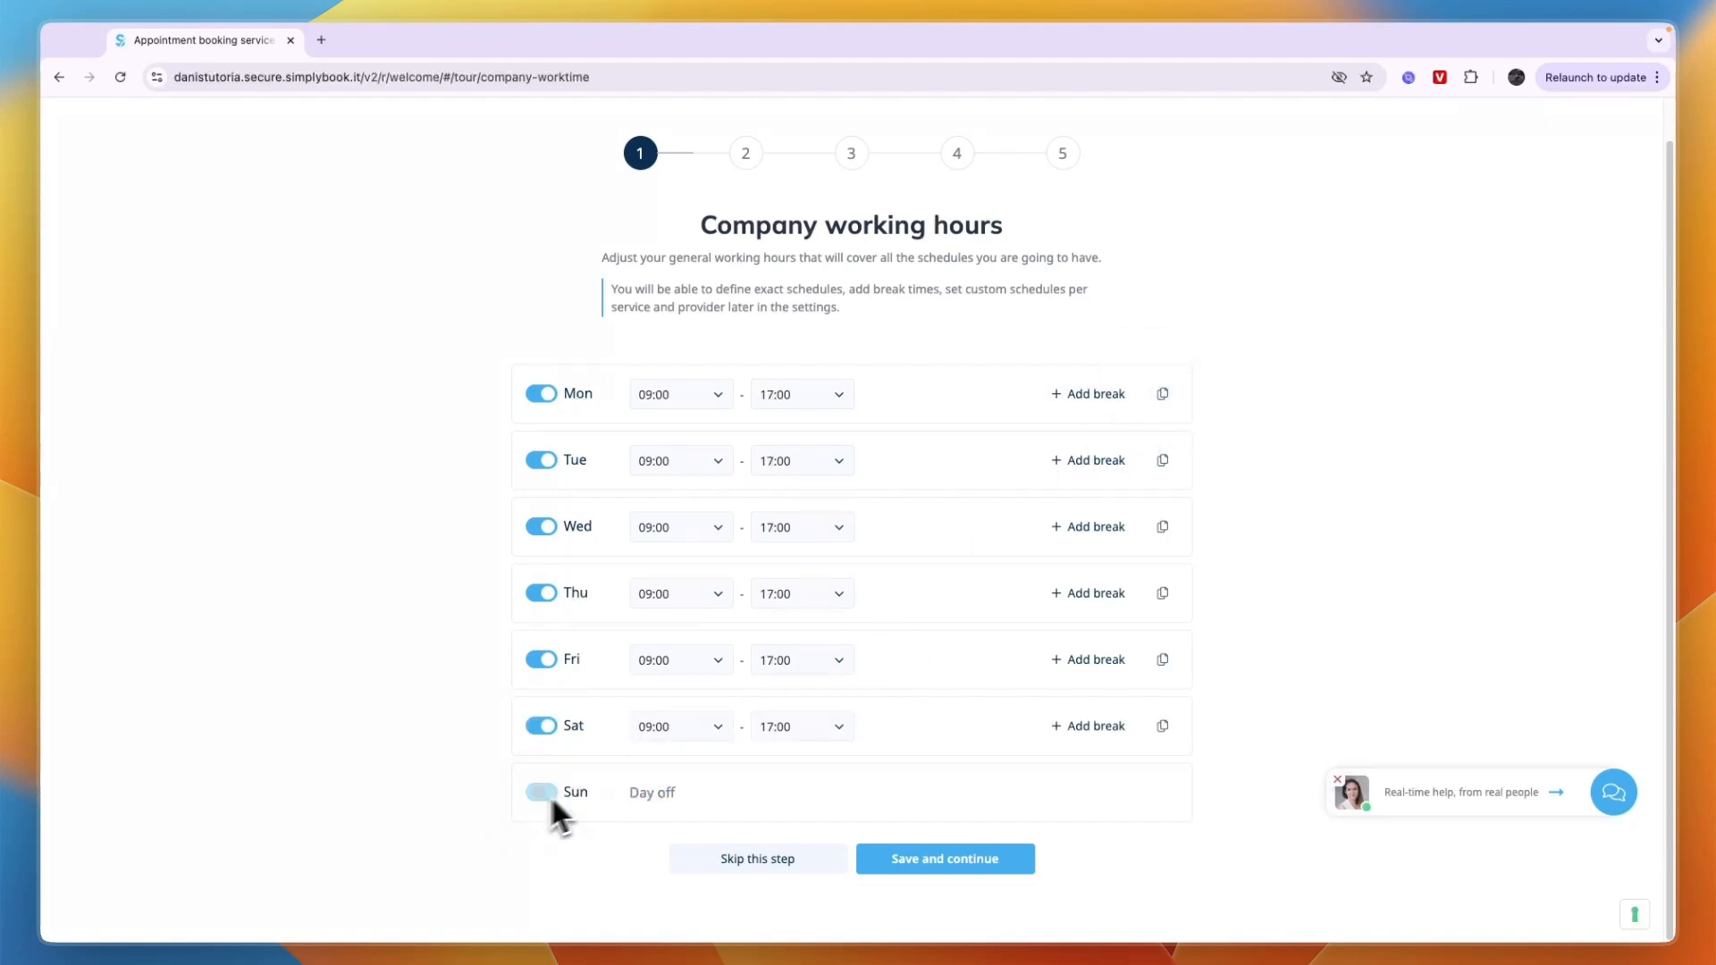
{"action": "left_click", "coordinate": [791, 726]}
{"action": "scroll", "coordinate": [786, 816], "scroll_direction": "up", "scroll_amount": 5}
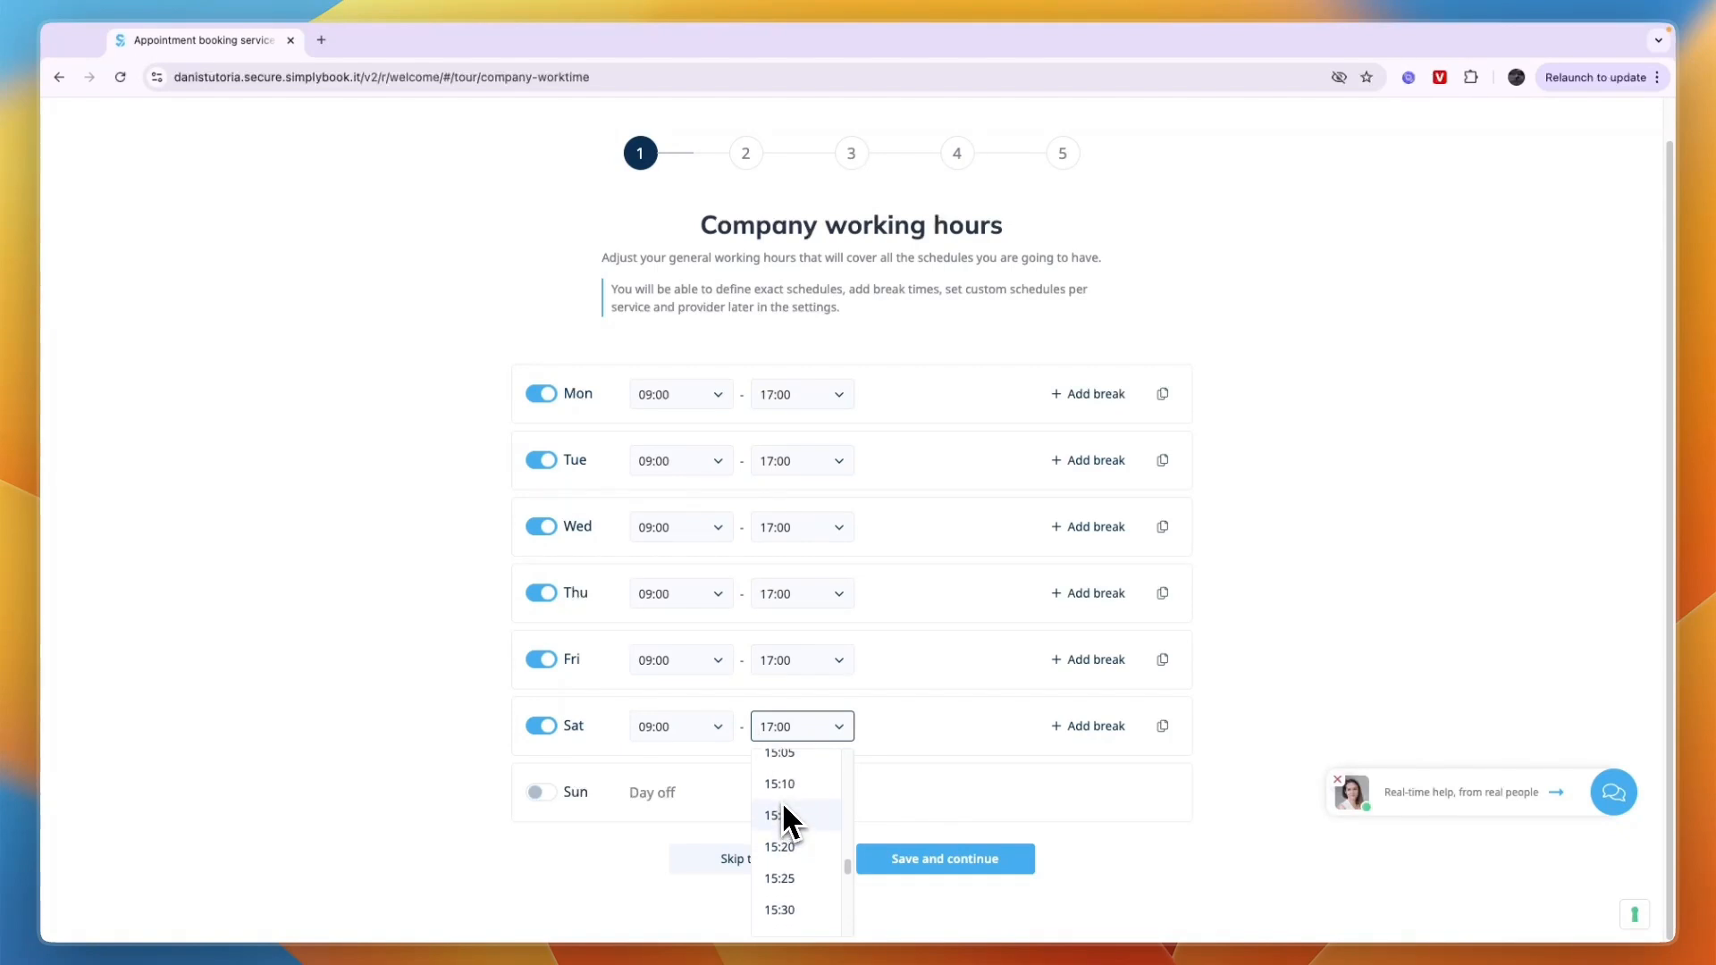
{"action": "scroll", "coordinate": [785, 816], "scroll_direction": "up", "scroll_amount": 5}
{"action": "left_click", "coordinate": [785, 816]}
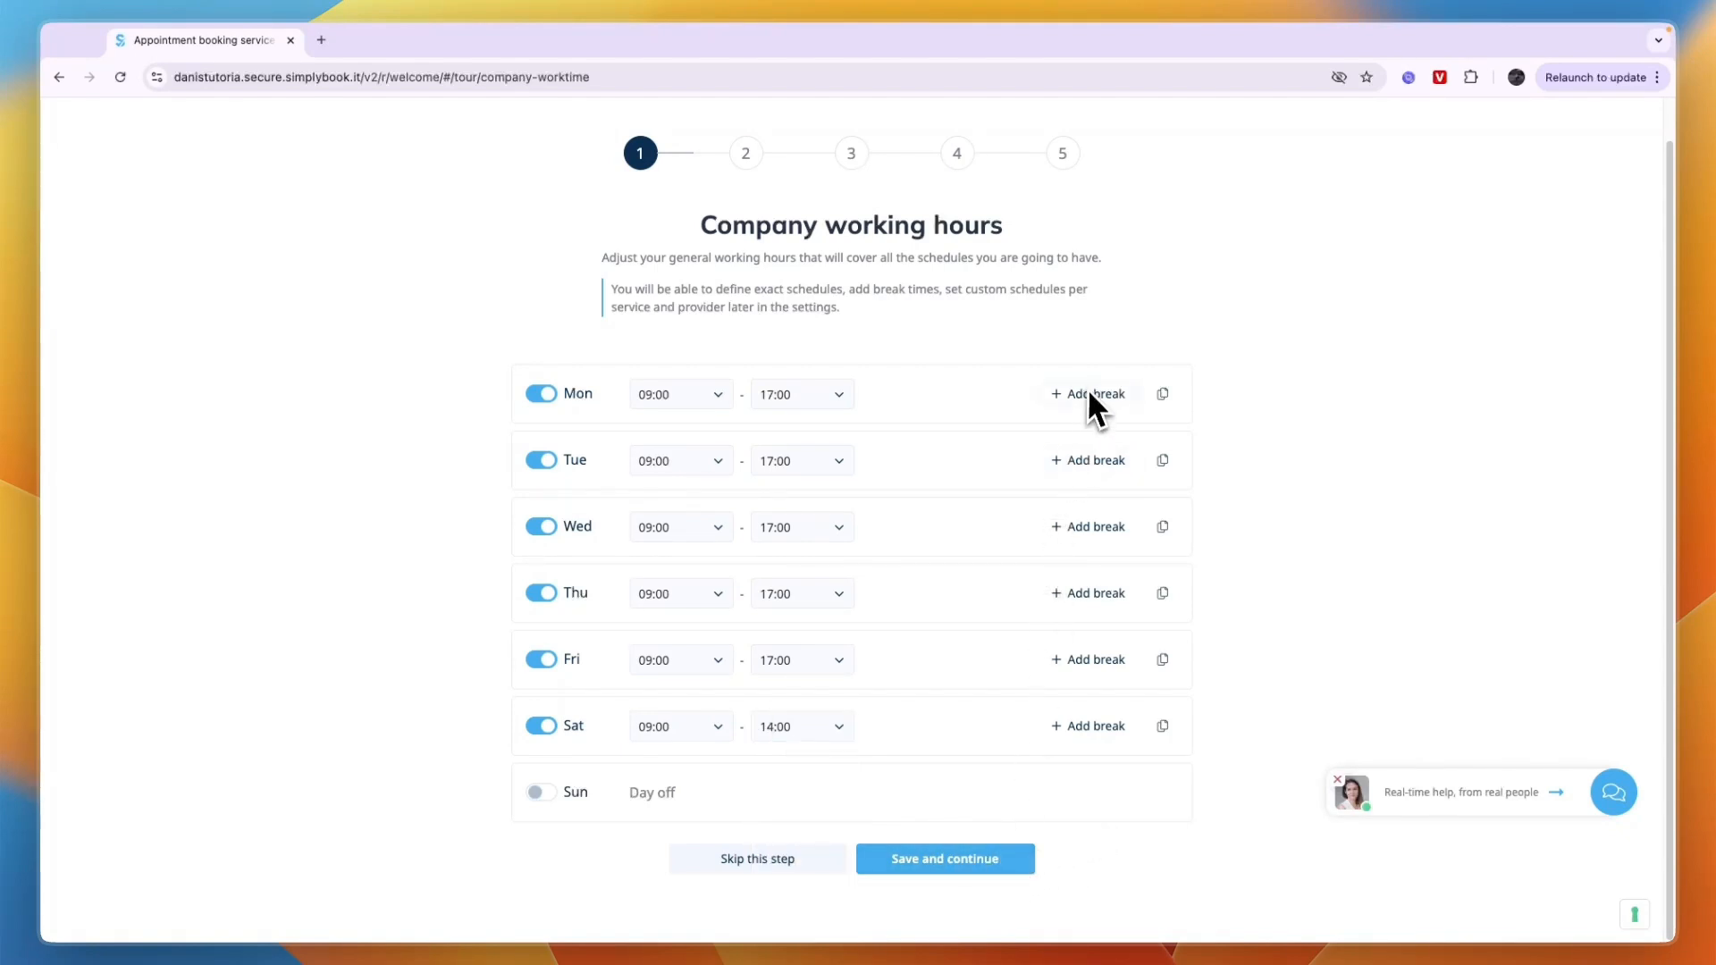
{"action": "left_click", "coordinate": [1067, 402]}
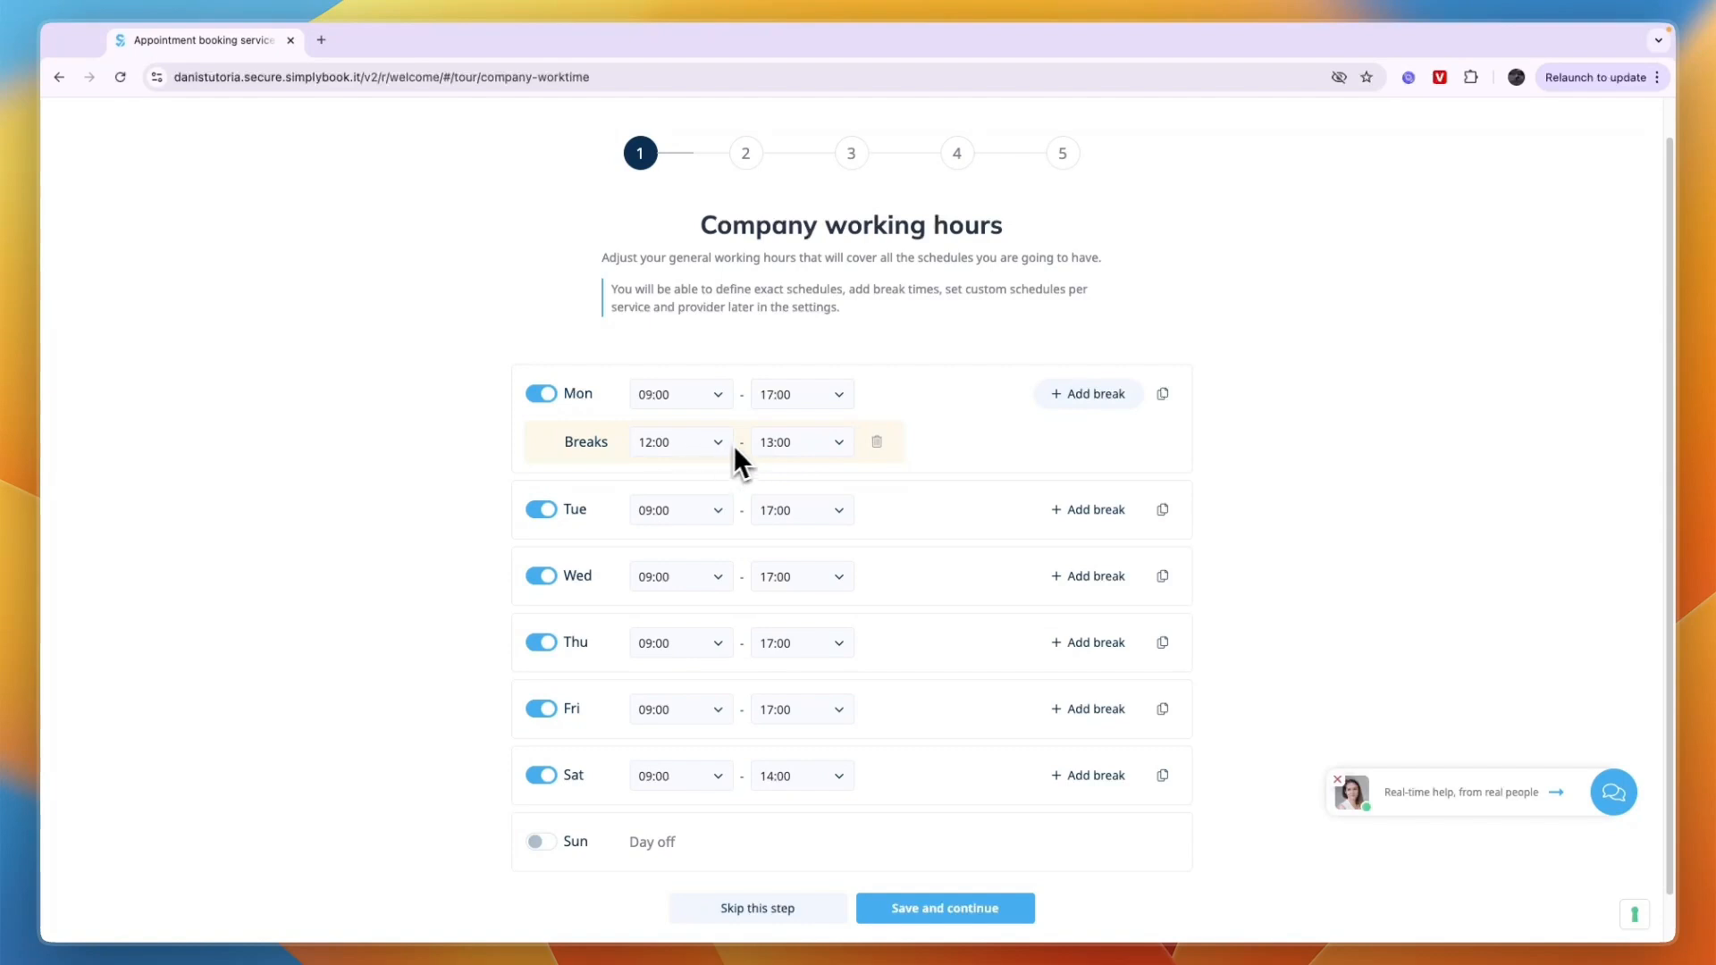
{"action": "left_click", "coordinate": [774, 444]}
{"action": "left_click", "coordinate": [792, 511]}
{"action": "left_click", "coordinate": [877, 442]}
- Save the company working hours and add a second provider entry
{"action": "left_click", "coordinate": [904, 860]}
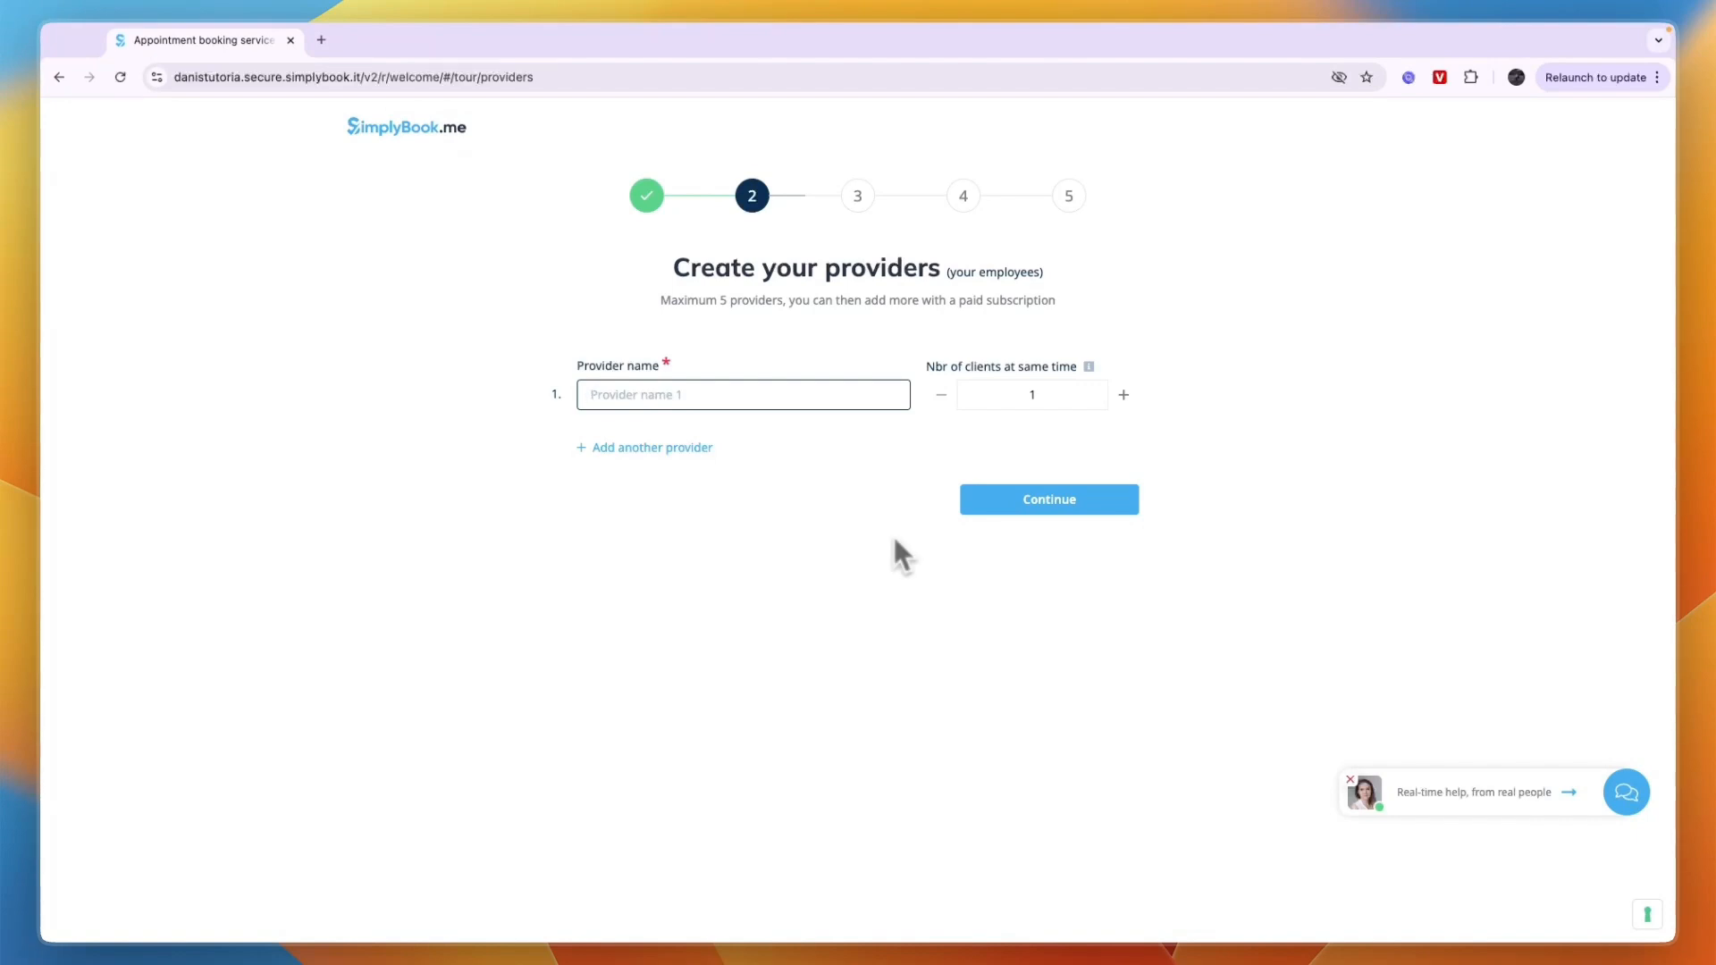
{"action": "left_click", "coordinate": [651, 427]}
{"action": "left_click", "coordinate": [651, 445]}
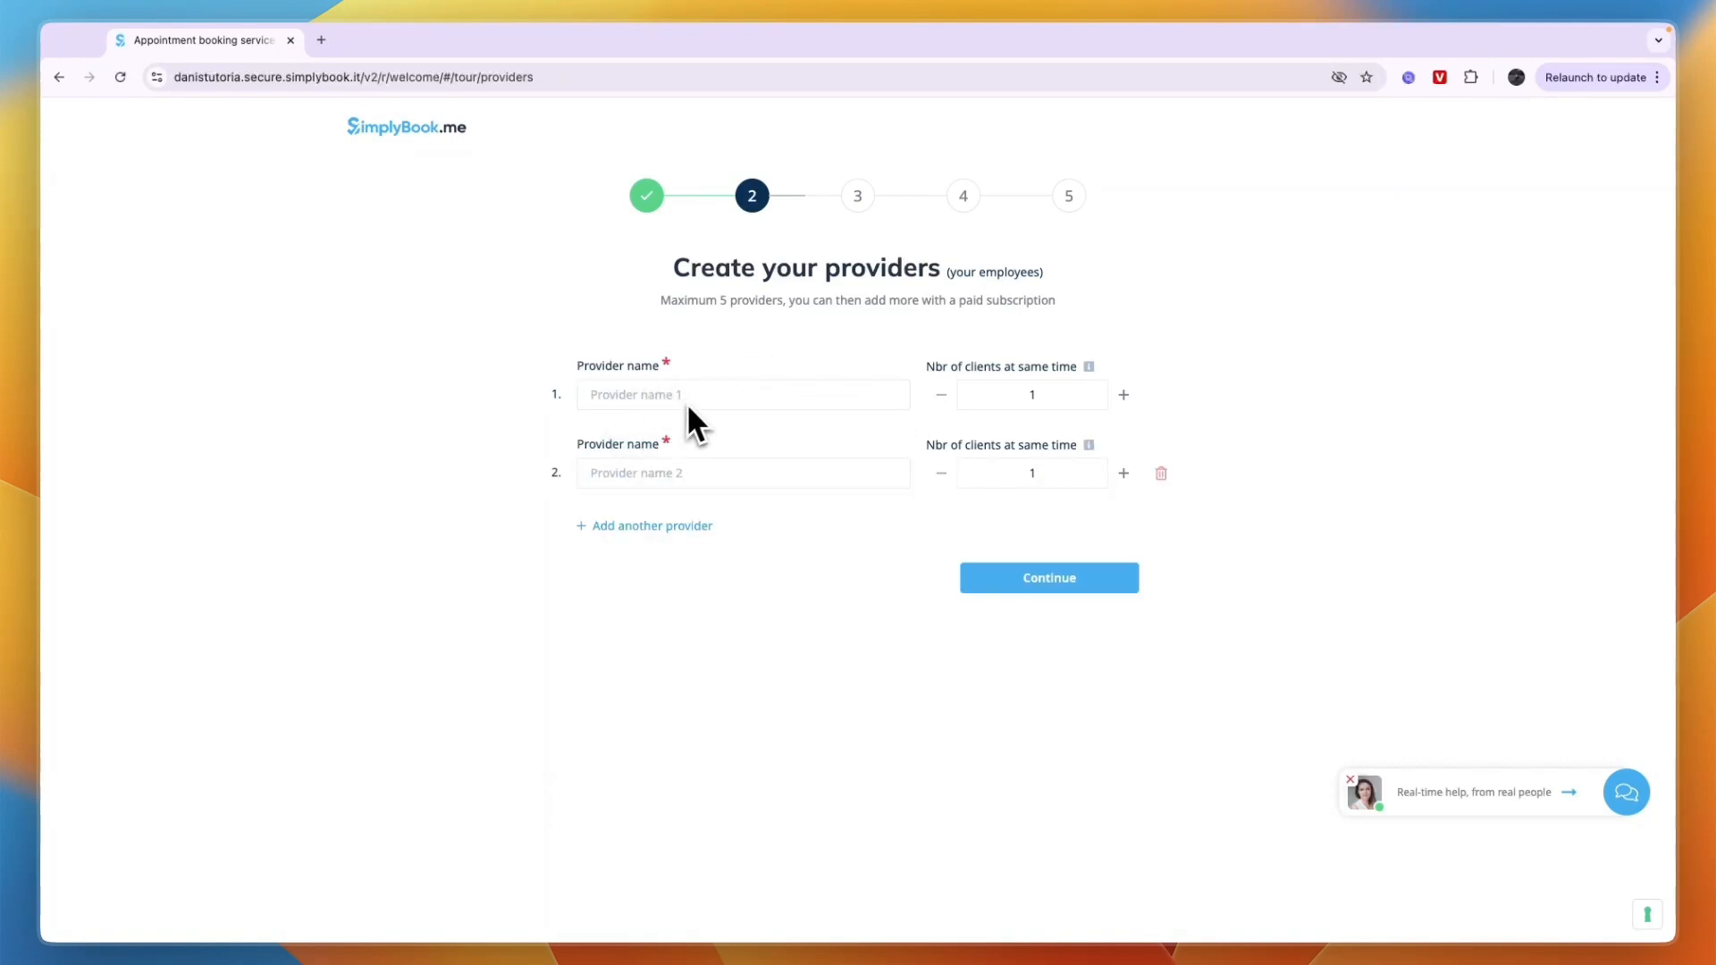
{"action": "left_click_drag", "start_coordinate": [923, 366], "coordinate": [1142, 372]}
{"action": "left_click", "coordinate": [1327, 382]}
{"action": "left_click", "coordinate": [1132, 476]}
{"action": "left_click", "coordinate": [1132, 477]}
{"action": "left_click", "coordinate": [1131, 477]}
{"action": "left_click", "coordinate": [1132, 477]}
{"action": "left_click", "coordinate": [943, 477]}
{"action": "left_click", "coordinate": [943, 476]}
{"action": "left_click", "coordinate": [942, 476]}
{"action": "left_click", "coordinate": [942, 477]}
{"action": "left_click", "coordinate": [943, 476]}
{"action": "left_click", "coordinate": [943, 477]}
- Enter the names of the two providers and continue to creating services
{"action": "left_click", "coordinate": [630, 394]}
{"action": "type", "text": "Josh"}
{"action": "key", "text": "Tab"}
{"action": "type", "text": "Dani"}
{"action": "left_click", "coordinate": [1057, 588]}
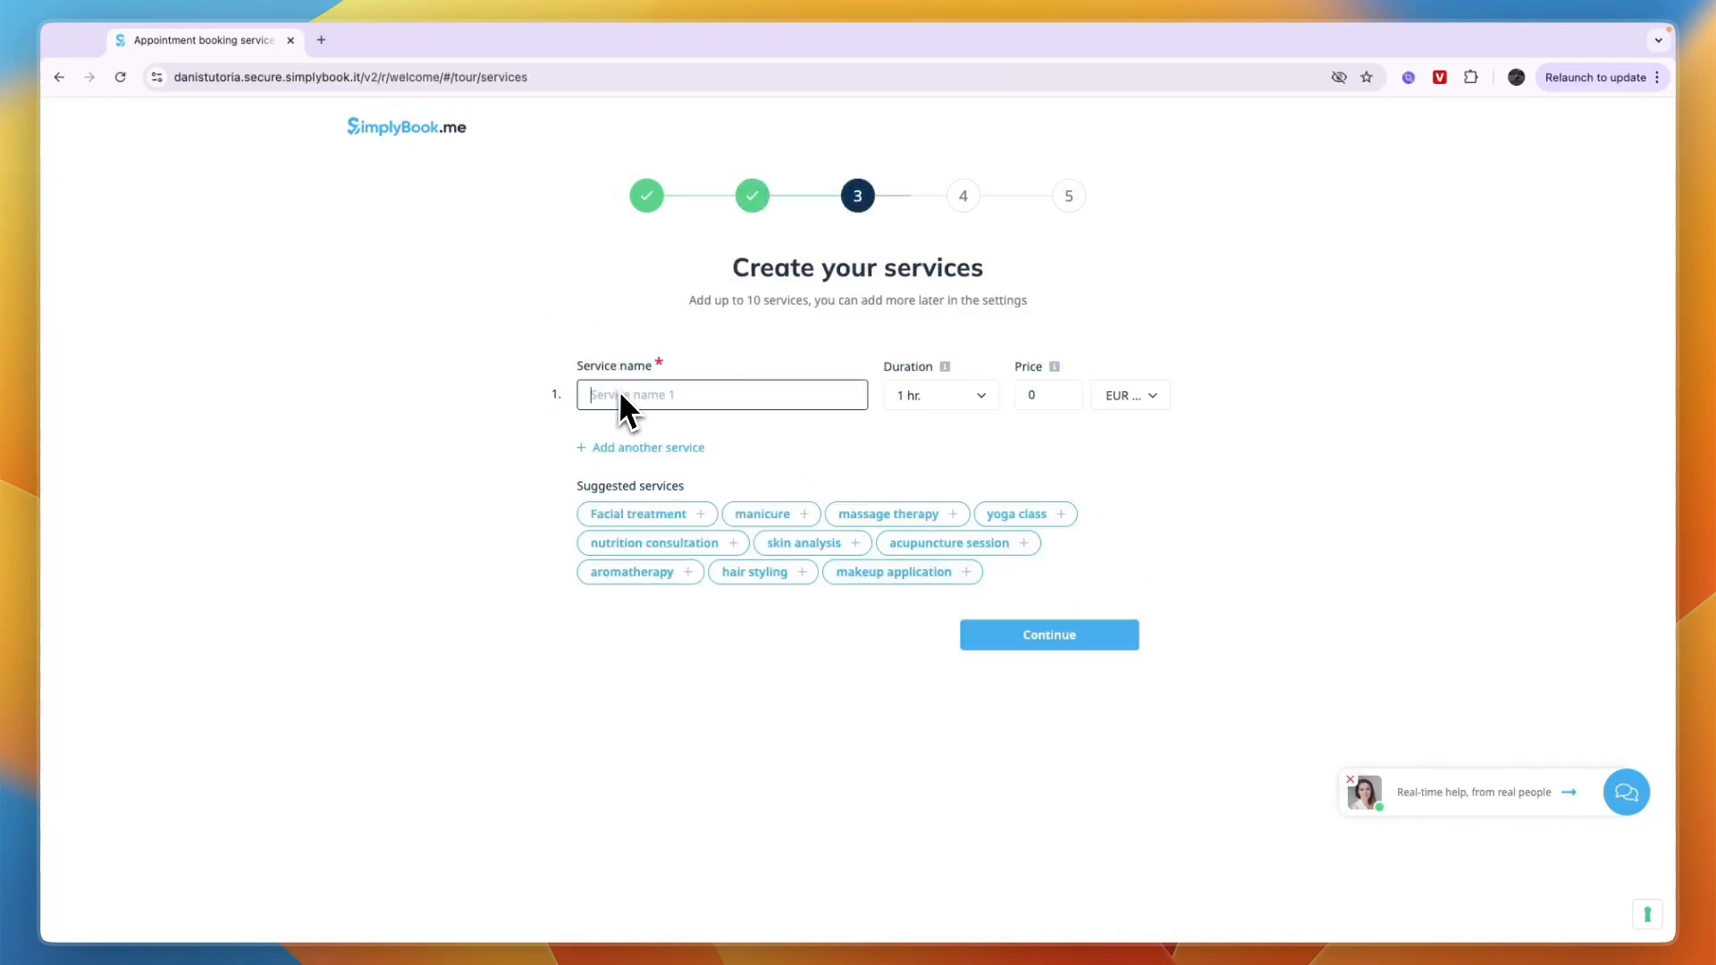
- Add two more service entries and name the first service "Cut mens hair"
{"action": "left_click", "coordinate": [630, 447]}
{"action": "left_click", "coordinate": [631, 525]}
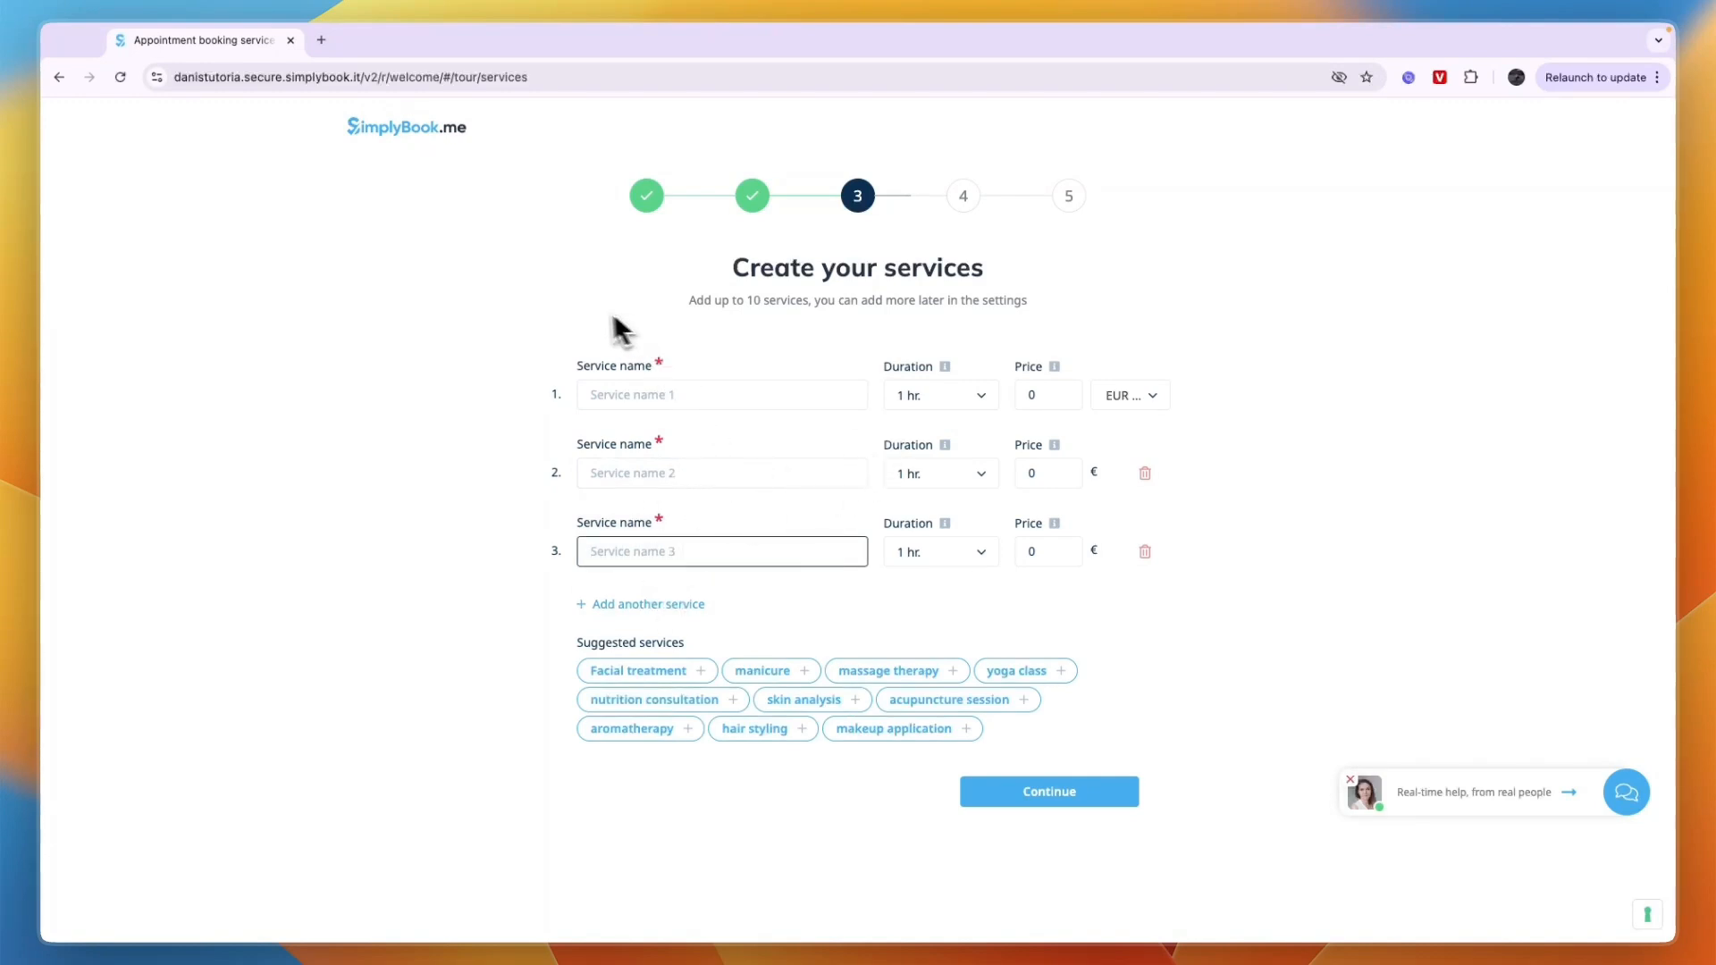
{"action": "left_click", "coordinate": [570, 340]}
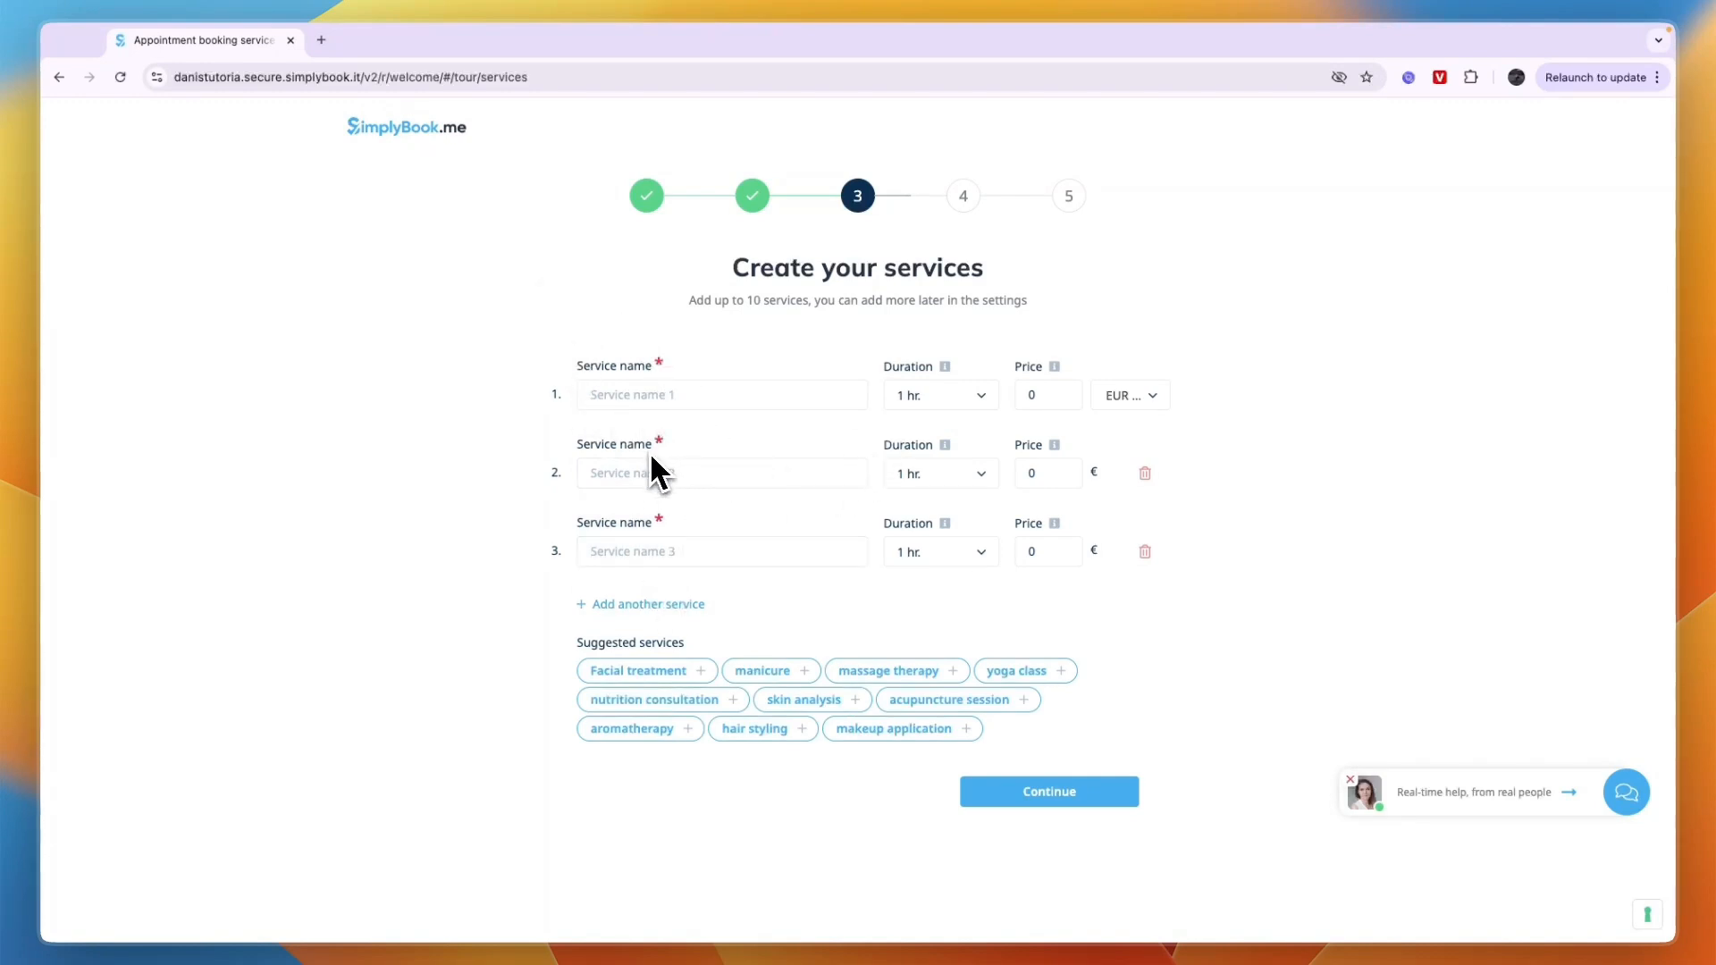
{"action": "left_click", "coordinate": [727, 397]}
{"action": "type", "text": "Cut m"}
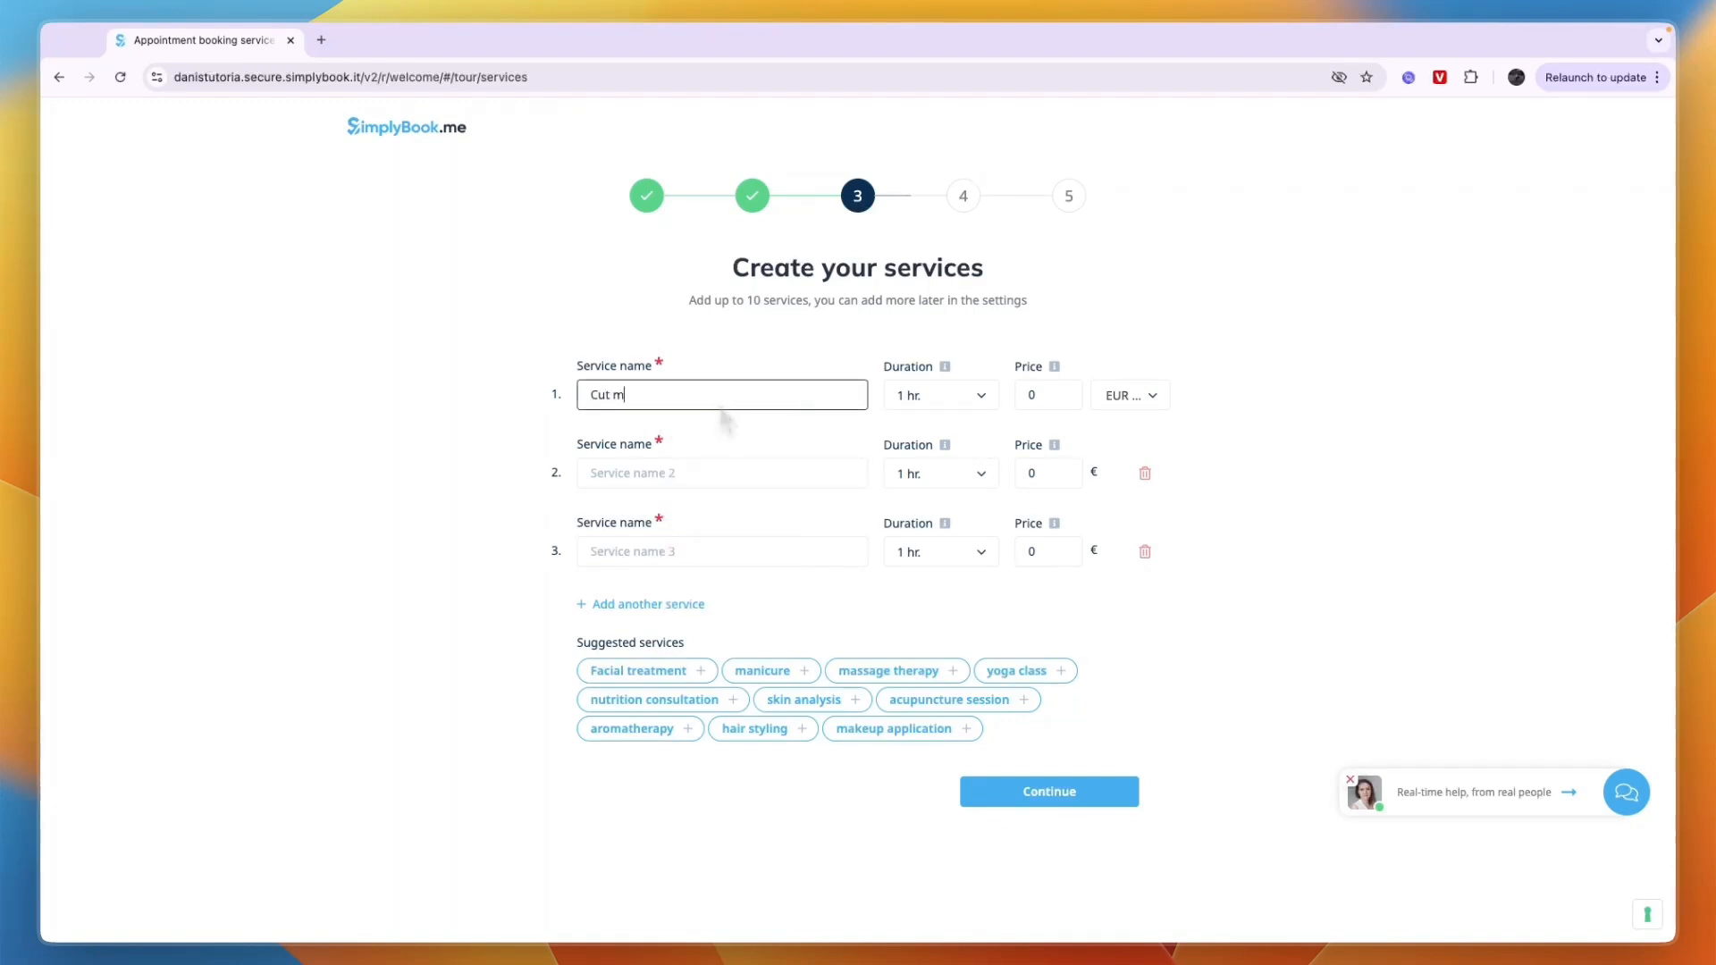
{"action": "type", "text": "ens hair"}
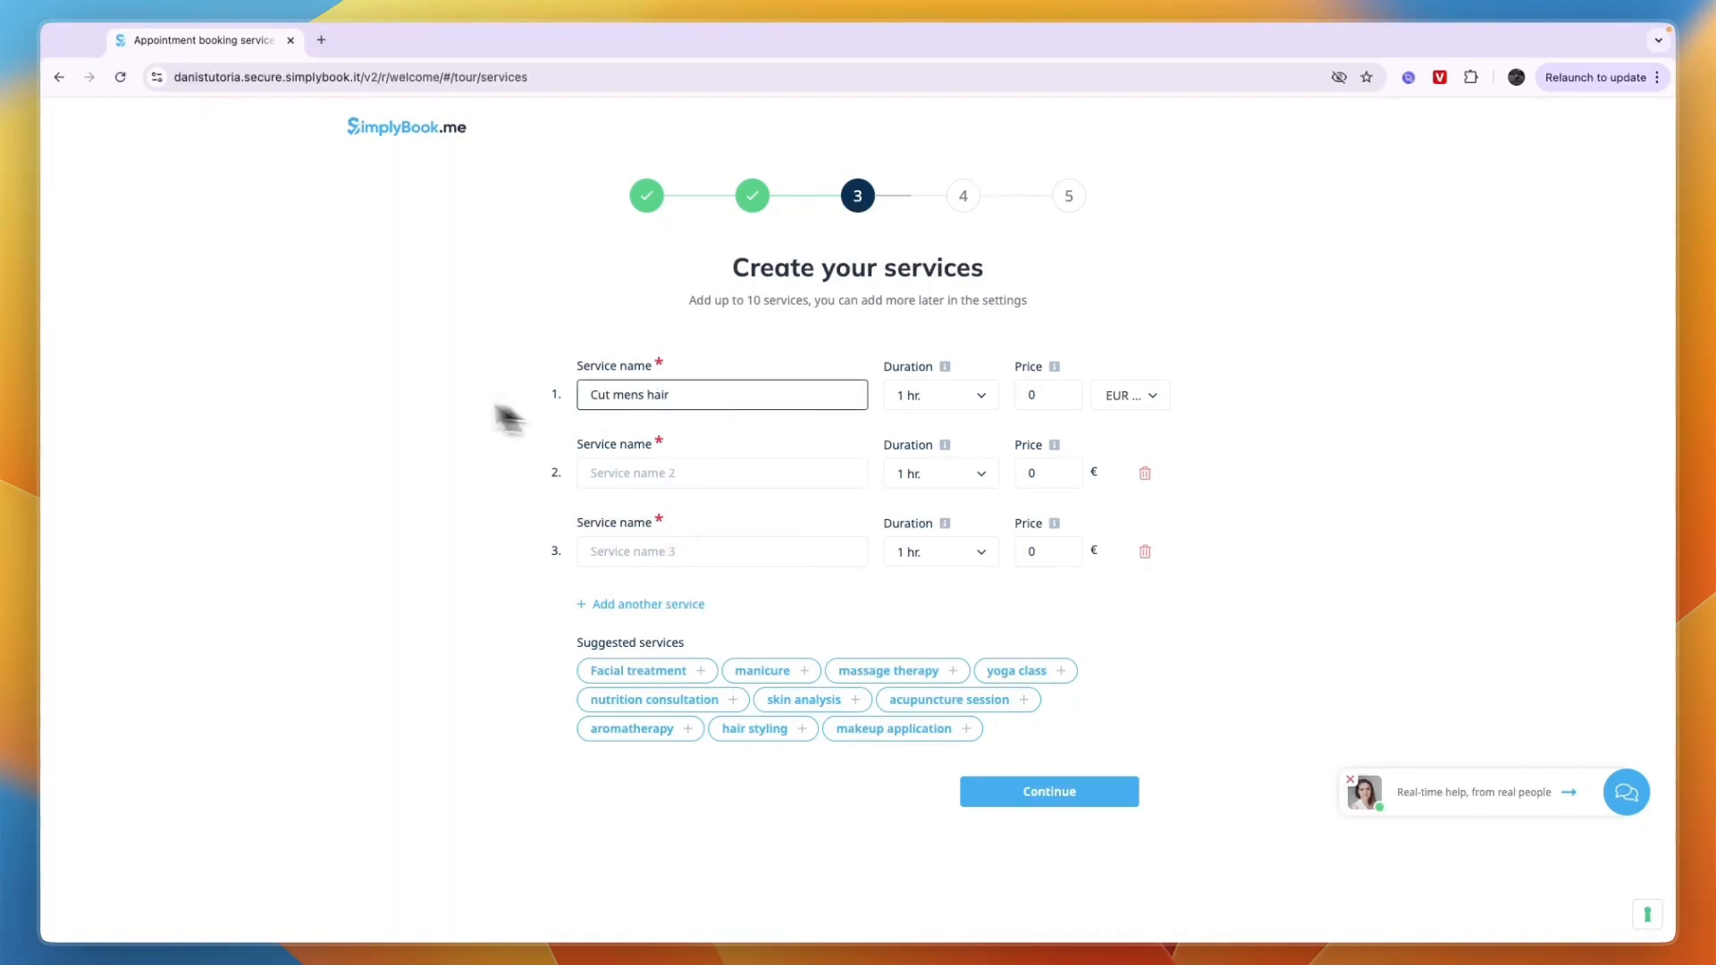
{"action": "left_click", "coordinate": [497, 410]}
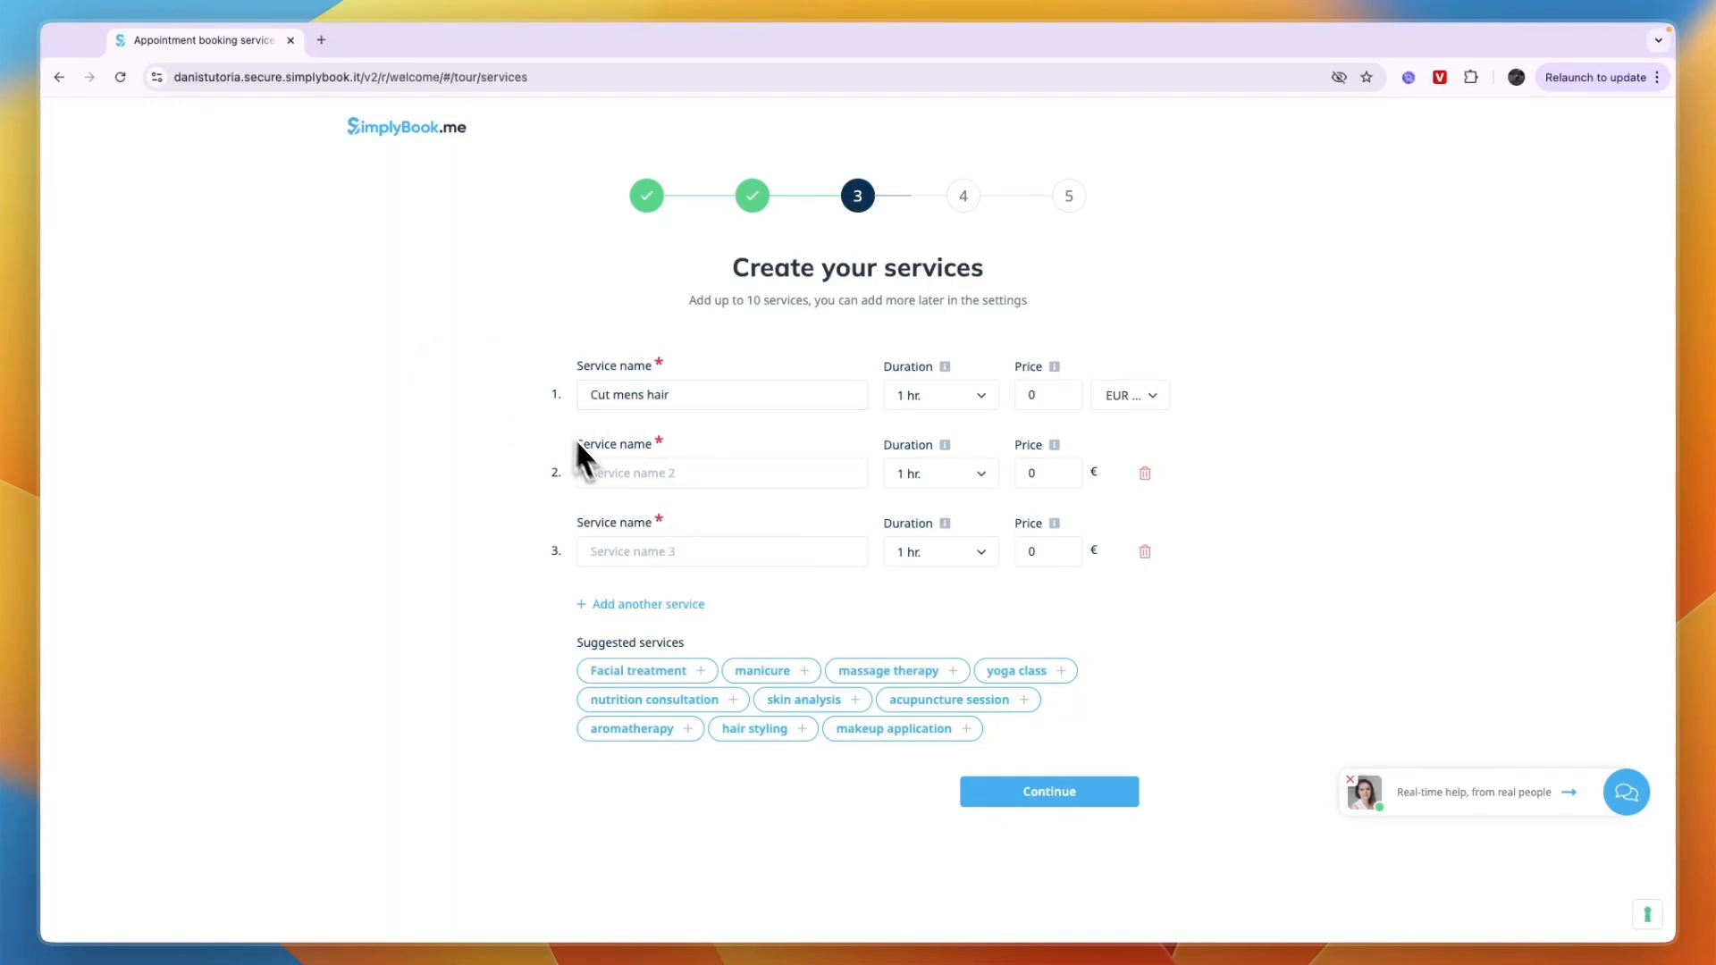
- Name the second service "Cut womens hair" and the third "Cut and dye womens hair"
{"action": "left_click", "coordinate": [629, 485]}
{"action": "type", "text": "Cut womens hair"}
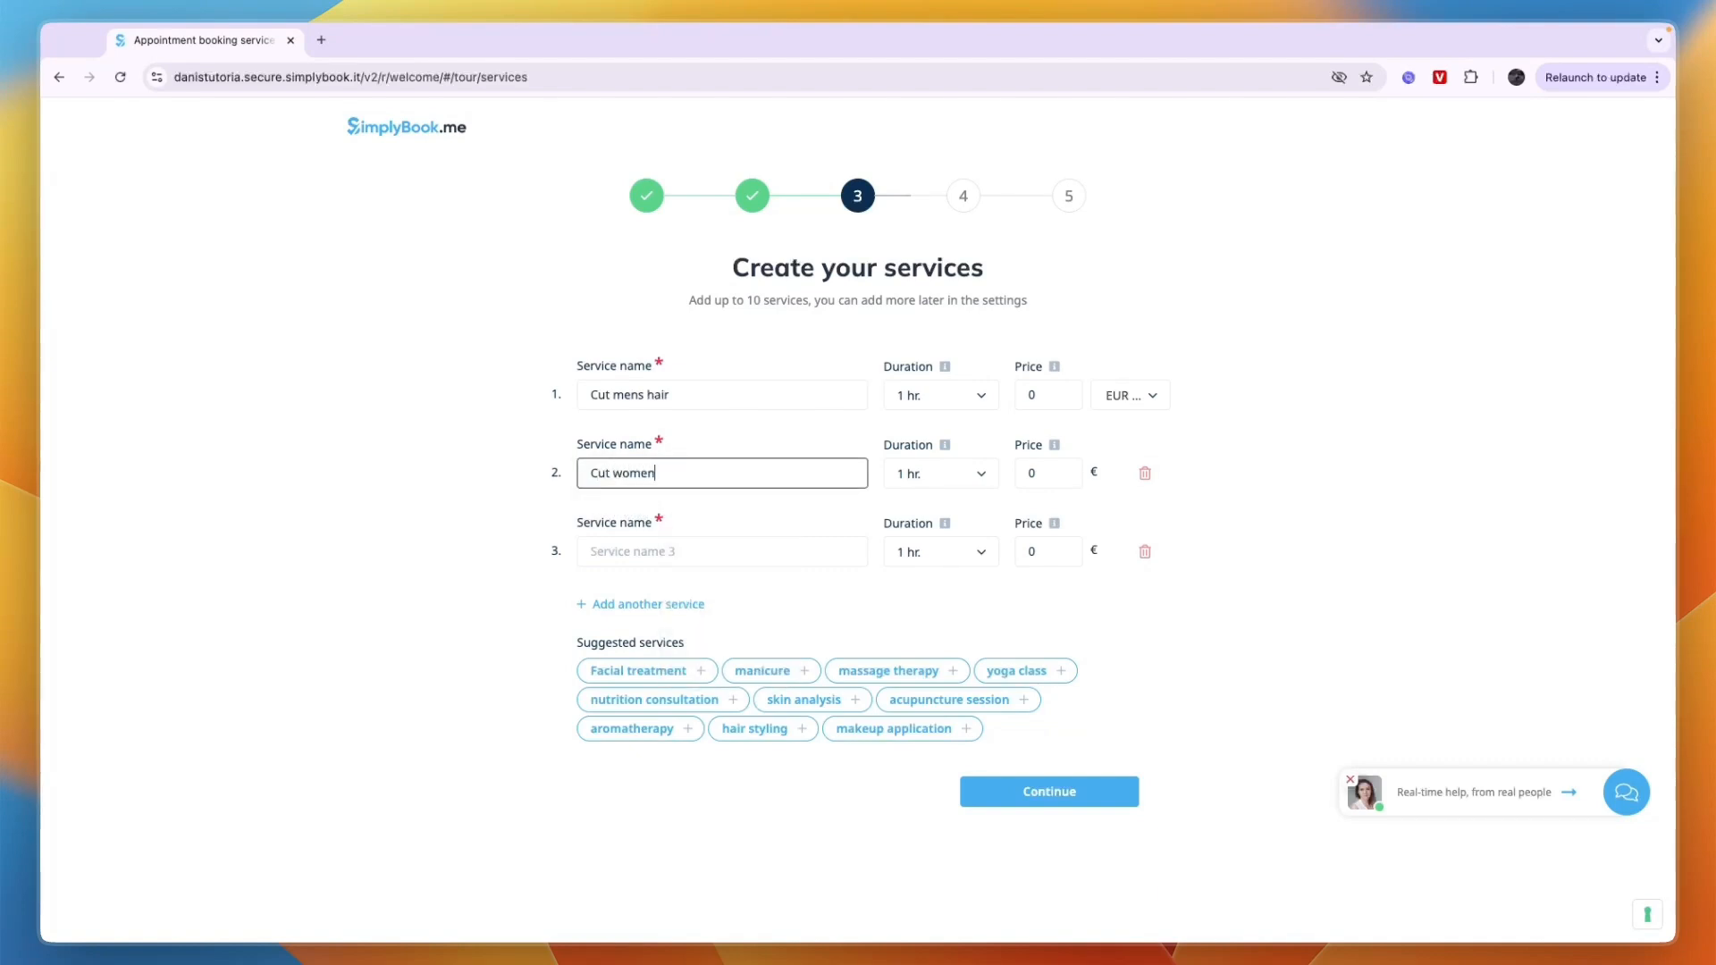
{"action": "left_click", "coordinate": [685, 556]}
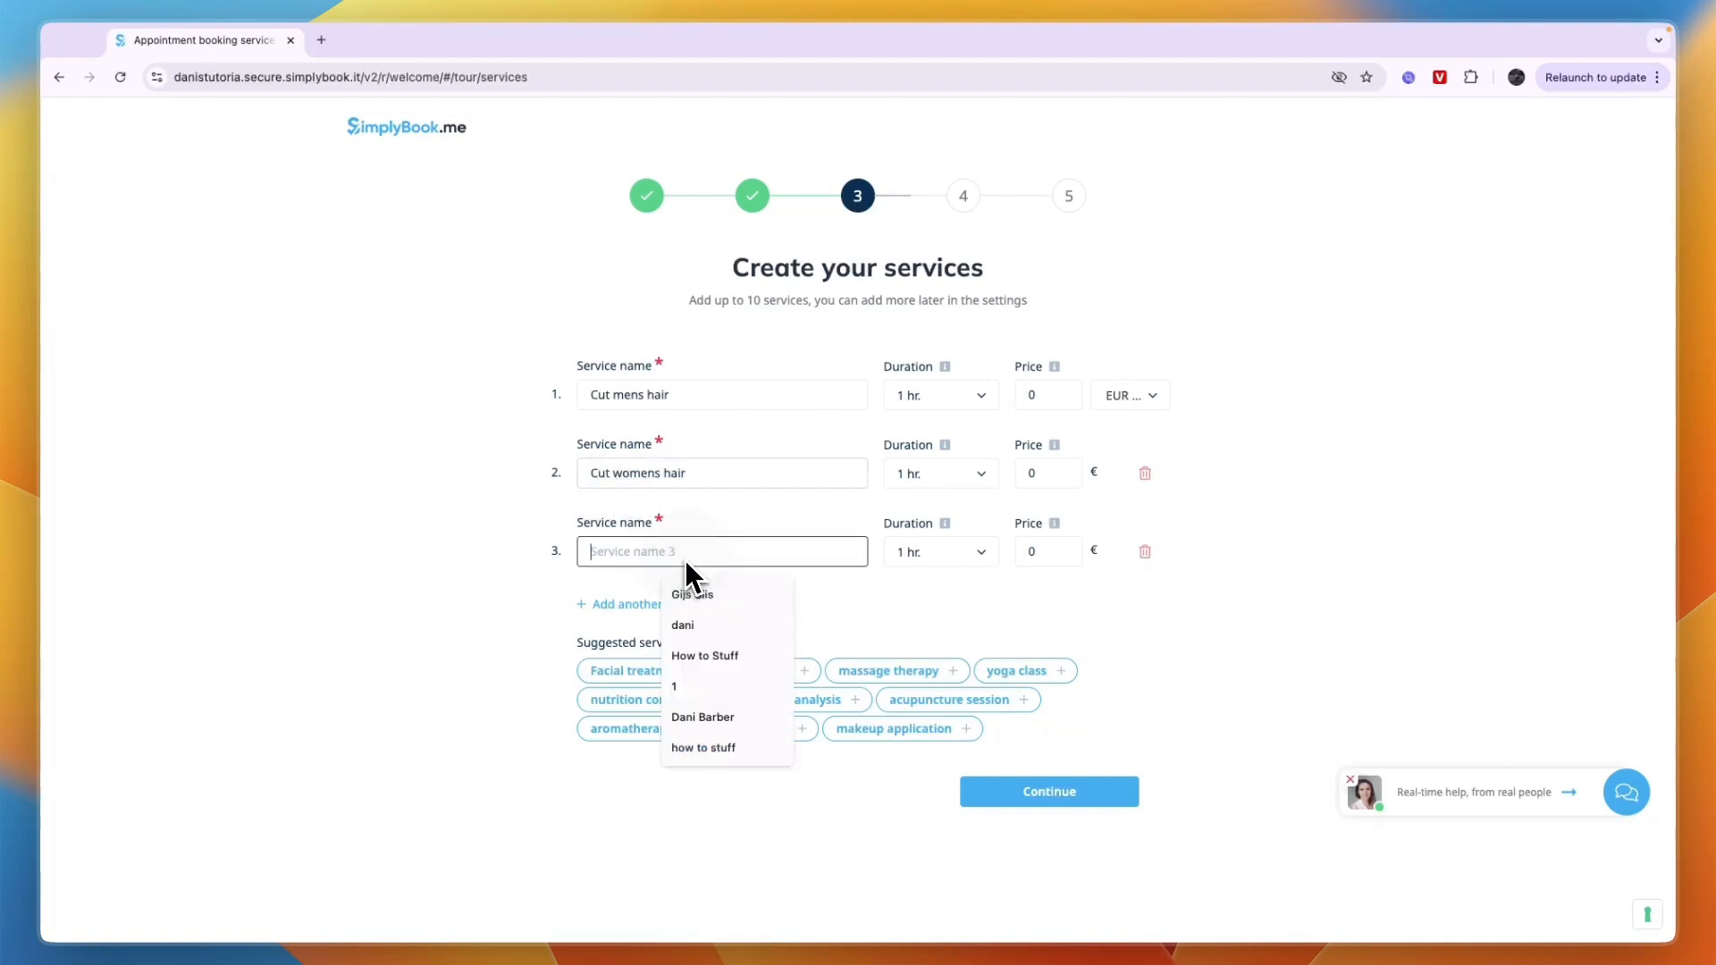
{"action": "type", "text": "Cut and dye "}
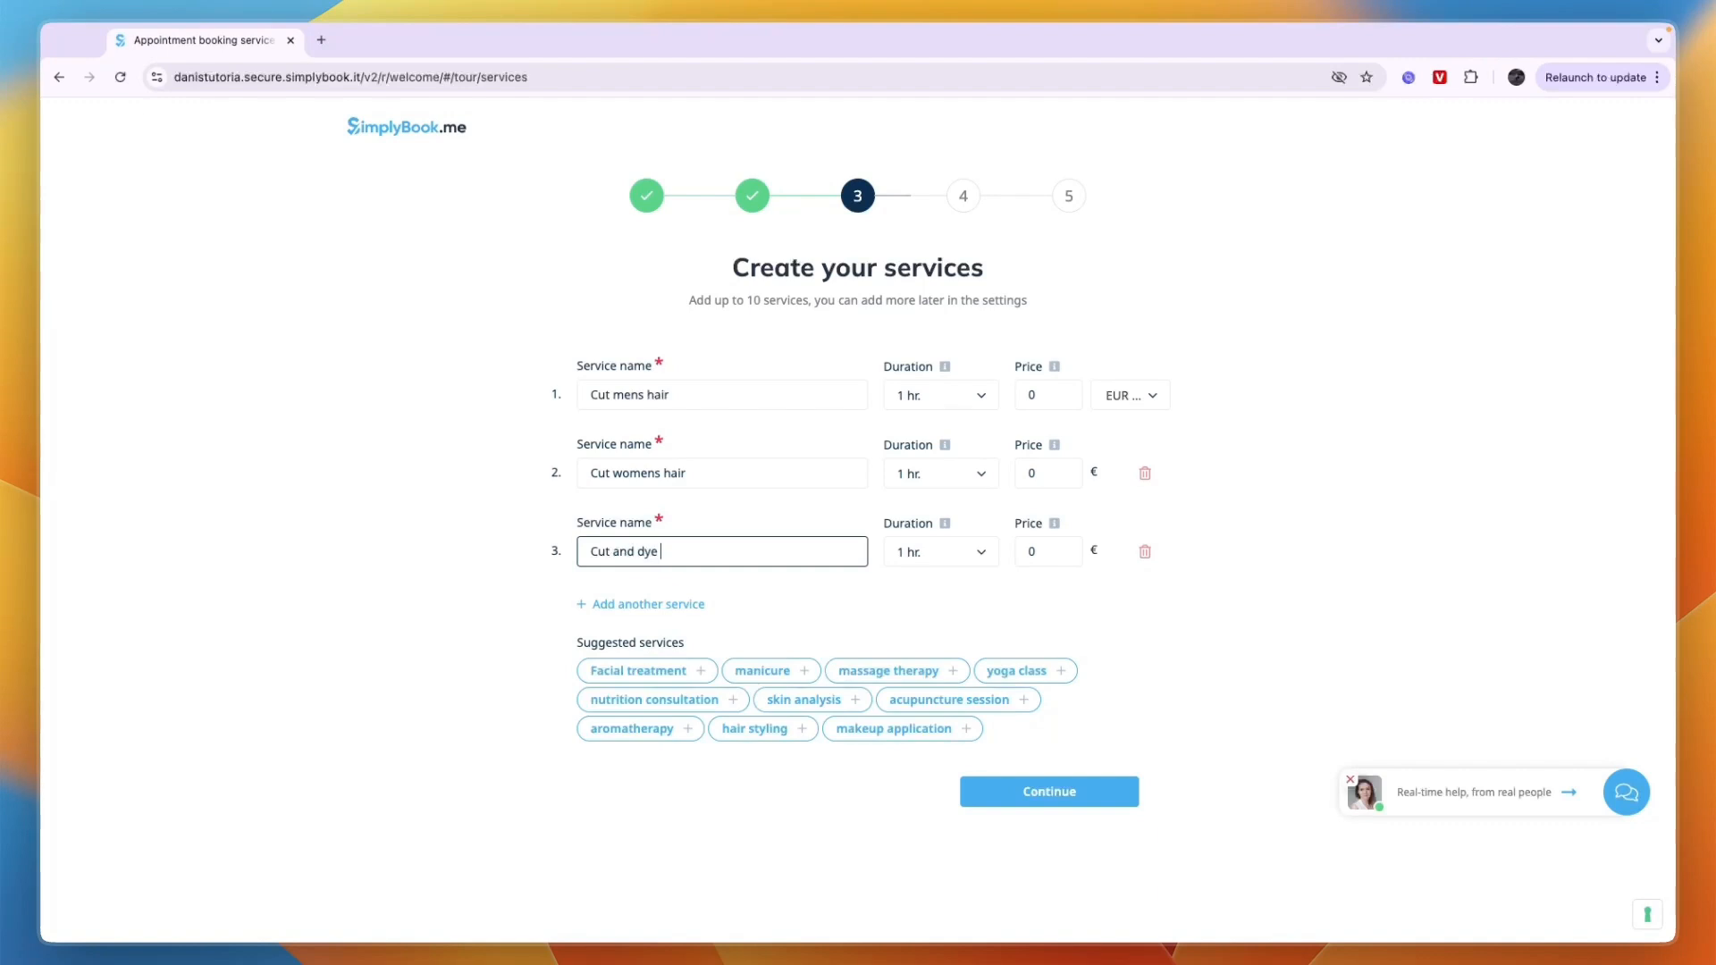
{"action": "type", "text": "womens haor"}
{"action": "type", "text": "r"}
{"action": "left_click", "coordinate": [456, 642]}
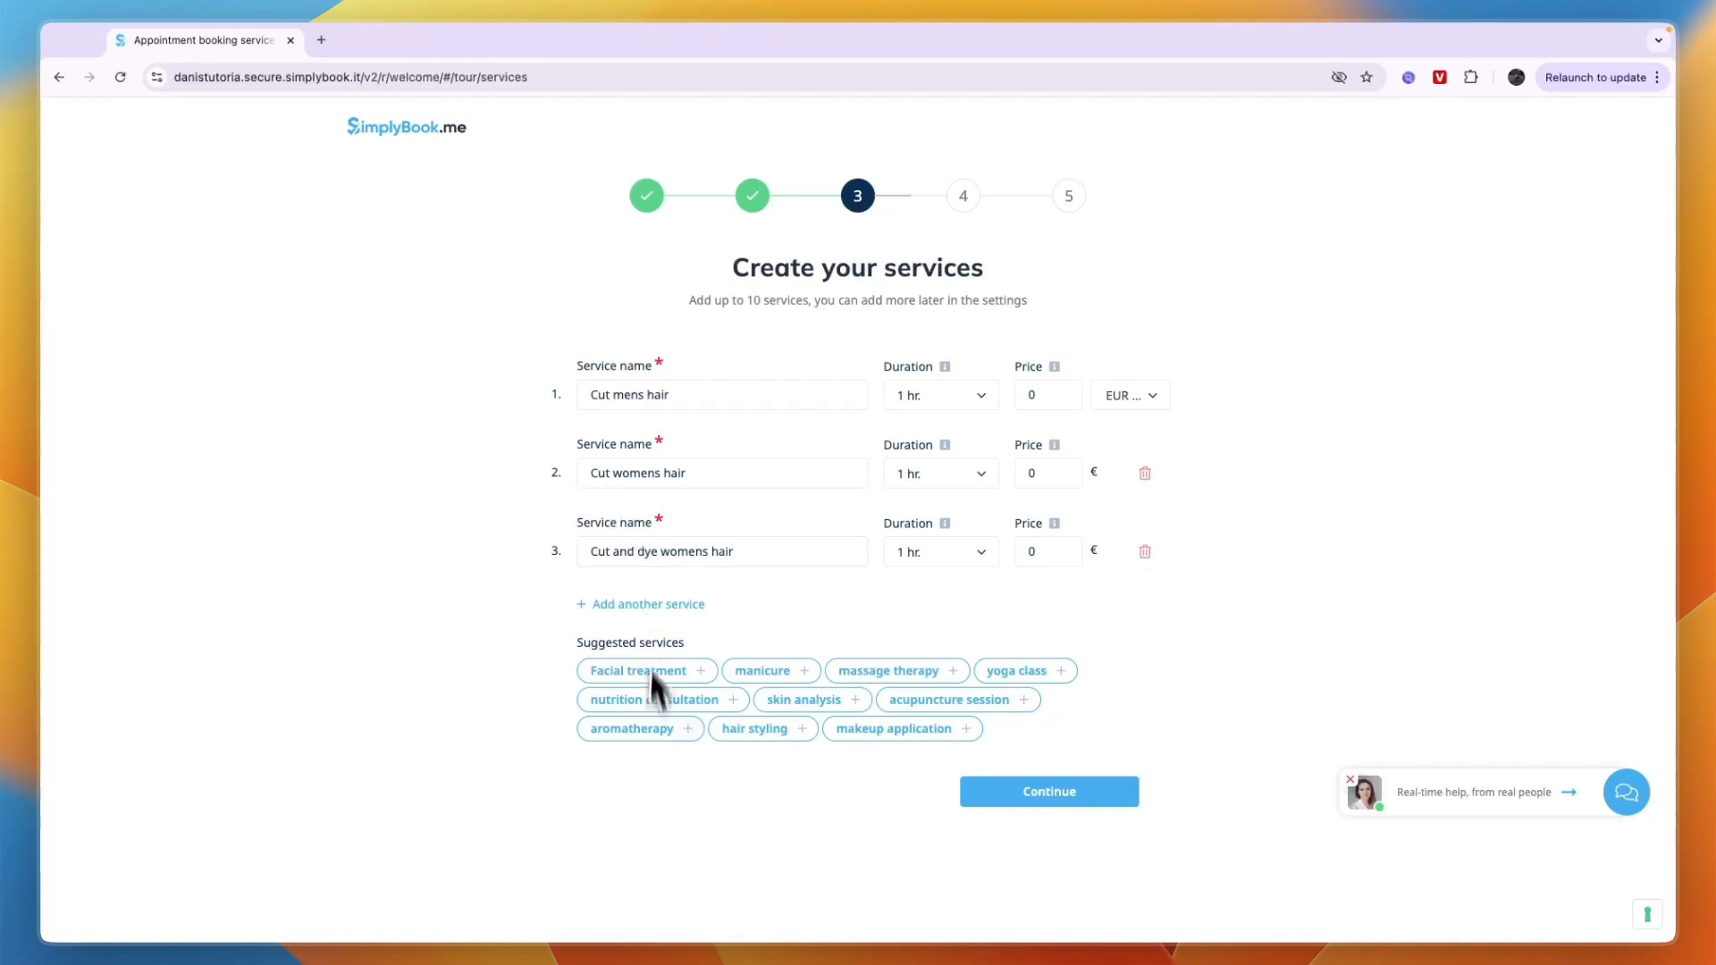
- Set the duration of "Cut mens hair" to 20 mins and "Cut womens hair" to 30 mins
{"action": "left_click", "coordinate": [964, 400]}
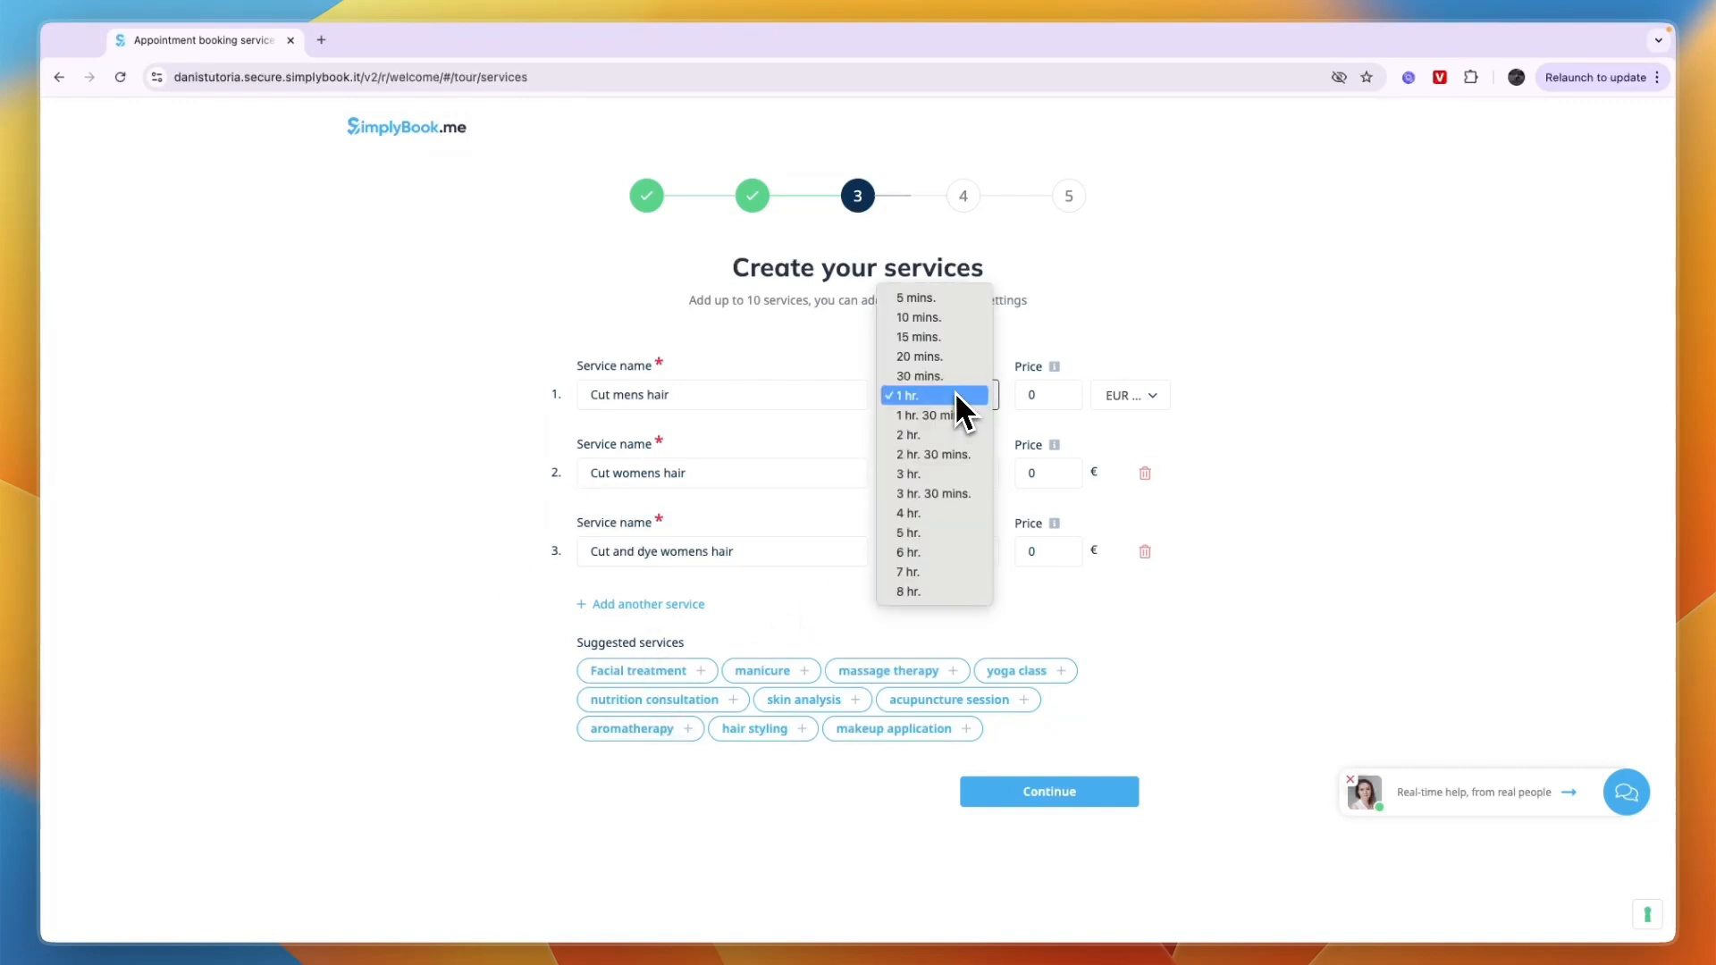
{"action": "left_click", "coordinate": [898, 358]}
{"action": "left_click", "coordinate": [937, 479]}
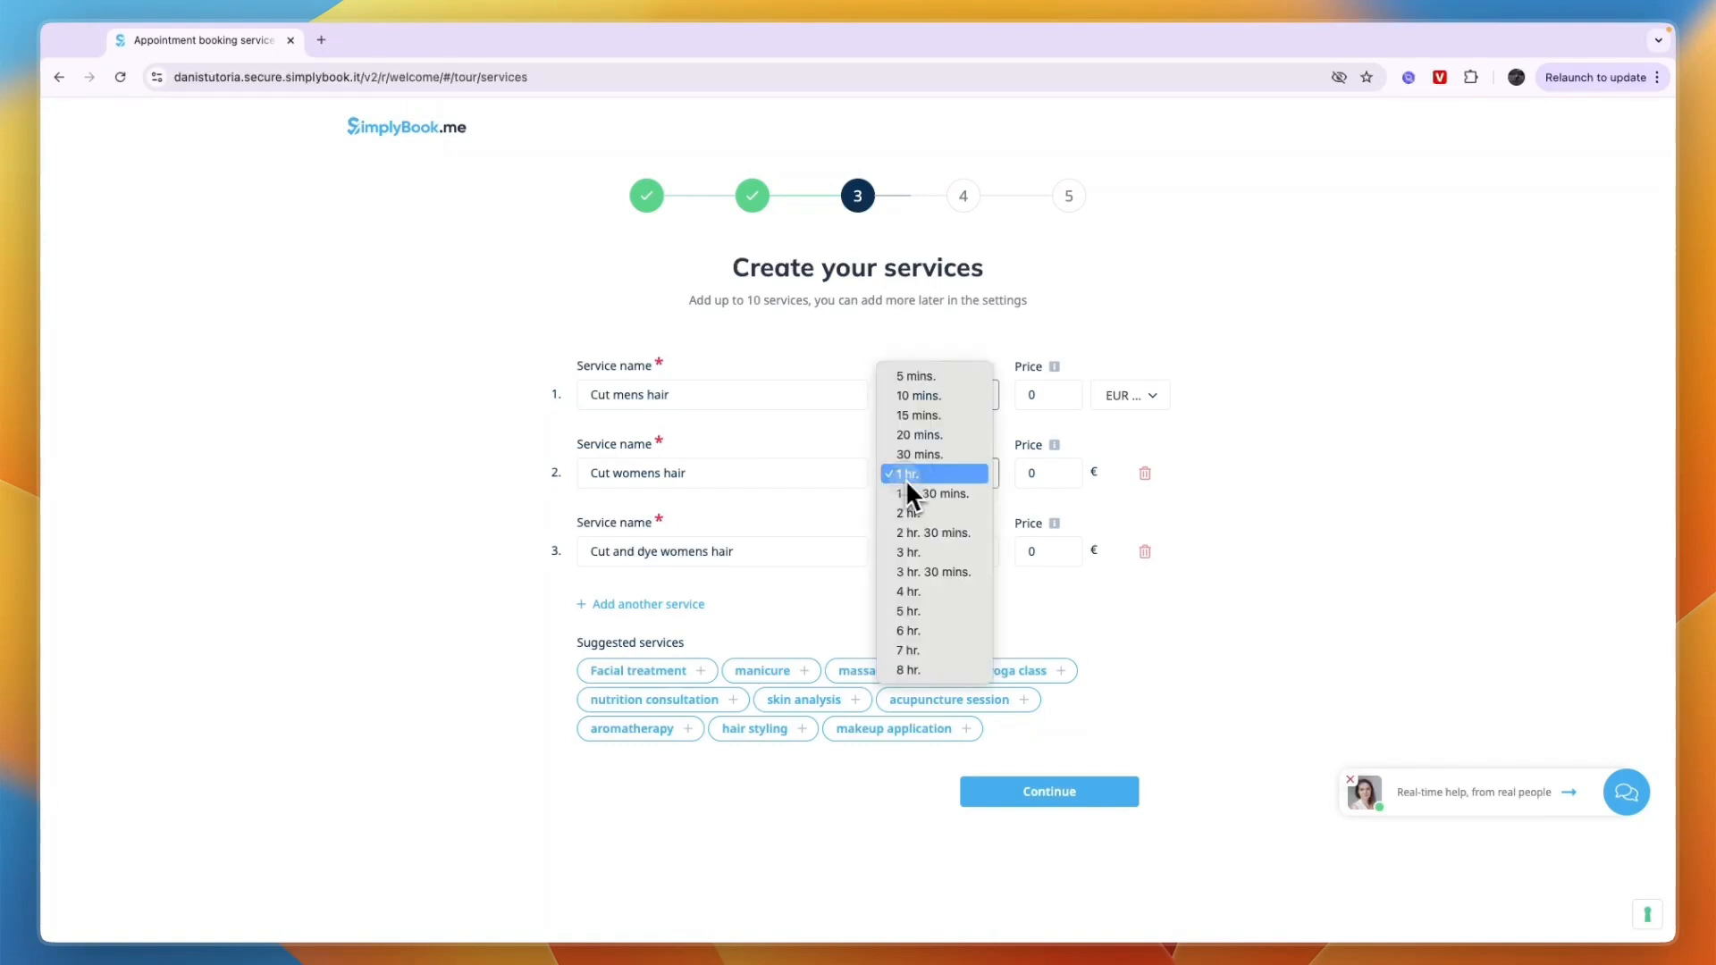
{"action": "left_click", "coordinate": [921, 454]}
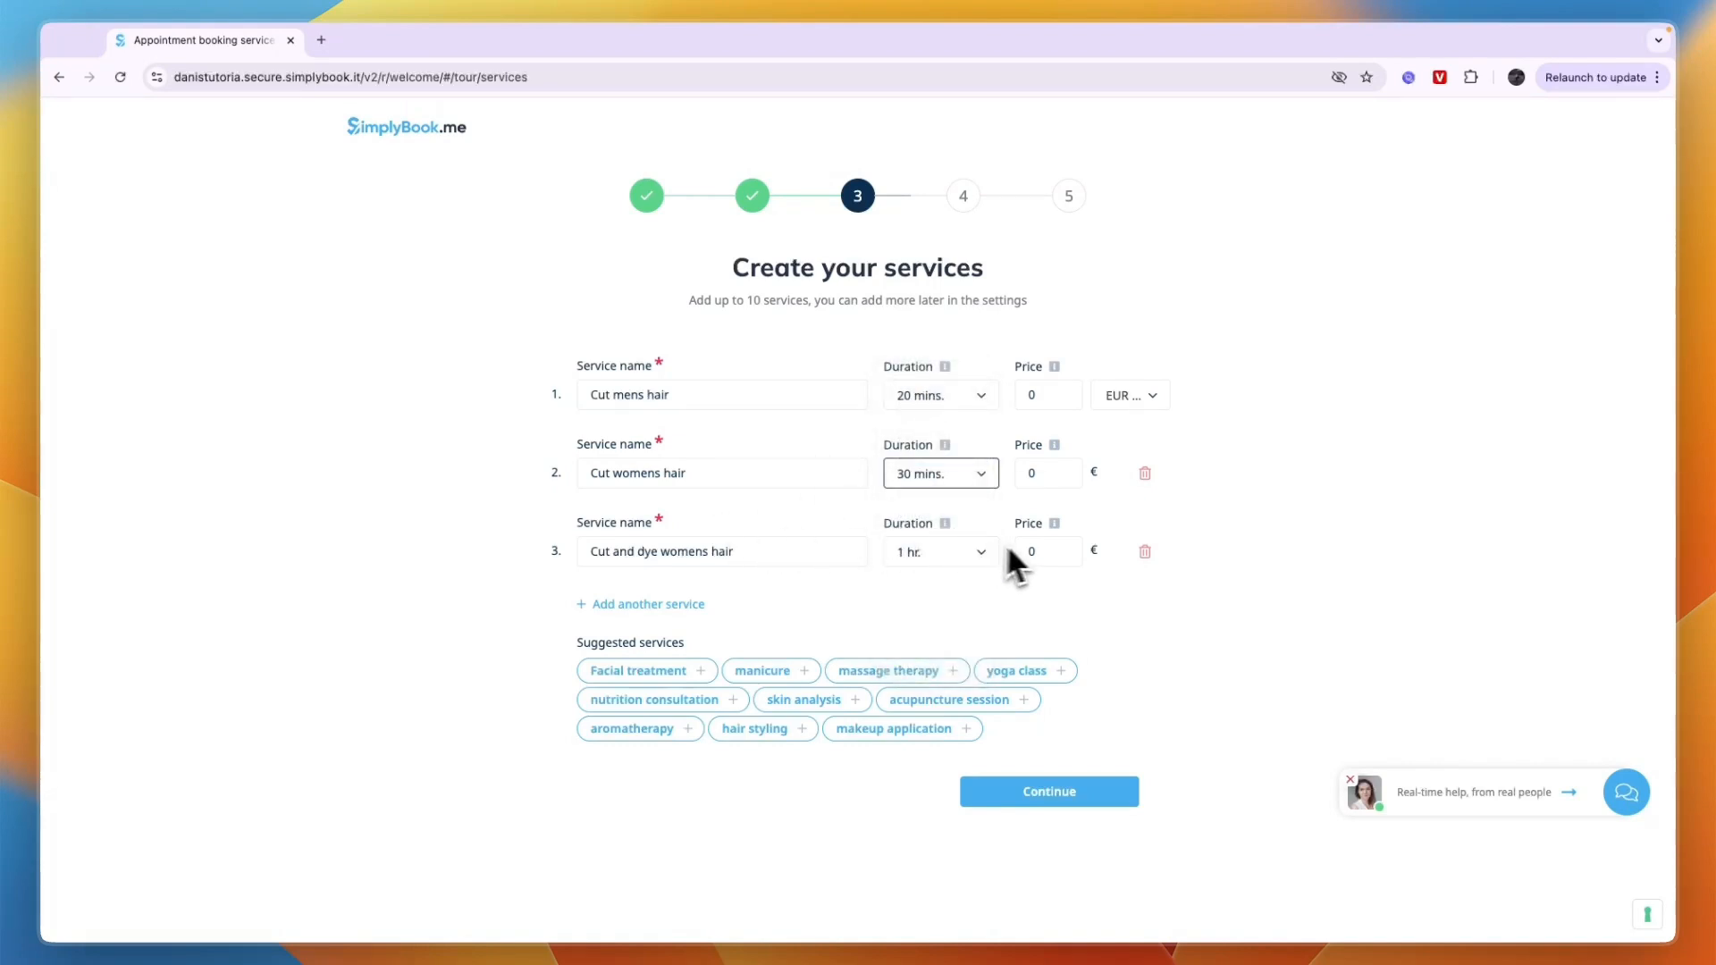
- Price the three services at 20, 40 and 80 euros in order and continue to the layout selection
{"action": "left_click", "coordinate": [1048, 399]}
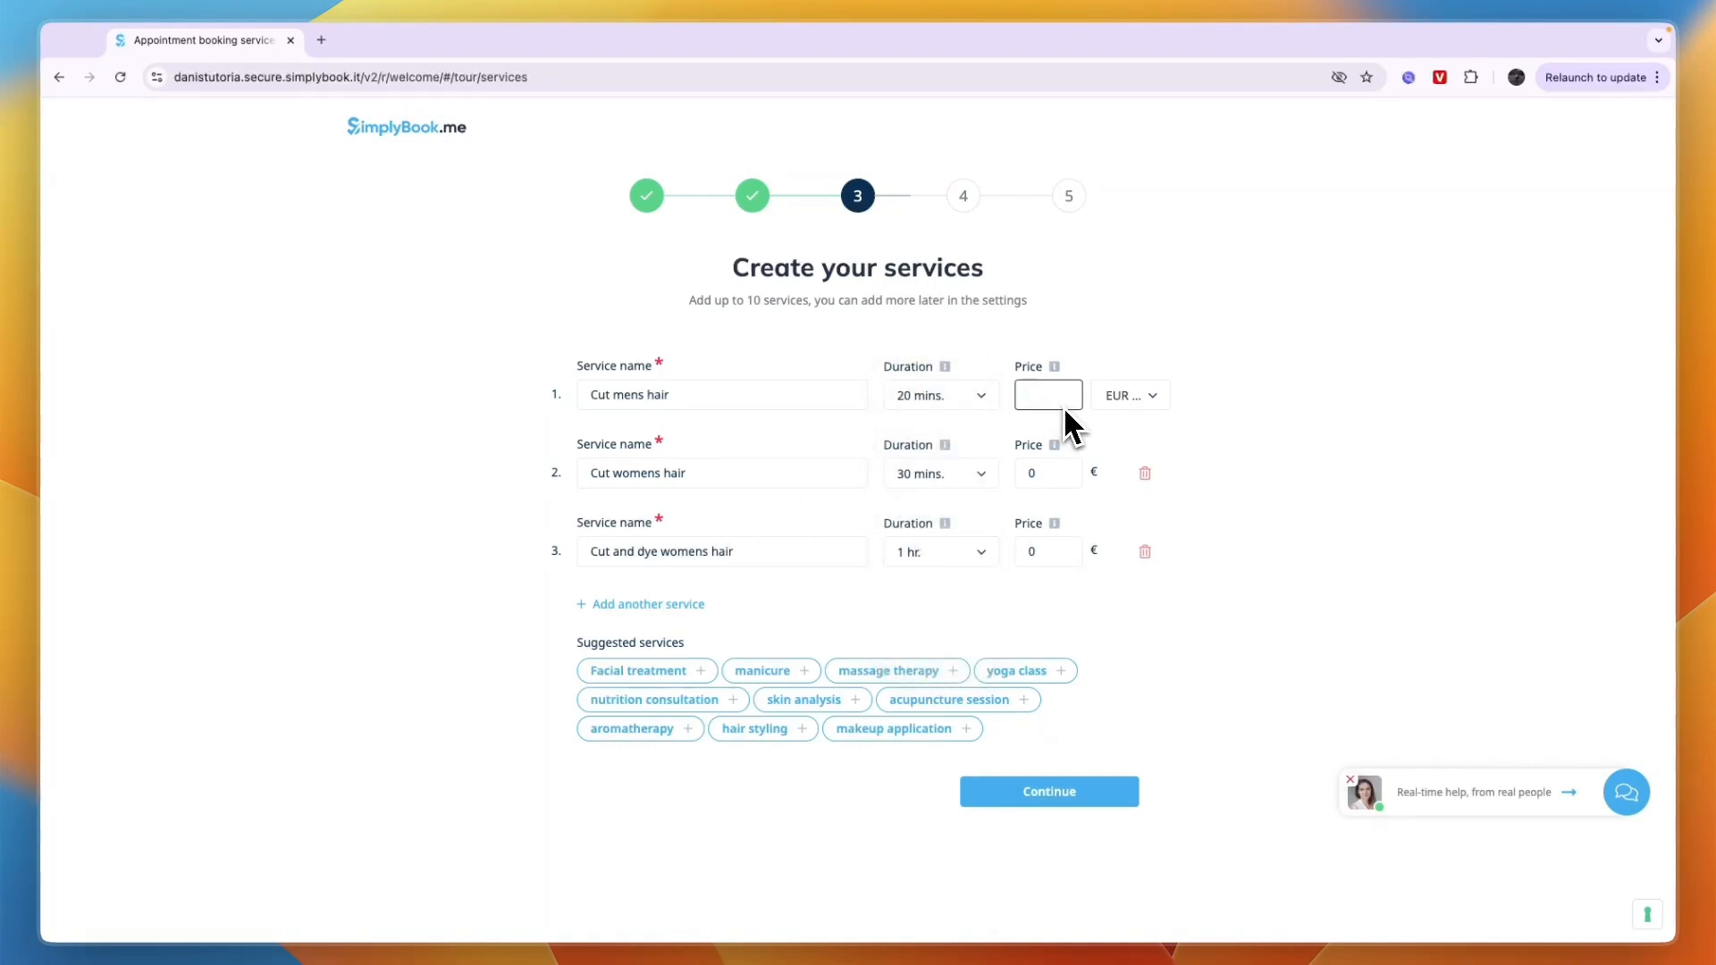
{"action": "type", "text": "20"}
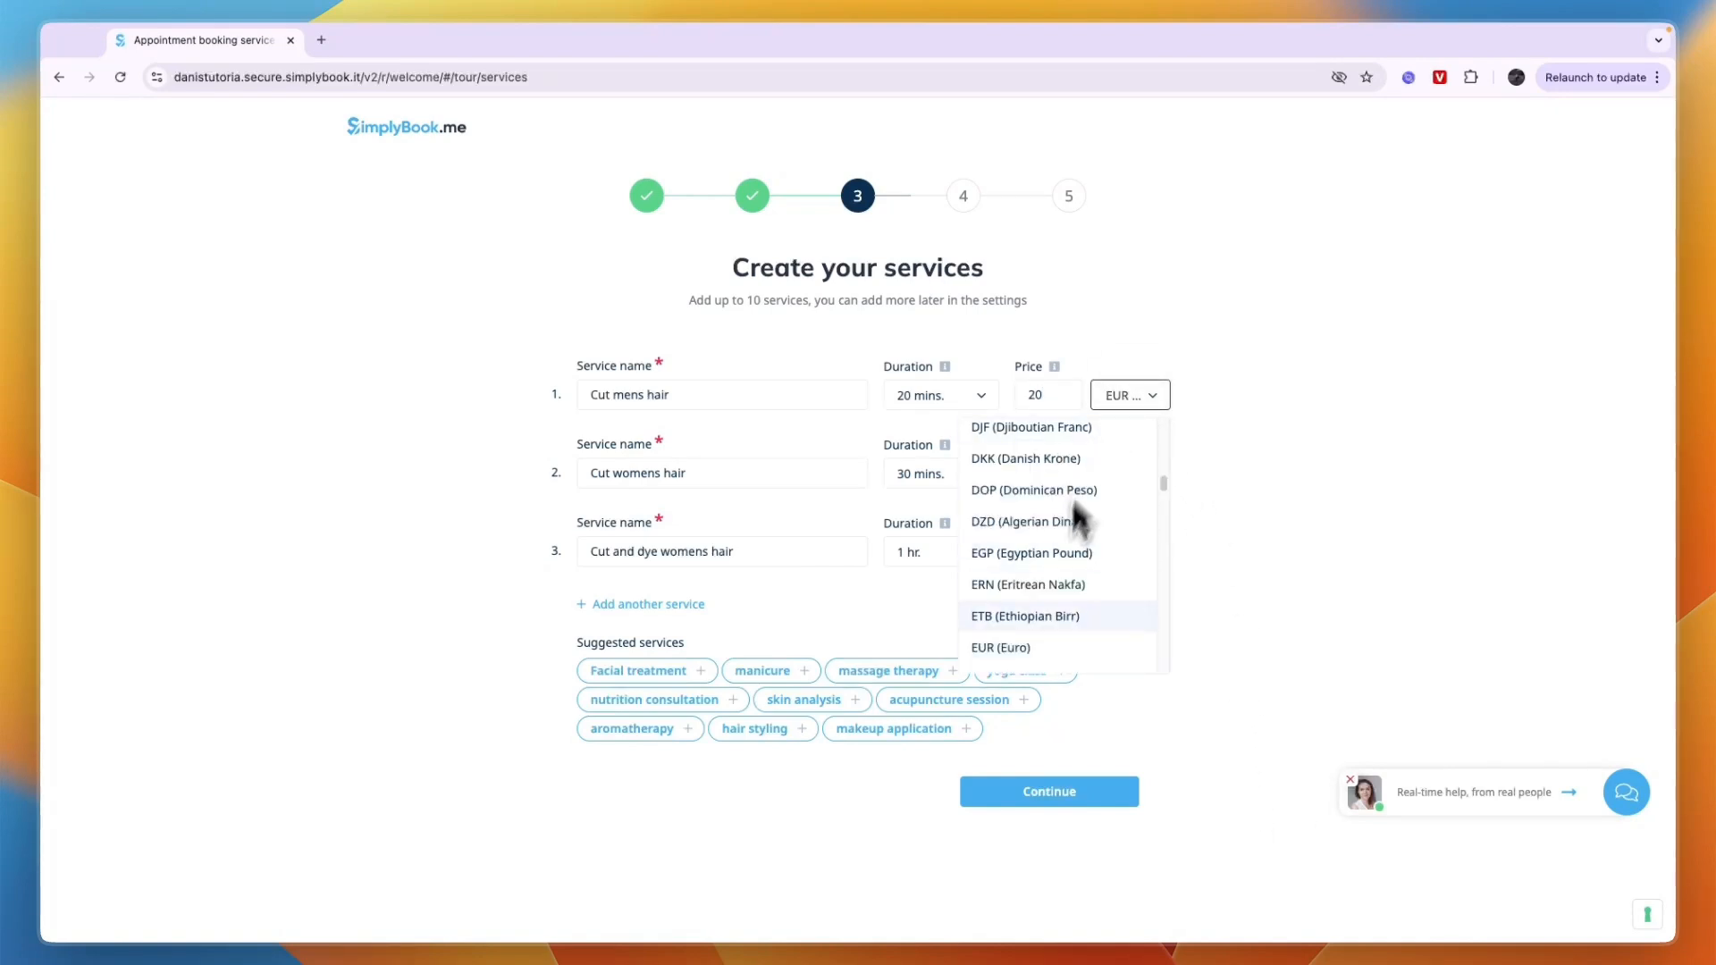
{"action": "scroll", "coordinate": [1033, 616], "scroll_direction": "down", "scroll_amount": 3}
{"action": "scroll", "coordinate": [1037, 617], "scroll_direction": "down", "scroll_amount": 5}
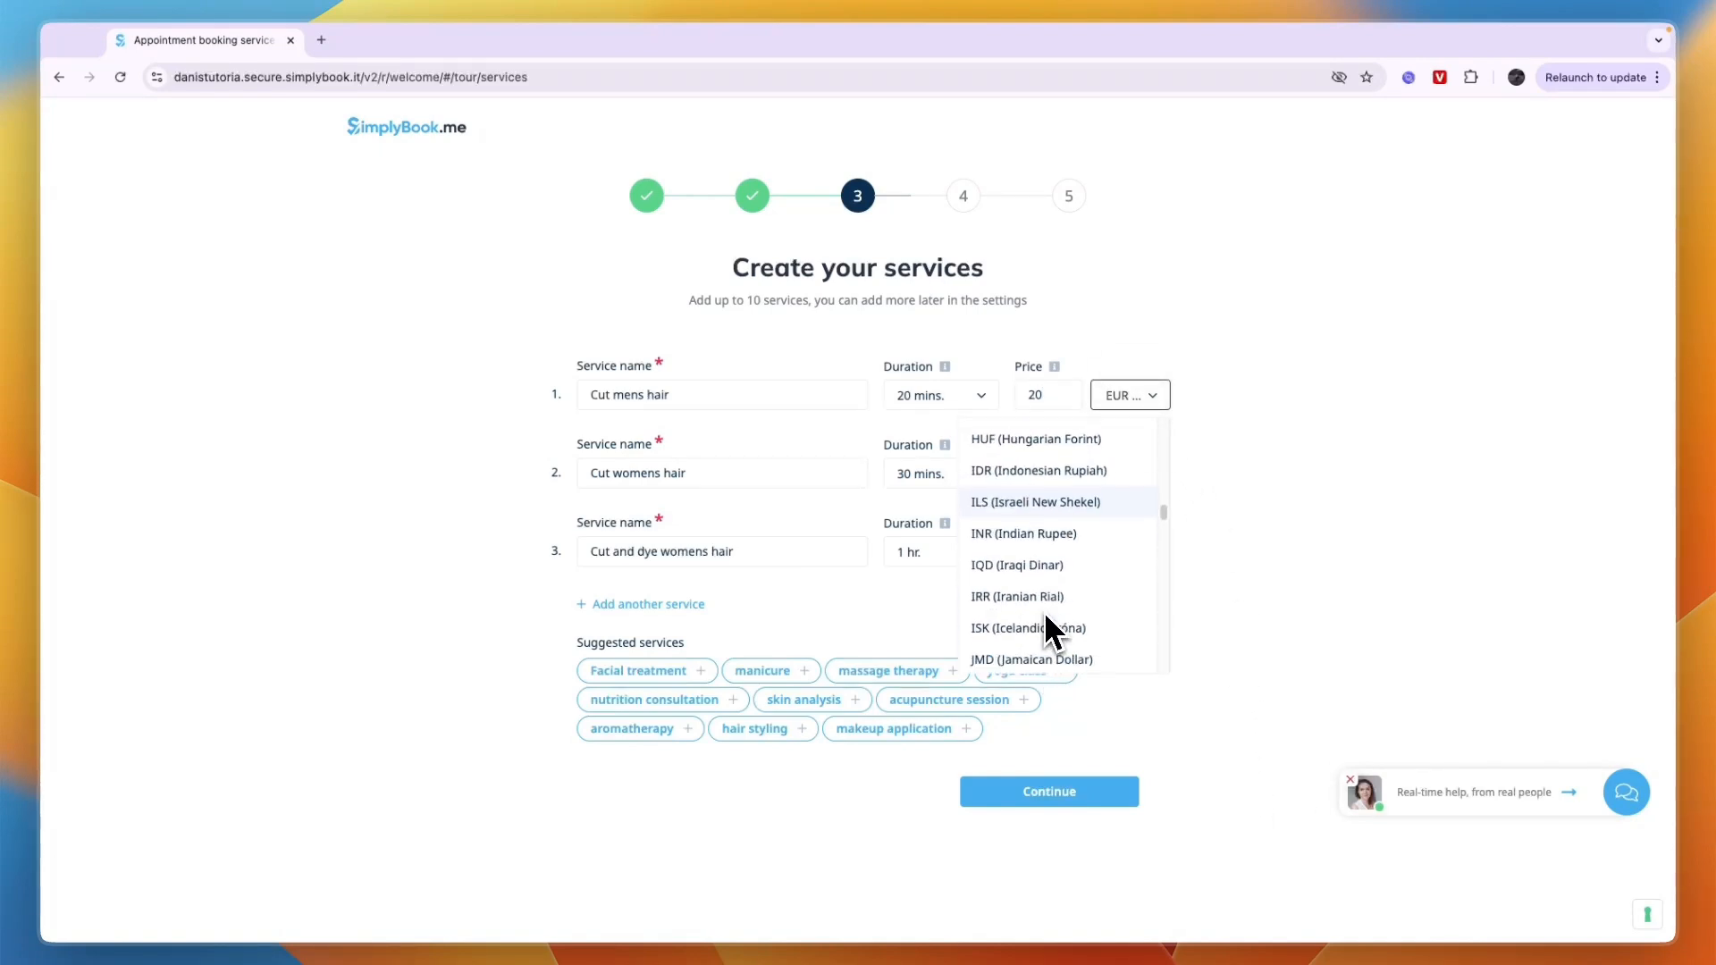
{"action": "scroll", "coordinate": [1084, 575], "scroll_direction": "up", "scroll_amount": 15}
{"action": "left_click", "coordinate": [1253, 572]}
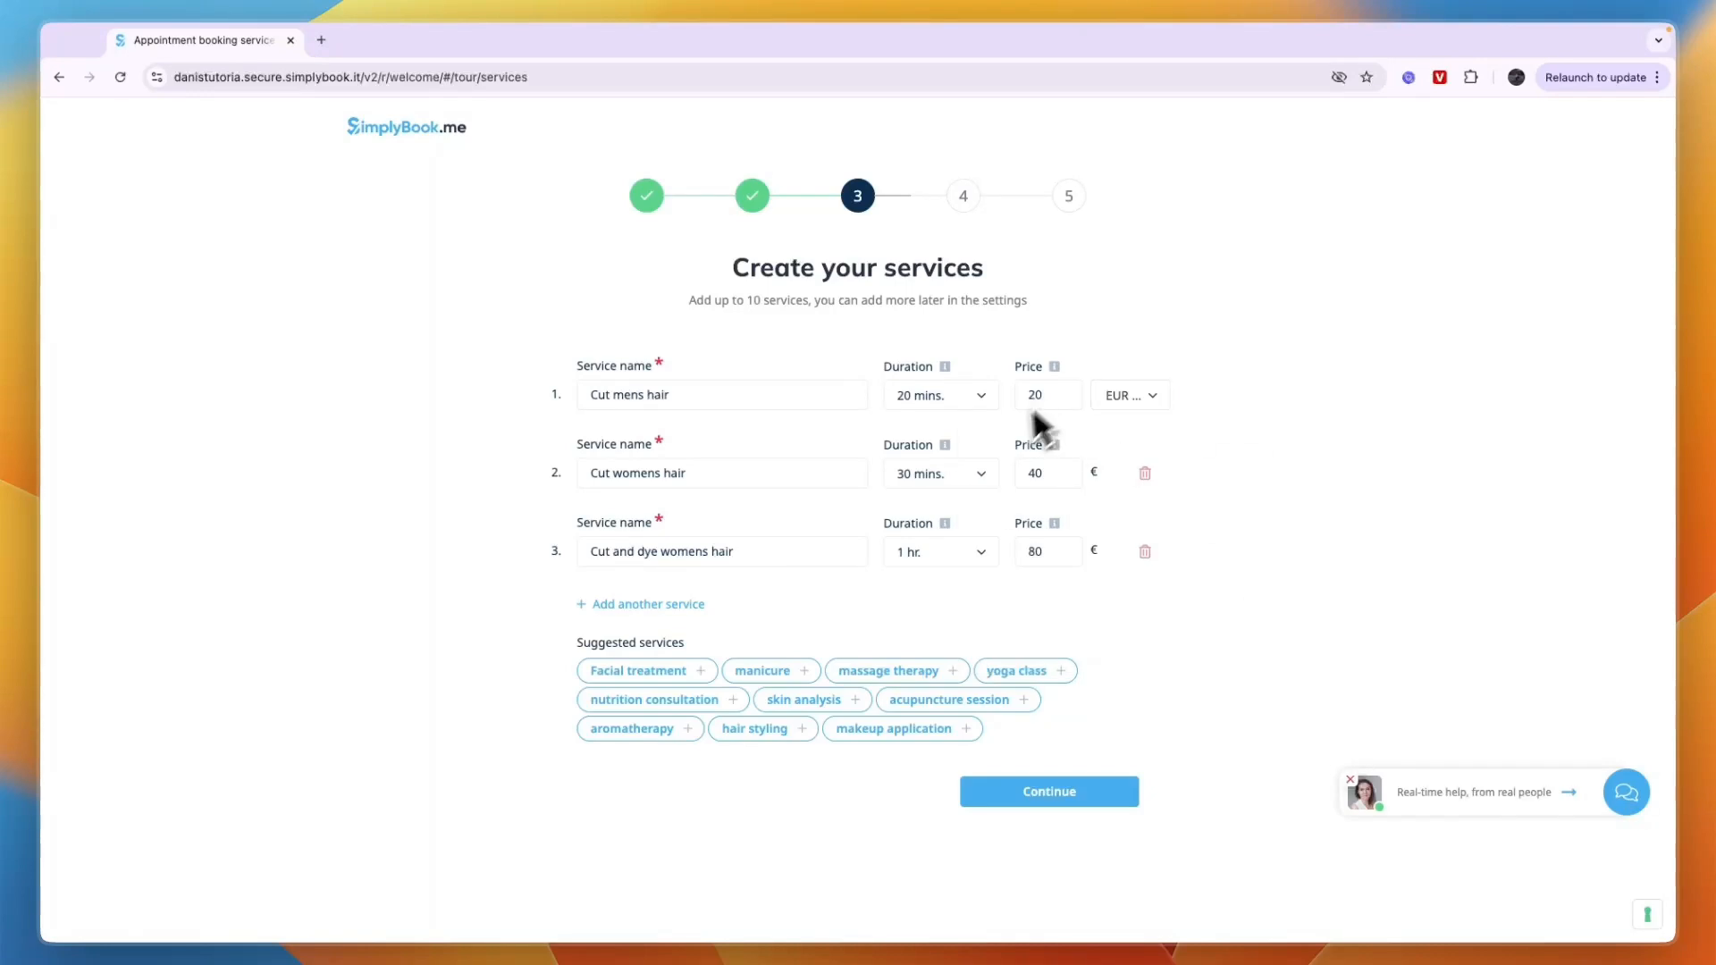
{"action": "left_click", "coordinate": [1006, 800]}
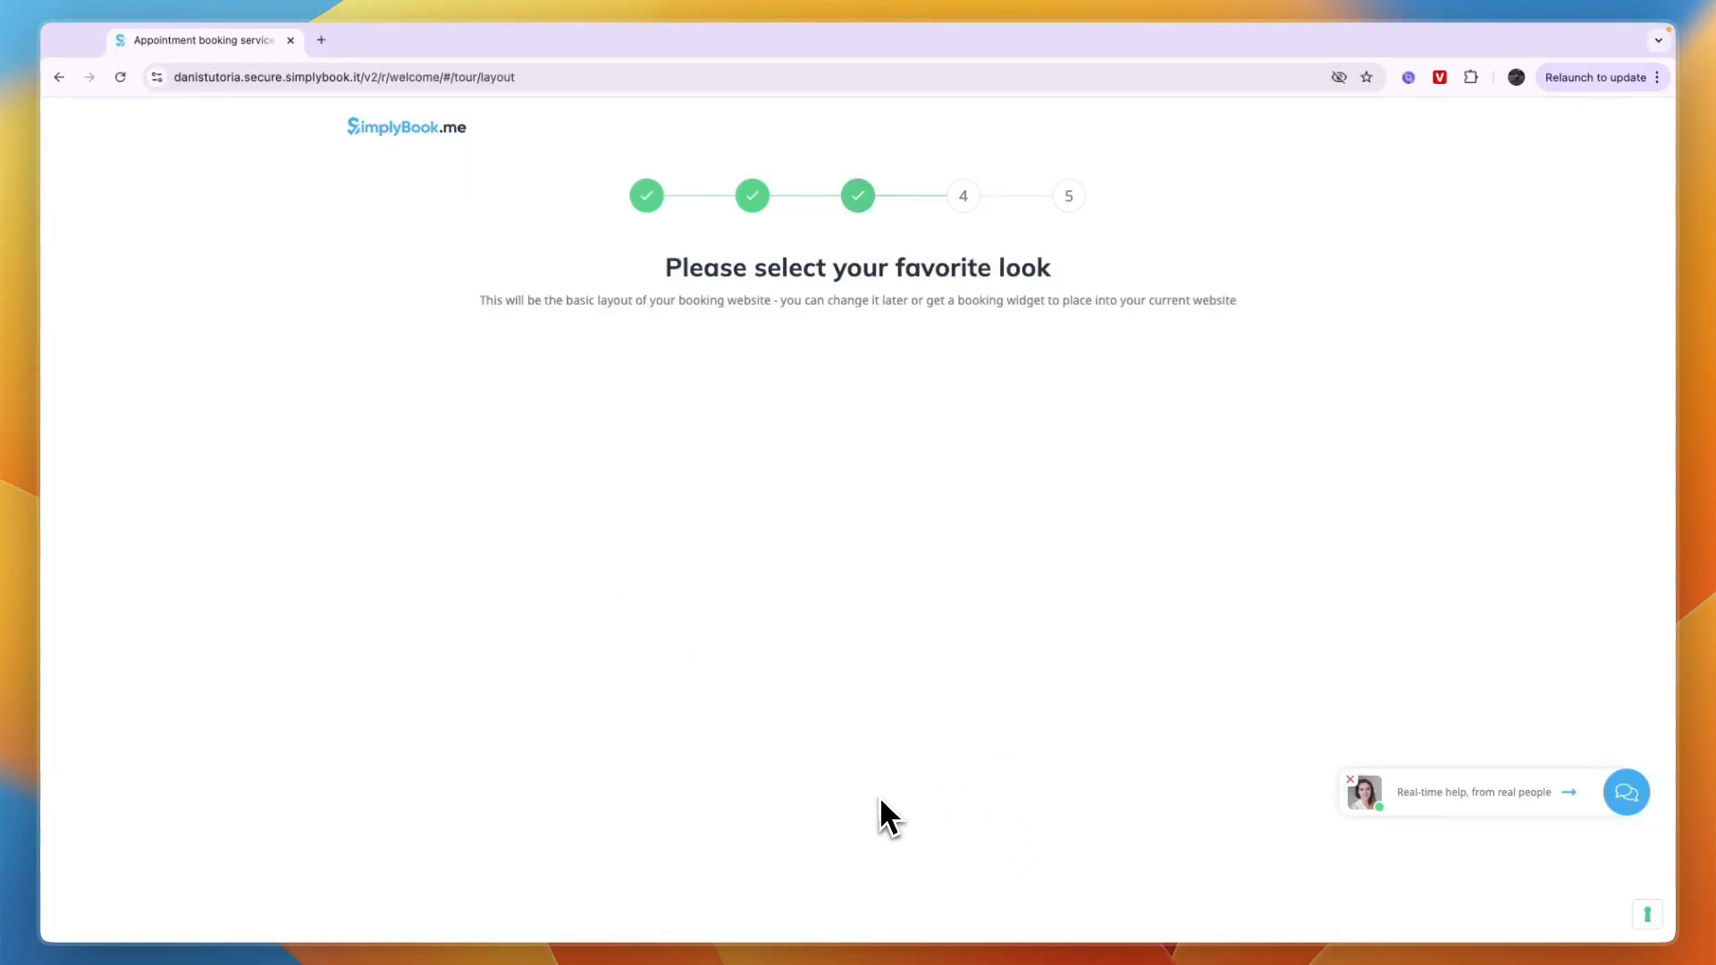
- Look through the available booking website layouts, from Space to ADA Compliant
{"action": "left_click_drag", "start_coordinate": [836, 269], "coordinate": [1208, 270]}
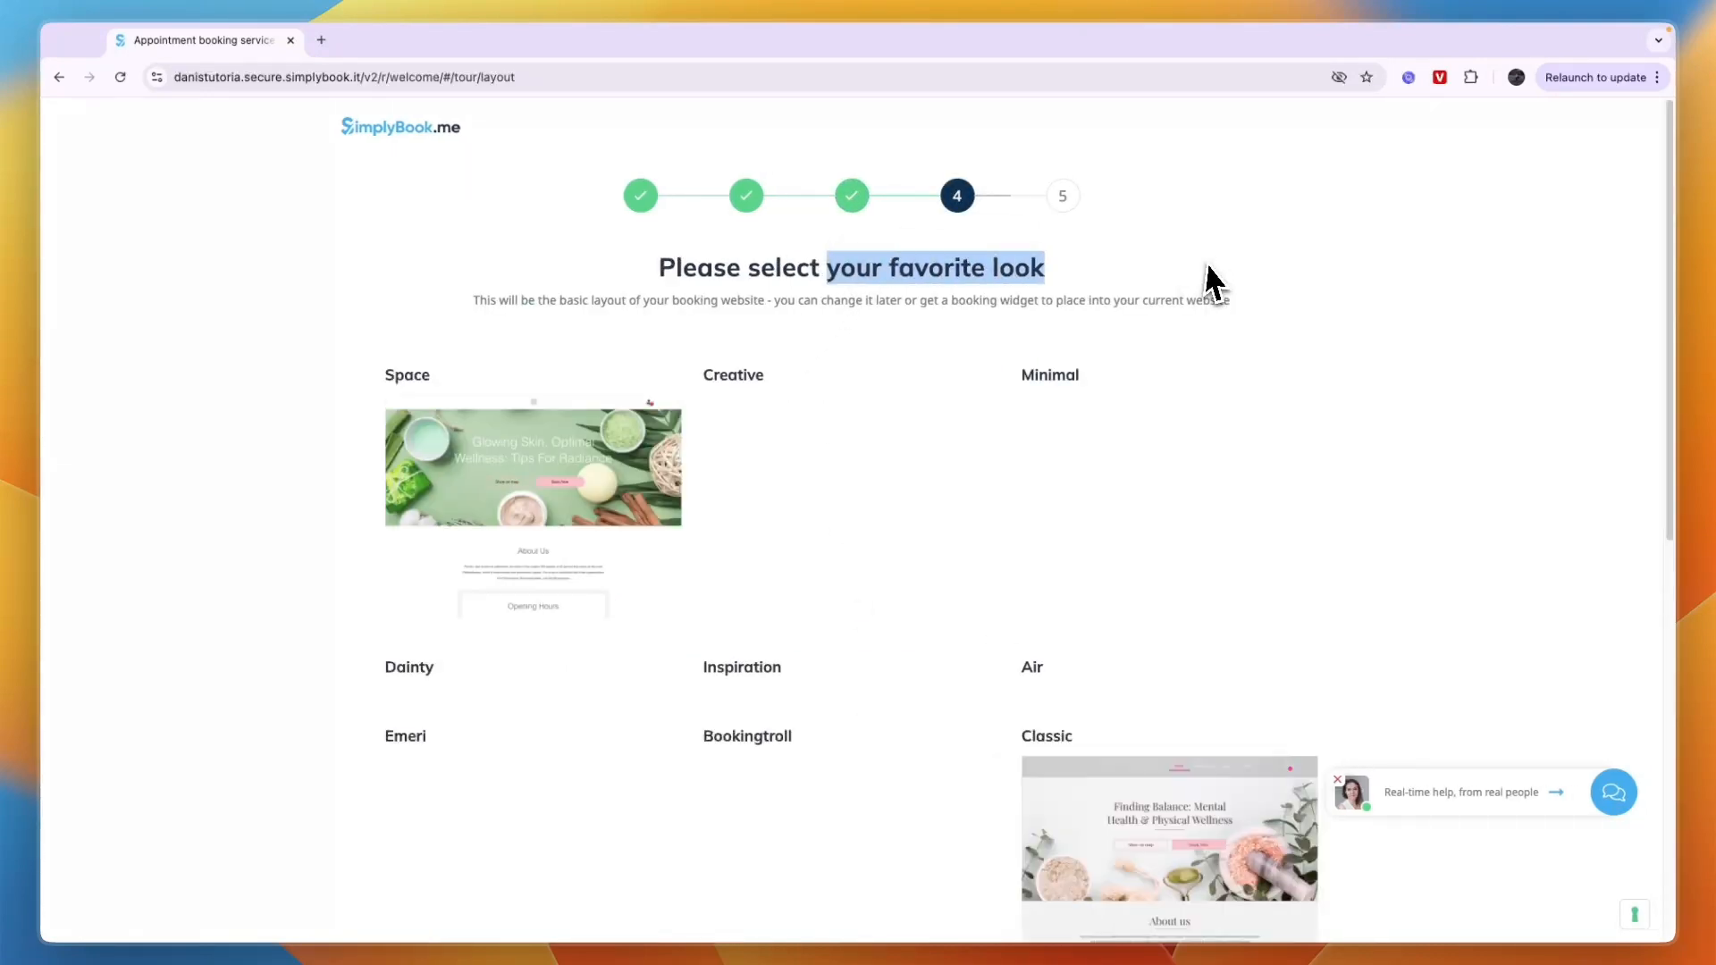
{"action": "left_click", "coordinate": [648, 272]}
{"action": "scroll", "coordinate": [134, 425], "scroll_direction": "down", "scroll_amount": 1}
{"action": "scroll", "coordinate": [127, 410], "scroll_direction": "down", "scroll_amount": 3}
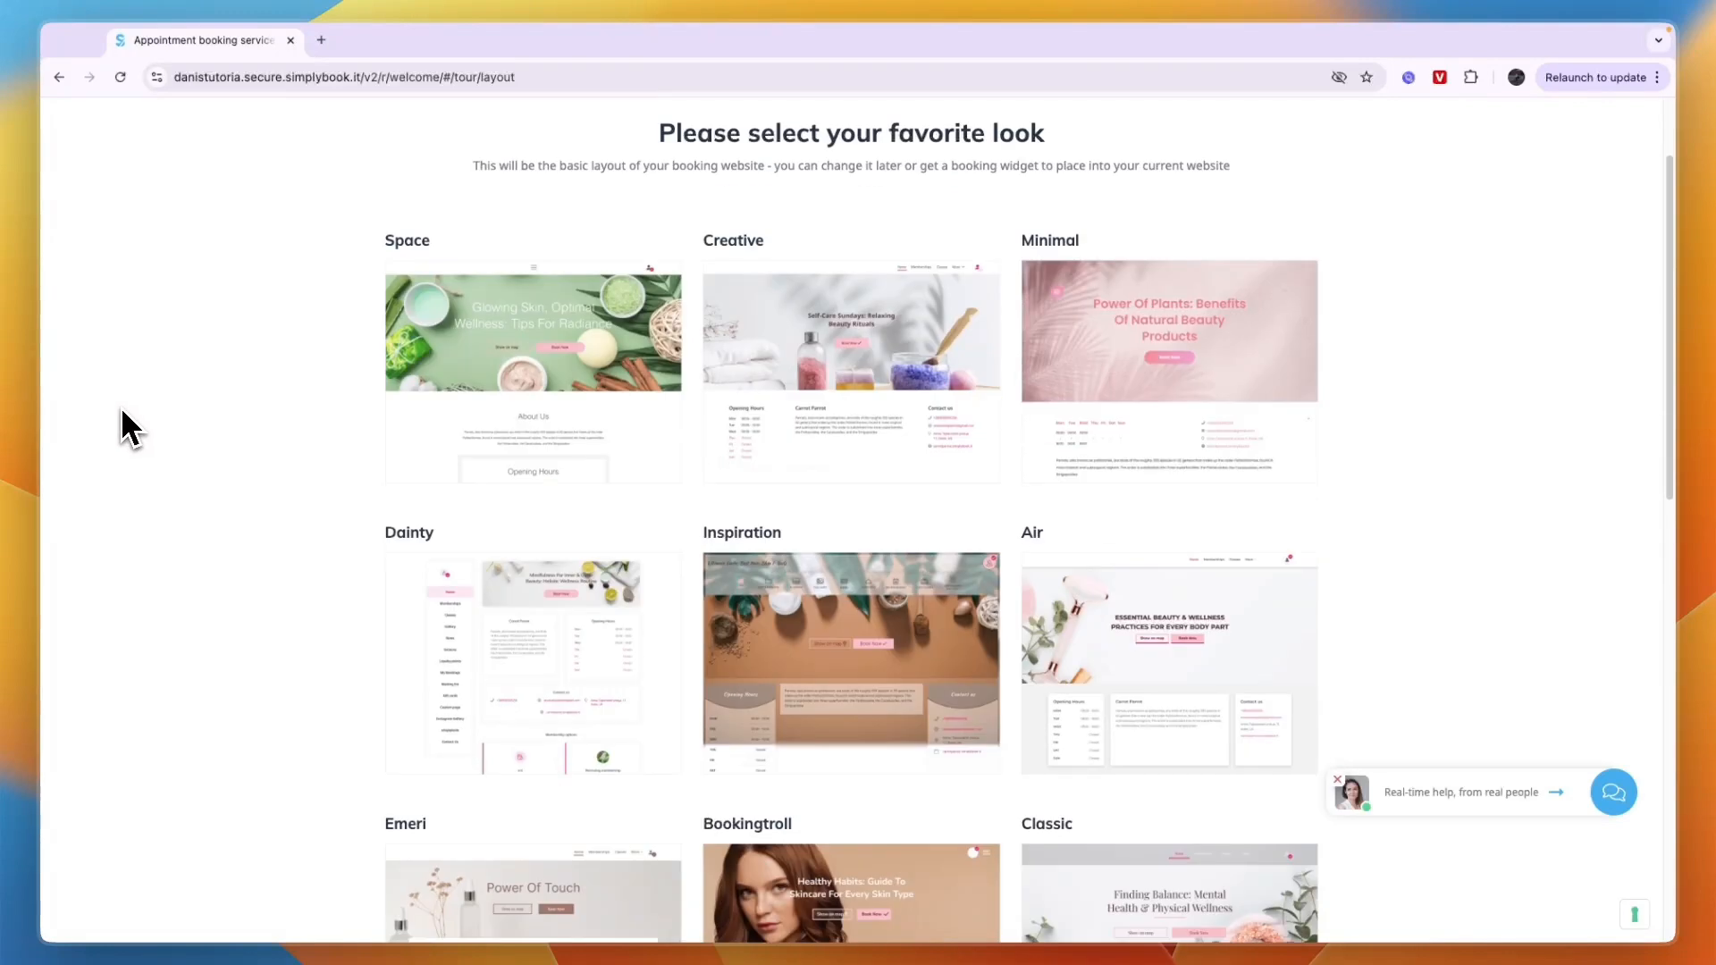
{"action": "scroll", "coordinate": [1558, 582], "scroll_direction": "down", "scroll_amount": 10}
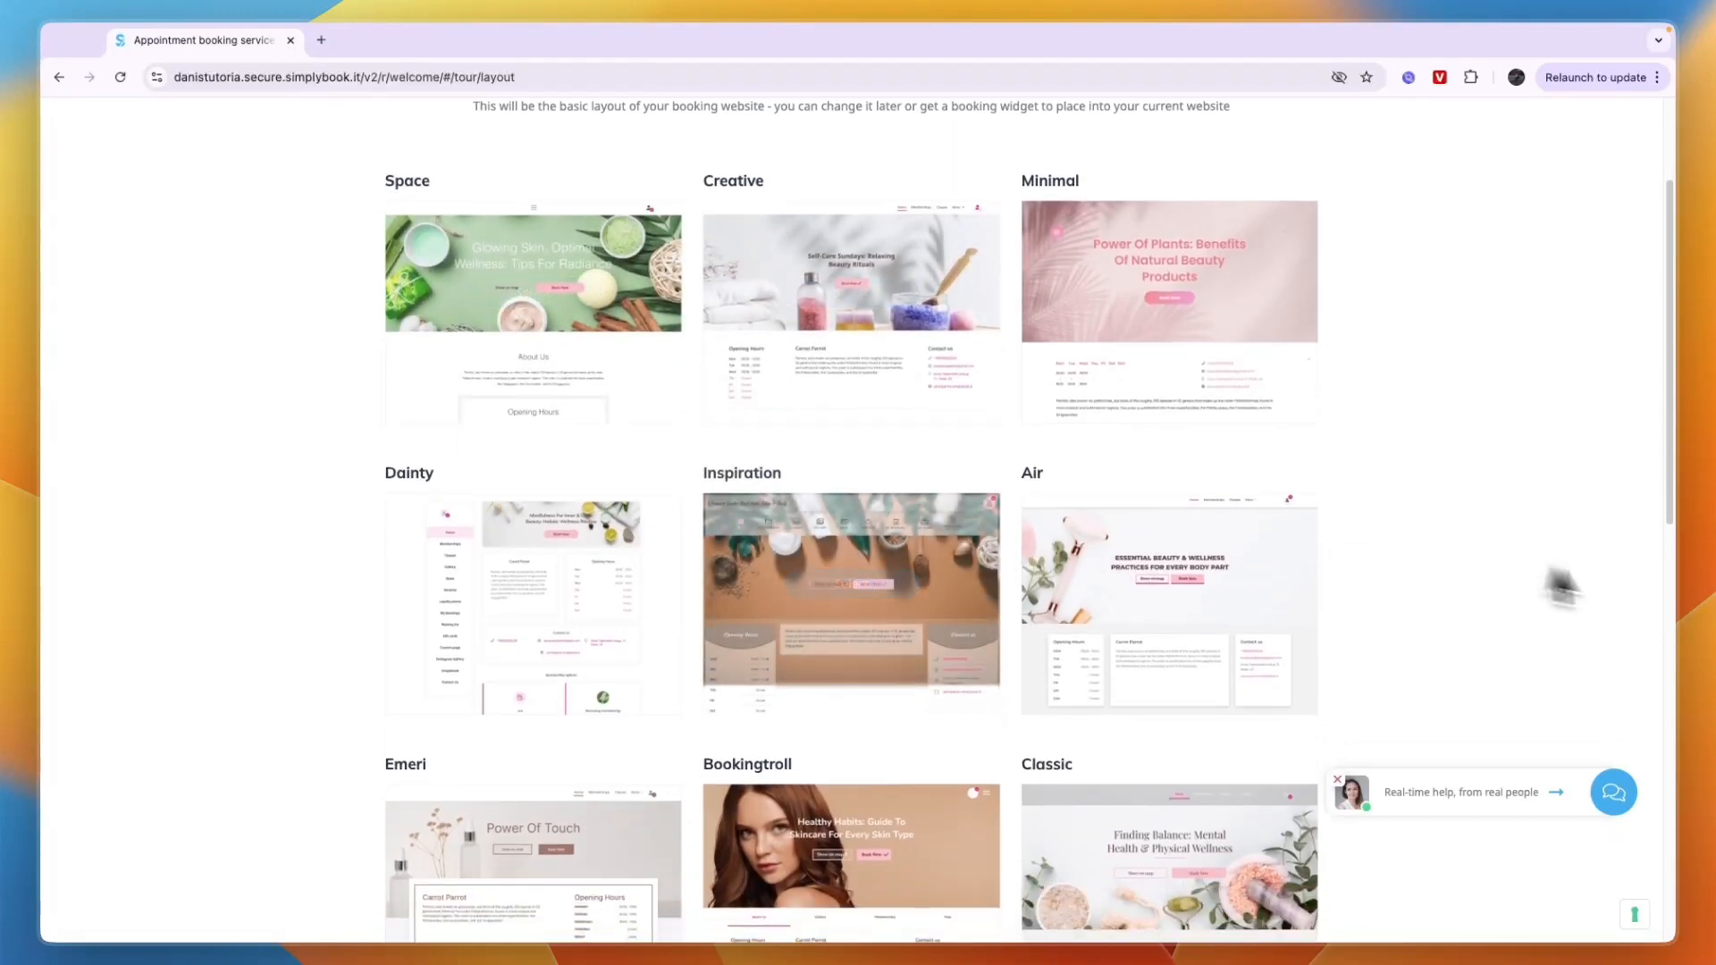
{"action": "scroll", "coordinate": [1546, 587], "scroll_direction": "down", "scroll_amount": 3}
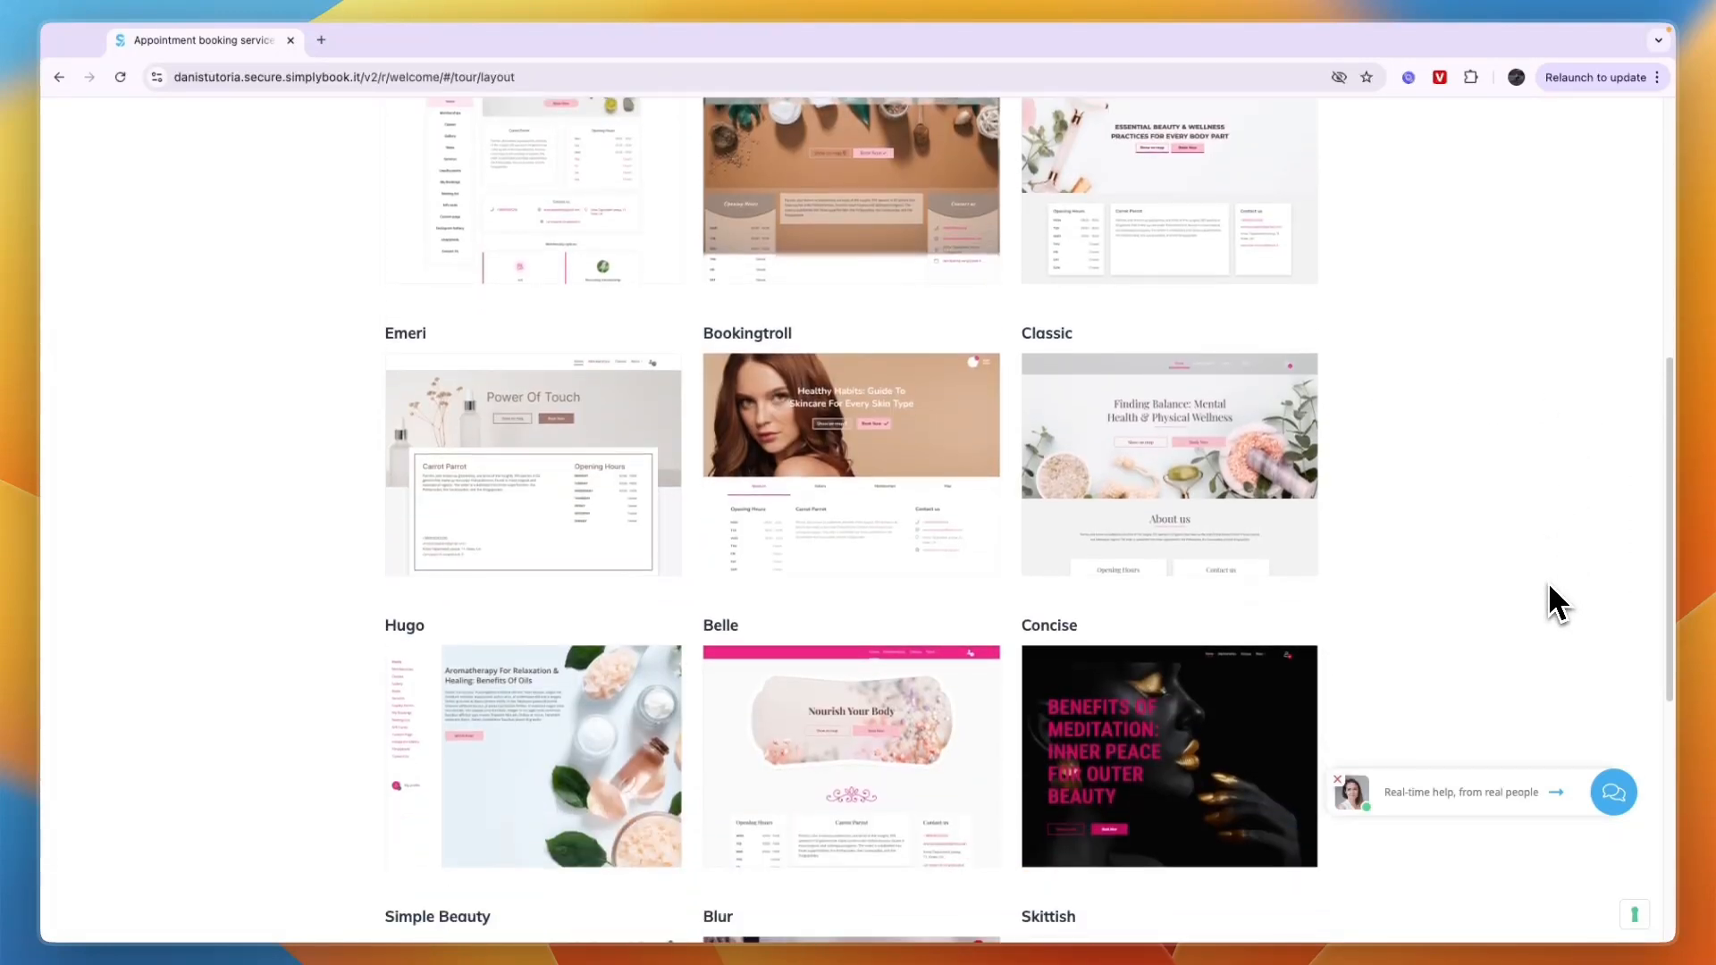
{"action": "scroll", "coordinate": [1532, 615], "scroll_direction": "down", "scroll_amount": 1}
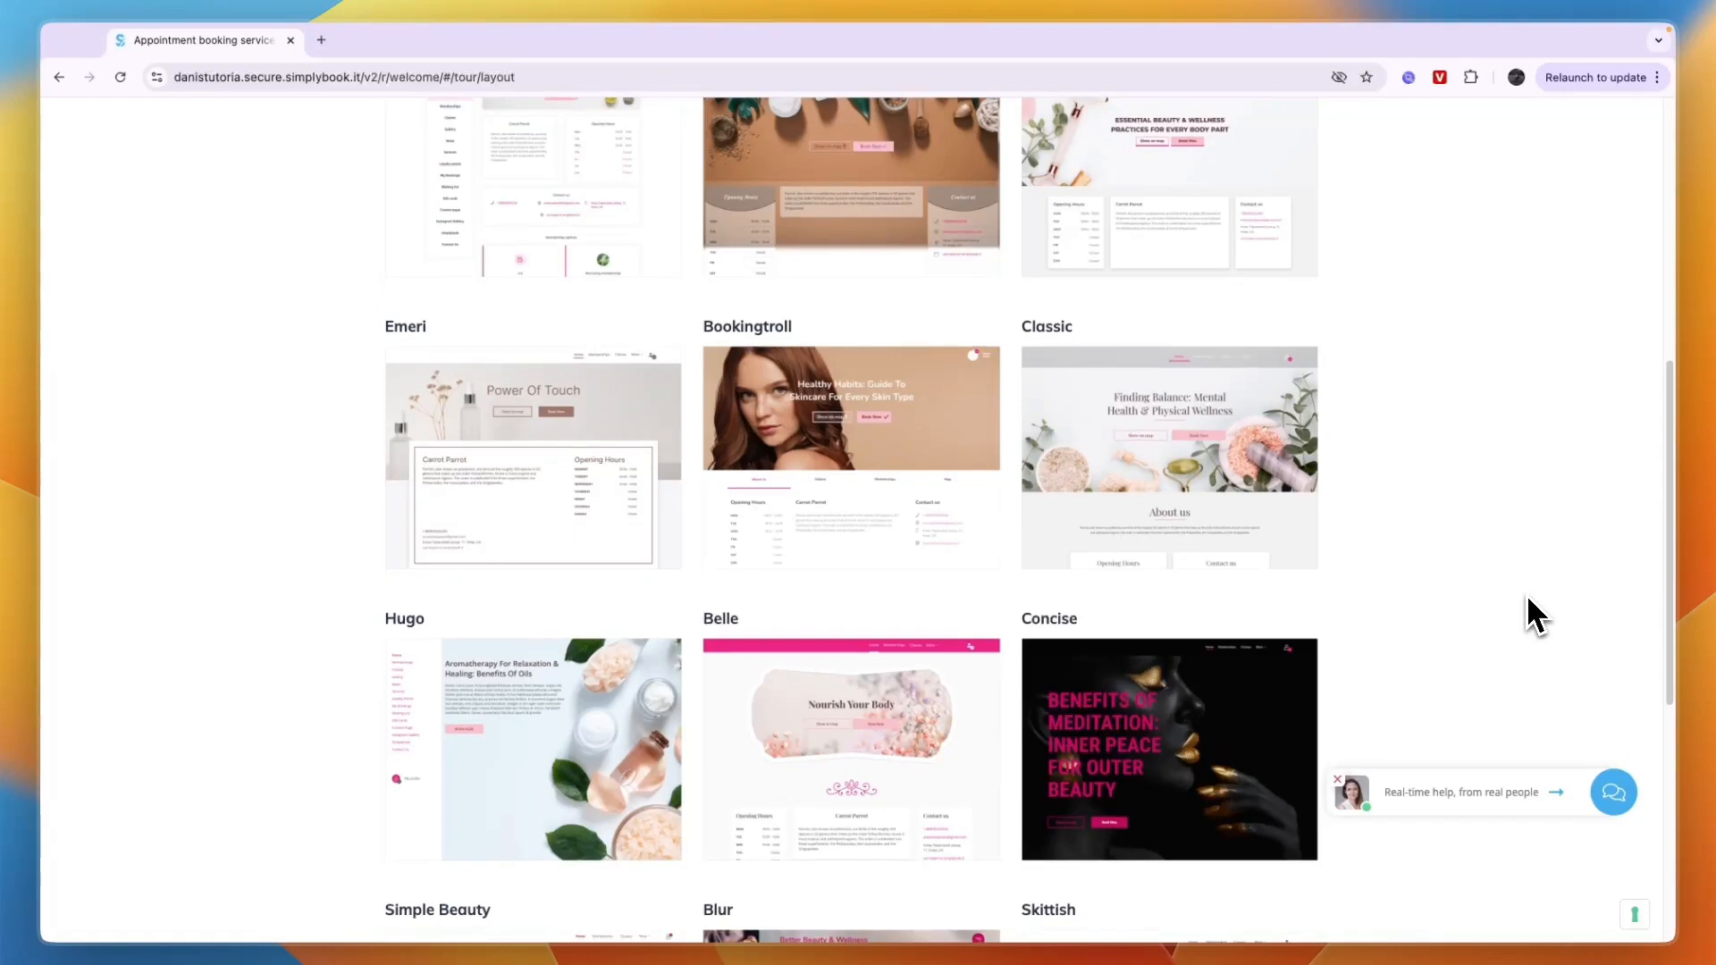
{"action": "scroll", "coordinate": [1501, 661], "scroll_direction": "down", "scroll_amount": 11}
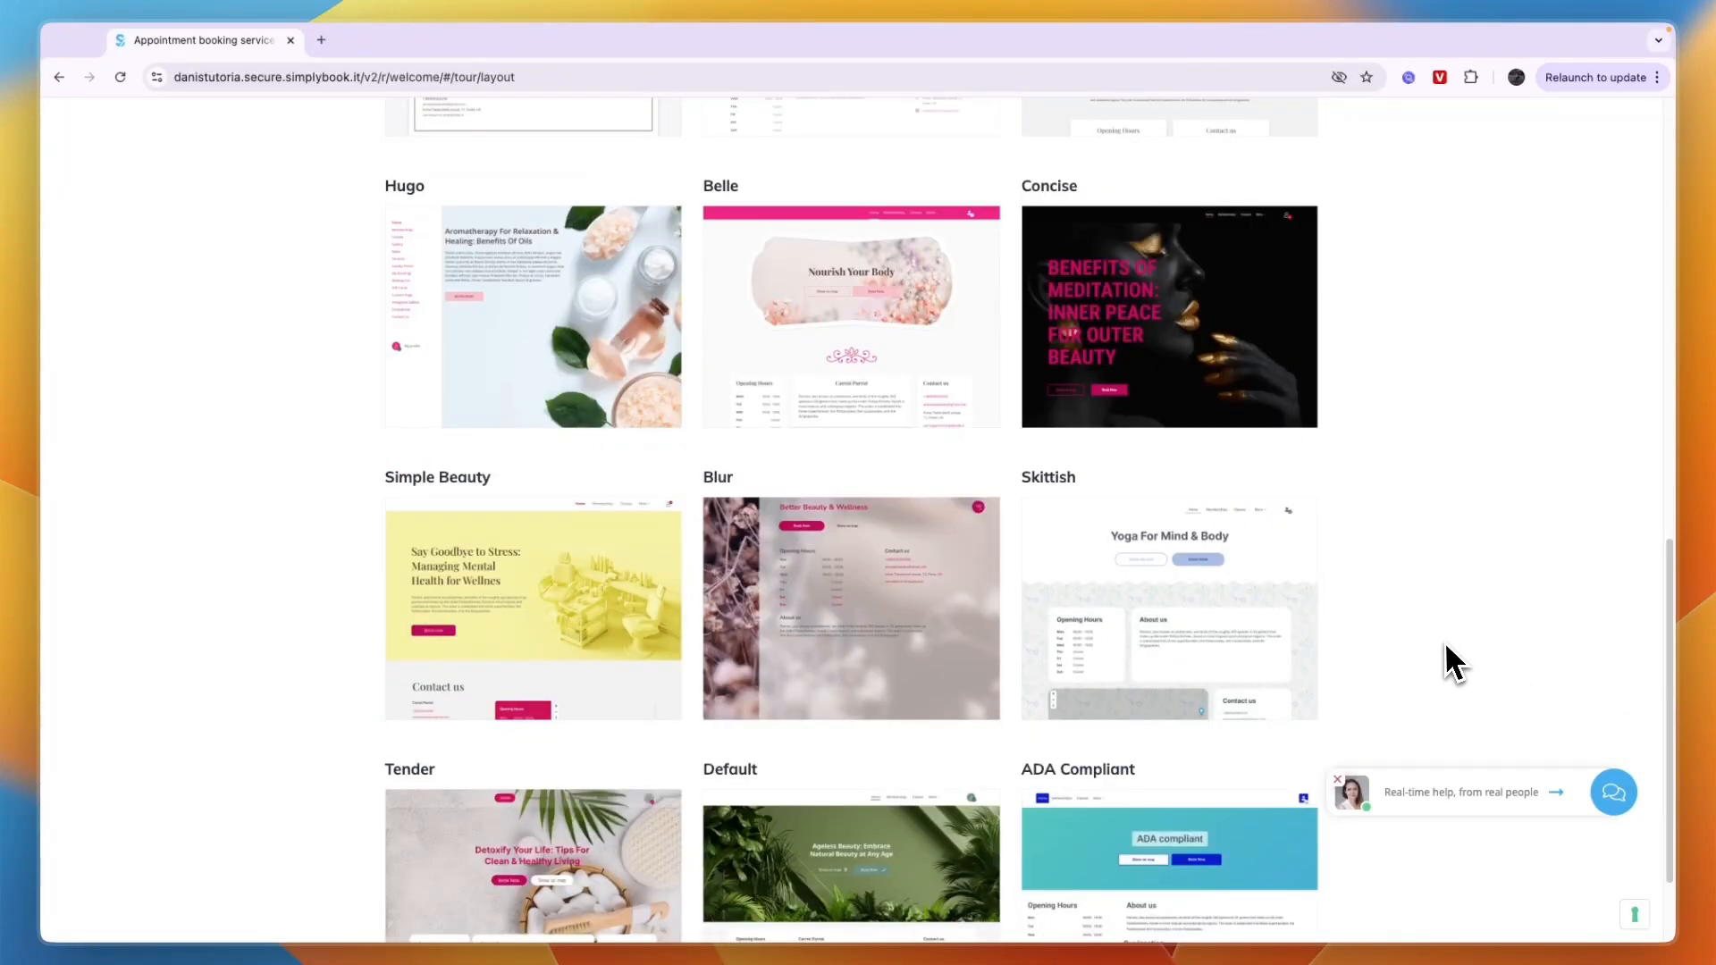
{"action": "scroll", "coordinate": [1442, 645], "scroll_direction": "down", "scroll_amount": 3}
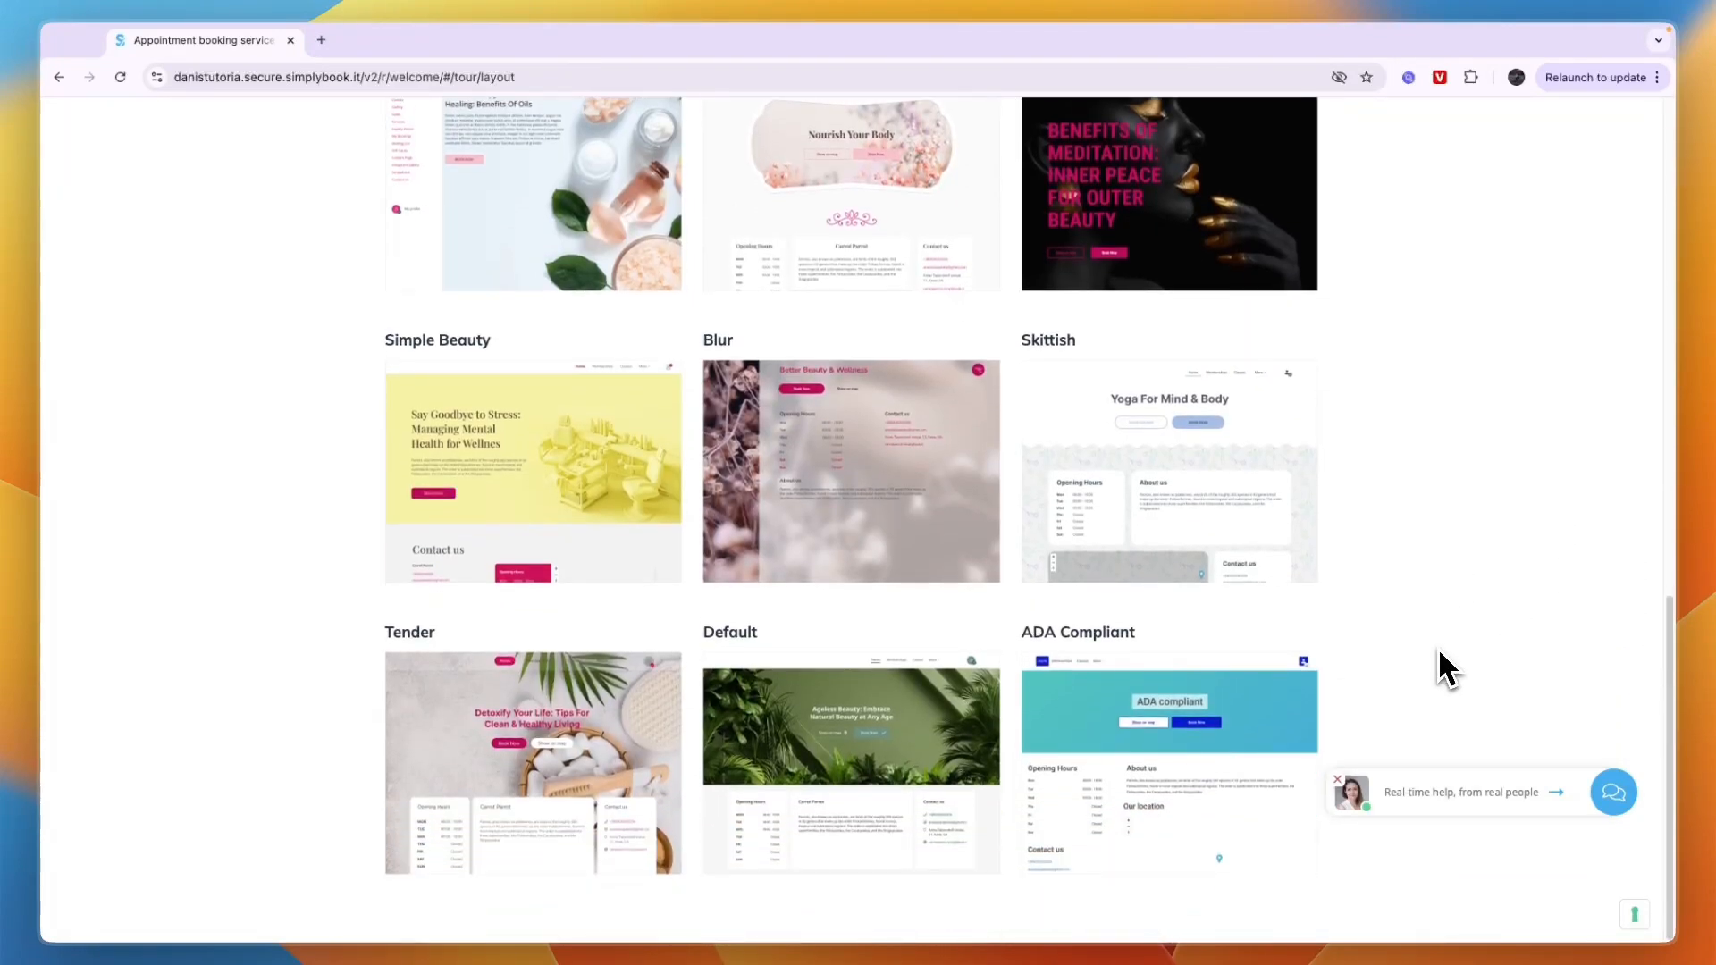
{"action": "mouse_move", "coordinate": [1314, 669]}
- Select the Dainty layout for the booking website
{"action": "scroll", "coordinate": [304, 664], "scroll_direction": "up", "scroll_amount": 20}
{"action": "scroll", "coordinate": [300, 670], "scroll_direction": "down", "scroll_amount": 5}
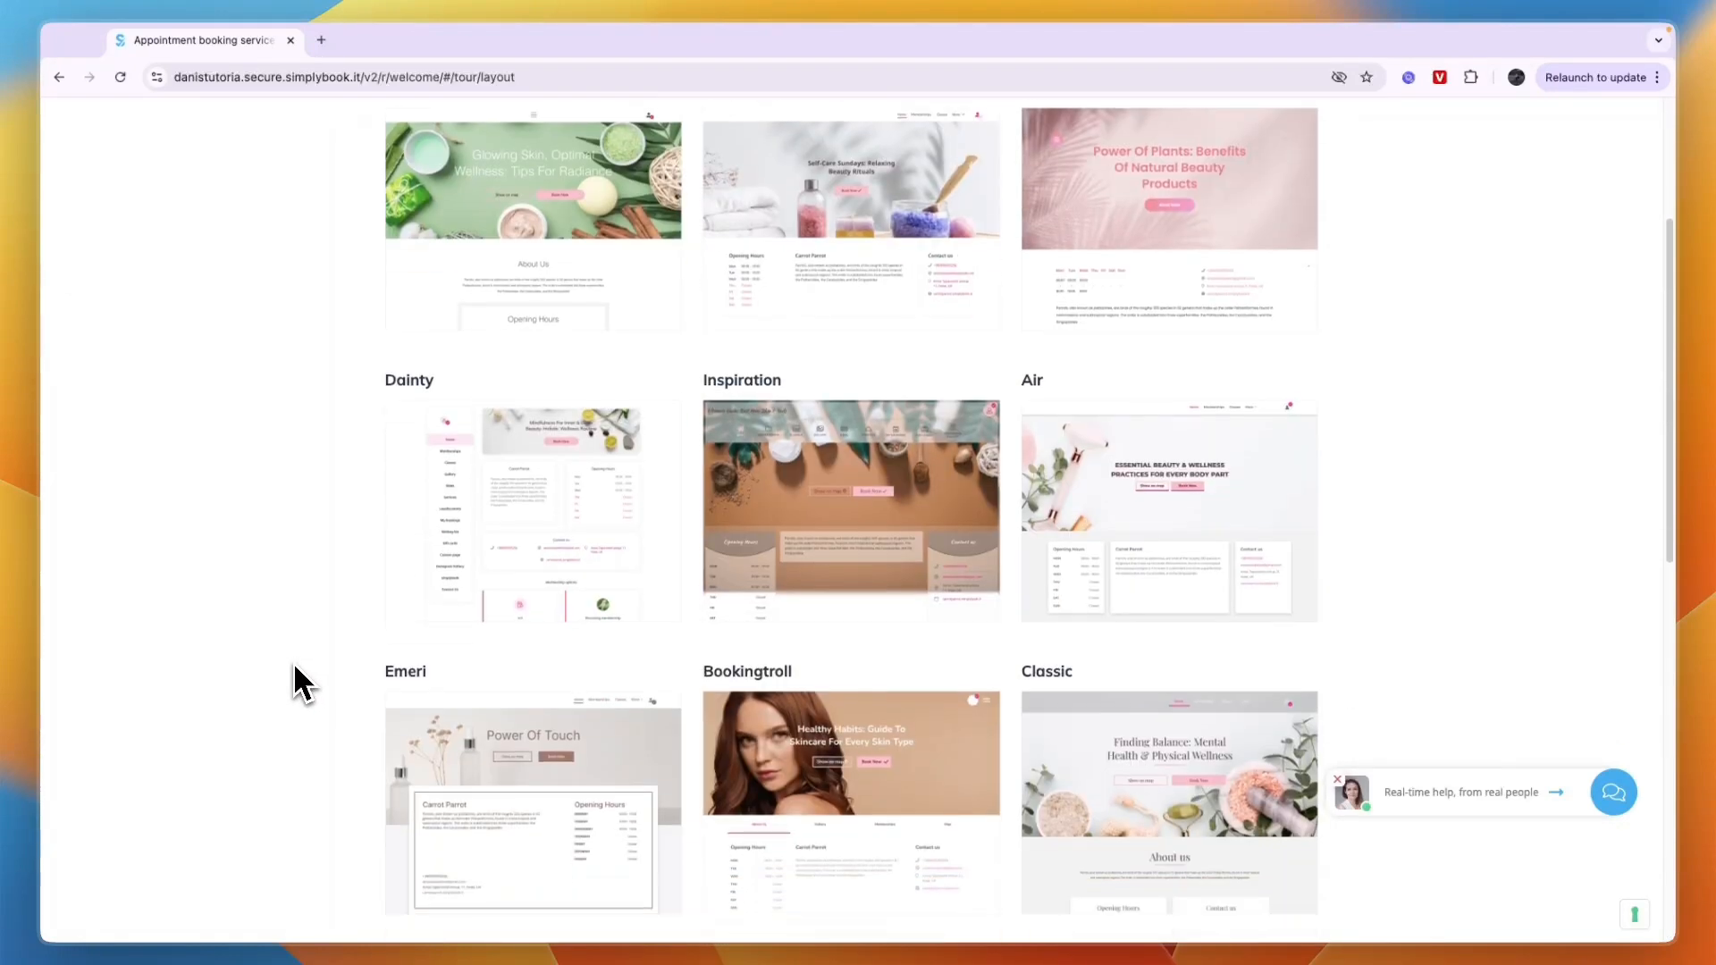
{"action": "scroll", "coordinate": [304, 683], "scroll_direction": "up", "scroll_amount": 5}
{"action": "mouse_move", "coordinate": [456, 657]}
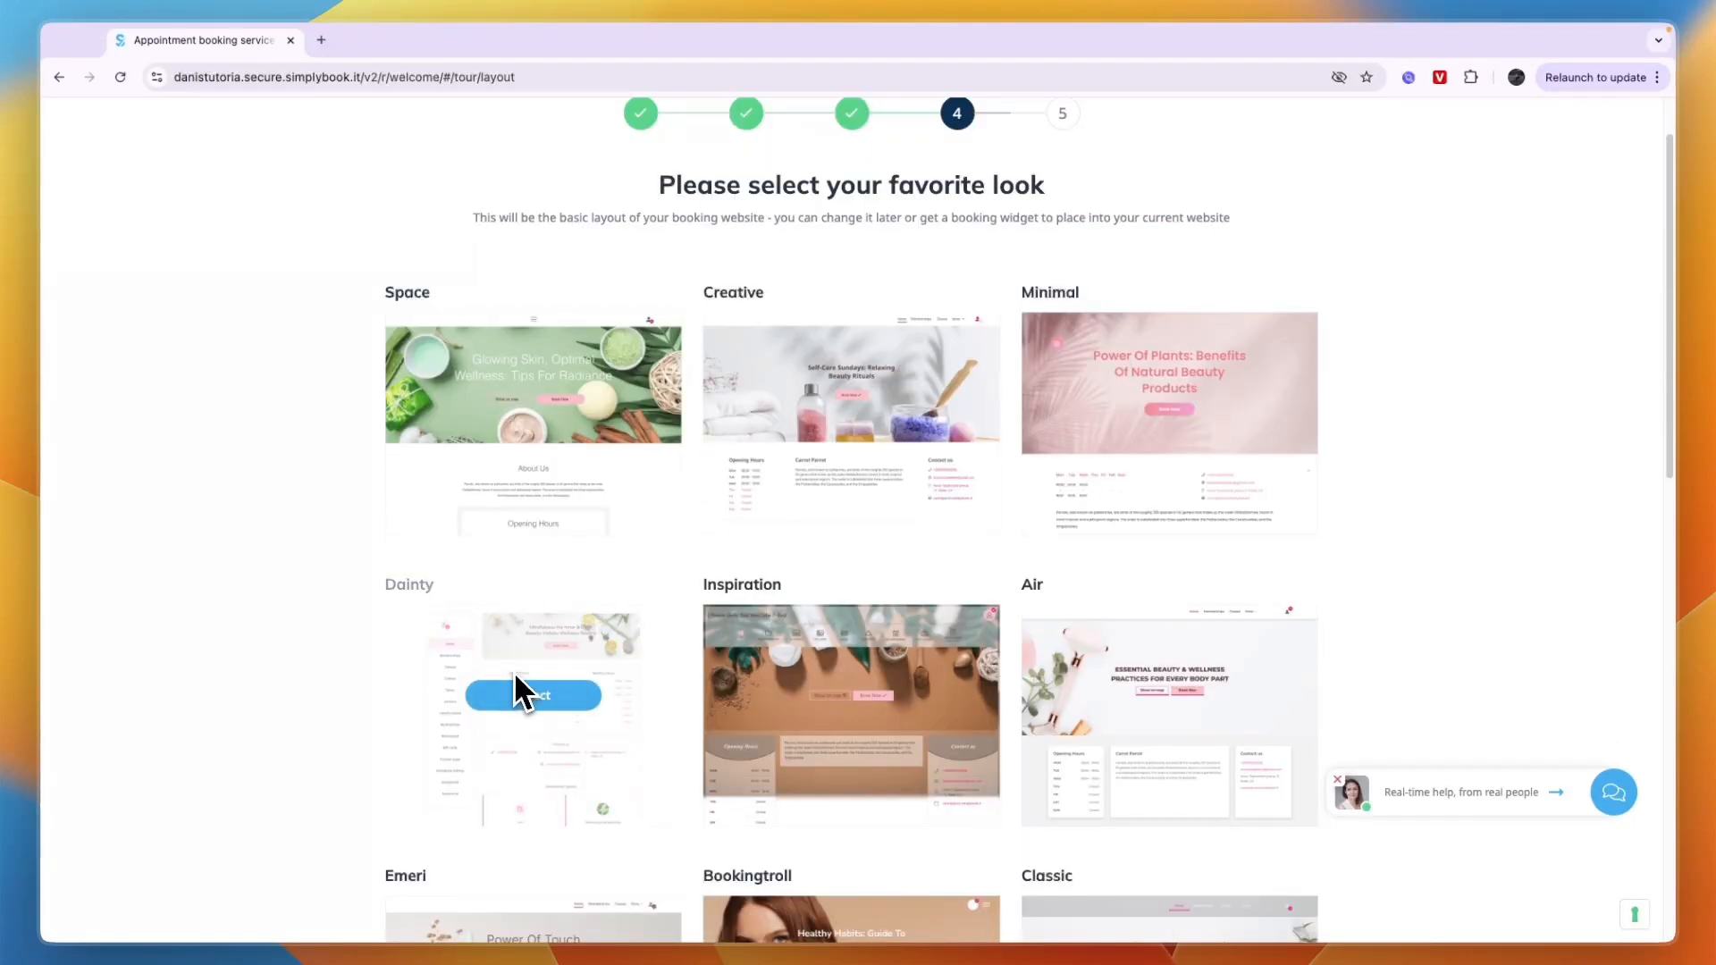
{"action": "left_click", "coordinate": [527, 697]}
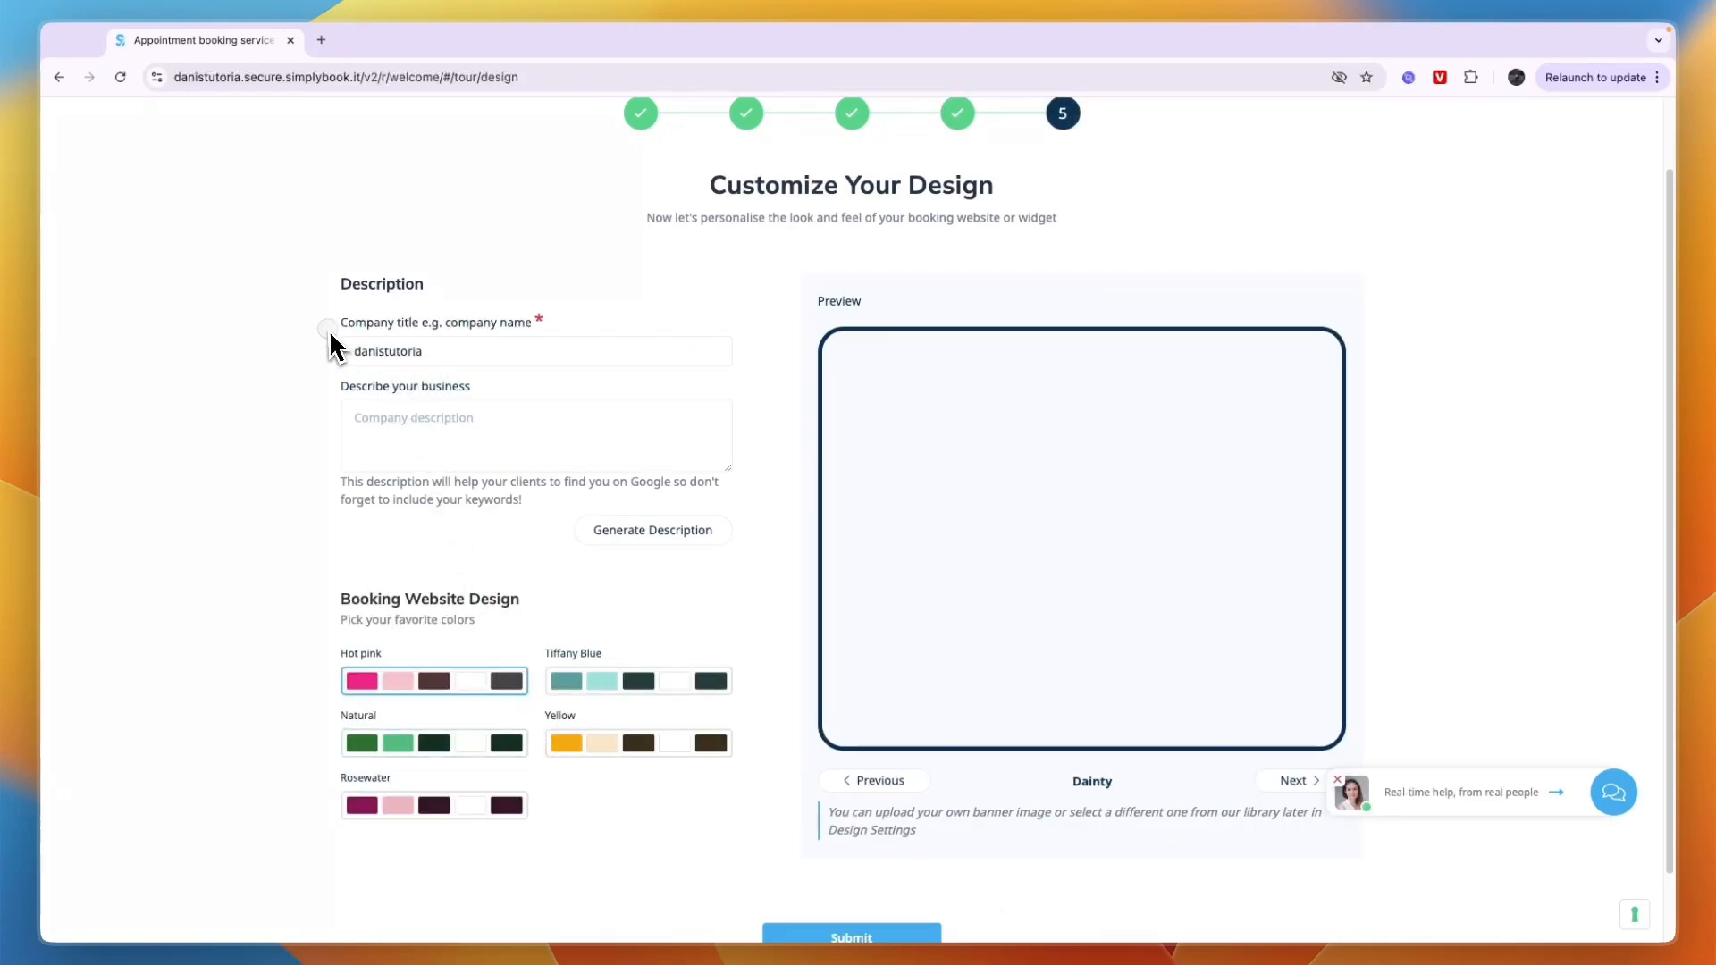
- Change the company title to "danistutorials" and generate a business description automatically
{"action": "left_click_drag", "start_coordinate": [330, 334], "coordinate": [597, 325]}
{"action": "left_click", "coordinate": [459, 351]}
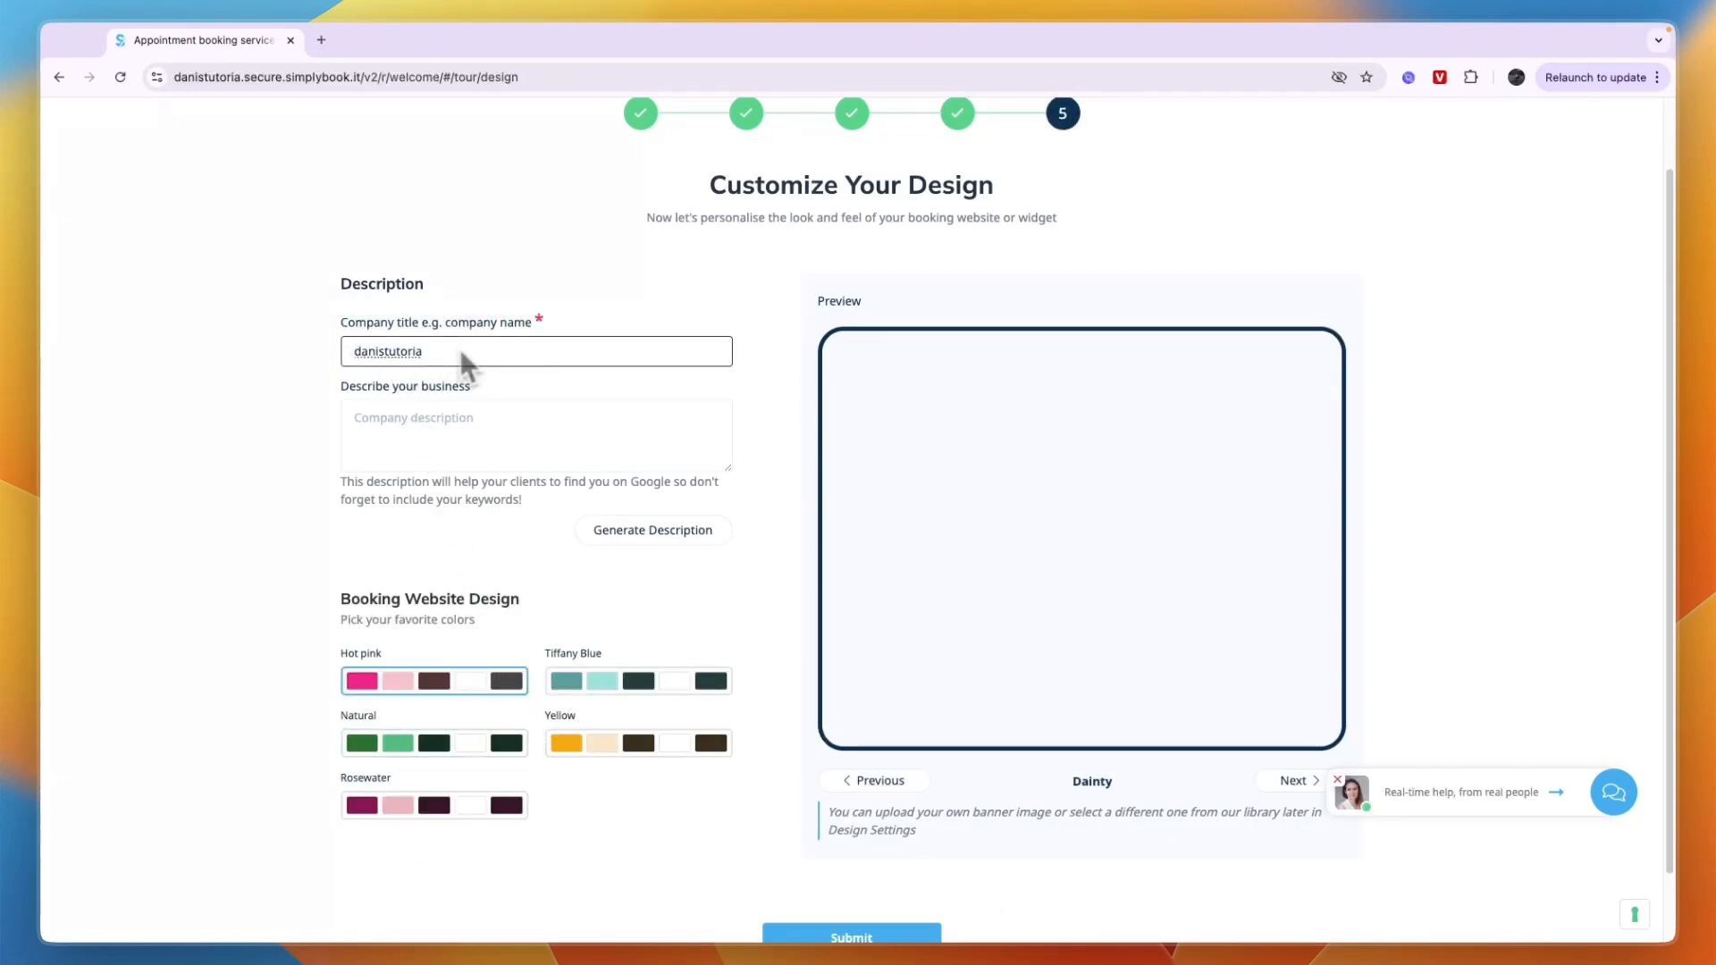
{"action": "type", "text": "ls"}
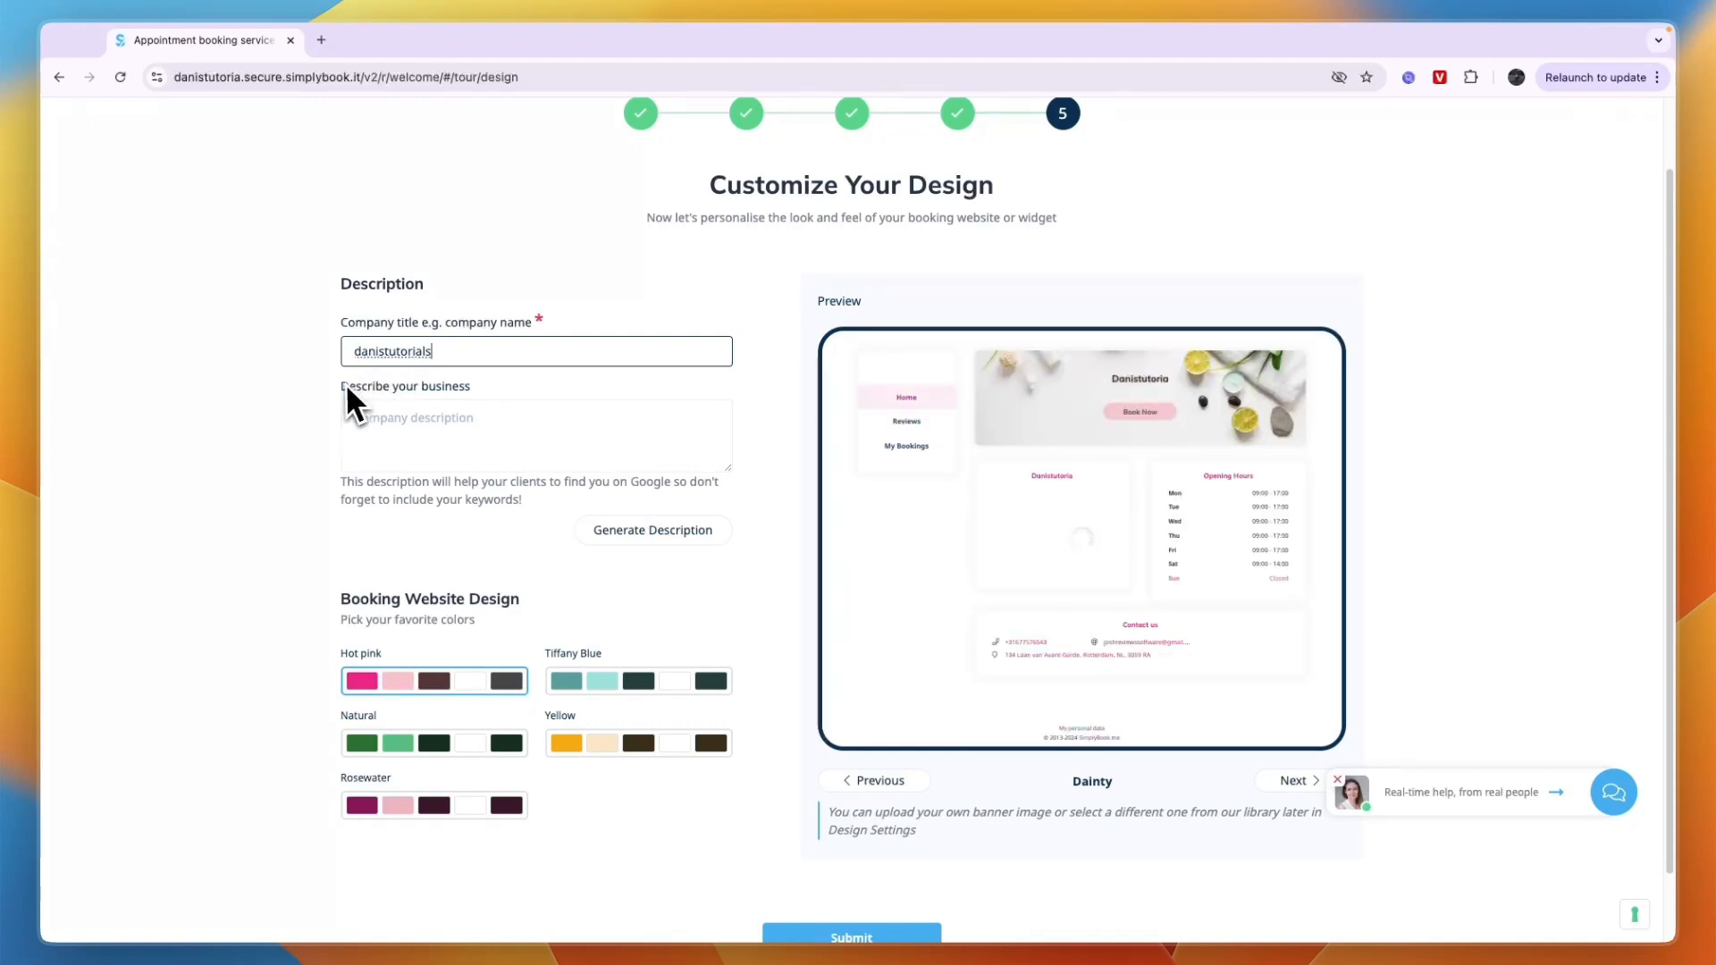
{"action": "left_click_drag", "start_coordinate": [338, 385], "coordinate": [595, 386]}
{"action": "left_click", "coordinate": [146, 394]}
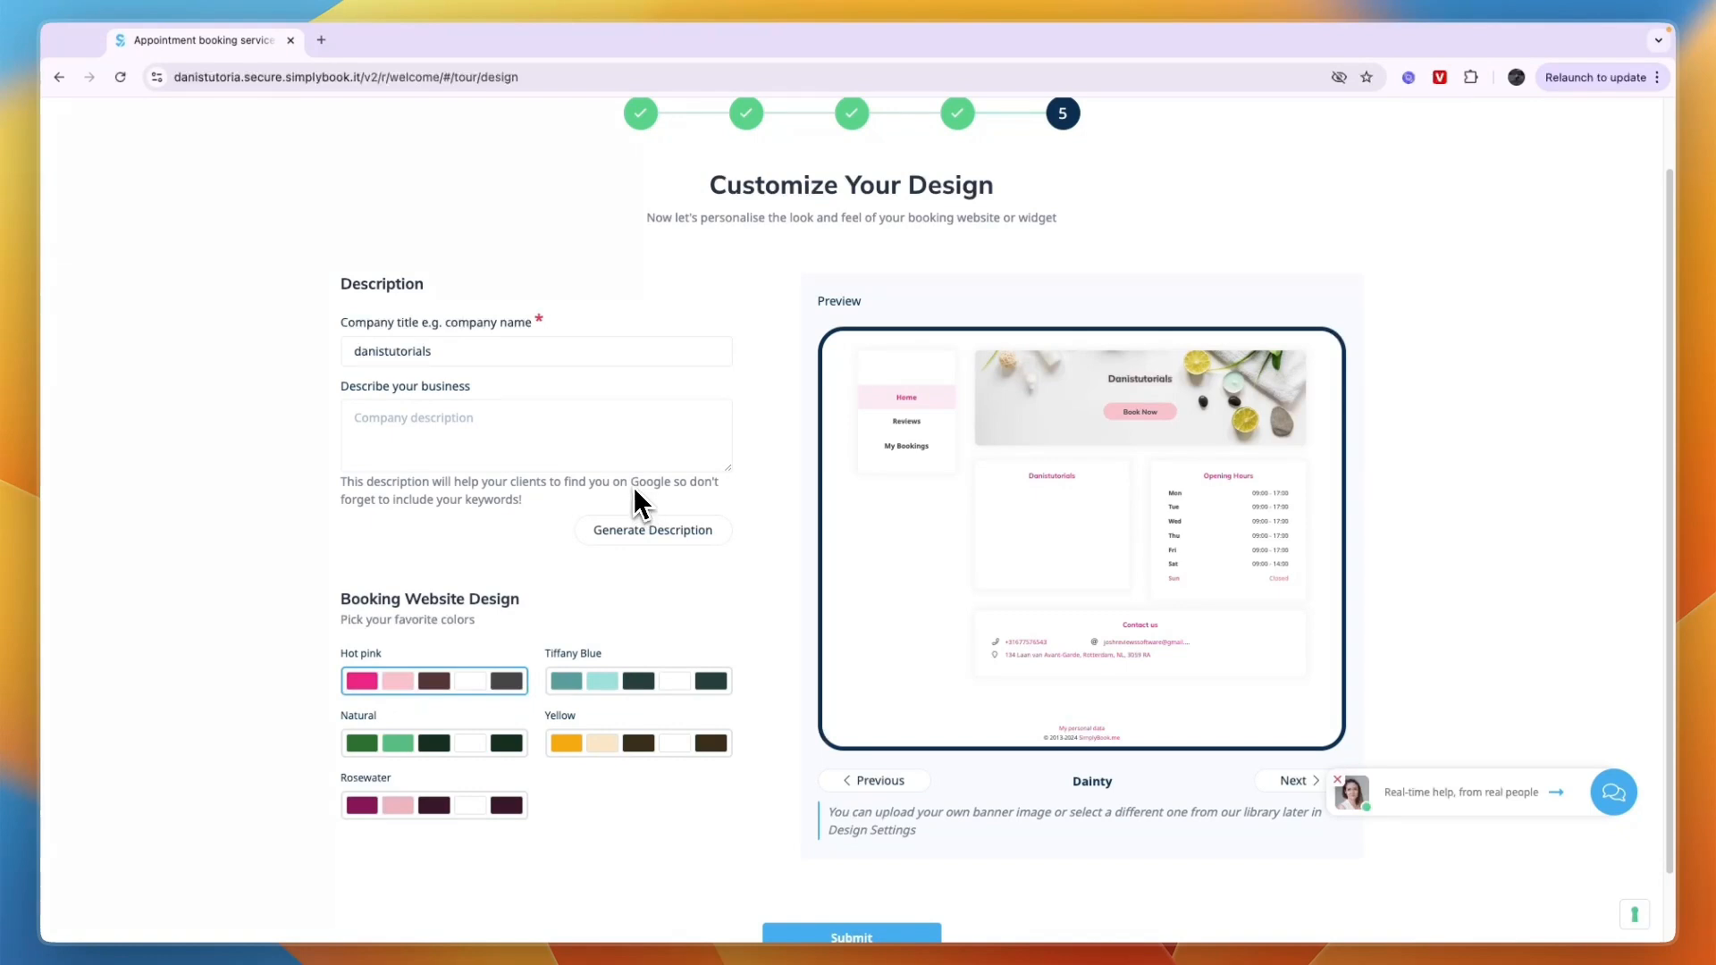
{"action": "left_click", "coordinate": [613, 535]}
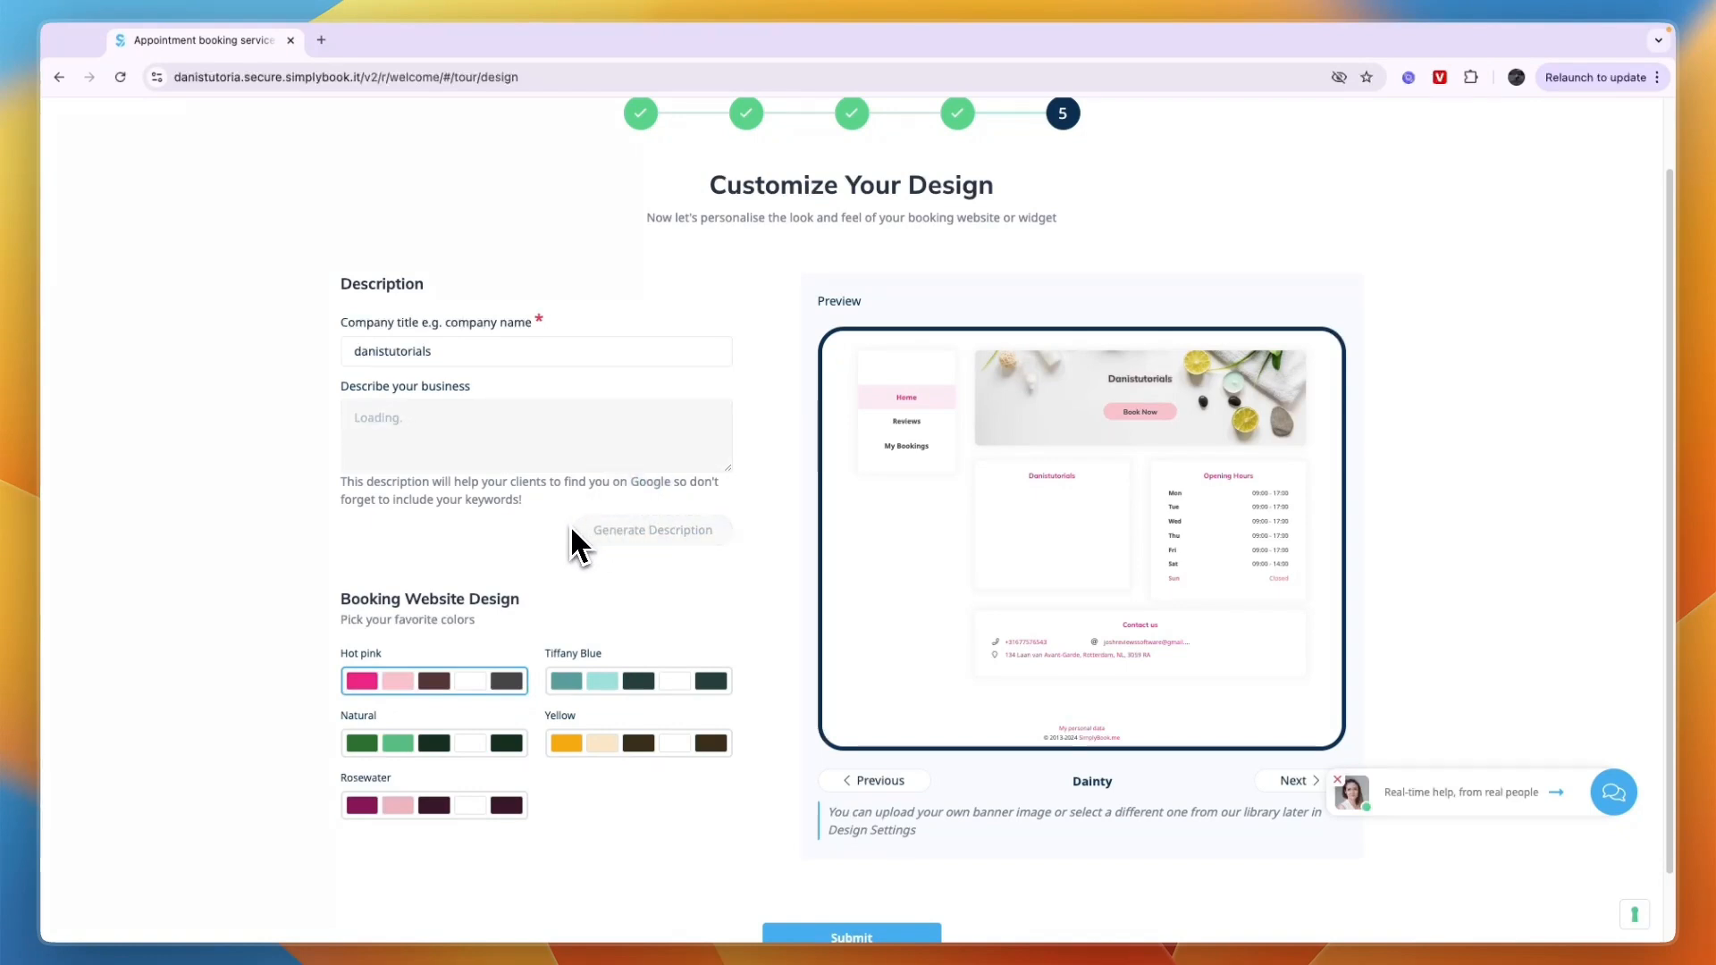
- Try the Tiffany Blue, Yellow and Natural colour schemes, and preview the Inspiration layout before returning to Dainty
{"action": "scroll", "coordinate": [505, 496], "scroll_direction": "down", "scroll_amount": 5}
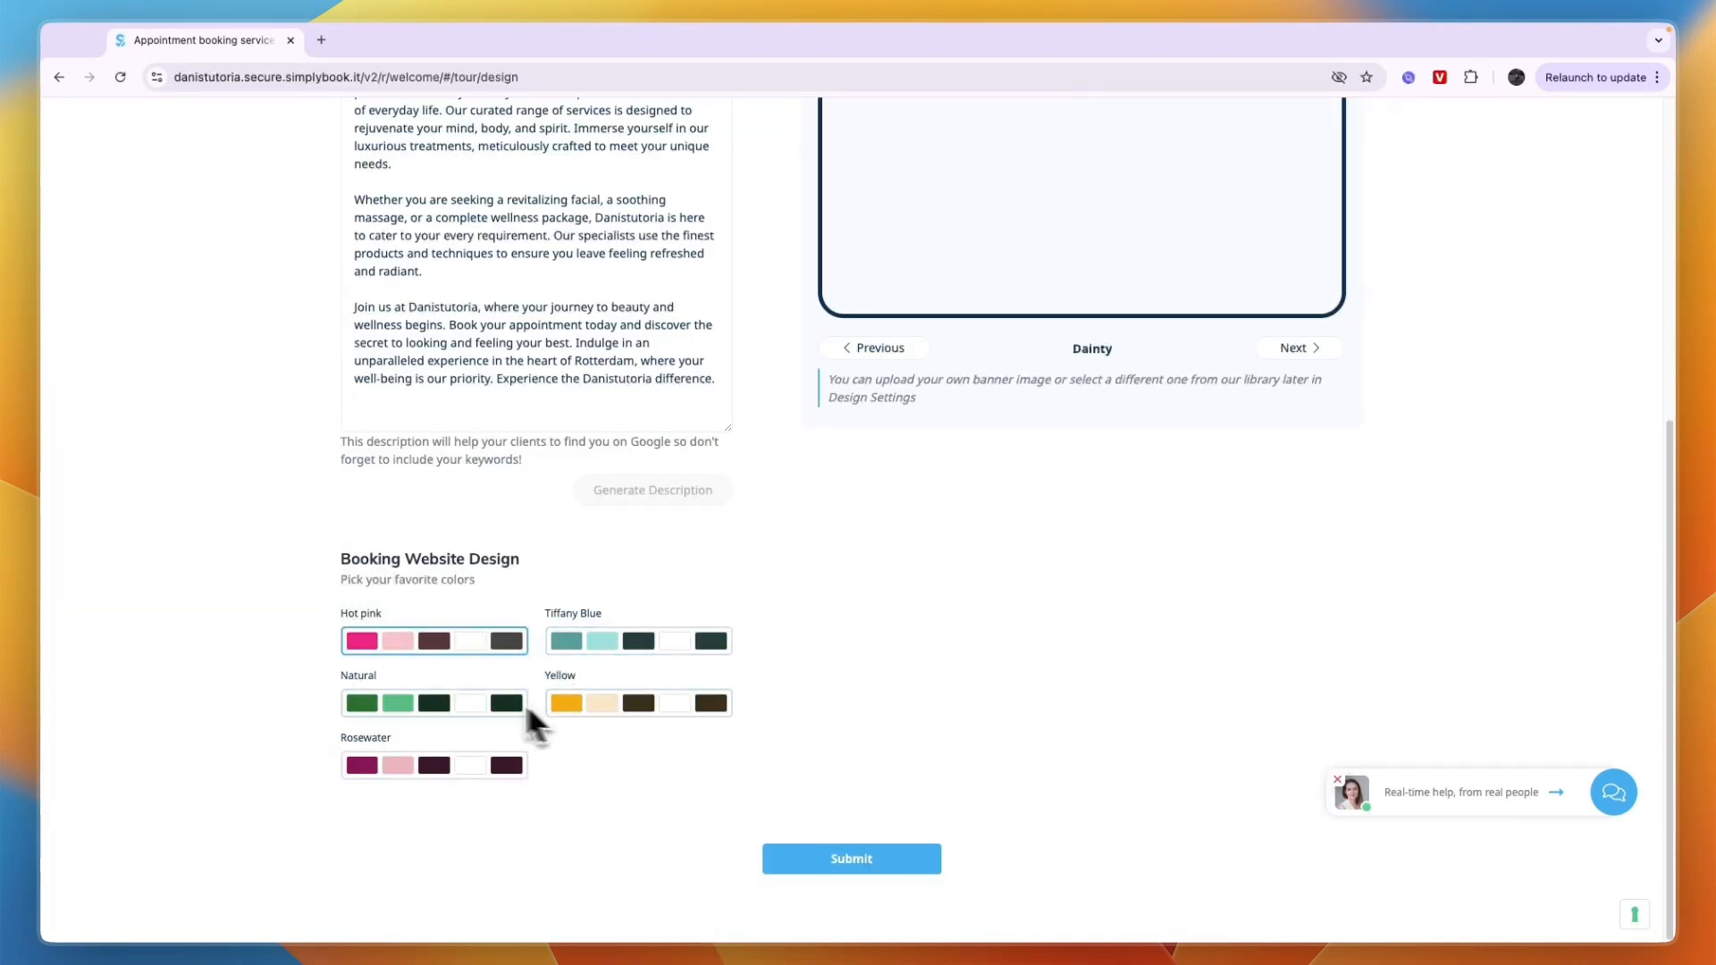
{"action": "left_click", "coordinate": [563, 640]}
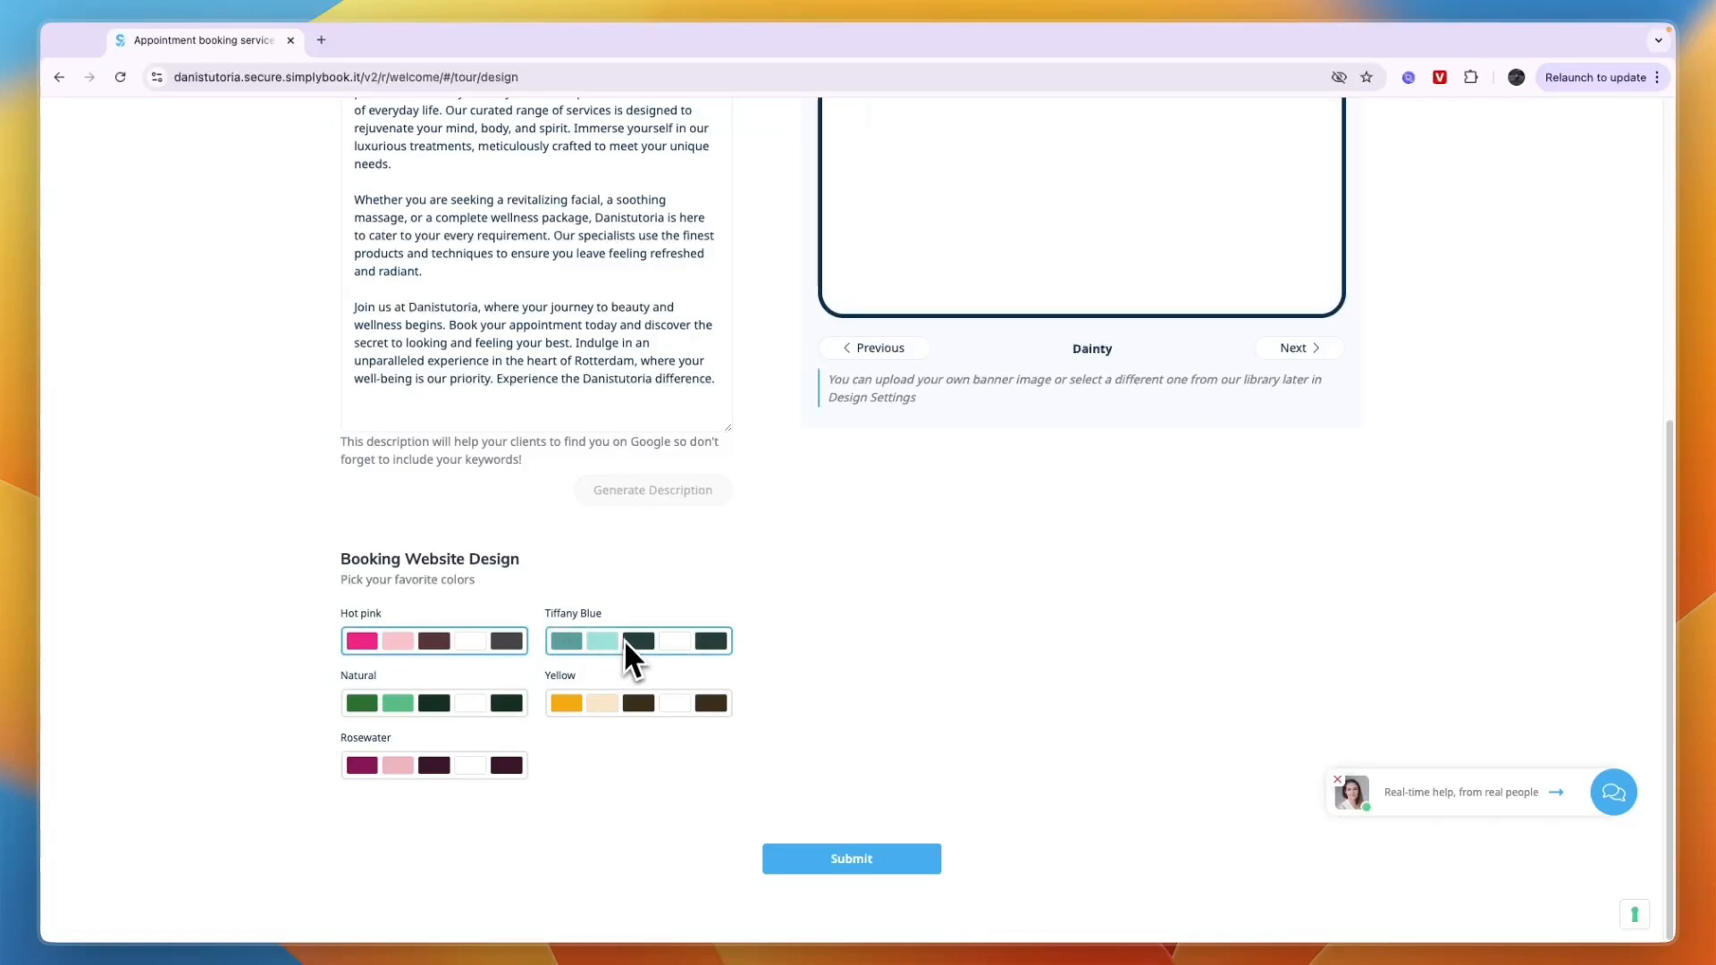
{"action": "left_click", "coordinate": [507, 704]}
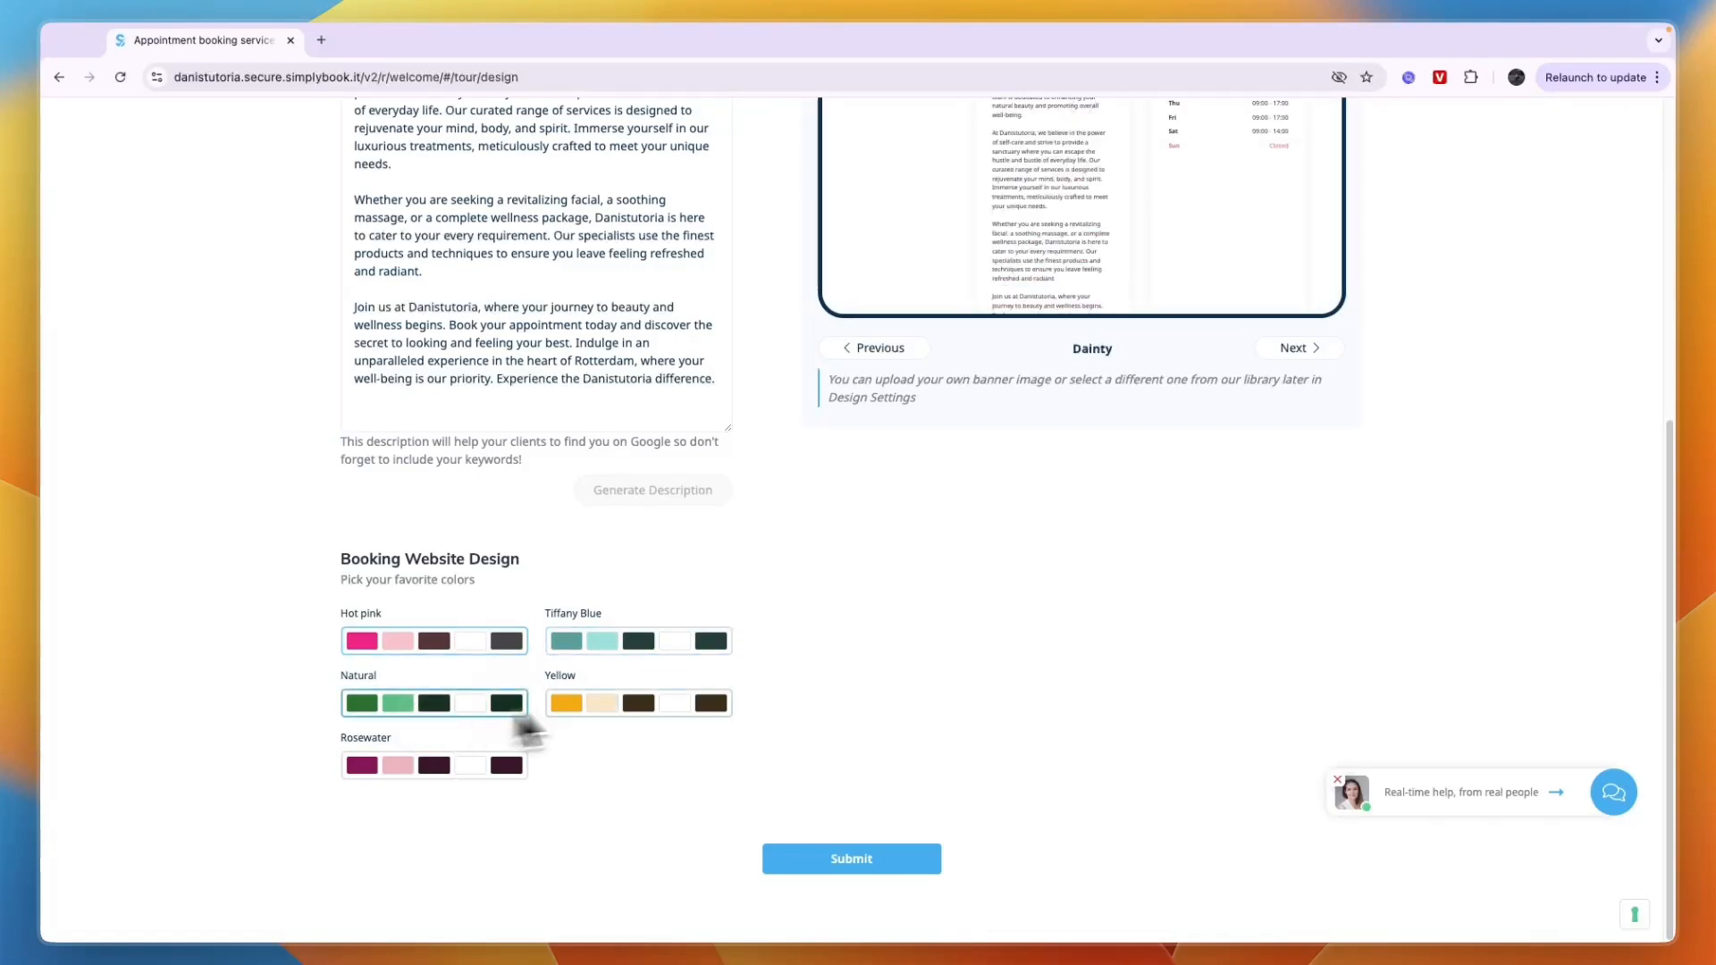
{"action": "left_click", "coordinate": [572, 755]}
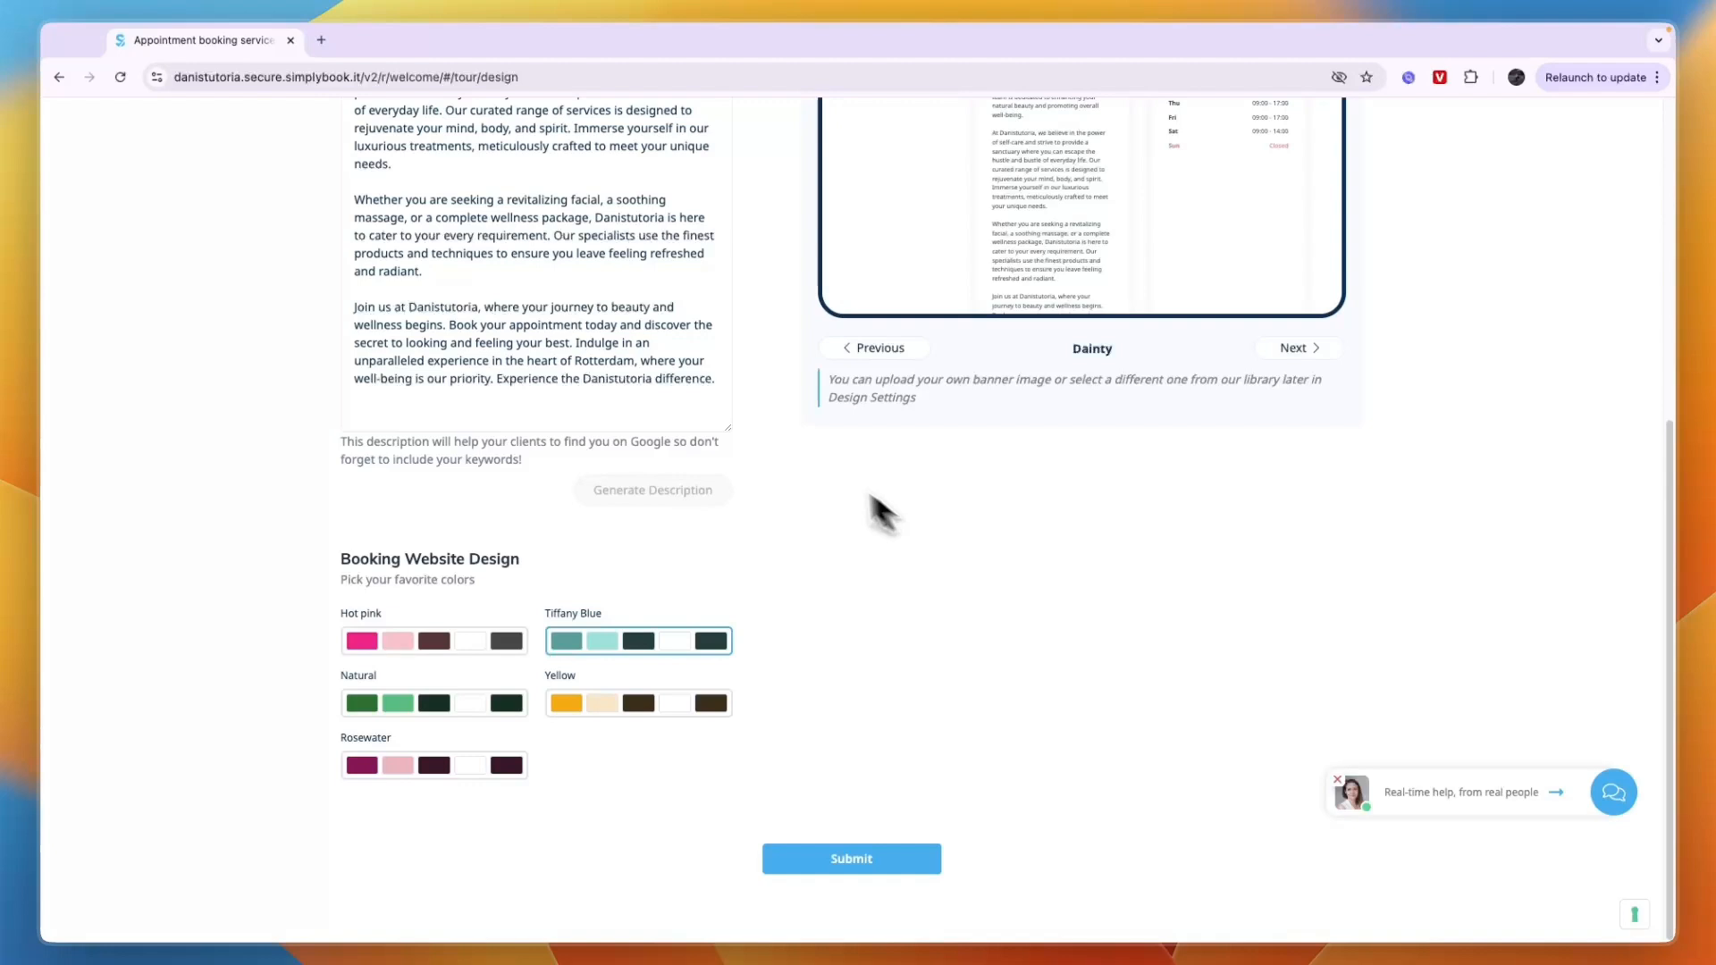
{"action": "left_click", "coordinate": [637, 710]}
{"action": "left_click", "coordinate": [458, 713]}
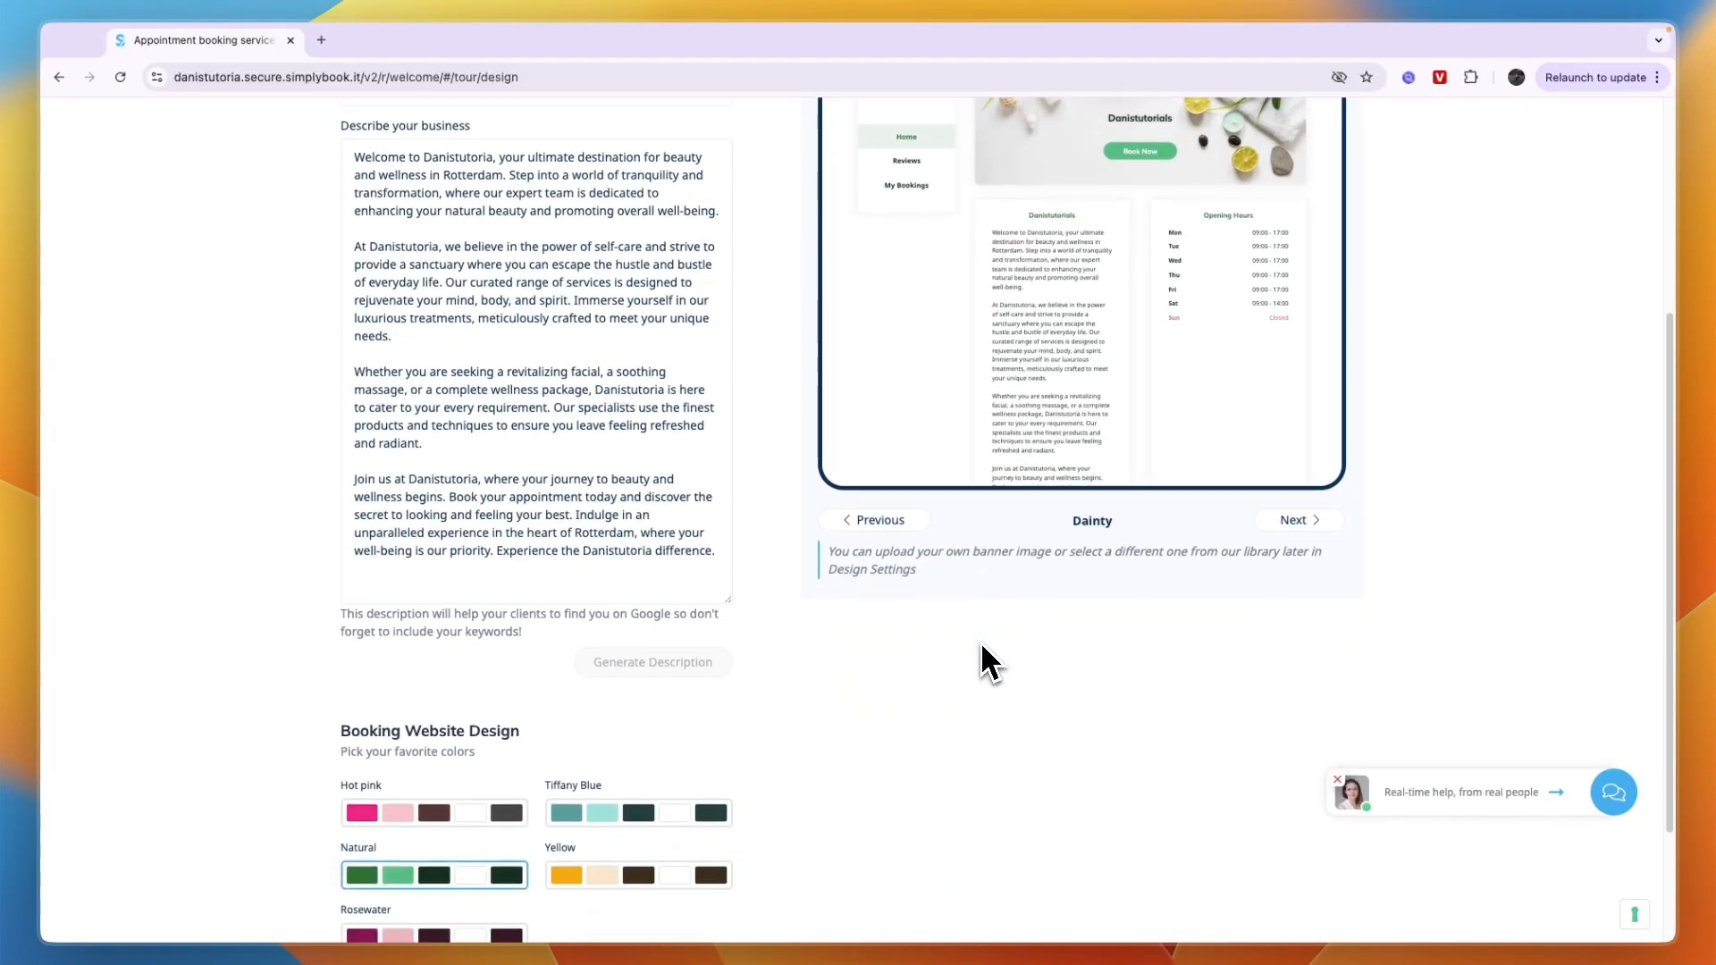
{"action": "left_click", "coordinate": [1312, 490]}
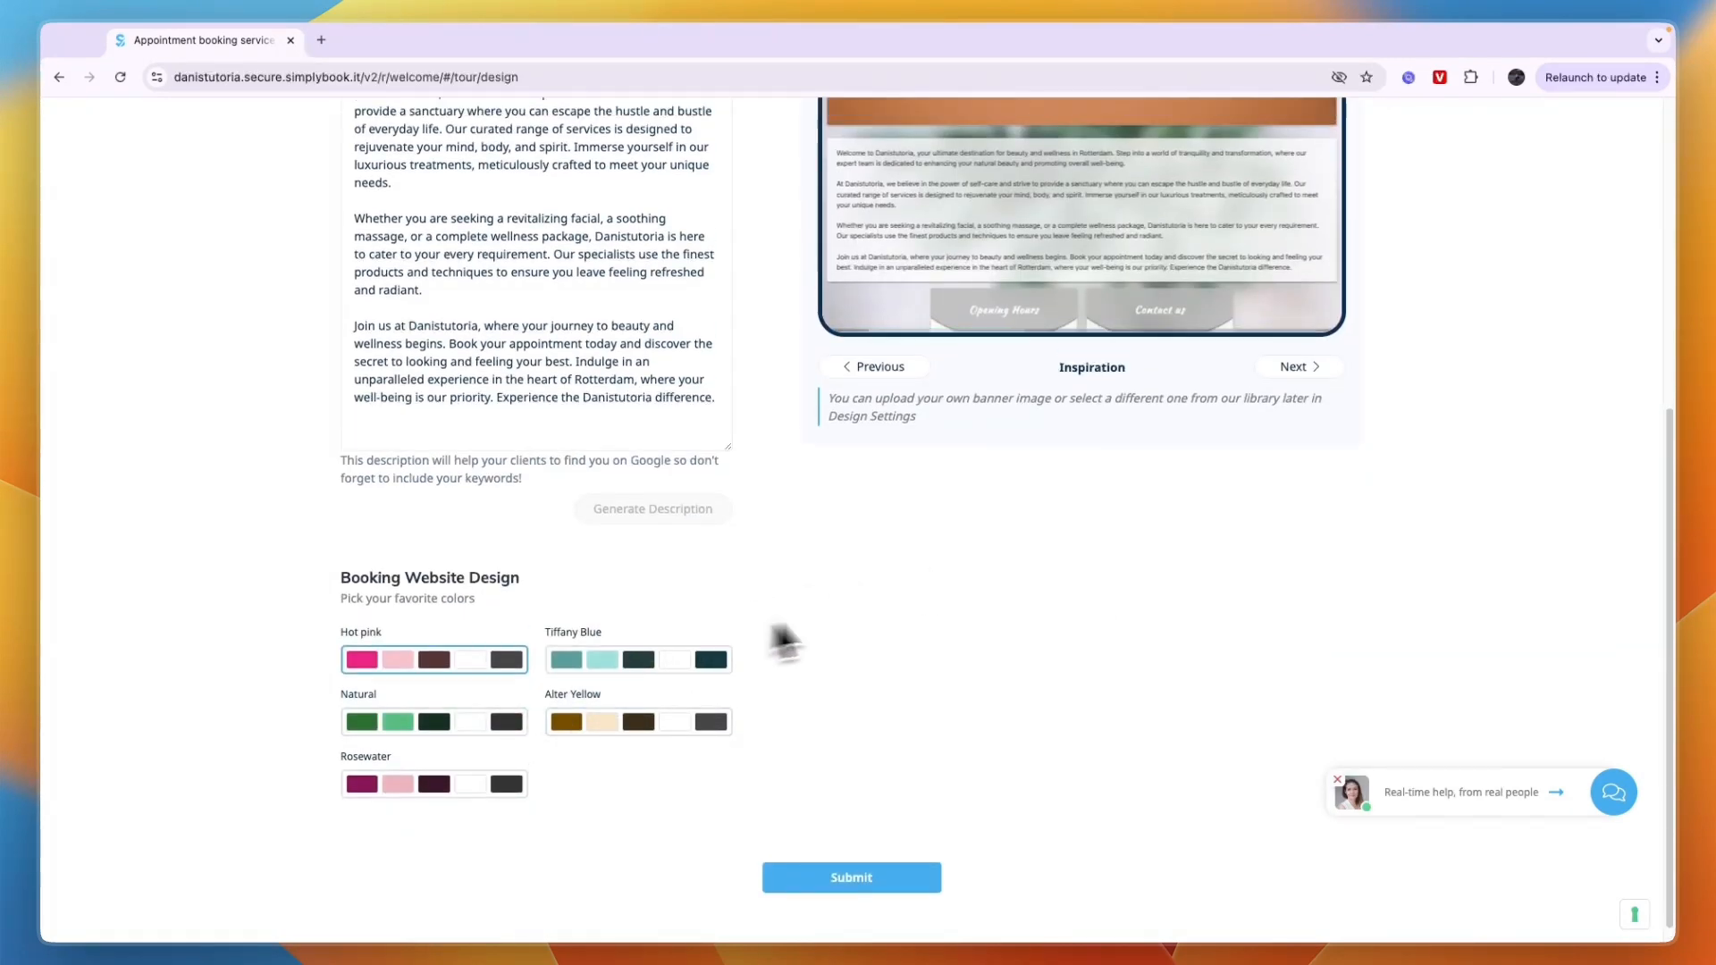
{"action": "left_click", "coordinate": [880, 645]}
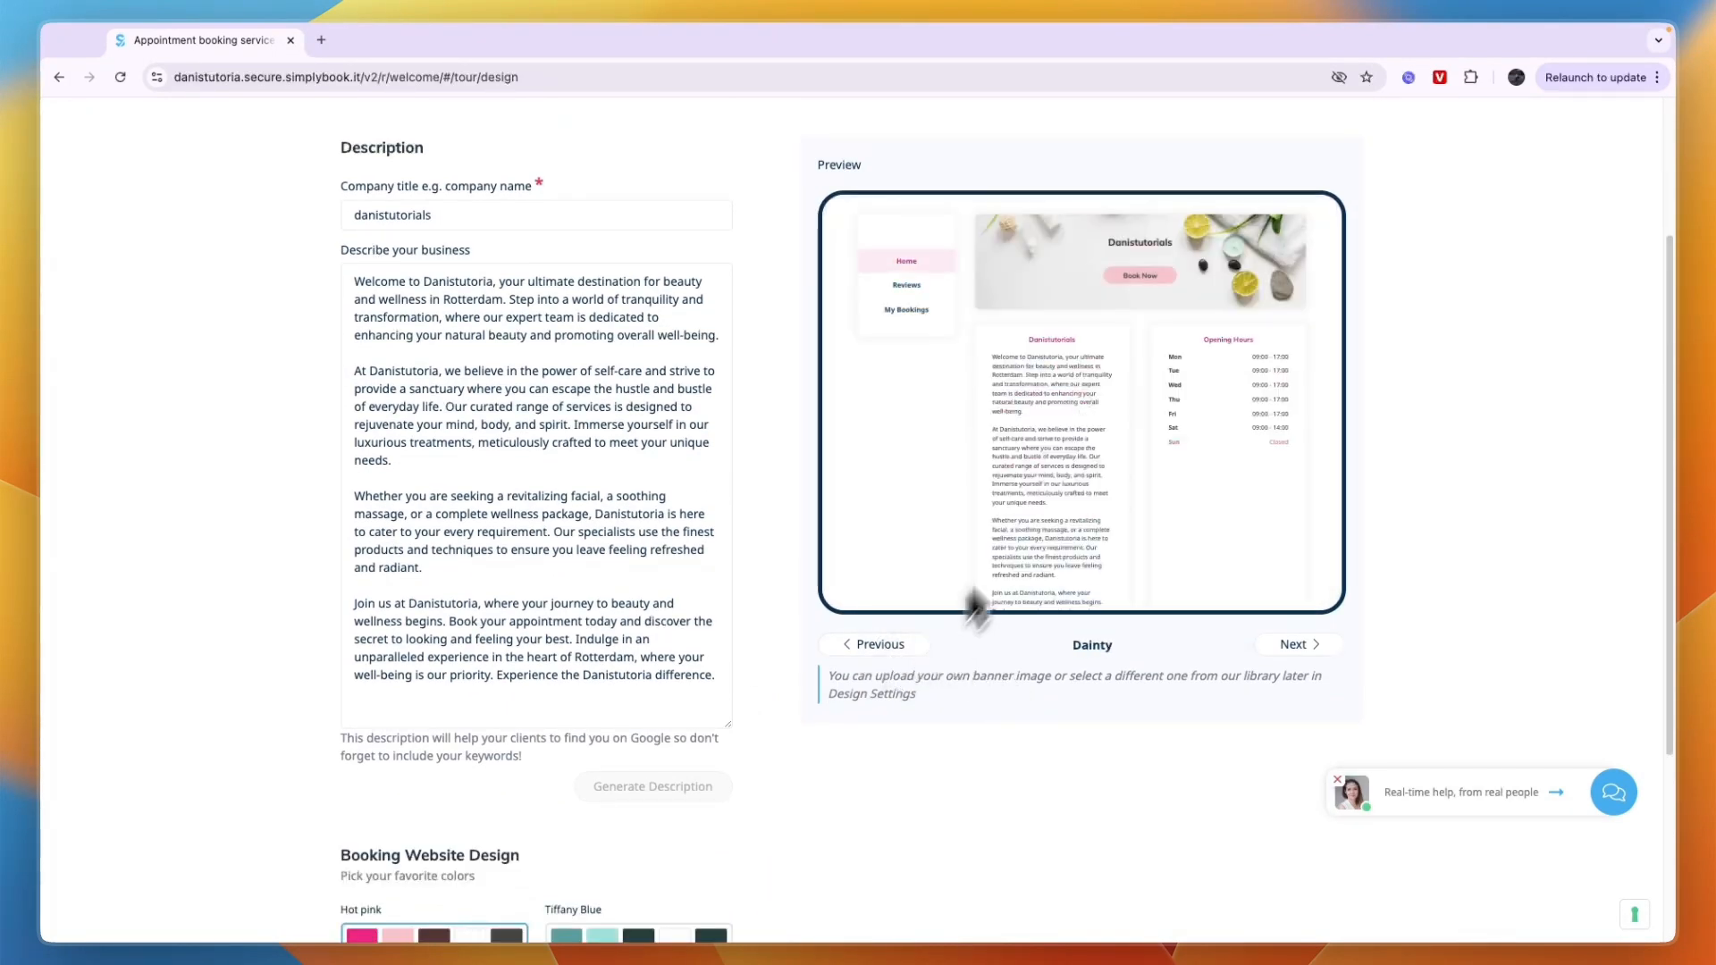
- Apply the Natural colour scheme to the Dainty layout and submit the design
{"action": "scroll", "coordinate": [973, 602], "scroll_direction": "down", "scroll_amount": 3}
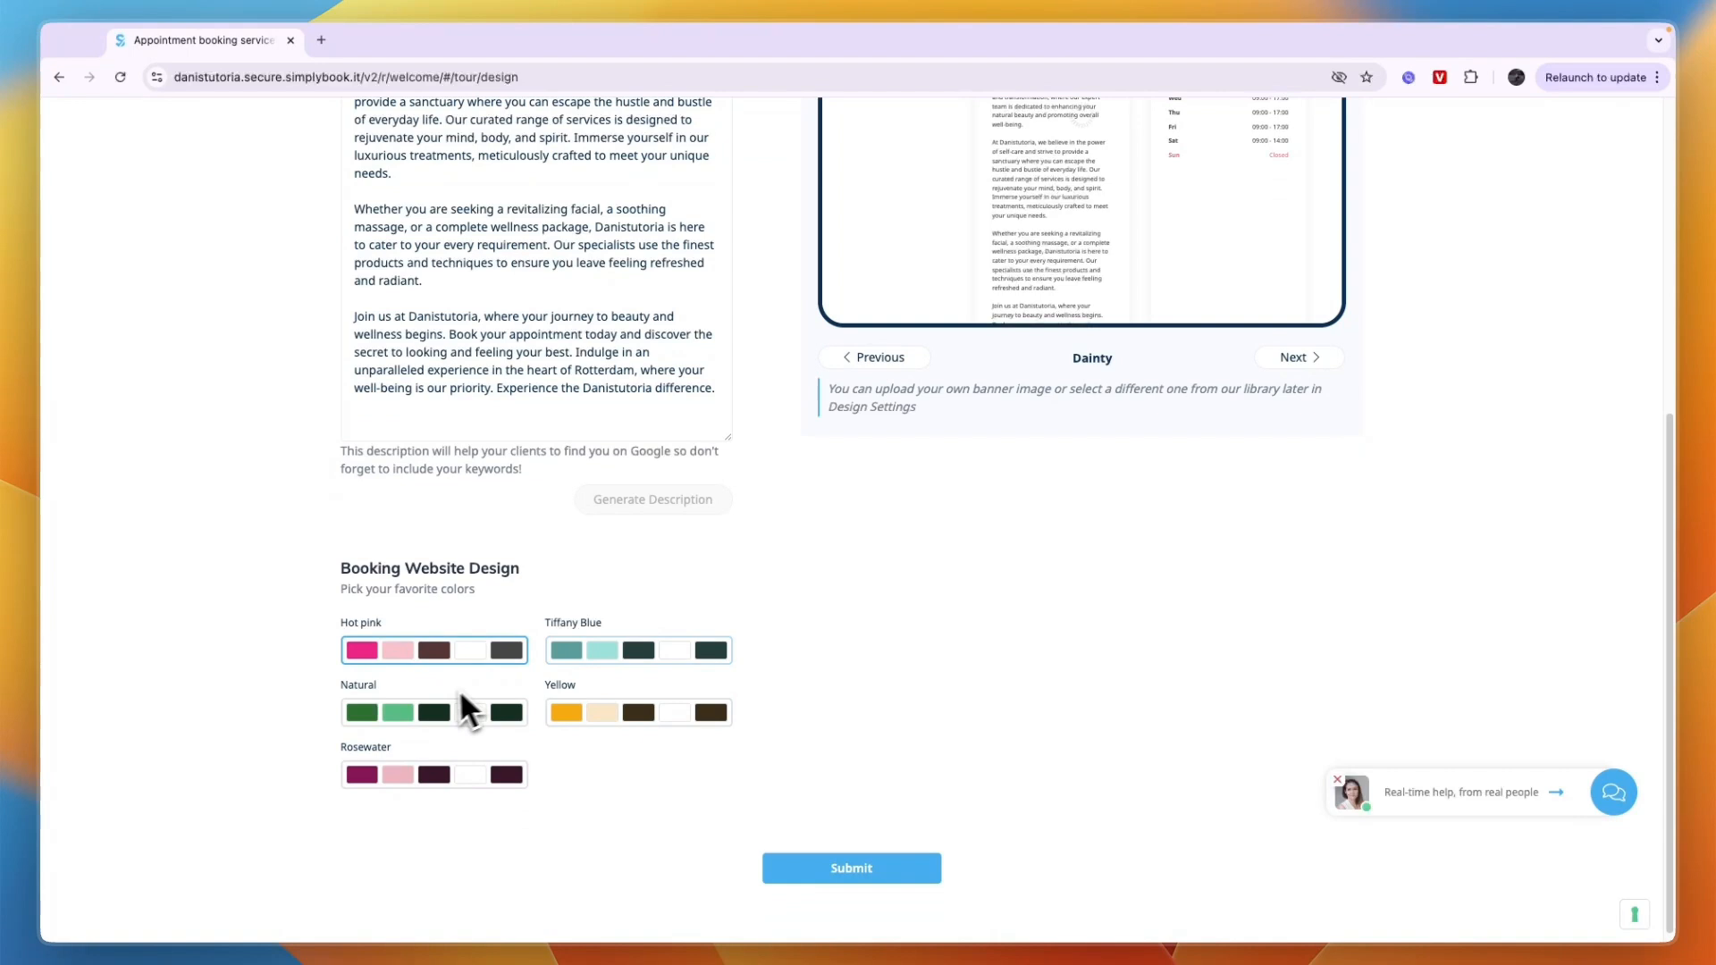
{"action": "left_click", "coordinate": [418, 715]}
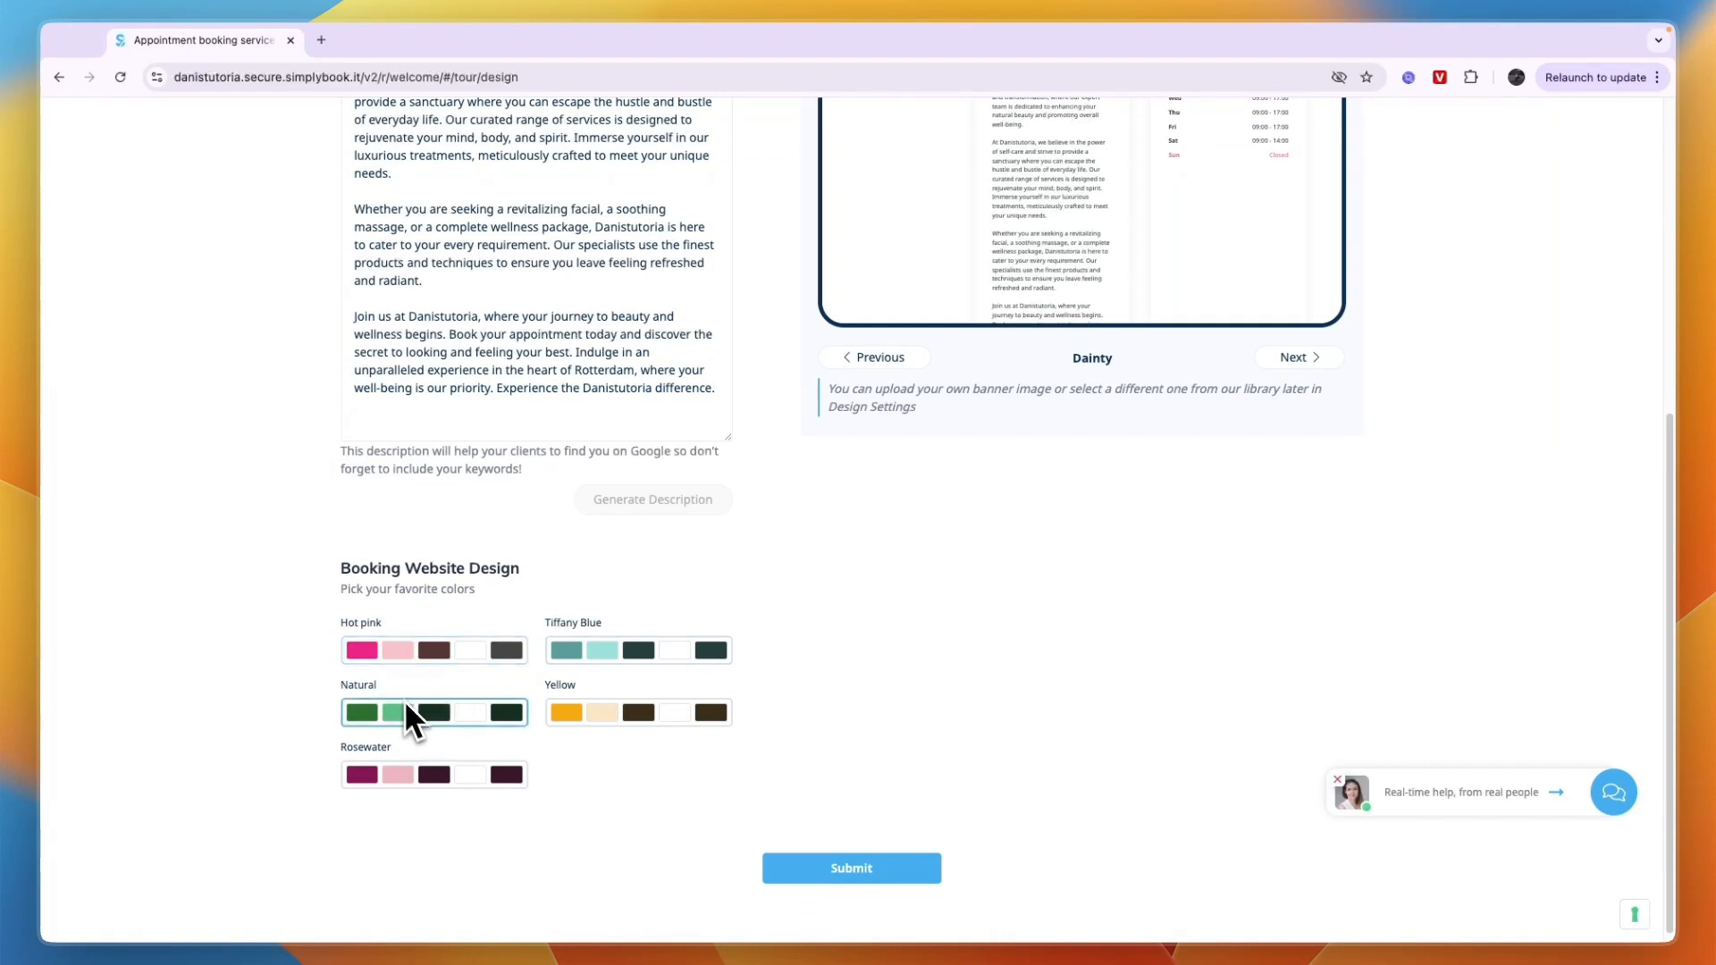
{"action": "left_click", "coordinate": [803, 862]}
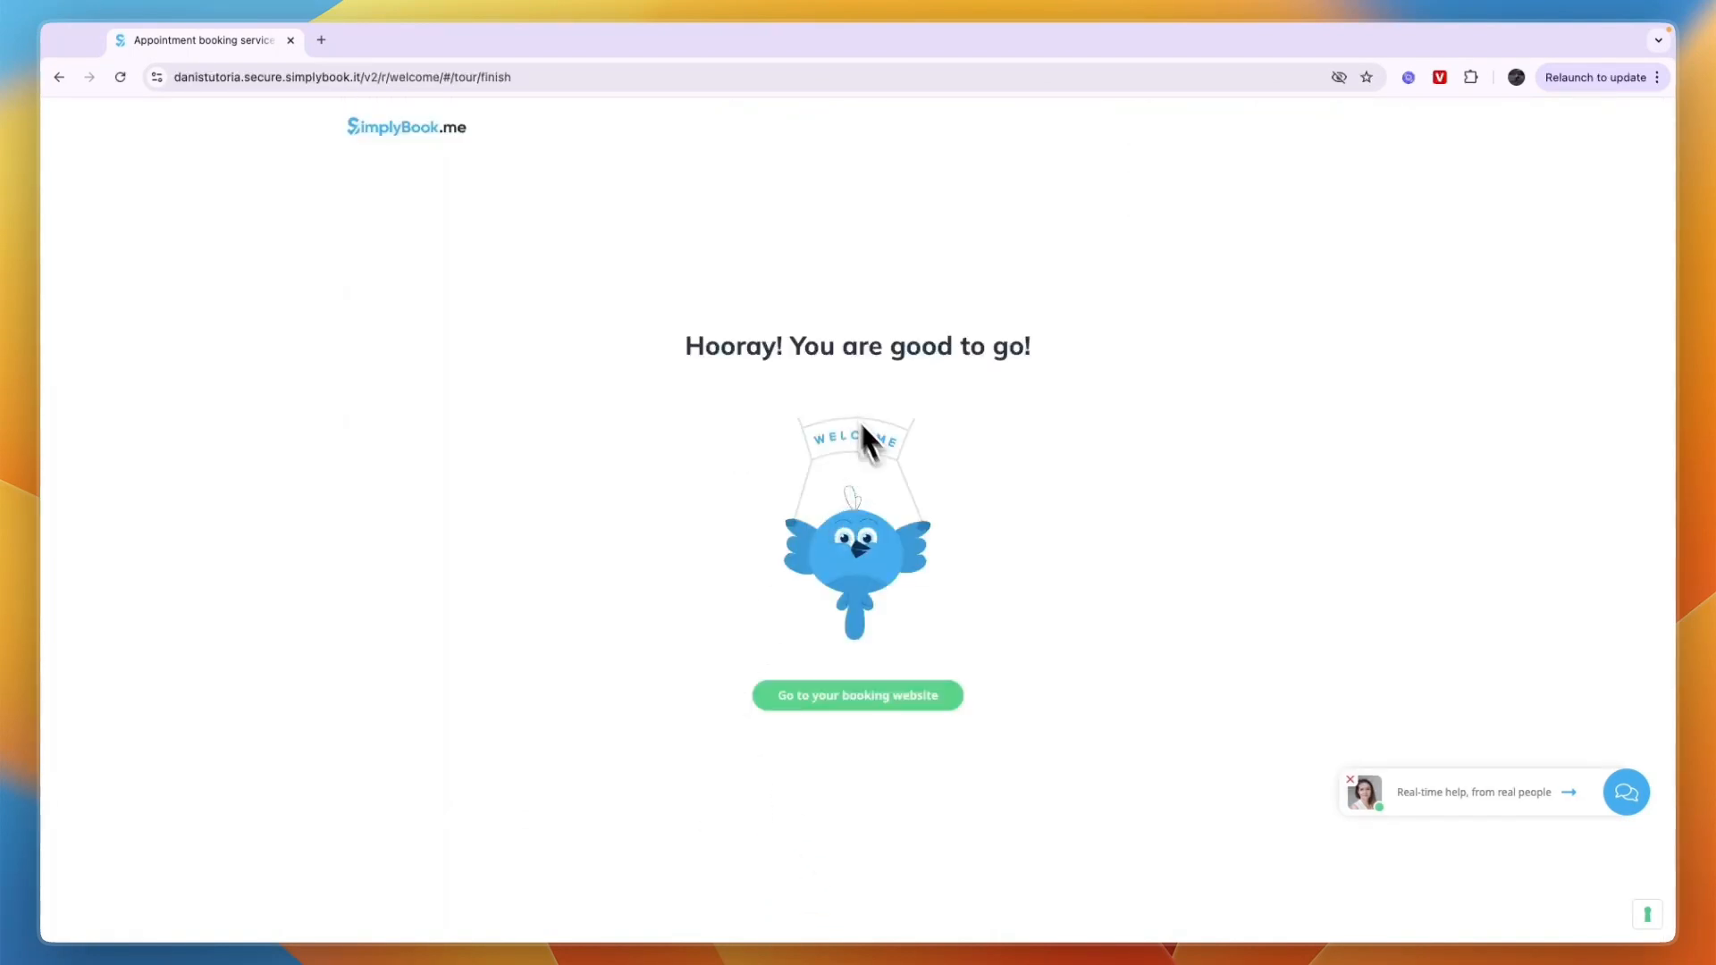
- Open the new booking website and review its description and opening hours on the home page
{"action": "left_click", "coordinate": [850, 697]}
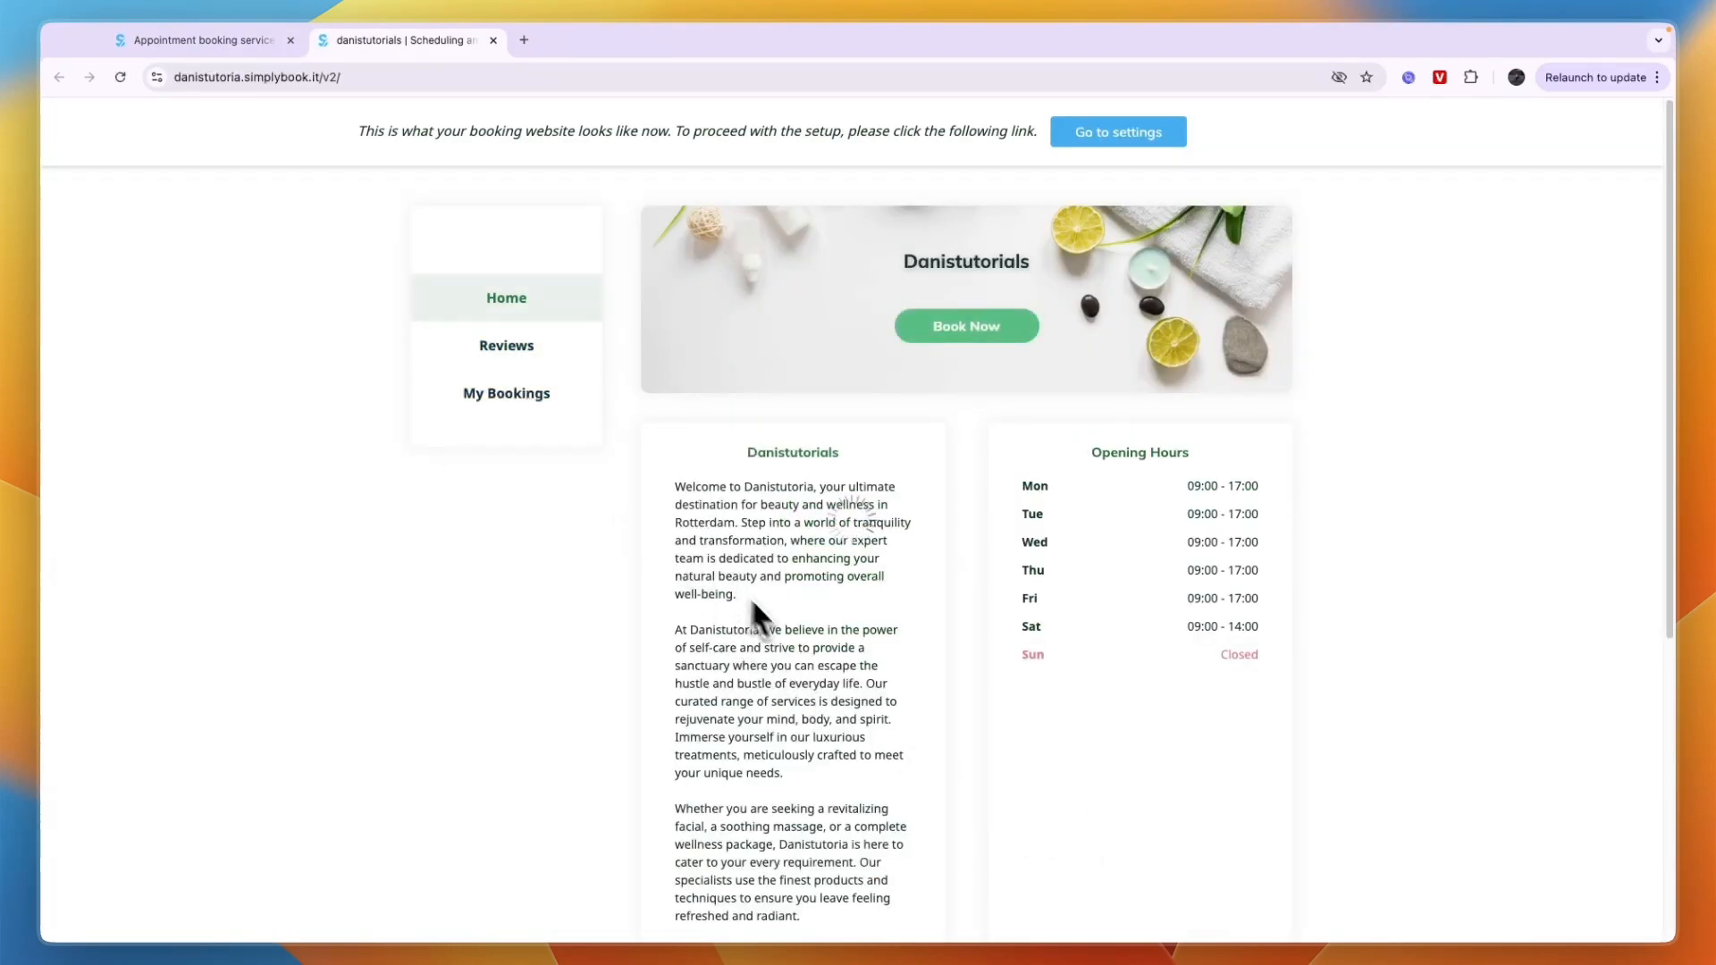
{"action": "scroll", "coordinate": [768, 612], "scroll_direction": "down", "scroll_amount": 1}
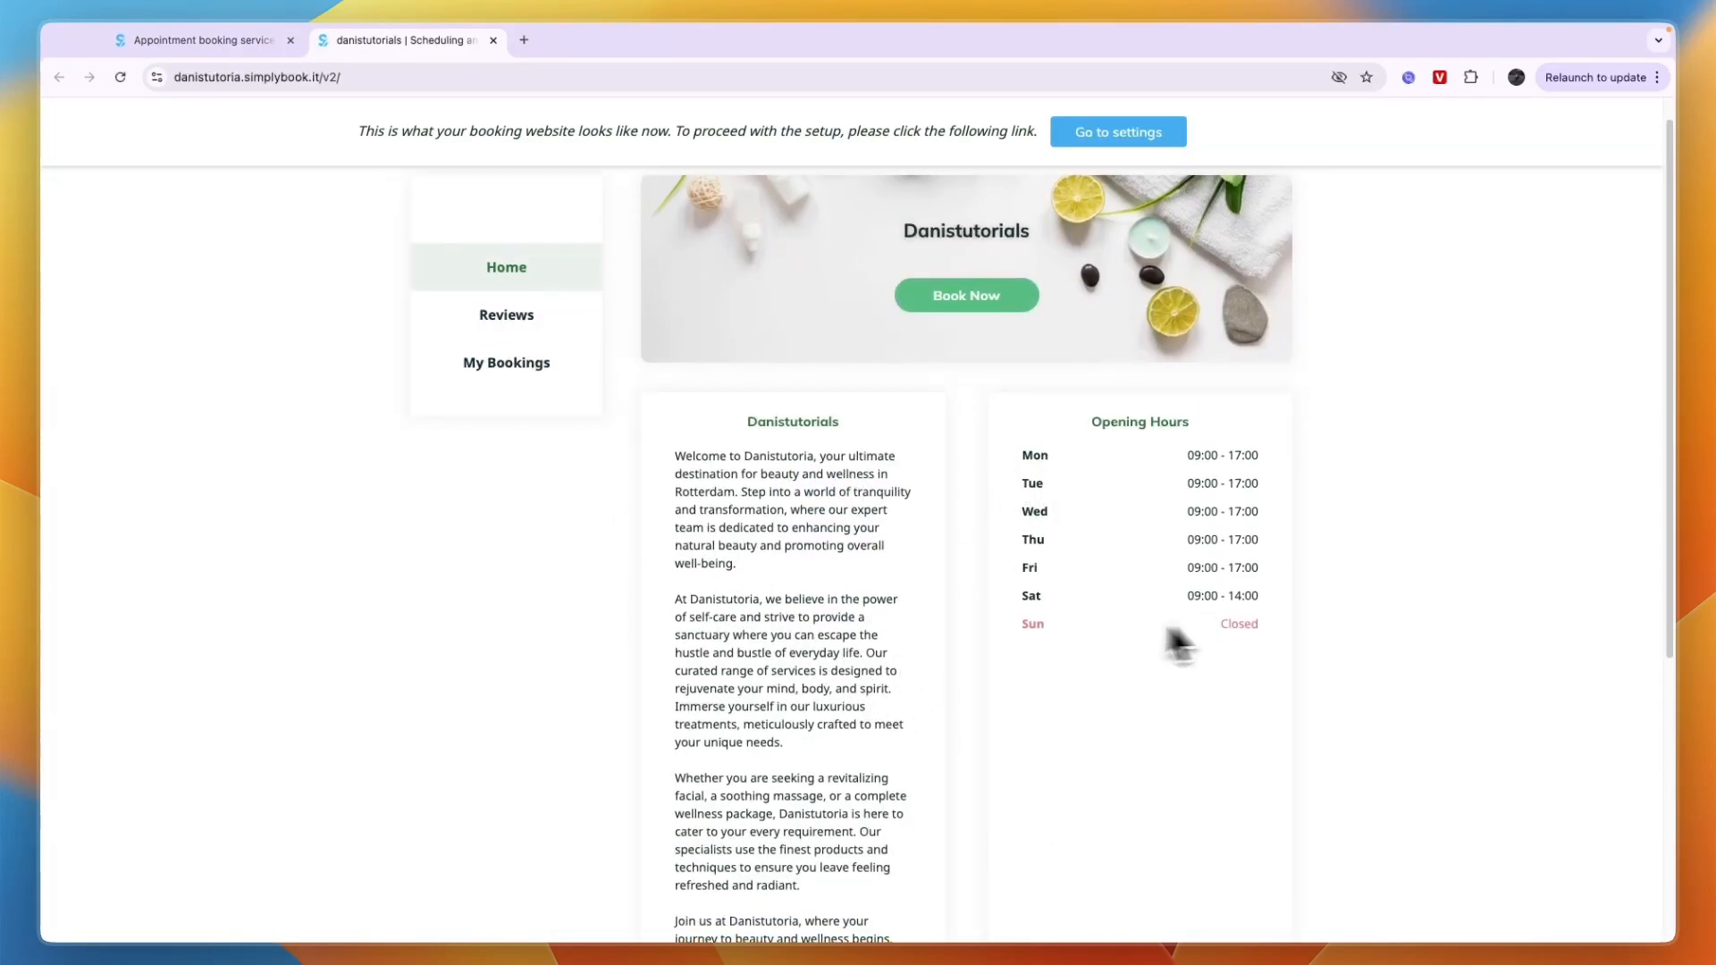
{"action": "scroll", "coordinate": [988, 635], "scroll_direction": "down", "scroll_amount": 5}
{"action": "scroll", "coordinate": [831, 689], "scroll_direction": "up", "scroll_amount": 4}
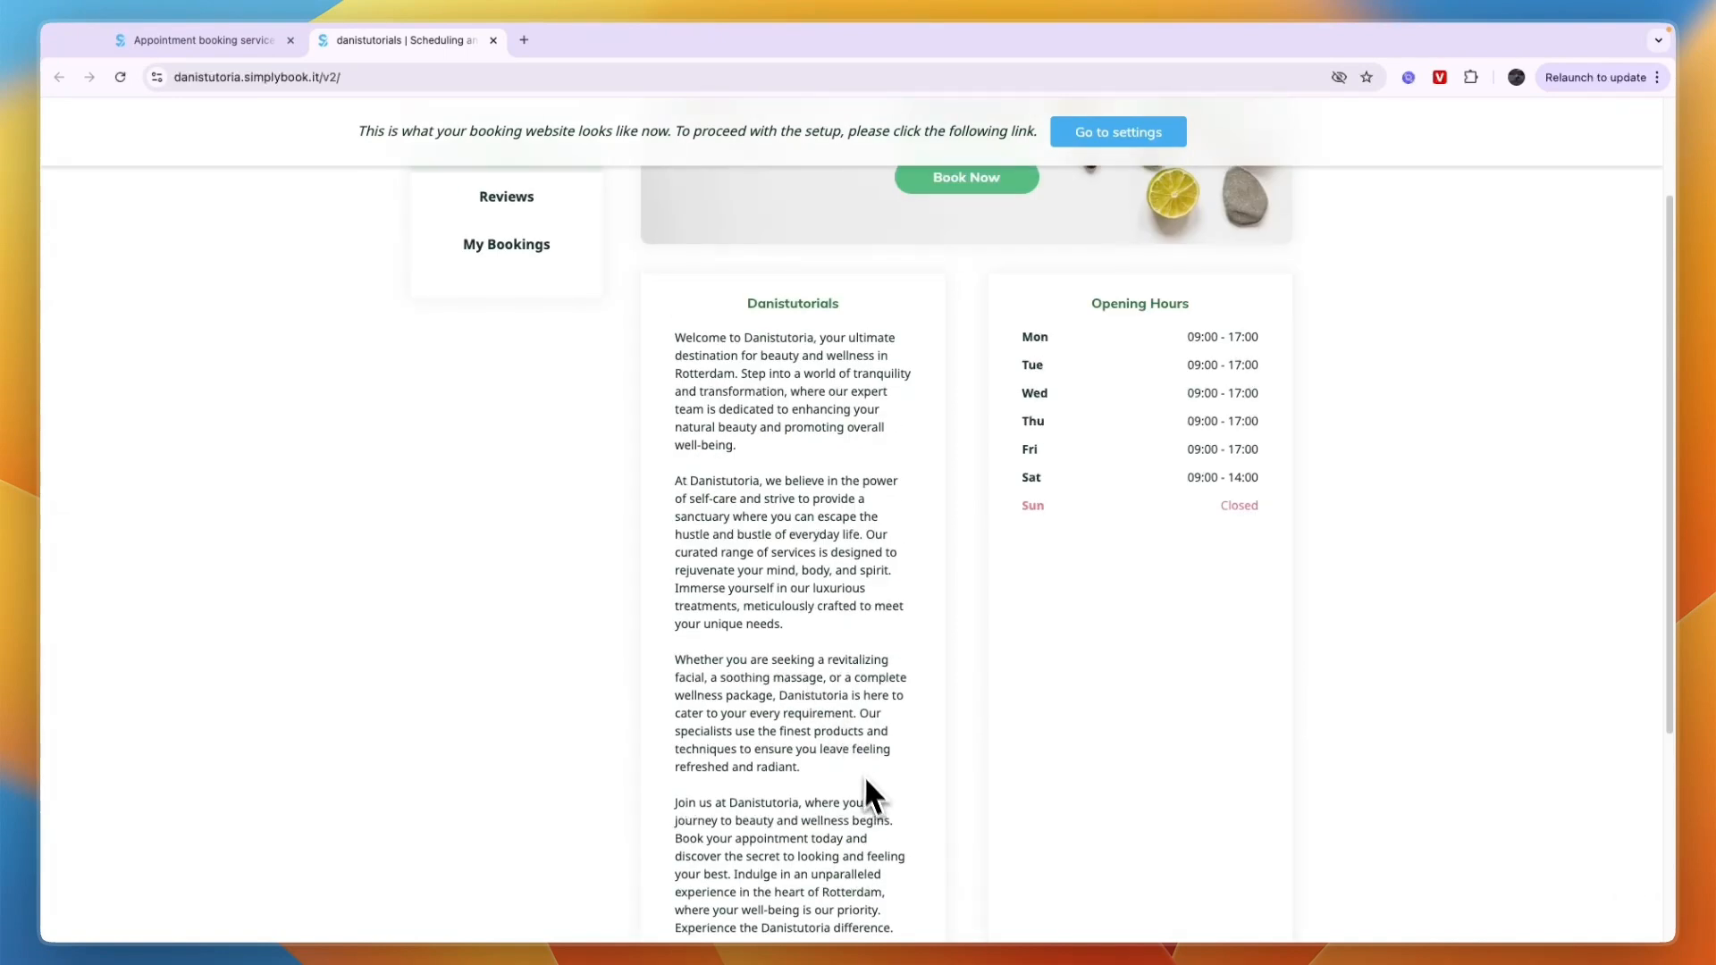
- Review the contact details at the end of the booking website's home page
{"action": "scroll", "coordinate": [867, 679], "scroll_direction": "down", "scroll_amount": 2}
{"action": "scroll", "coordinate": [867, 679], "scroll_direction": "down", "scroll_amount": 2}
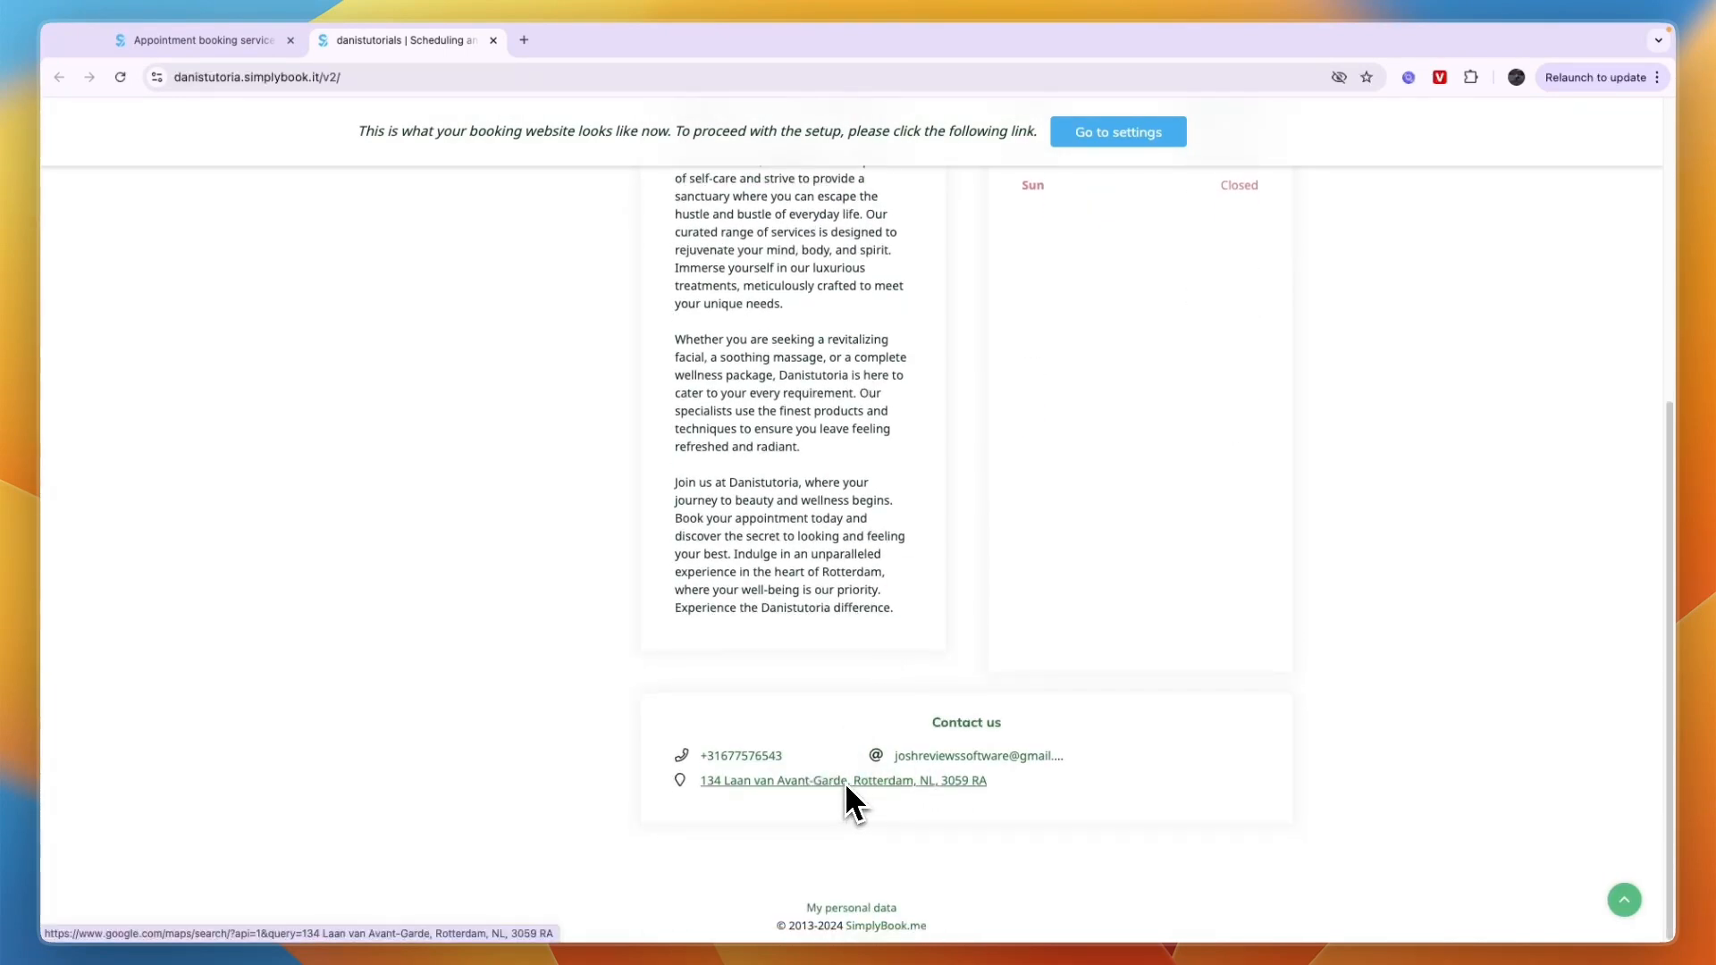
{"action": "scroll", "coordinate": [840, 781], "scroll_direction": "up", "scroll_amount": 5}
- Start a test booking for Cut mens hair with the first provider on 27 November 2024 at 12:00
{"action": "left_click", "coordinate": [1006, 327]}
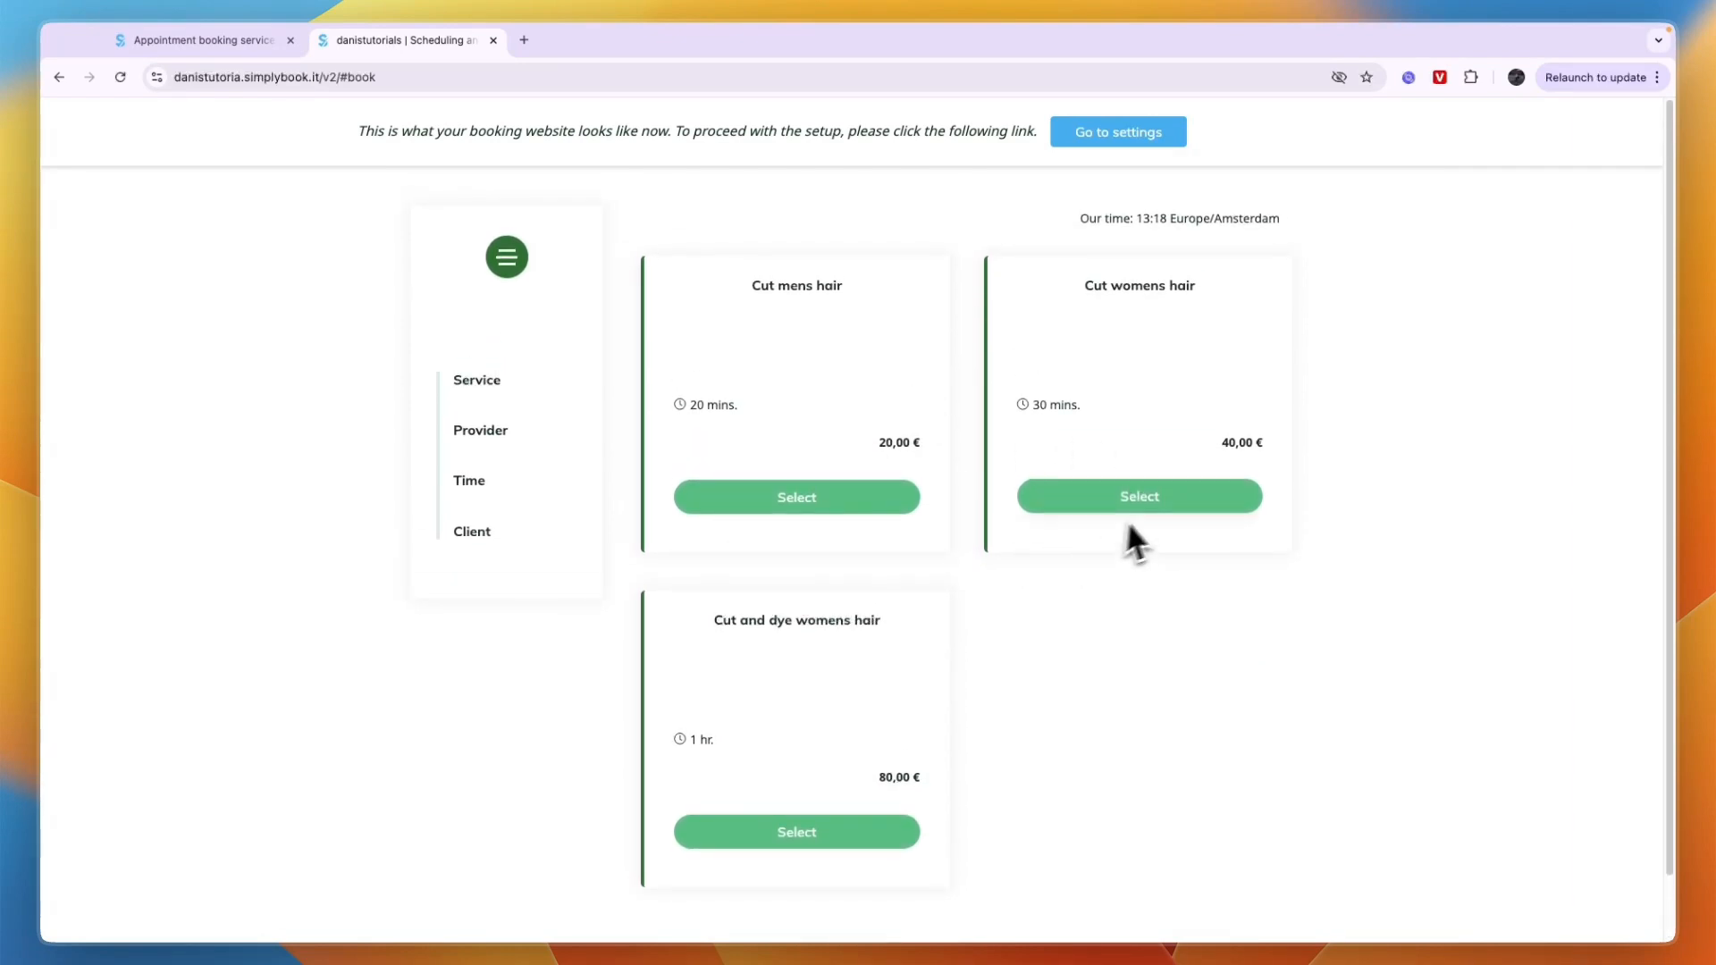
{"action": "left_click", "coordinate": [856, 496]}
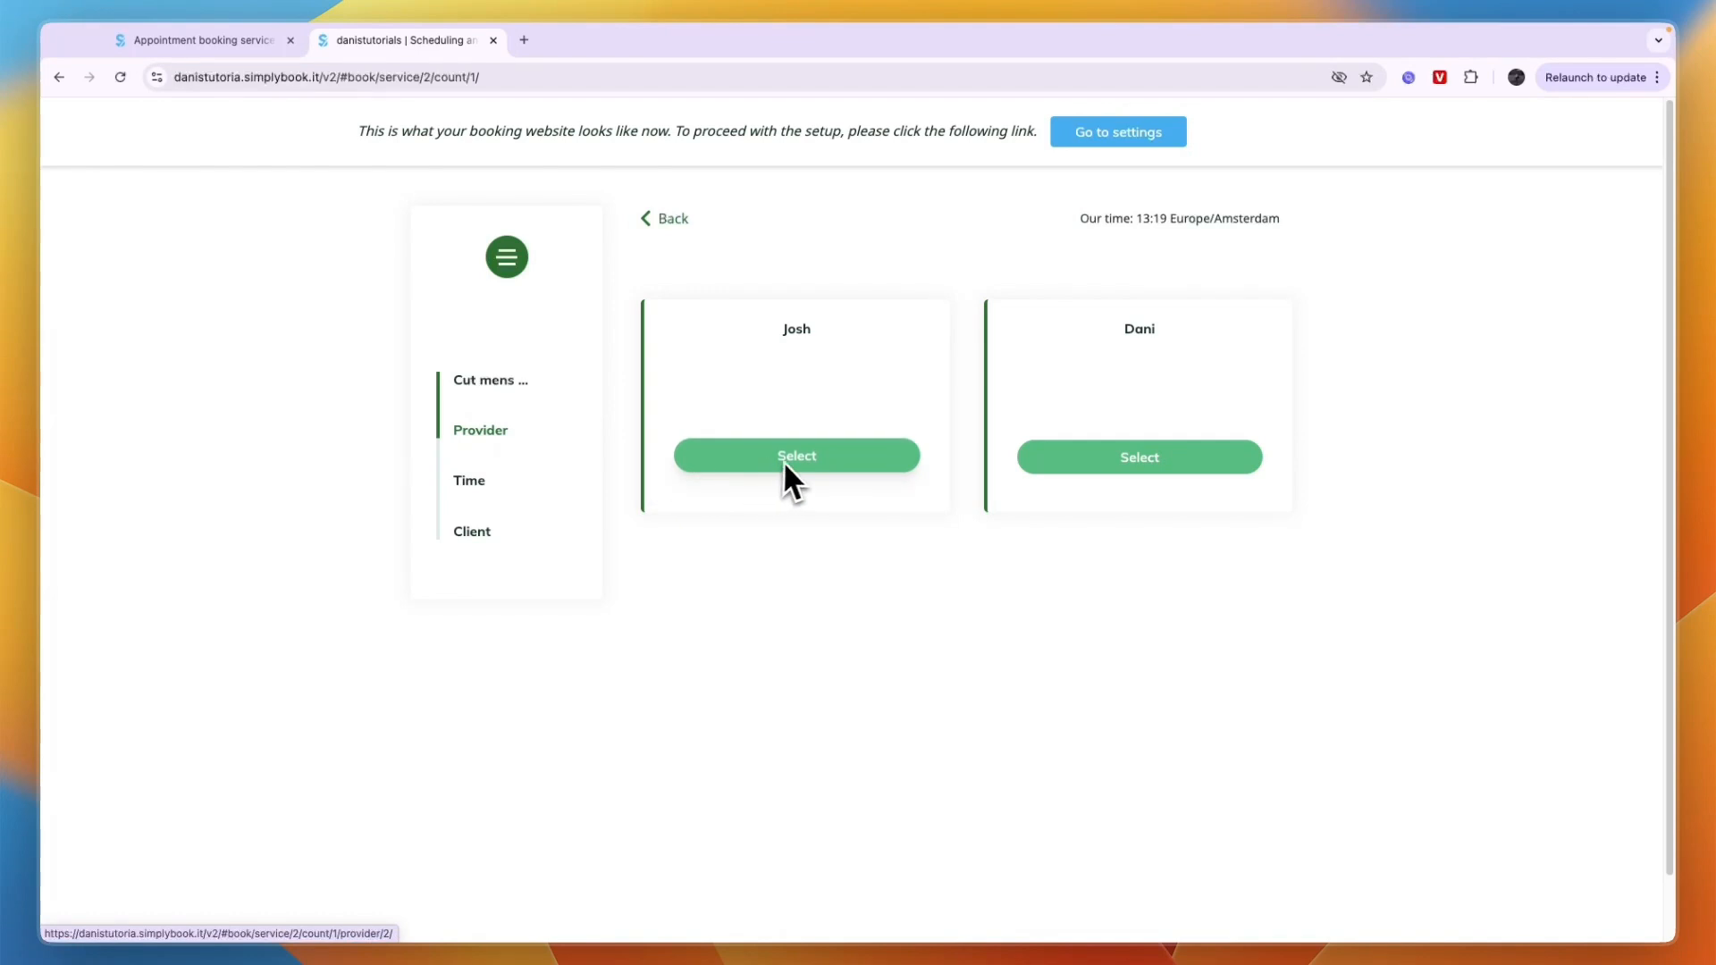
{"action": "left_click", "coordinate": [817, 447]}
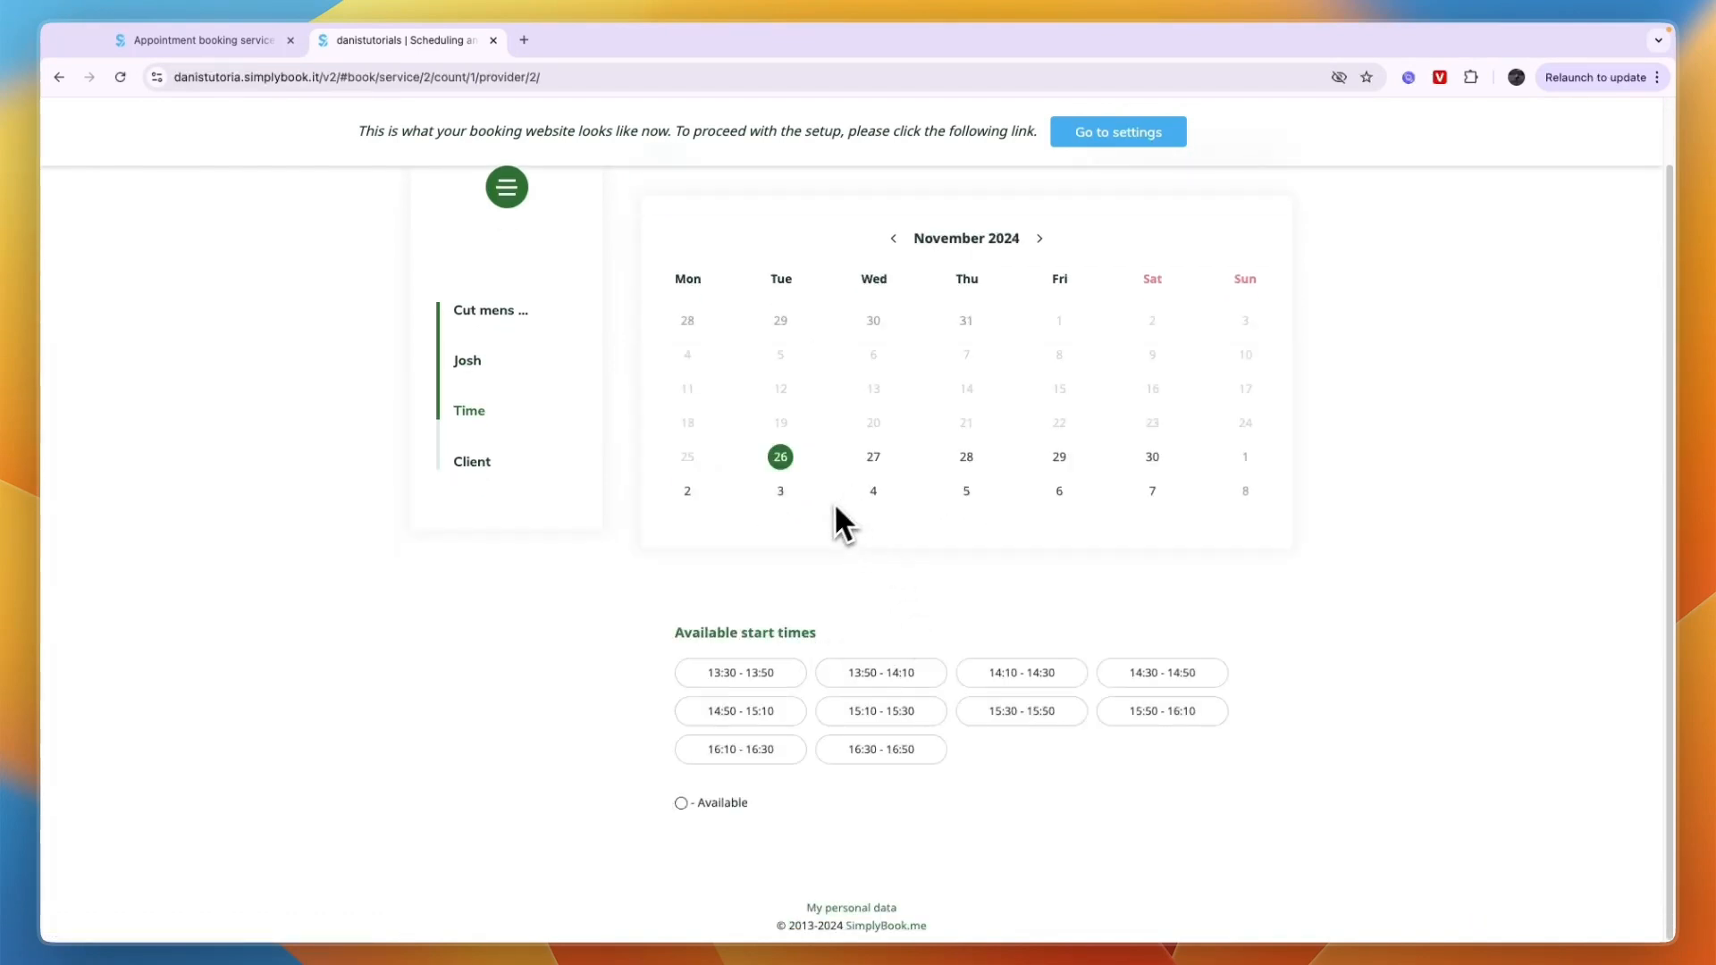
{"action": "left_click", "coordinate": [869, 463]}
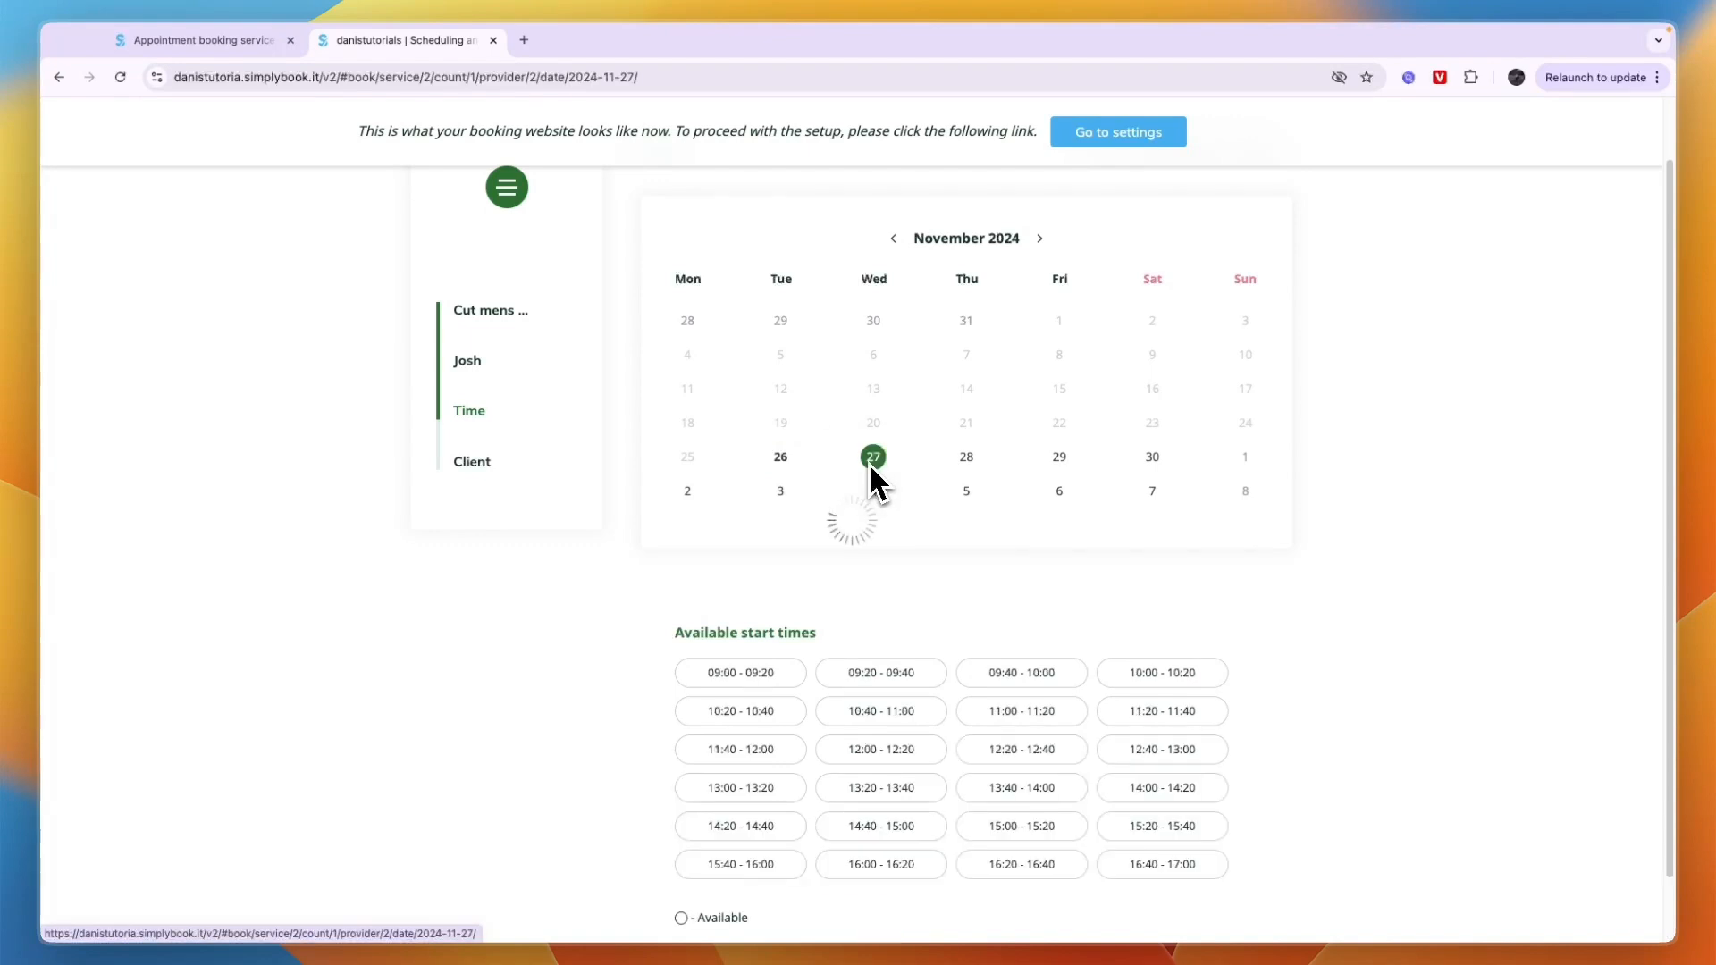
{"action": "scroll", "coordinate": [894, 625], "scroll_direction": "down", "scroll_amount": 1}
{"action": "left_click", "coordinate": [913, 731]}
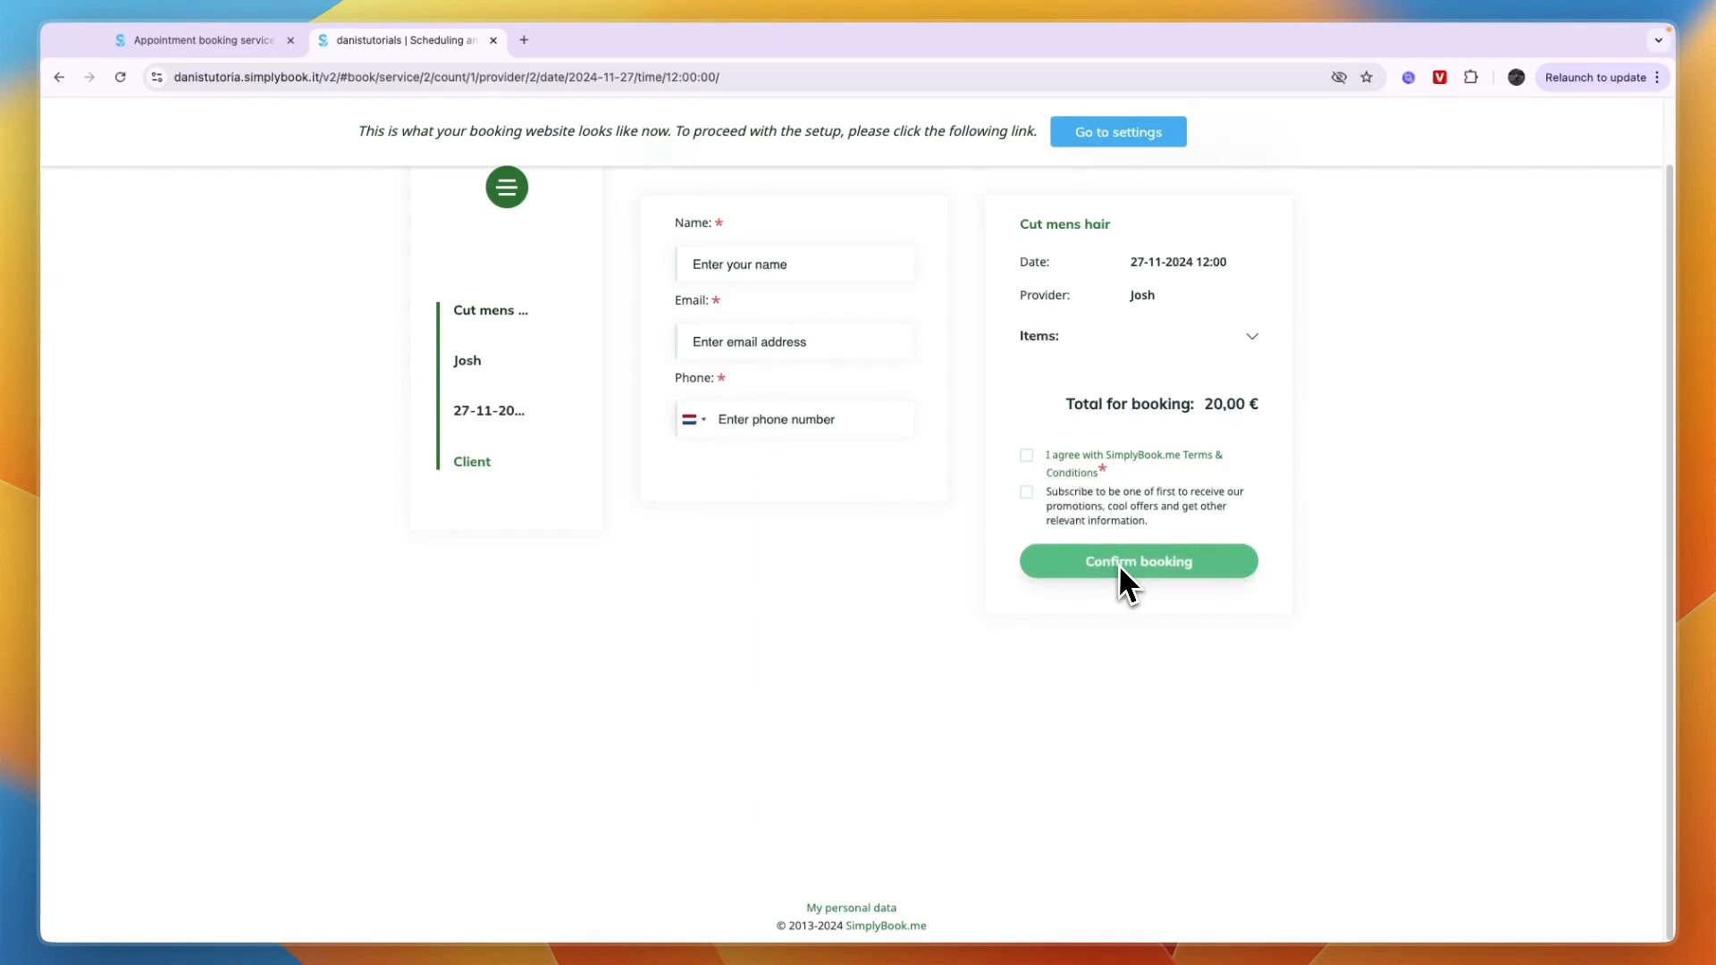
- Return from the client details form to time selection and proceed from the booking website to the setup settings
{"action": "scroll", "coordinate": [679, 279], "scroll_direction": "up", "scroll_amount": 1}
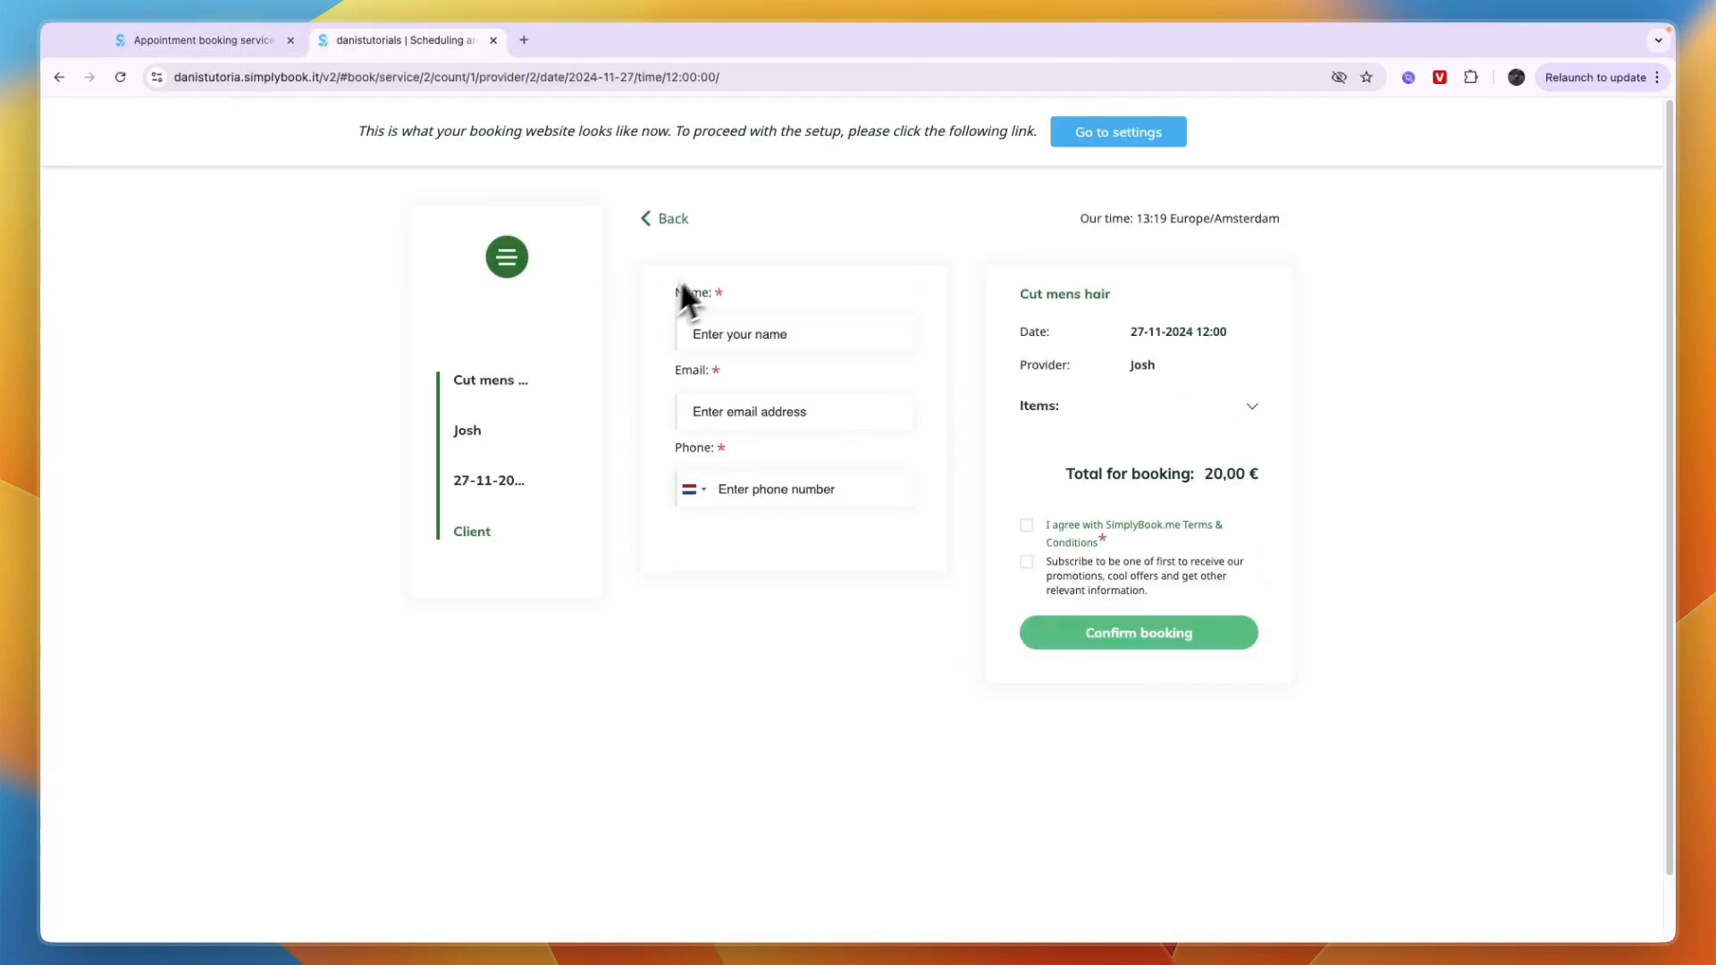
{"action": "left_click", "coordinate": [672, 222]}
{"action": "scroll", "coordinate": [693, 340], "scroll_direction": "down", "scroll_amount": 1}
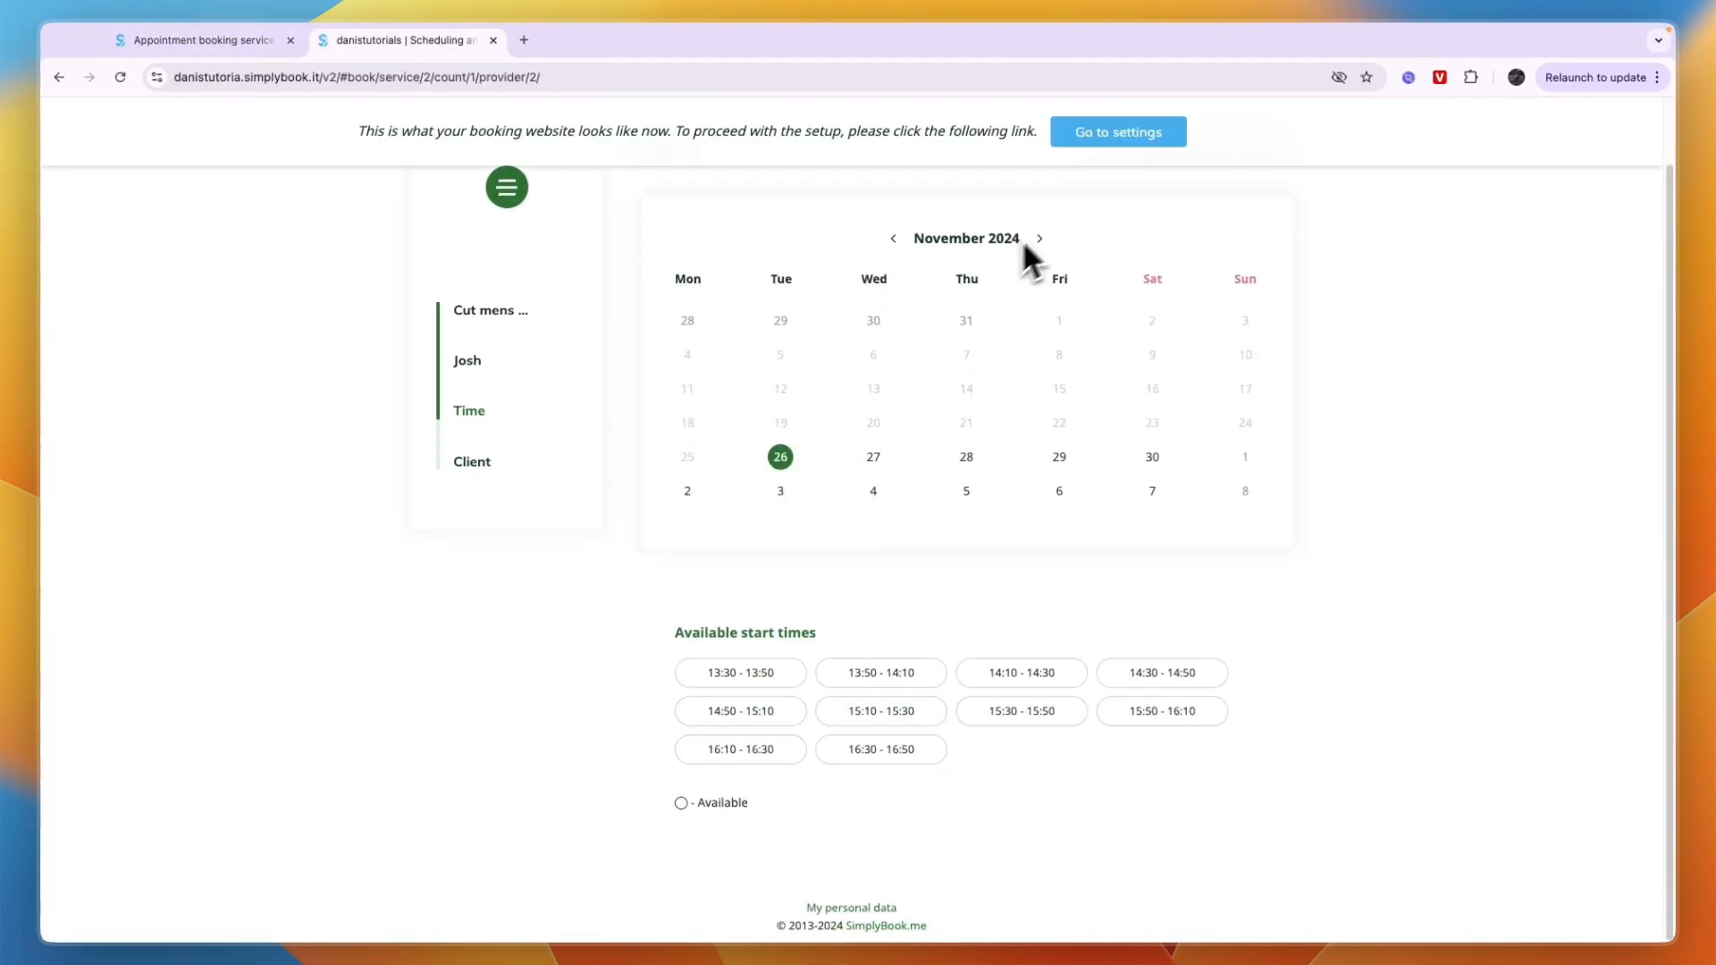
{"action": "left_click", "coordinate": [1088, 132]}
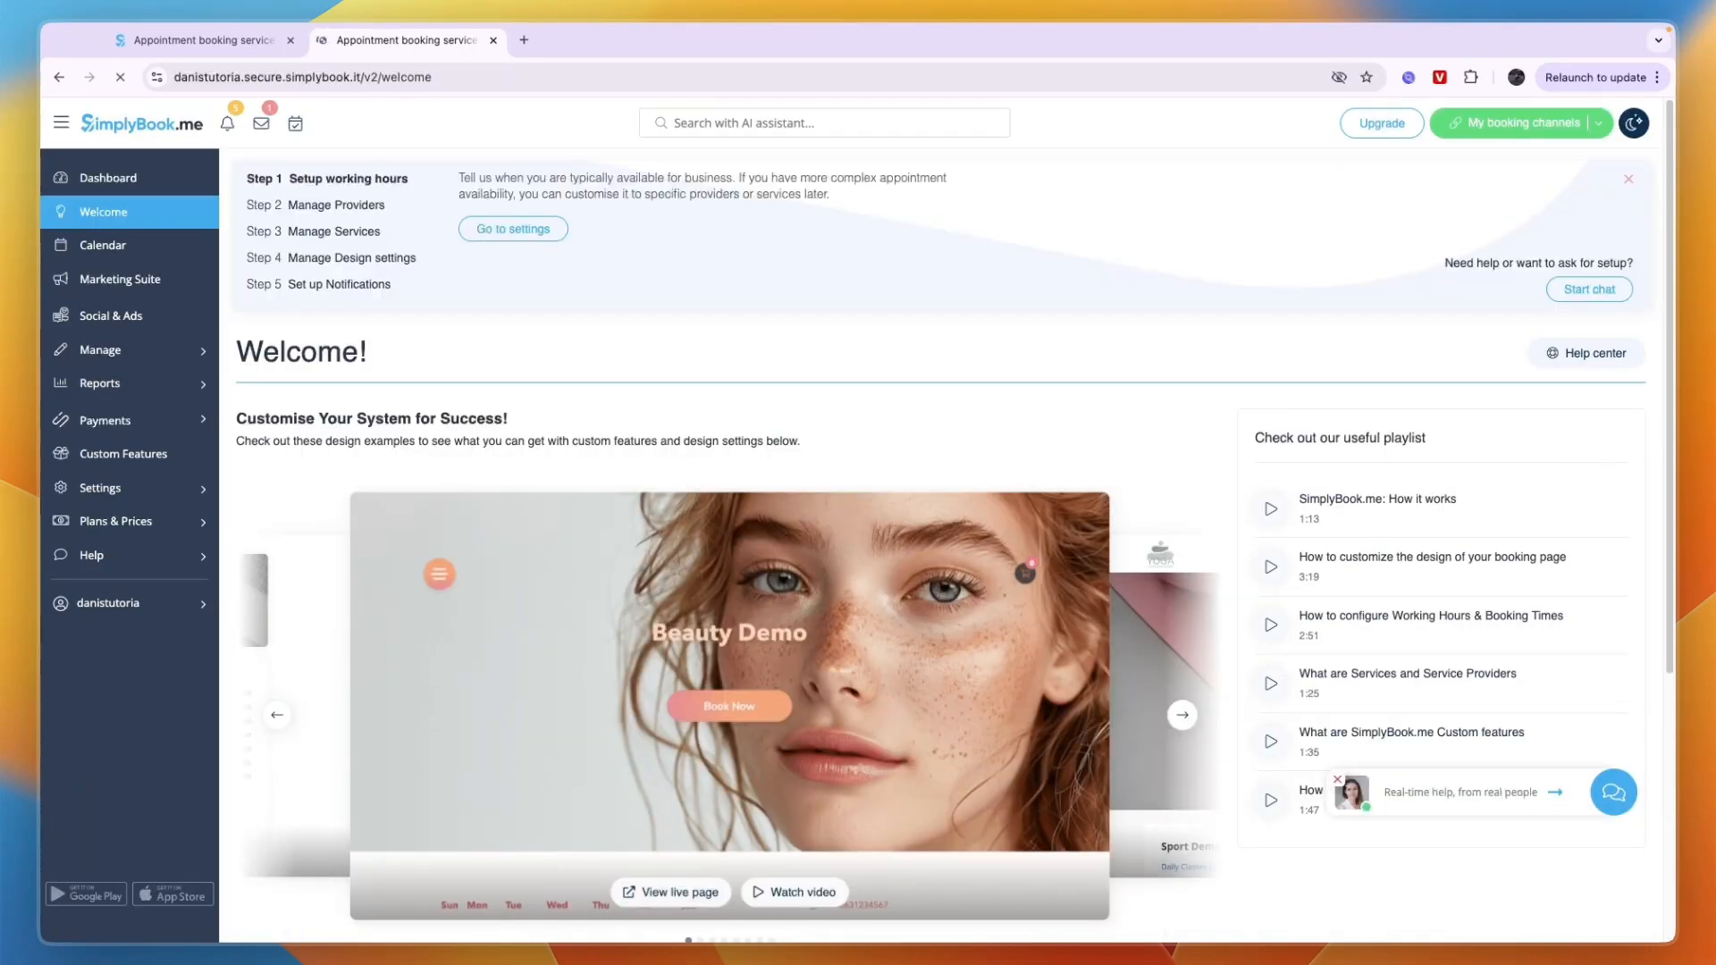
- Look over the Welcome page, go to provider management through setup step 2, and open the second provider for editing
{"action": "scroll", "coordinate": [529, 279], "scroll_direction": "down", "scroll_amount": 5}
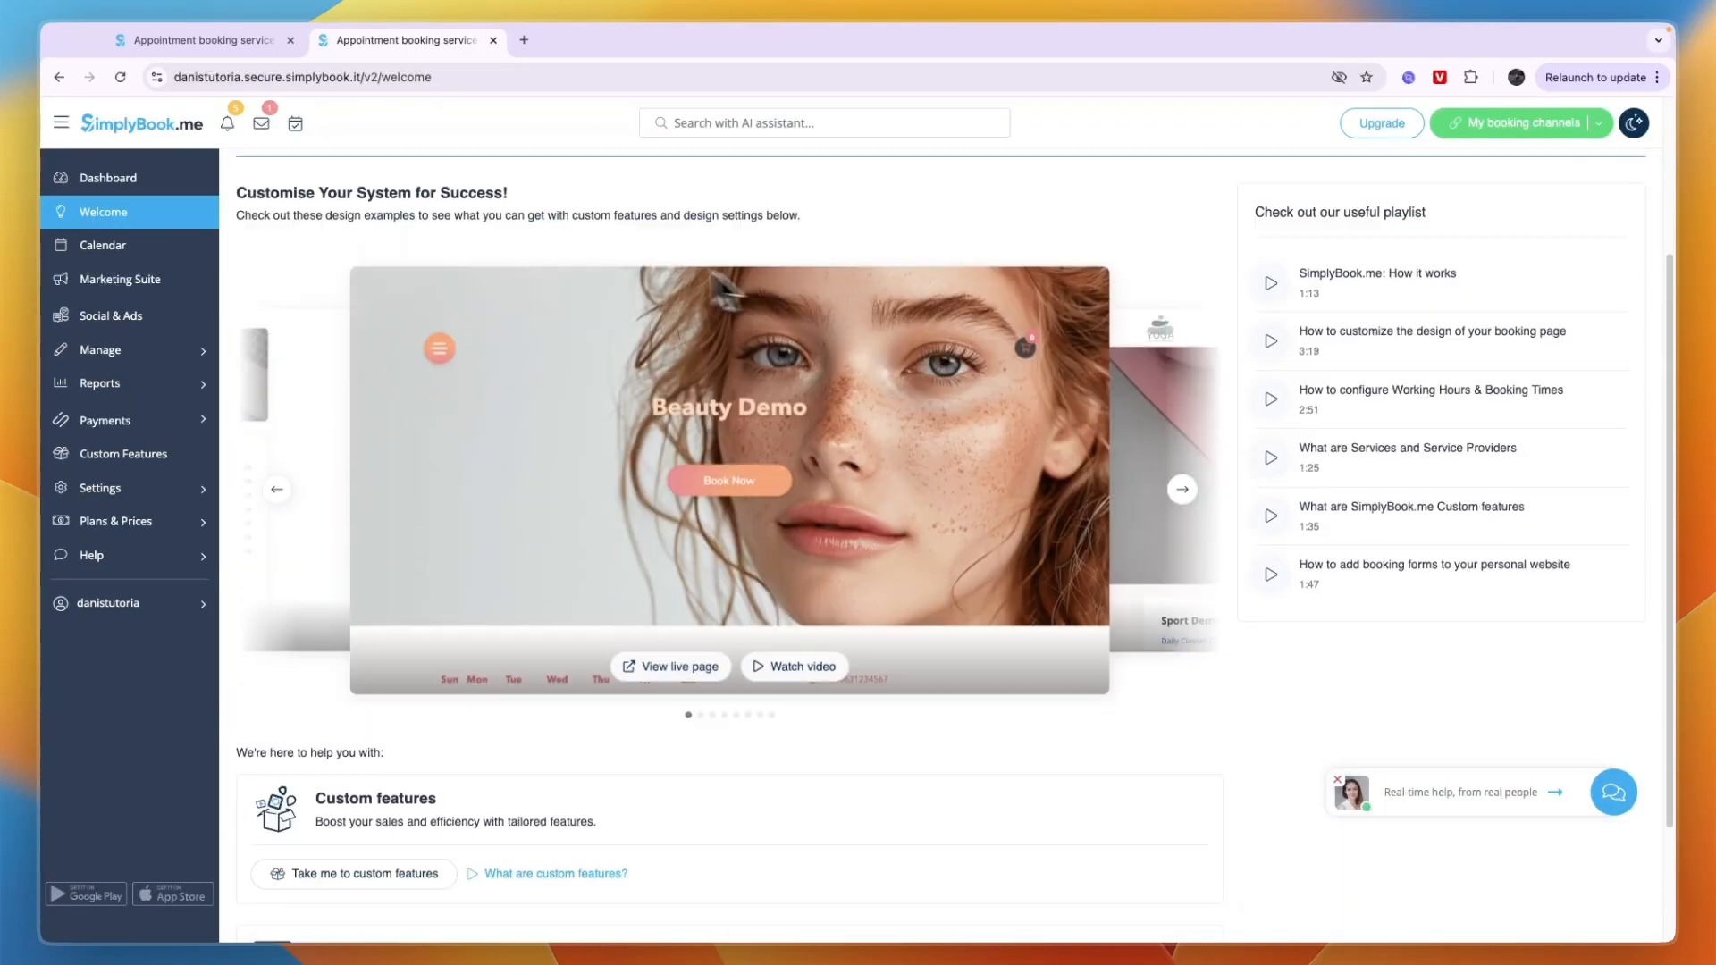
{"action": "scroll", "coordinate": [464, 357], "scroll_direction": "up", "scroll_amount": 5}
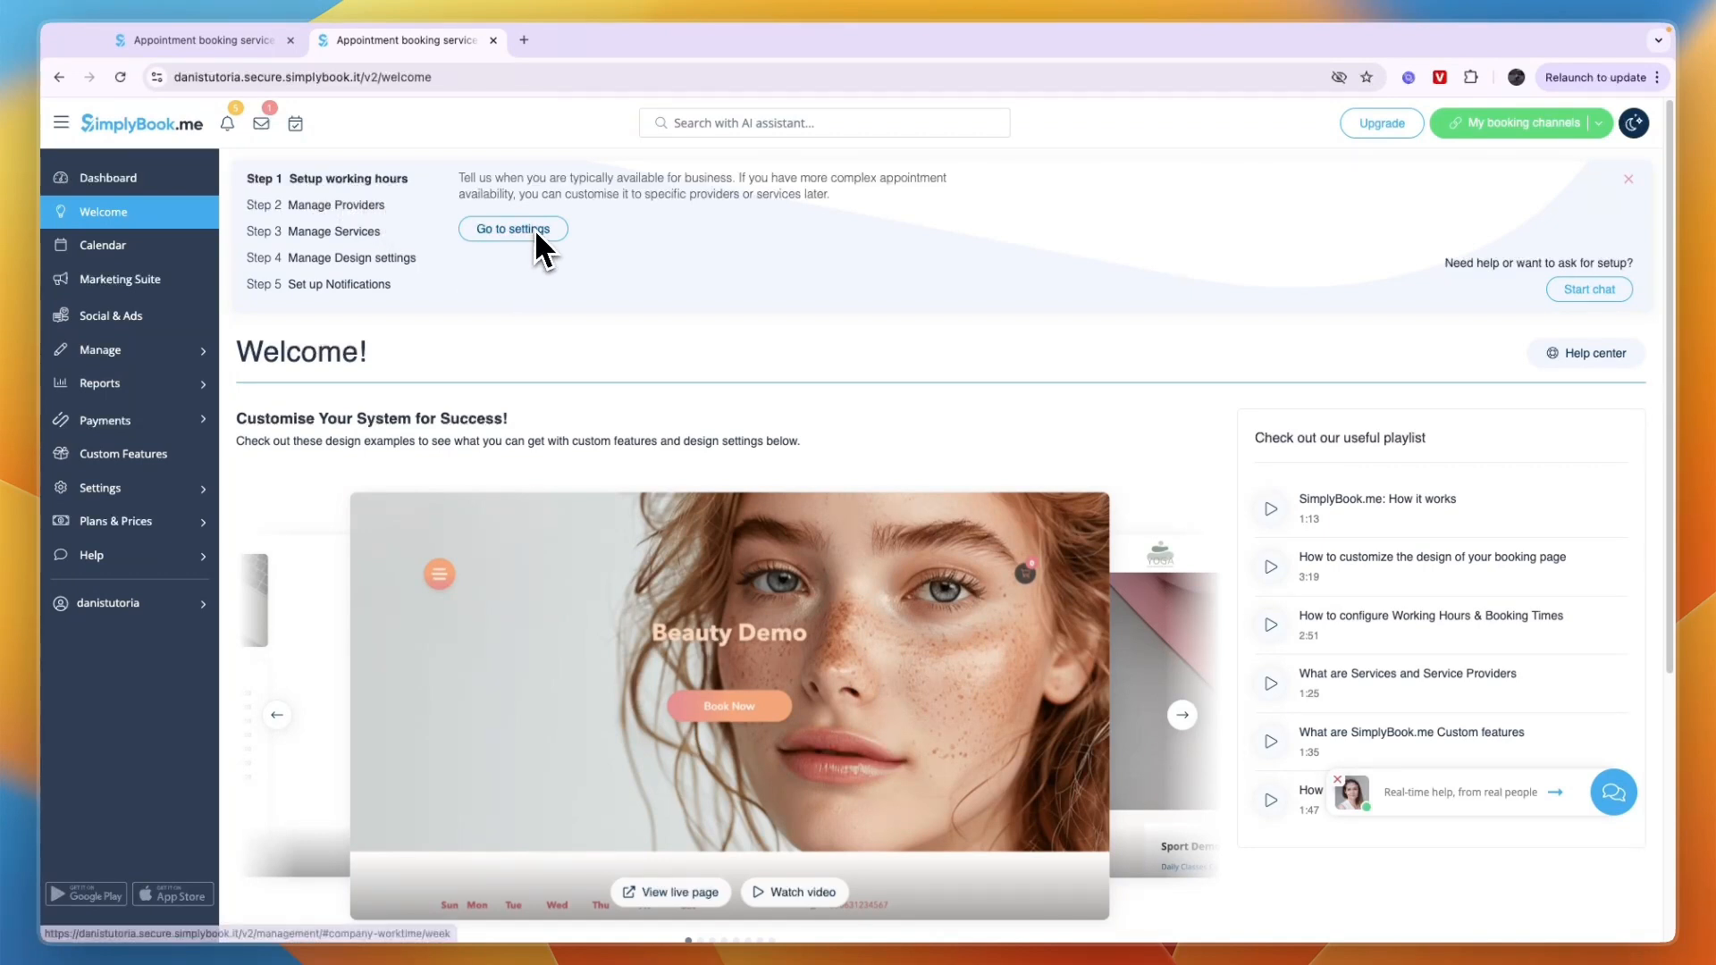
{"action": "left_click", "coordinate": [356, 212]}
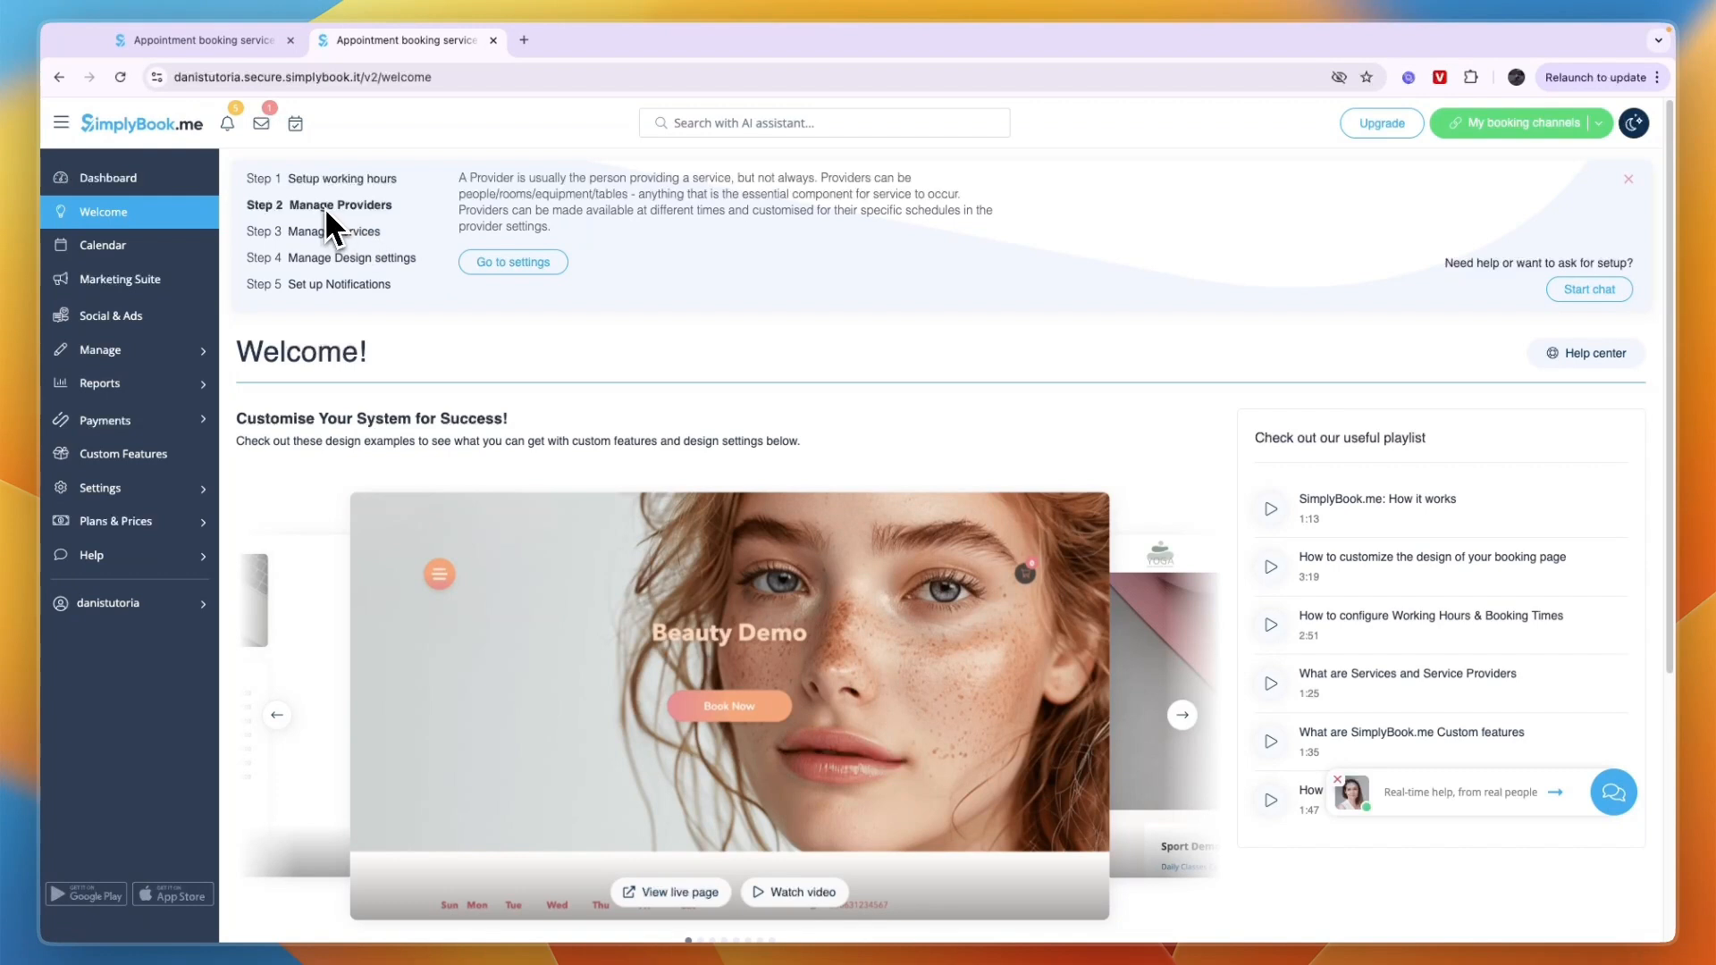
{"action": "left_click", "coordinate": [522, 266]}
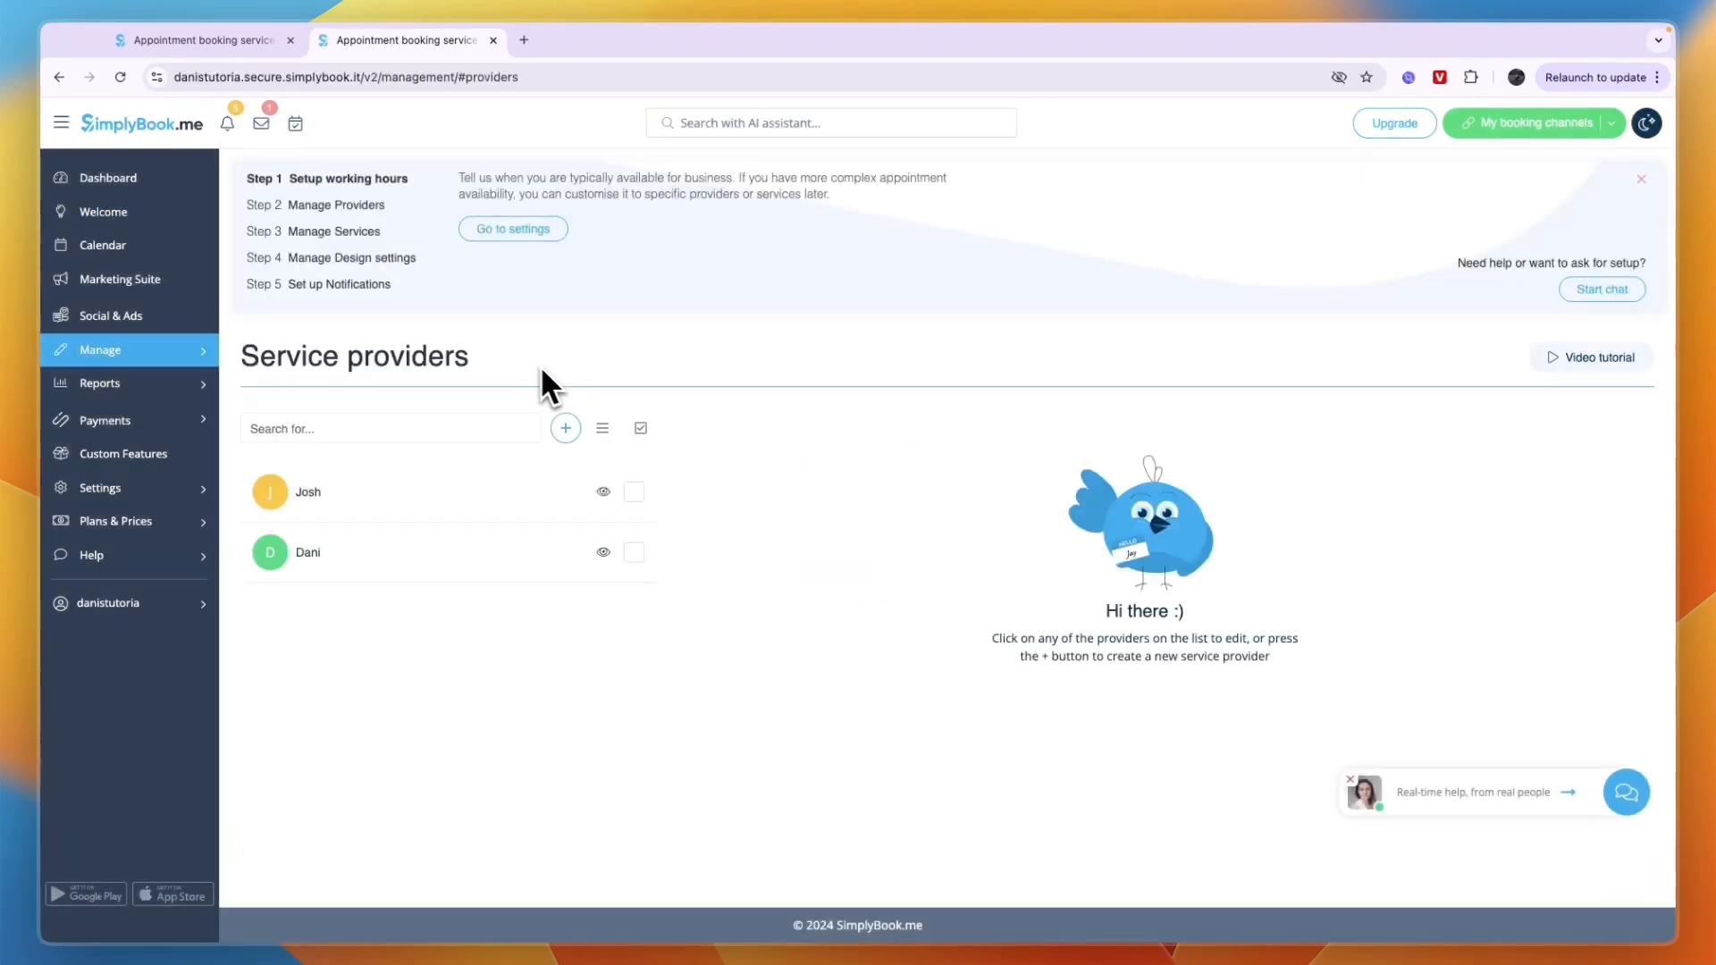
{"action": "left_click", "coordinate": [308, 568]}
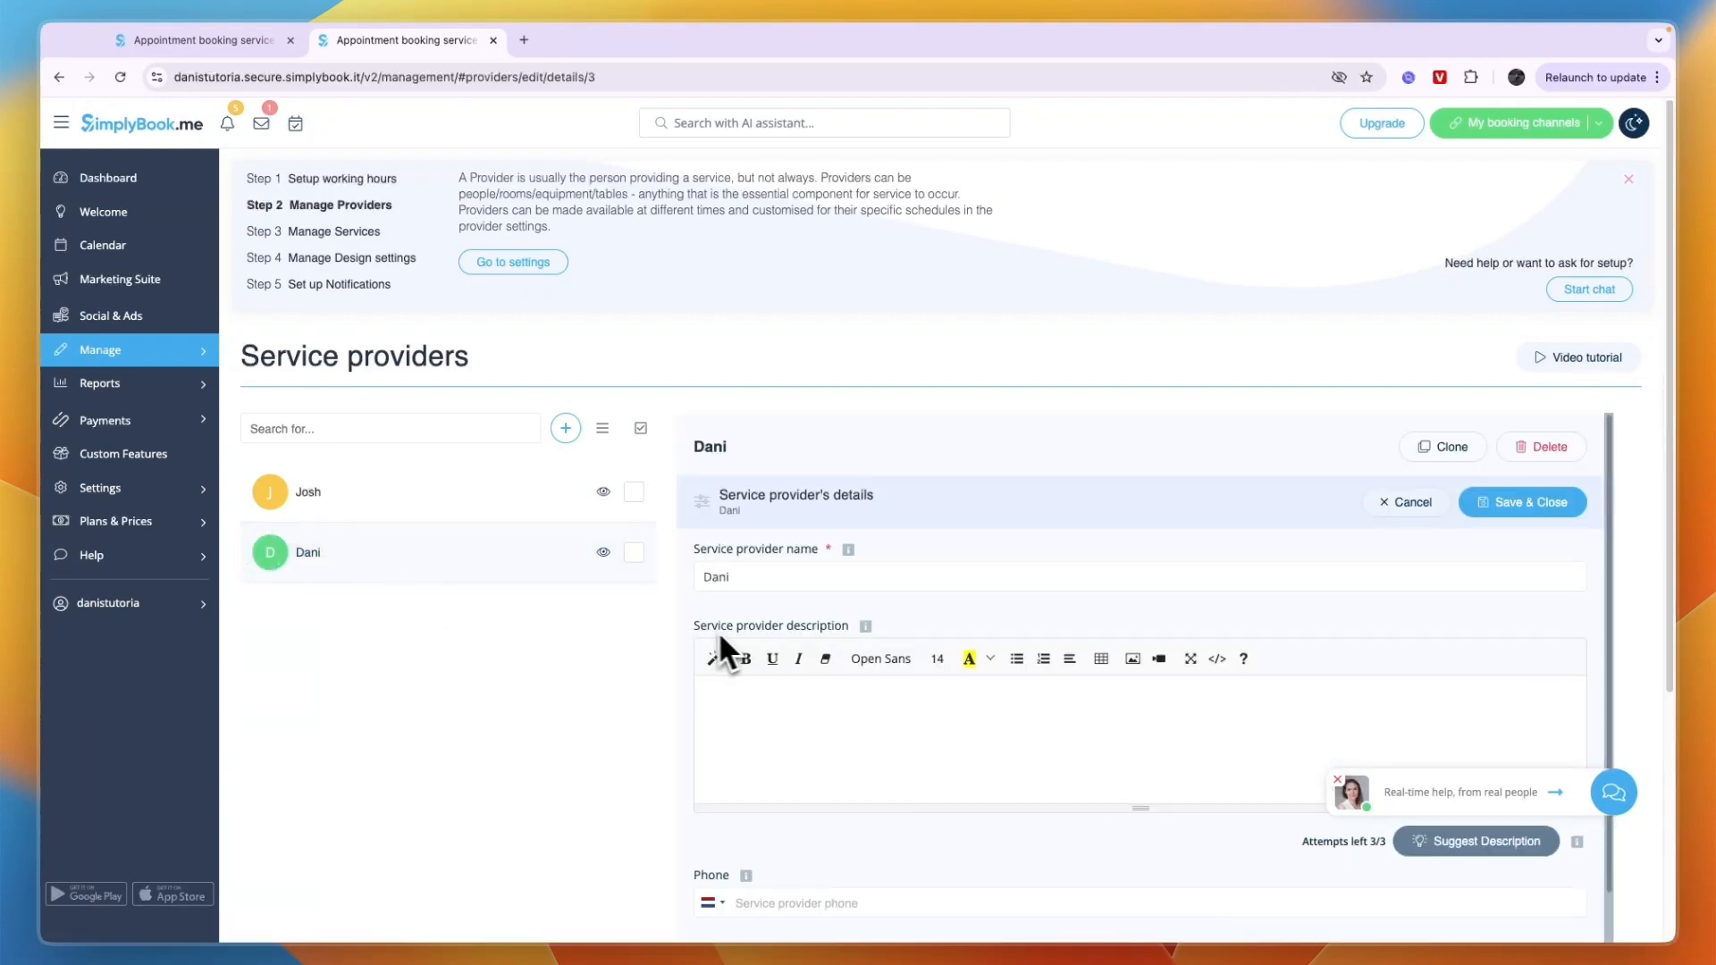
- Review the second provider's details form, including phone, email, image, simultaneous clients, booking page display and booking link
{"action": "scroll", "coordinate": [719, 631], "scroll_direction": "down", "scroll_amount": 5}
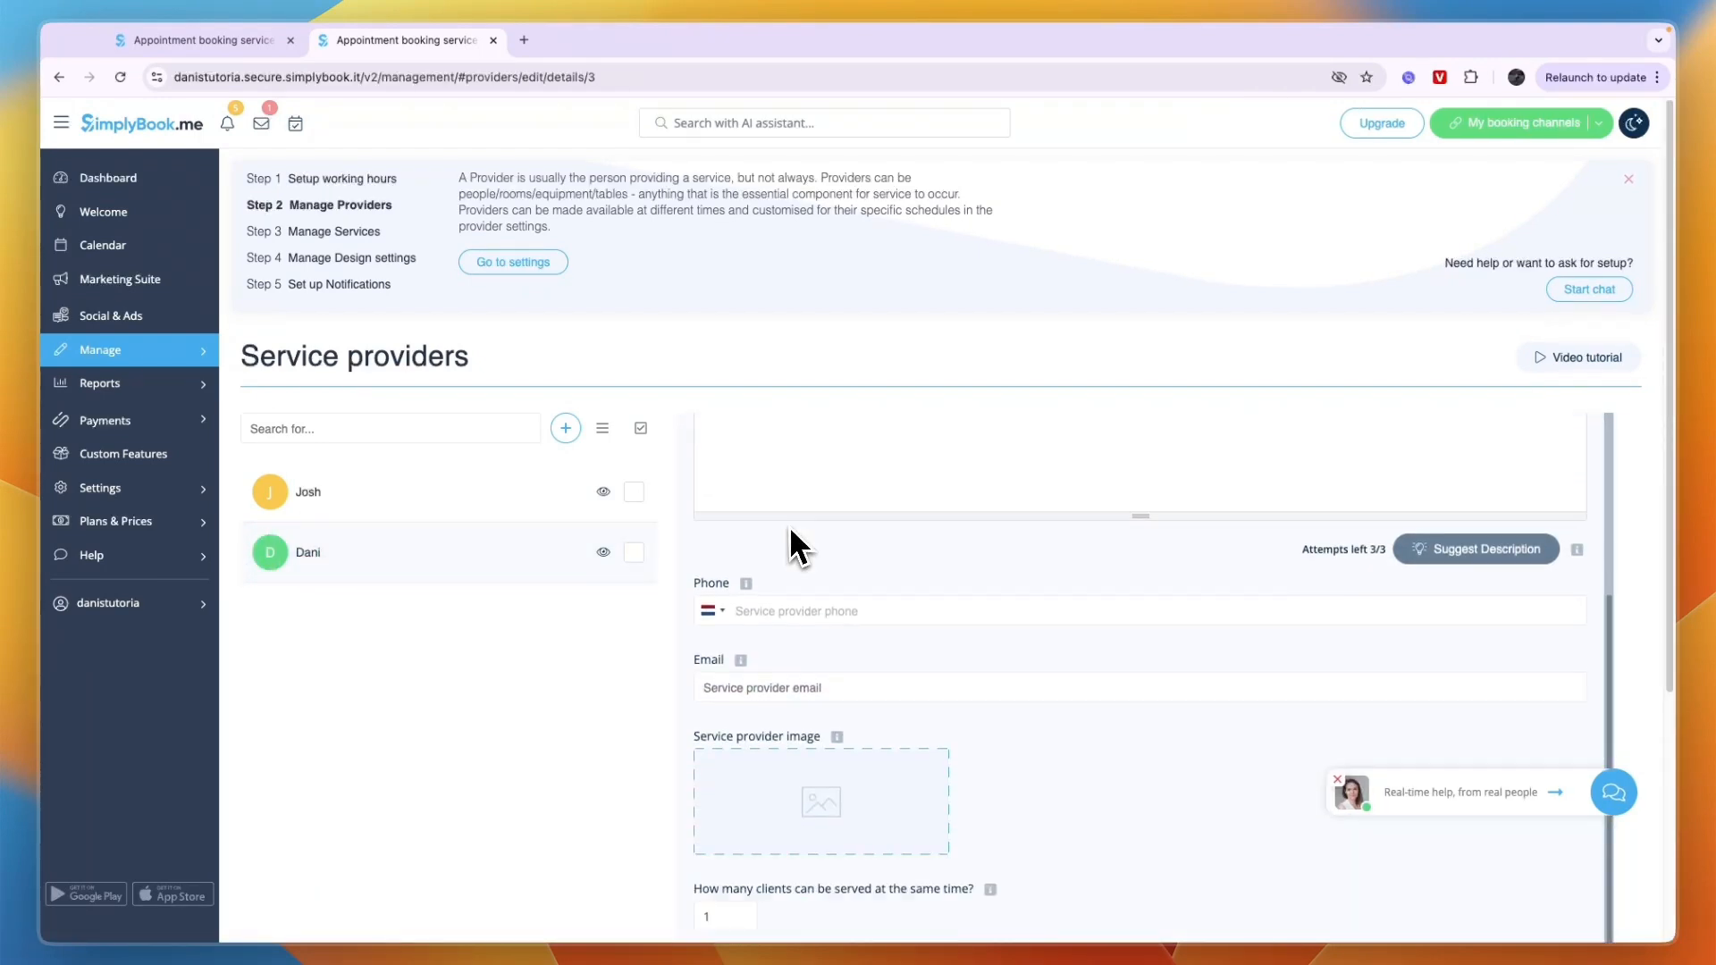
{"action": "scroll", "coordinate": [790, 529], "scroll_direction": "down", "scroll_amount": 2}
{"action": "scroll", "coordinate": [778, 550], "scroll_direction": "down", "scroll_amount": 1}
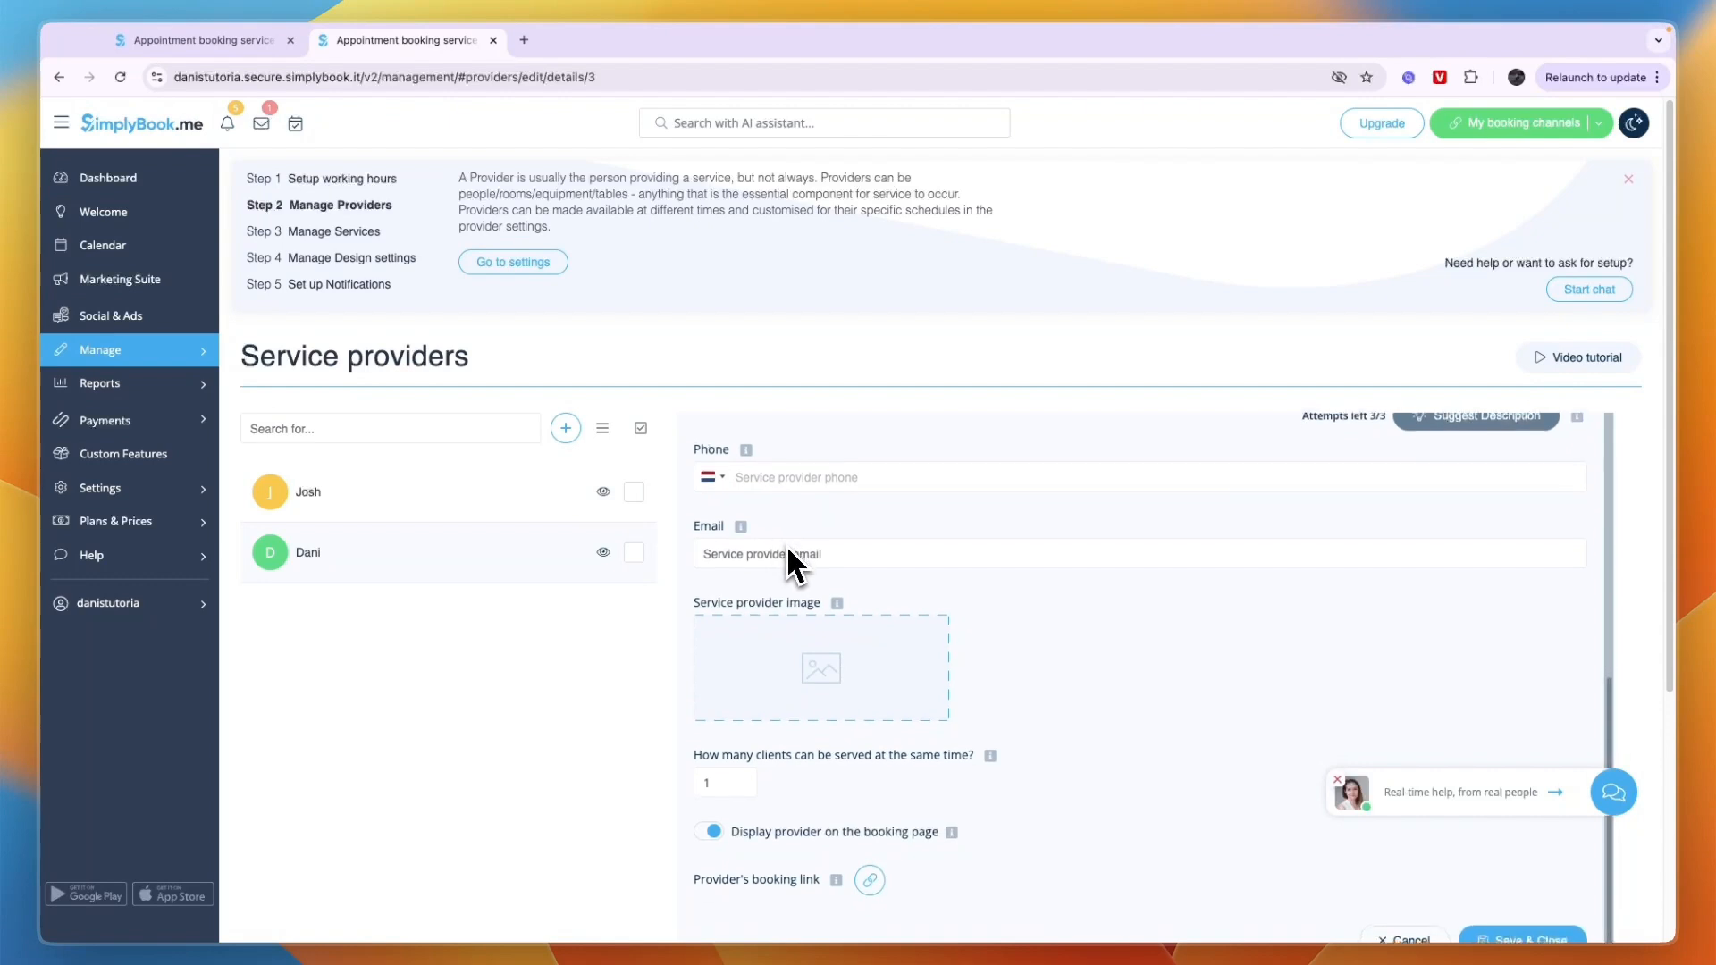
{"action": "scroll", "coordinate": [858, 737], "scroll_direction": "down", "scroll_amount": 1}
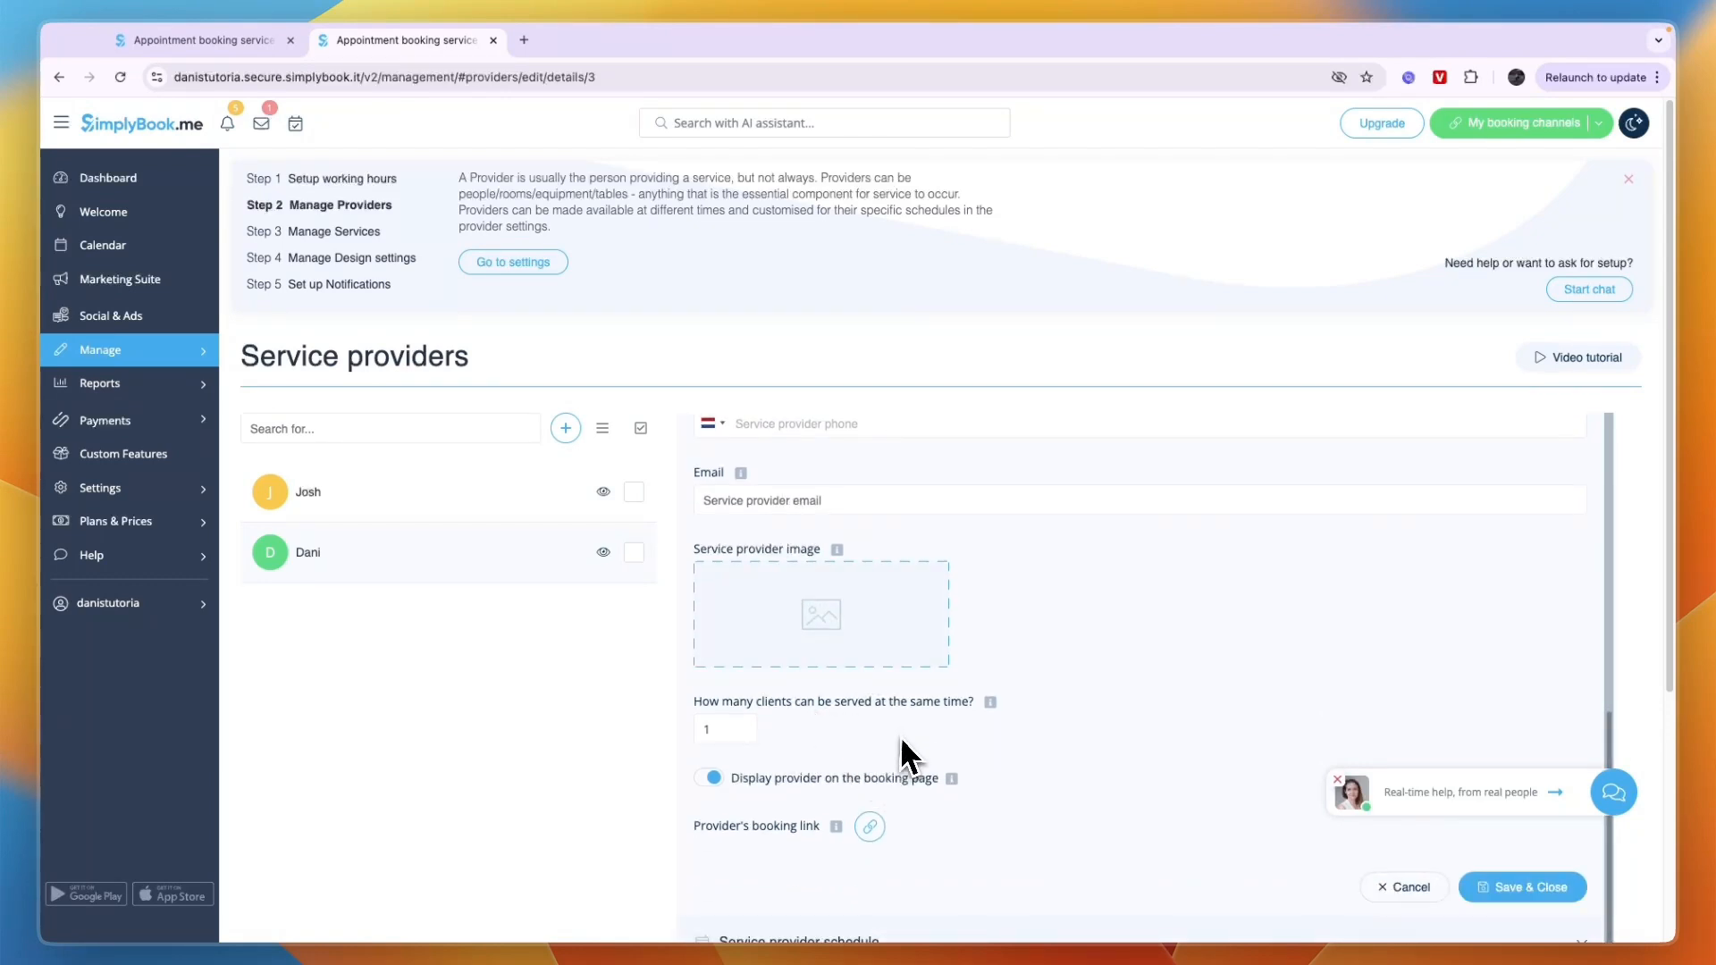
{"action": "scroll", "coordinate": [903, 751], "scroll_direction": "down", "scroll_amount": 2}
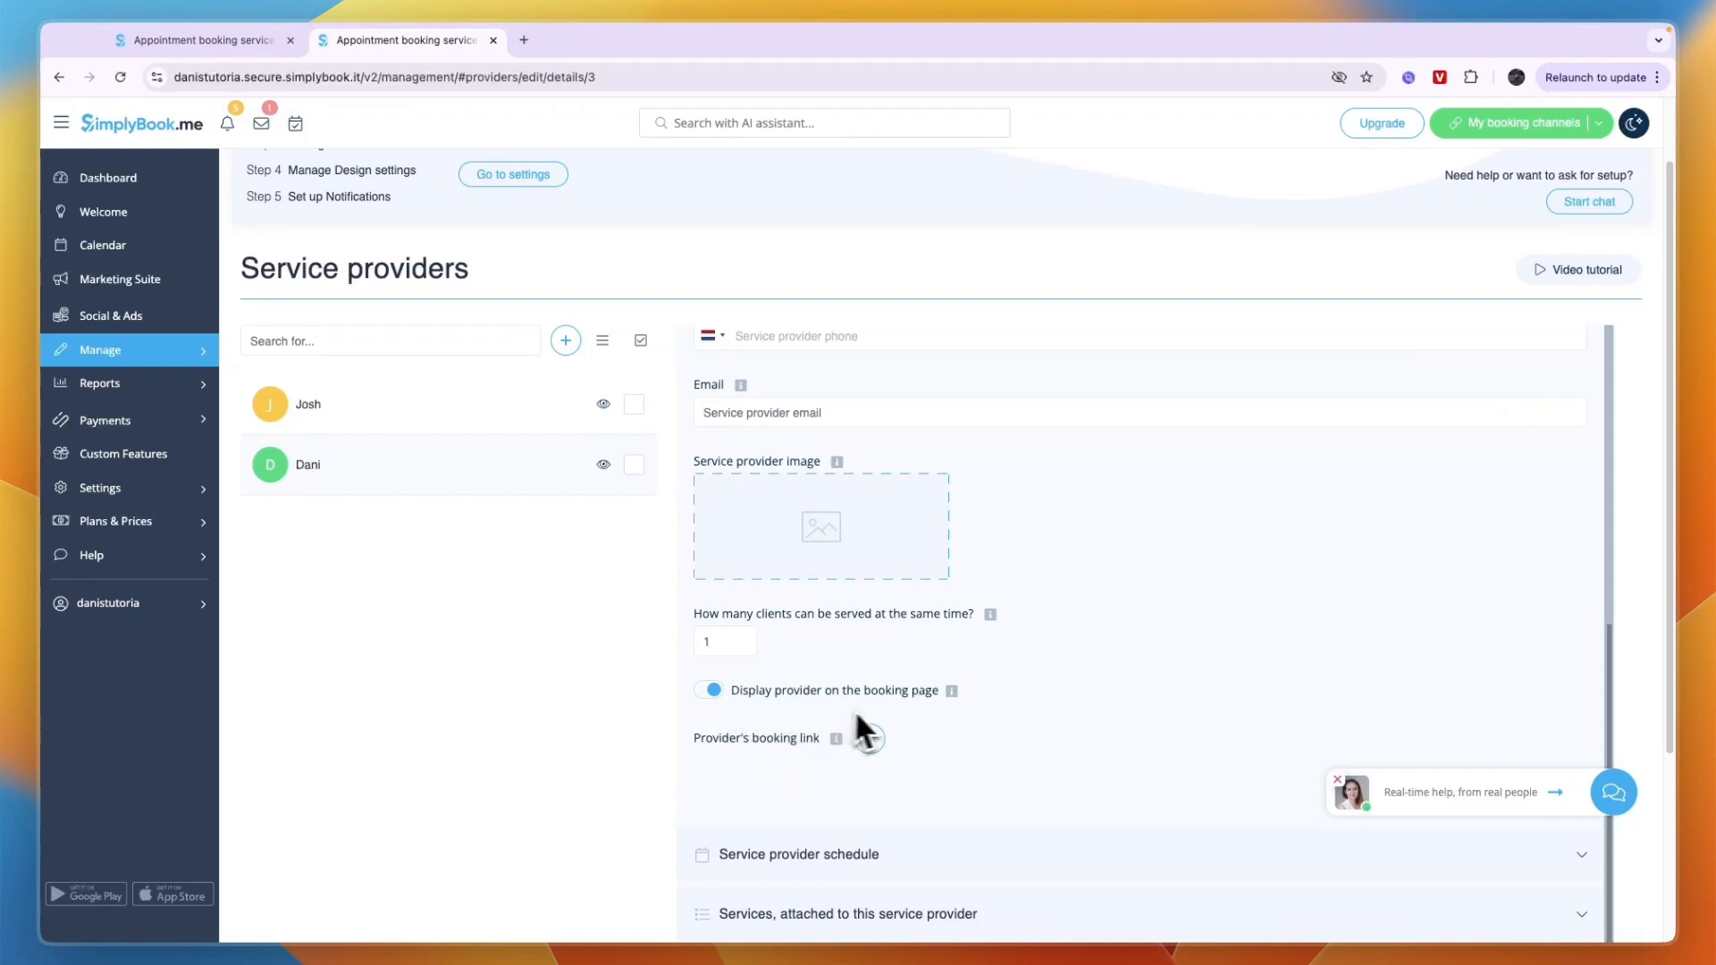
{"action": "scroll", "coordinate": [849, 729], "scroll_direction": "down", "scroll_amount": 1}
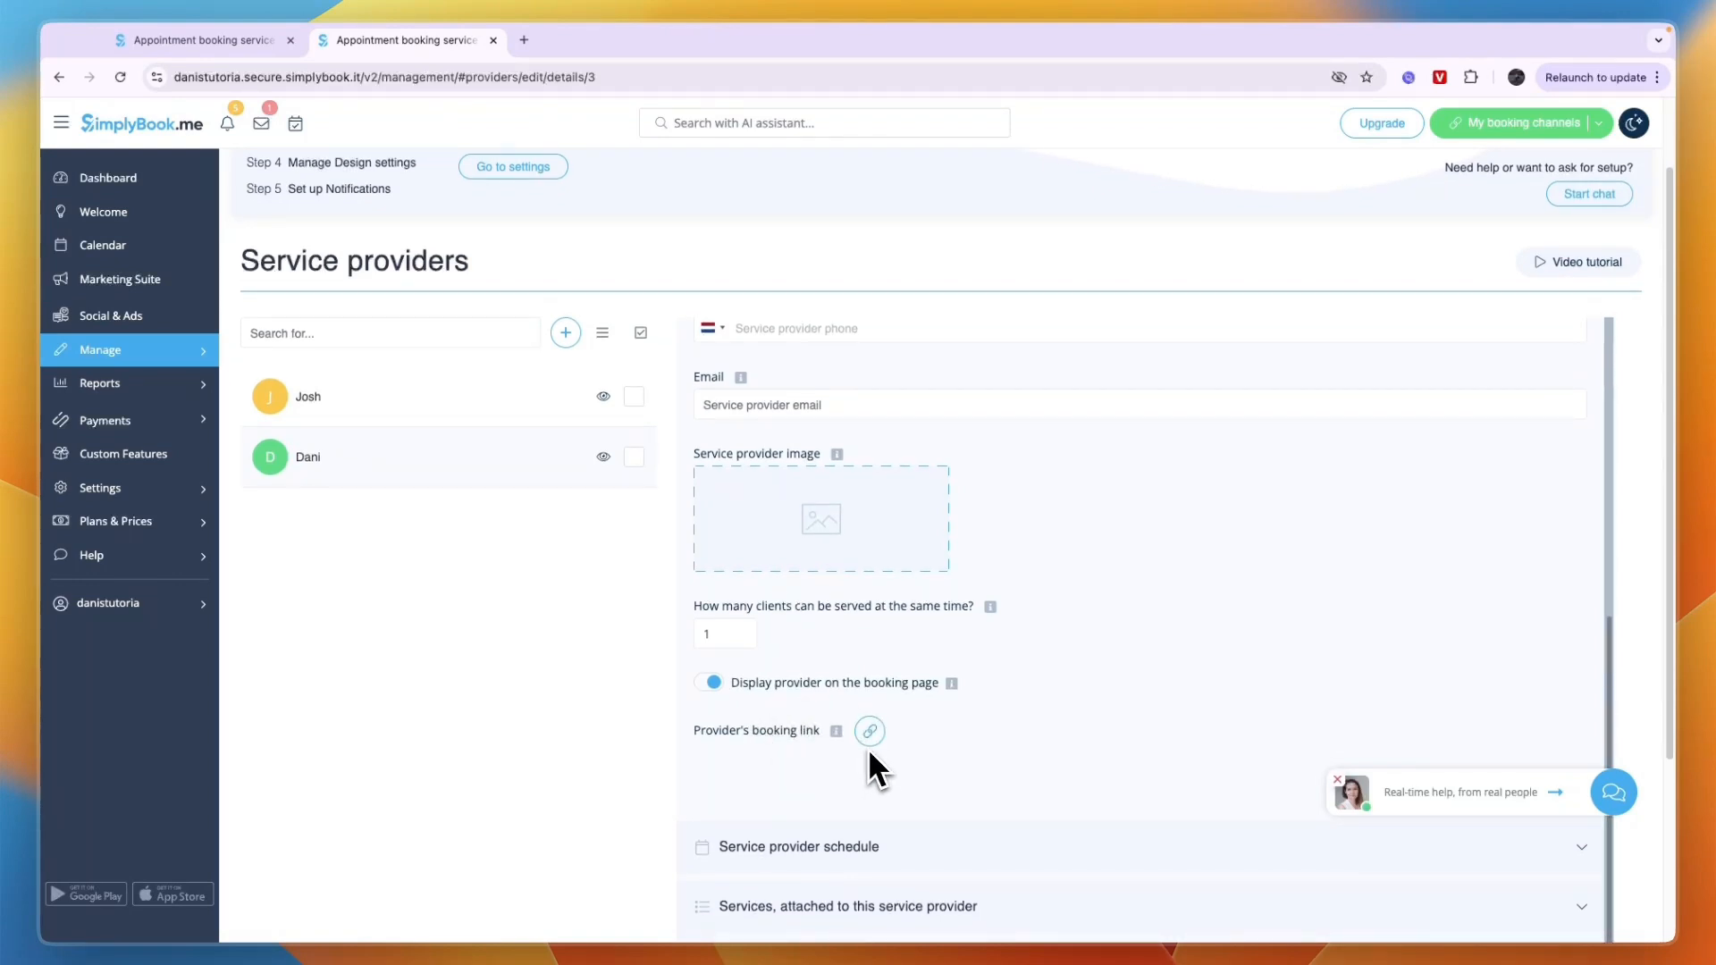
{"action": "scroll", "coordinate": [823, 747], "scroll_direction": "down", "scroll_amount": 4}
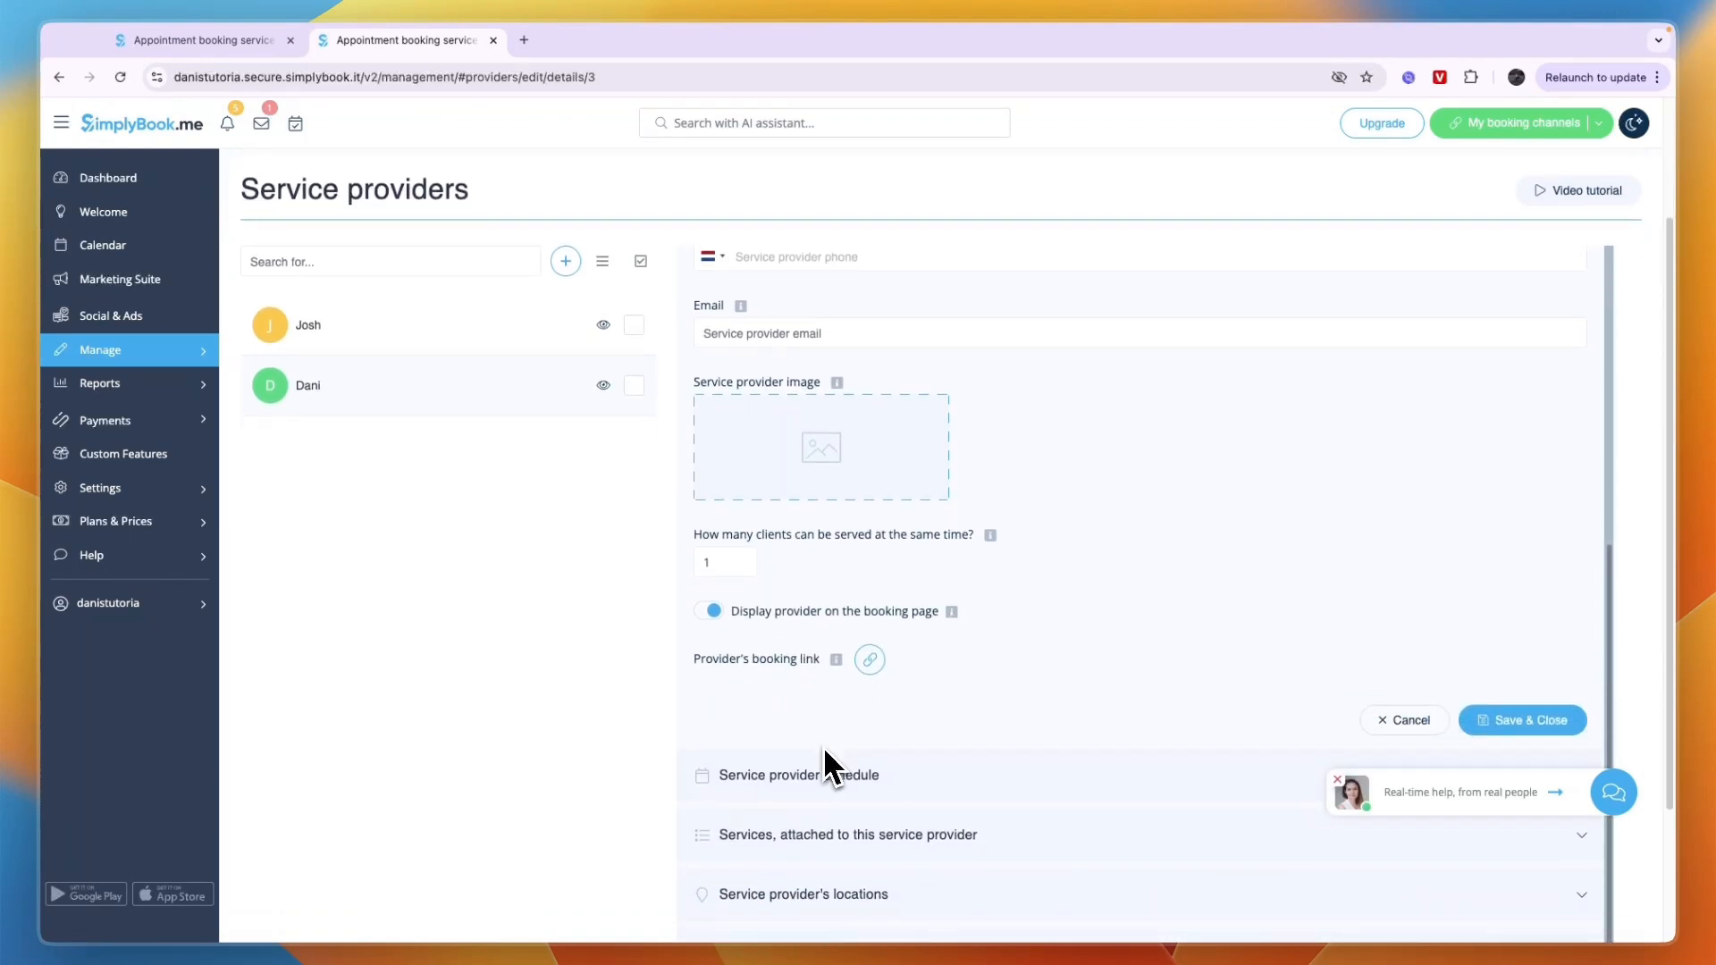
- In the second provider's schedule, end Friday's working hours at 11:50 and turn off Wednesday and Saturday
{"action": "left_click", "coordinate": [869, 666]}
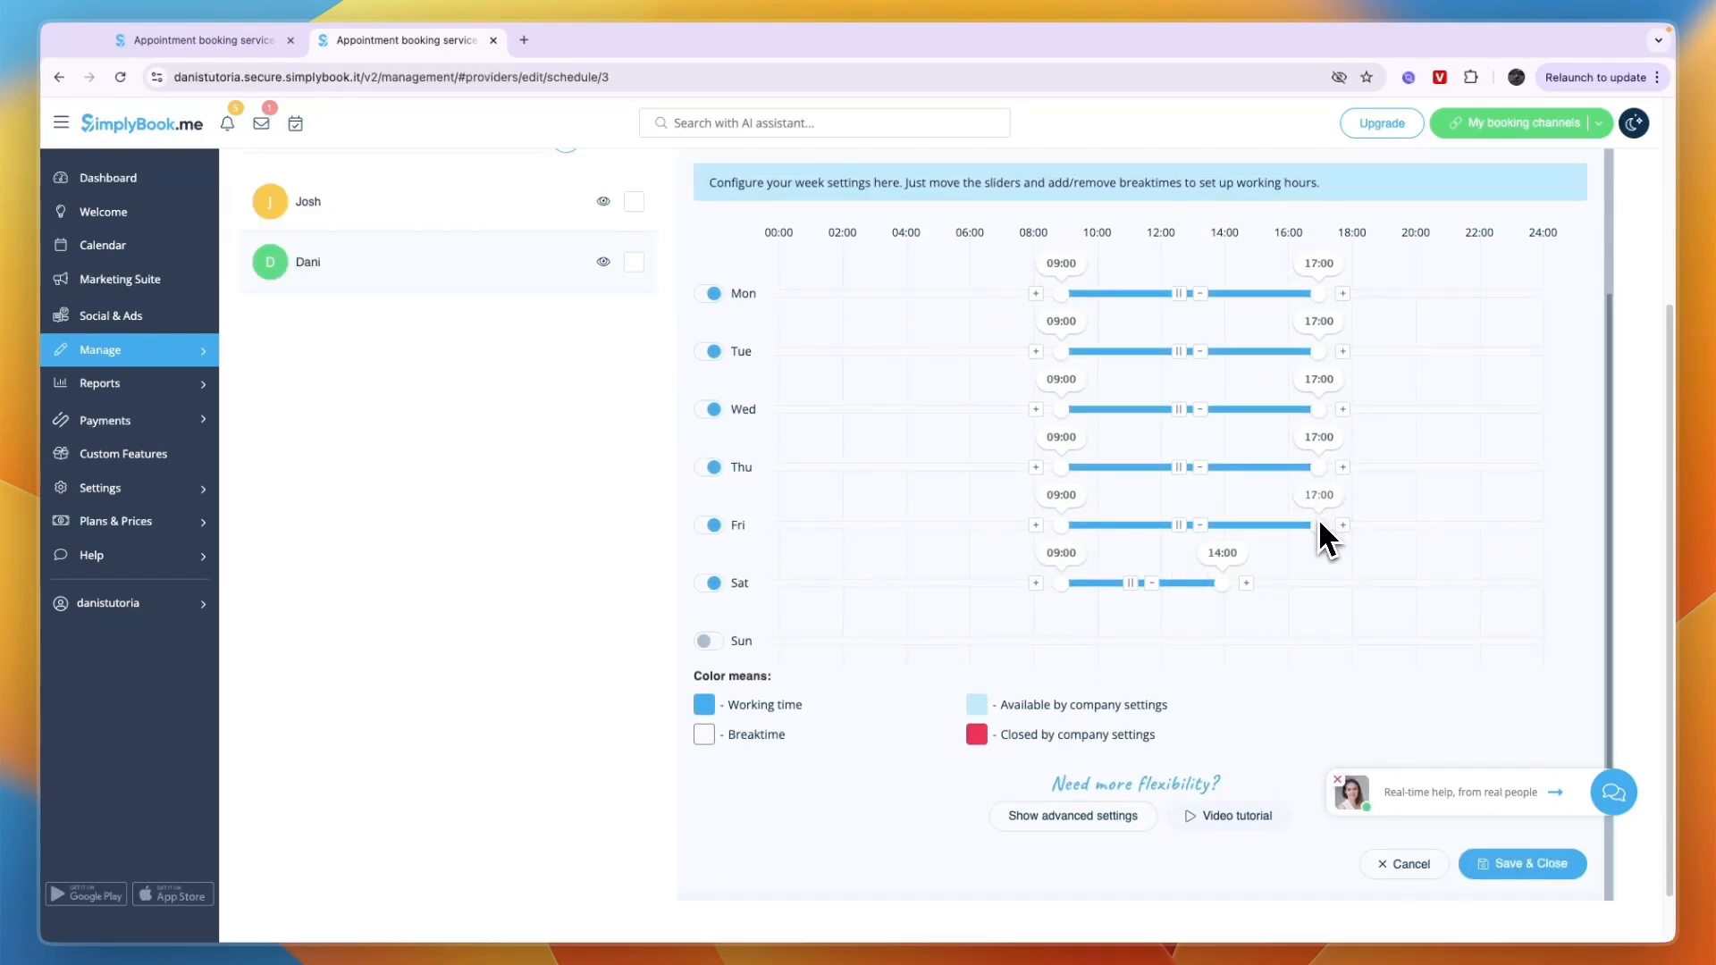
{"action": "left_click_drag", "start_coordinate": [1318, 525], "coordinate": [1147, 527]}
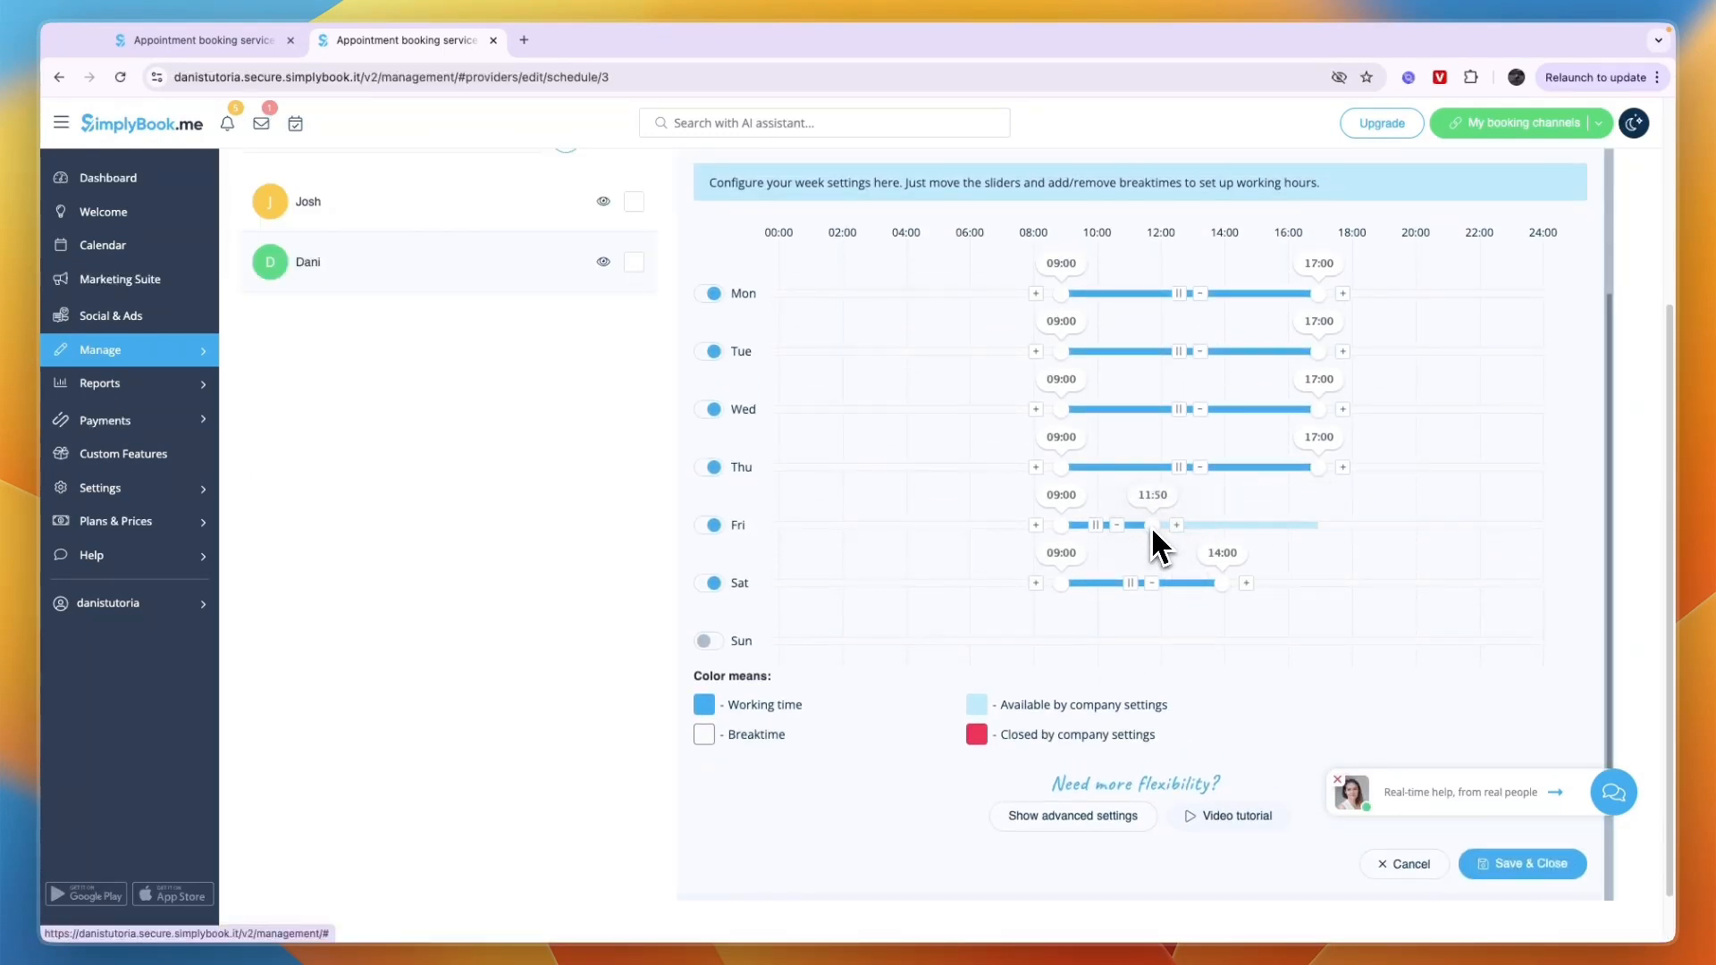
{"action": "left_click", "coordinate": [704, 411]}
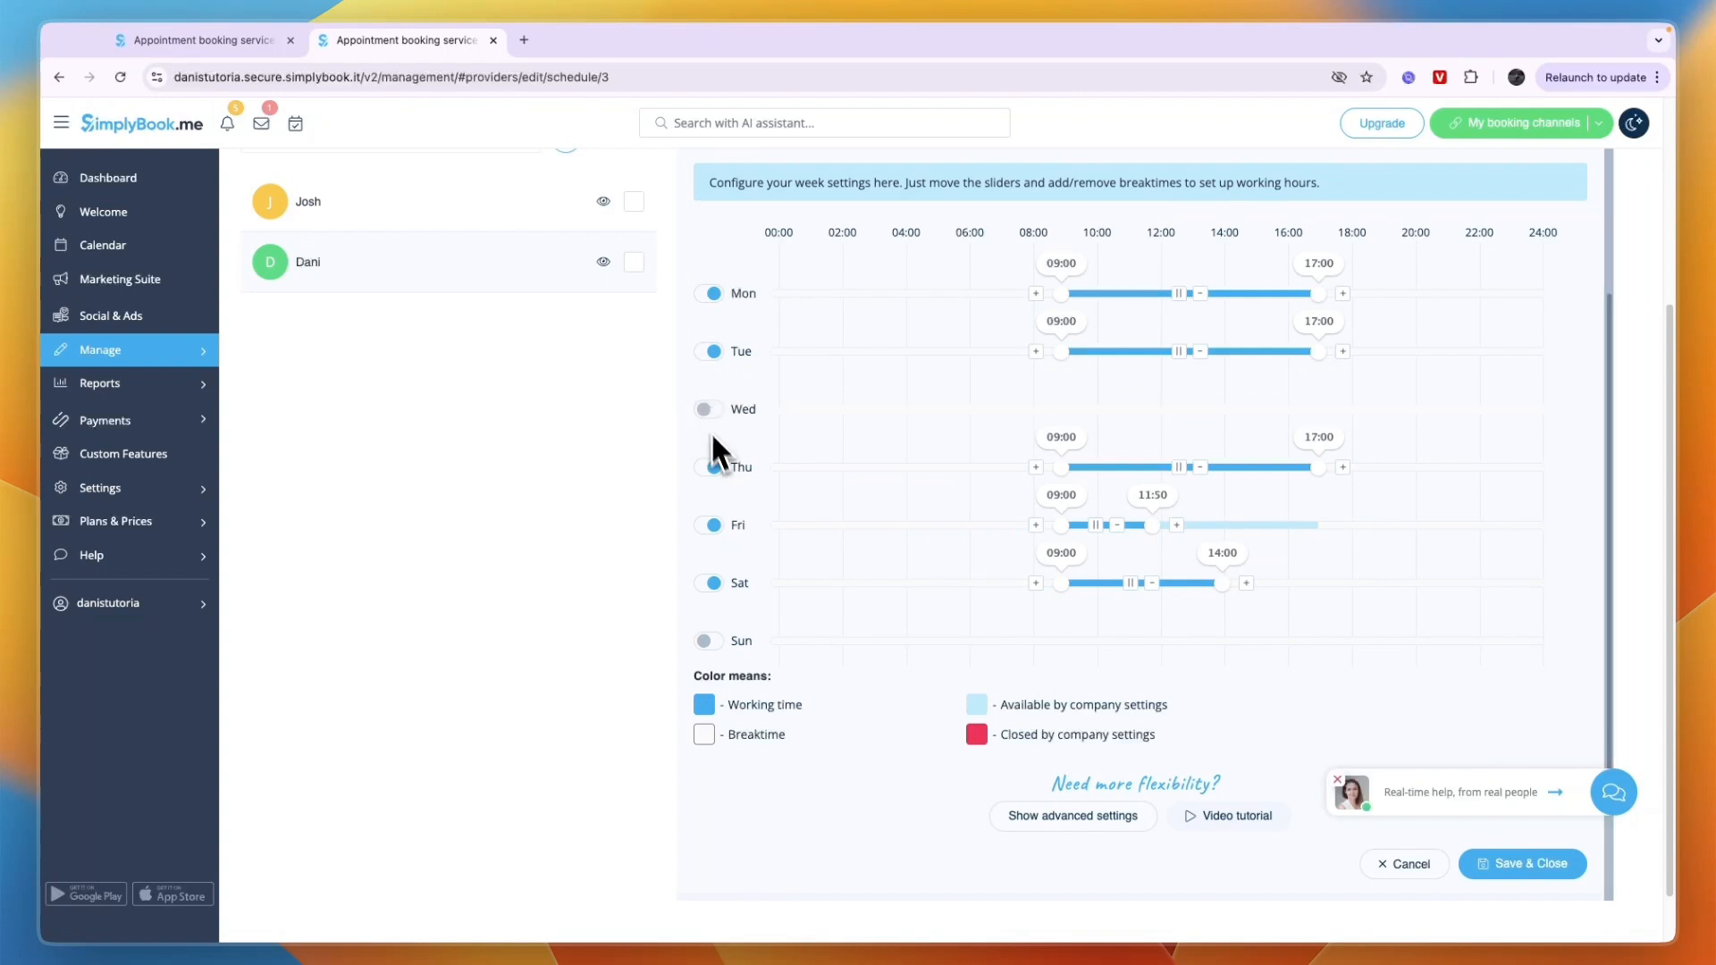
{"action": "left_click", "coordinate": [713, 584]}
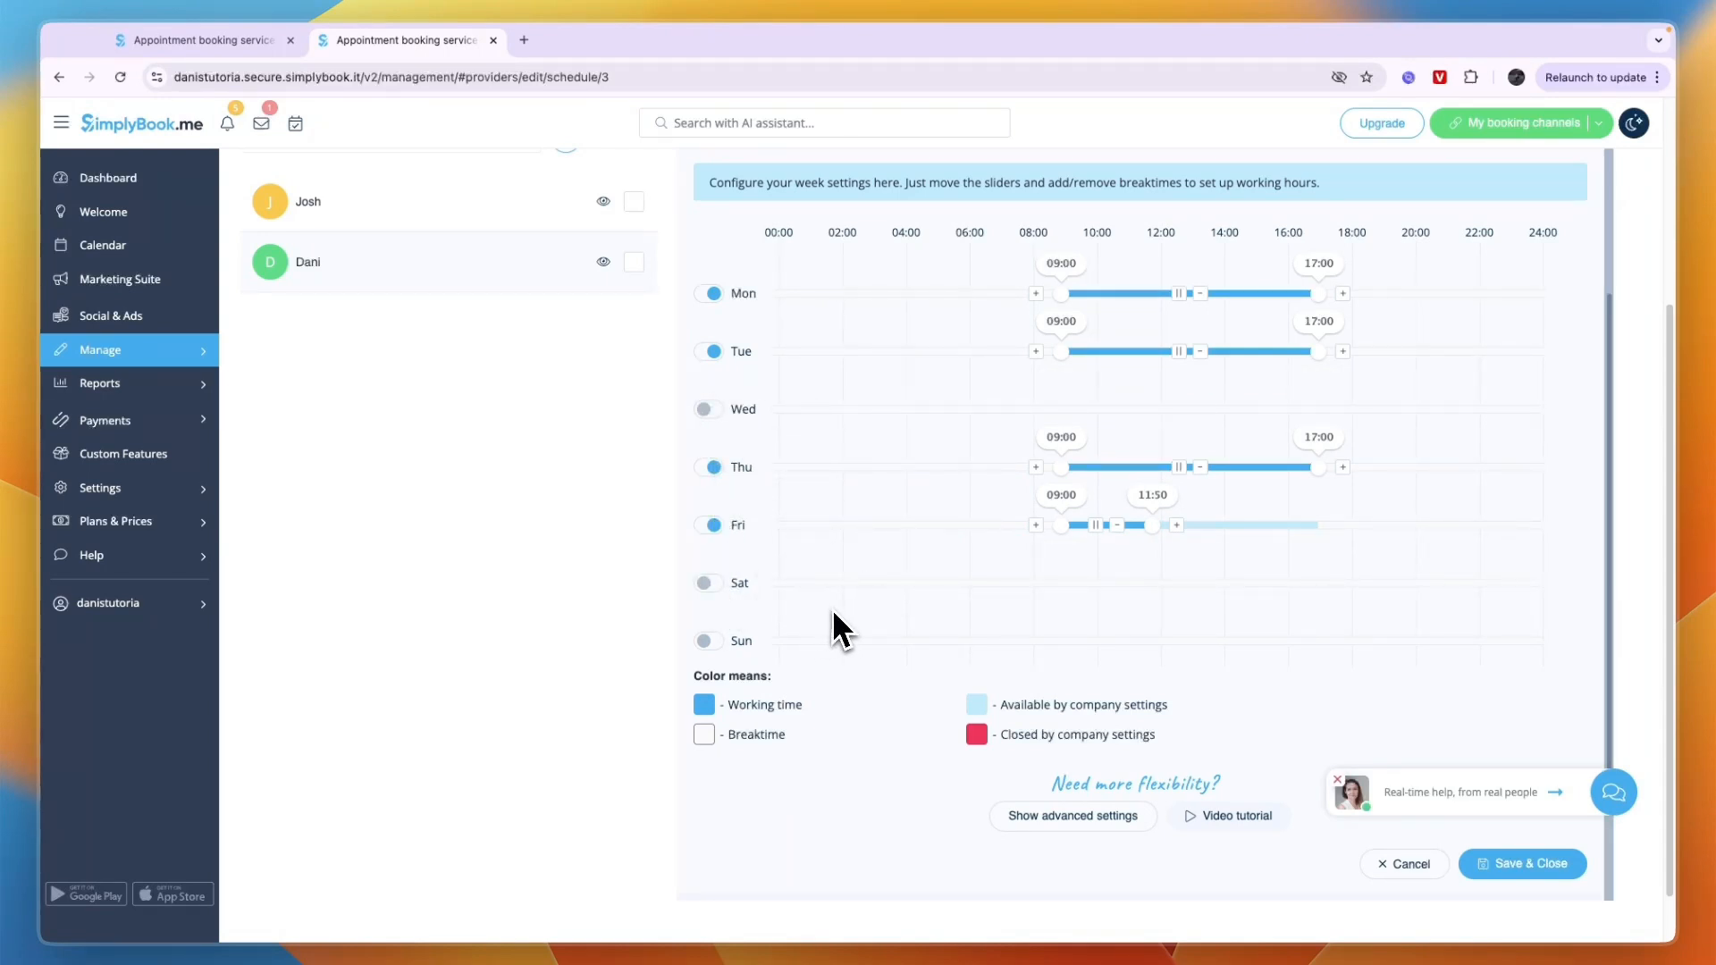
- Attach the services Cut womens hair and Cut and dye womens hair to the second provider and save
{"action": "scroll", "coordinate": [804, 653], "scroll_direction": "down", "scroll_amount": 1}
{"action": "scroll", "coordinate": [778, 731], "scroll_direction": "down", "scroll_amount": 1}
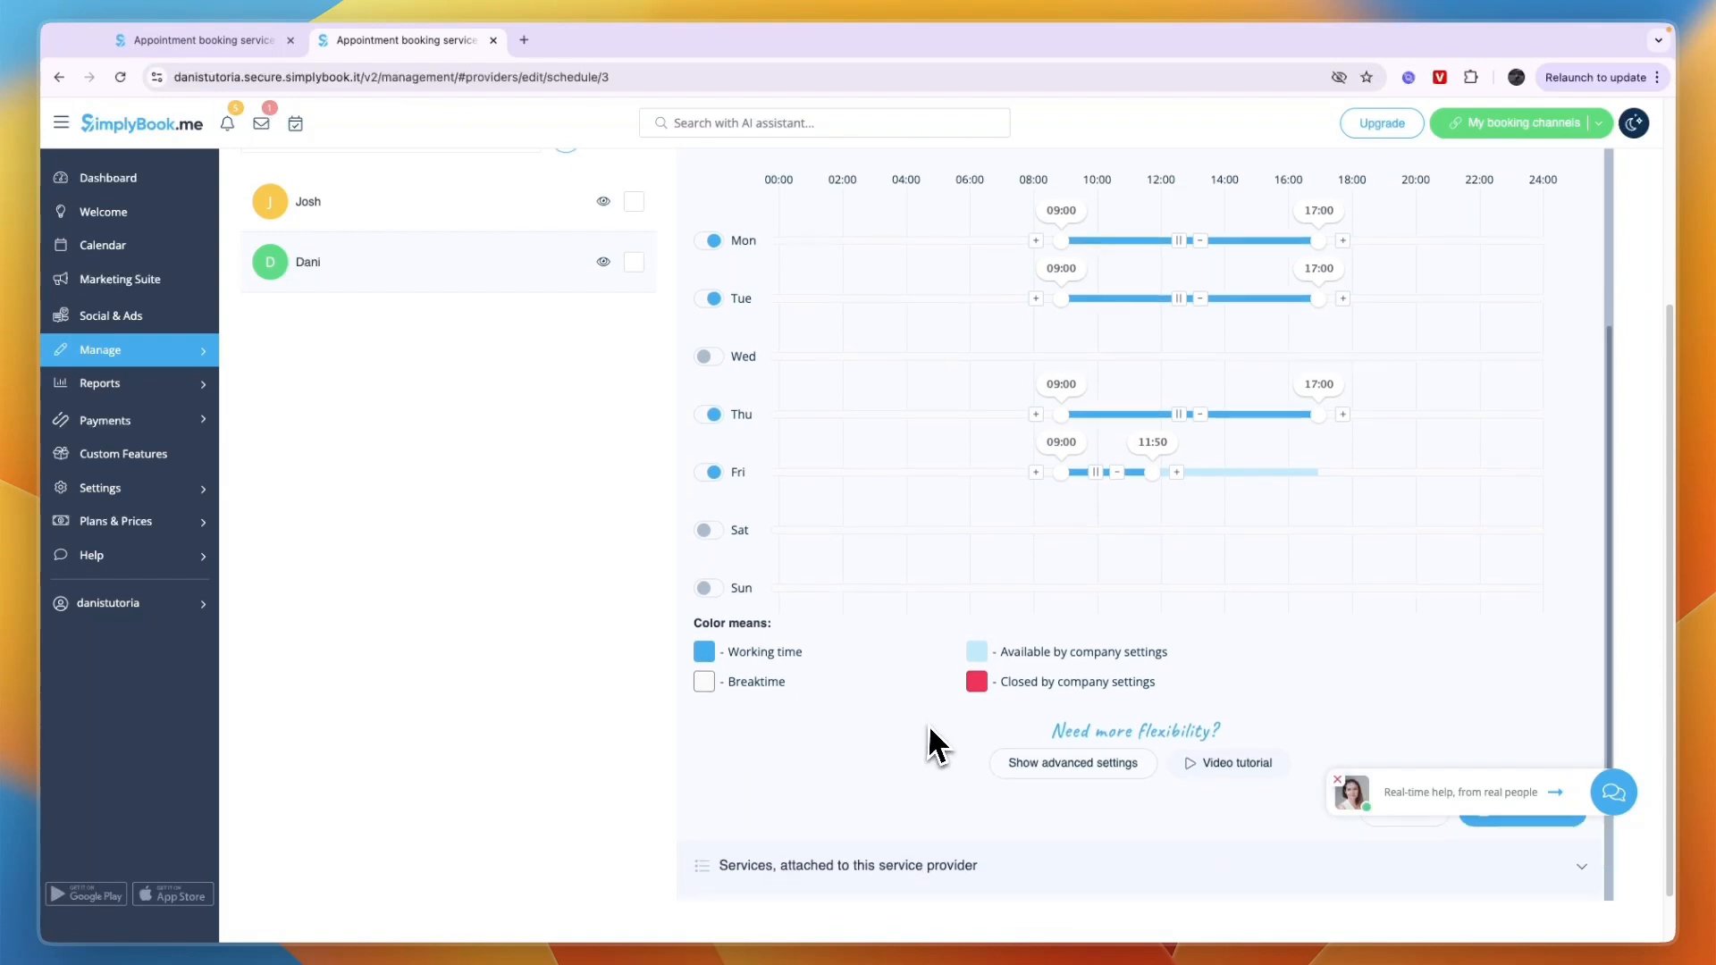
{"action": "scroll", "coordinate": [930, 742], "scroll_direction": "down", "scroll_amount": 4}
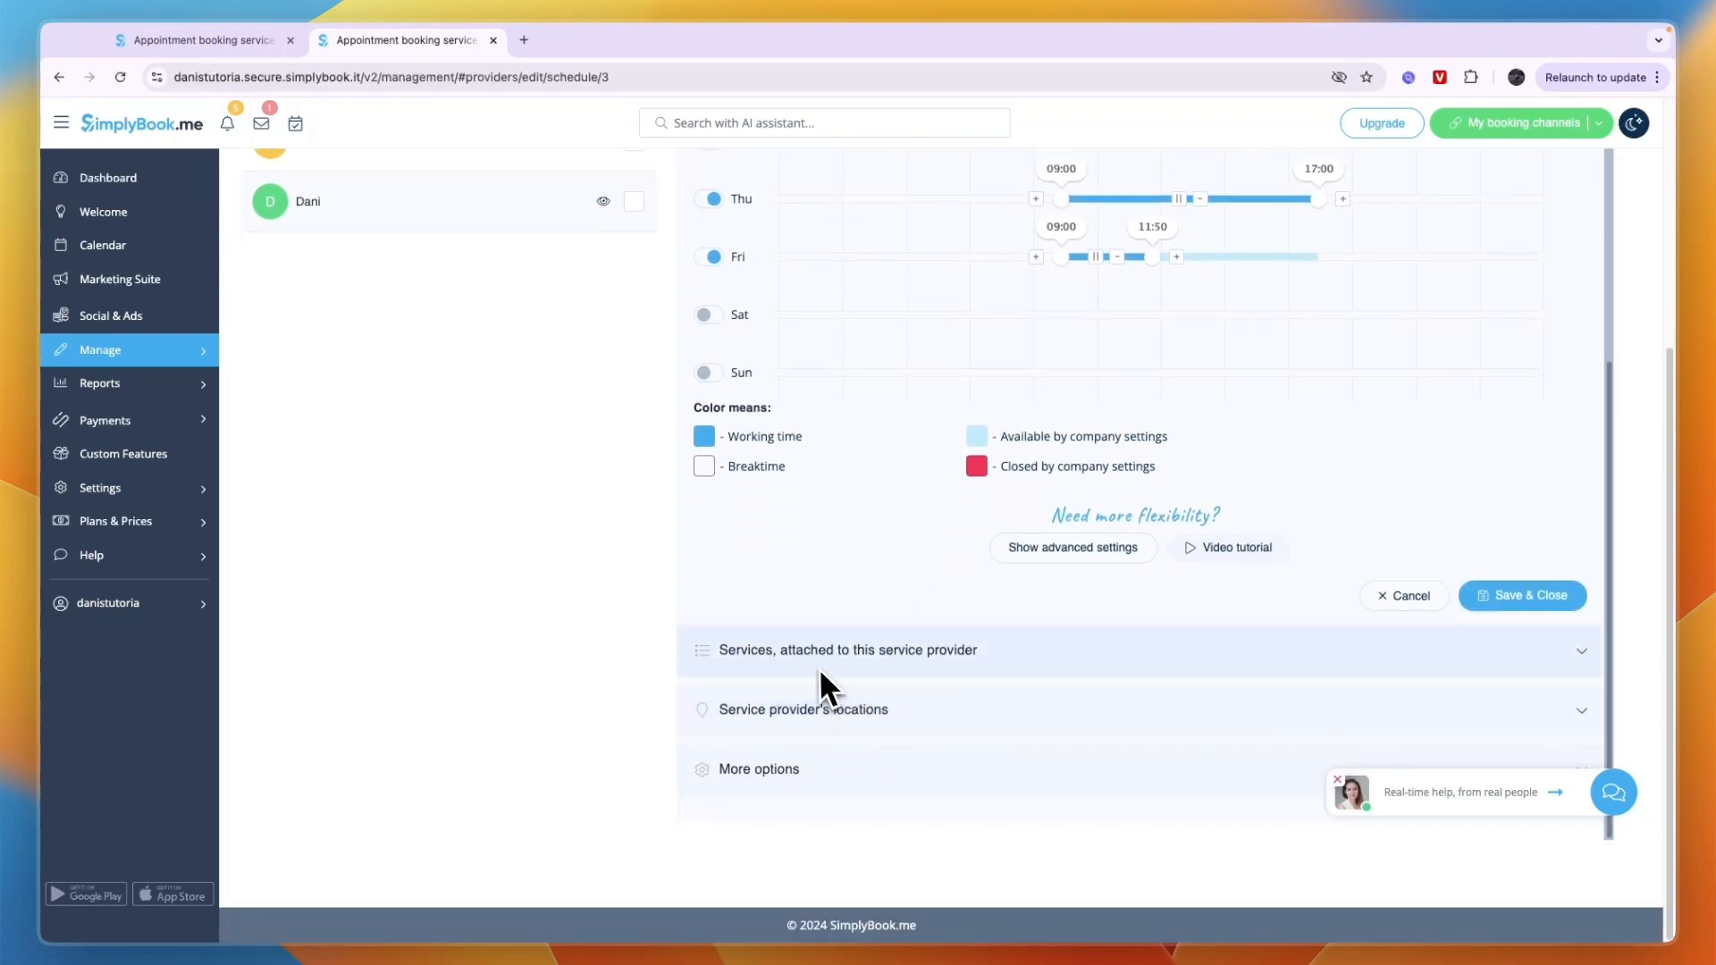
{"action": "left_click", "coordinate": [819, 666]}
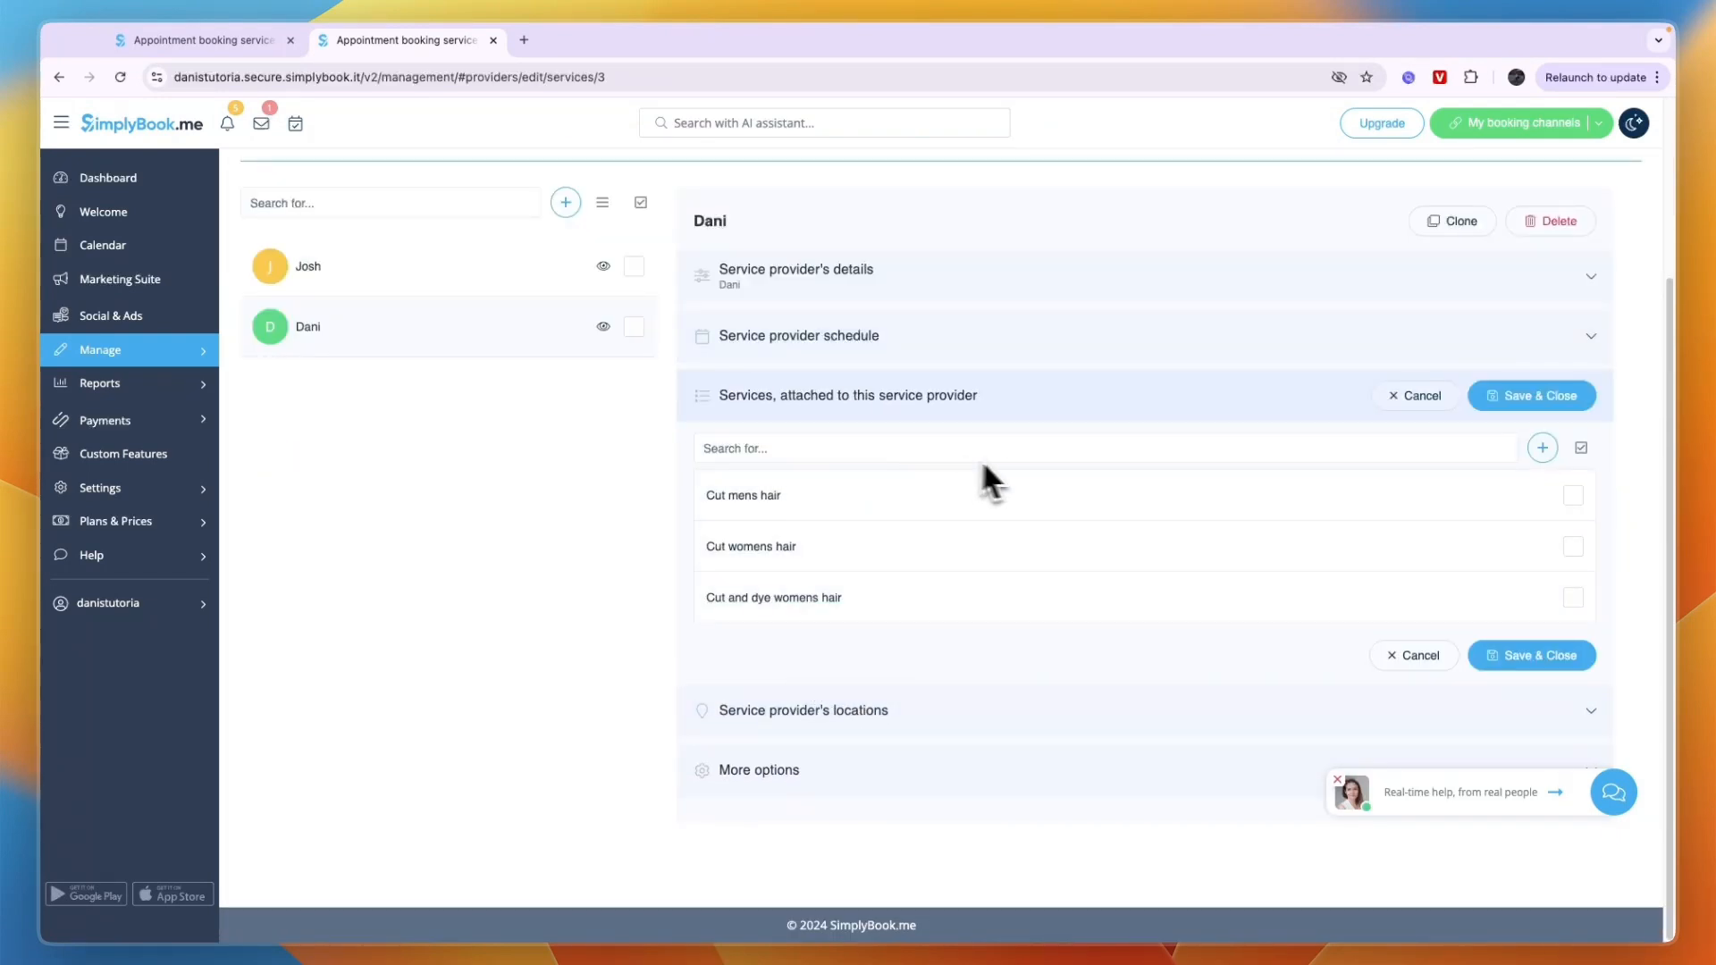
{"action": "left_click", "coordinate": [1573, 546]}
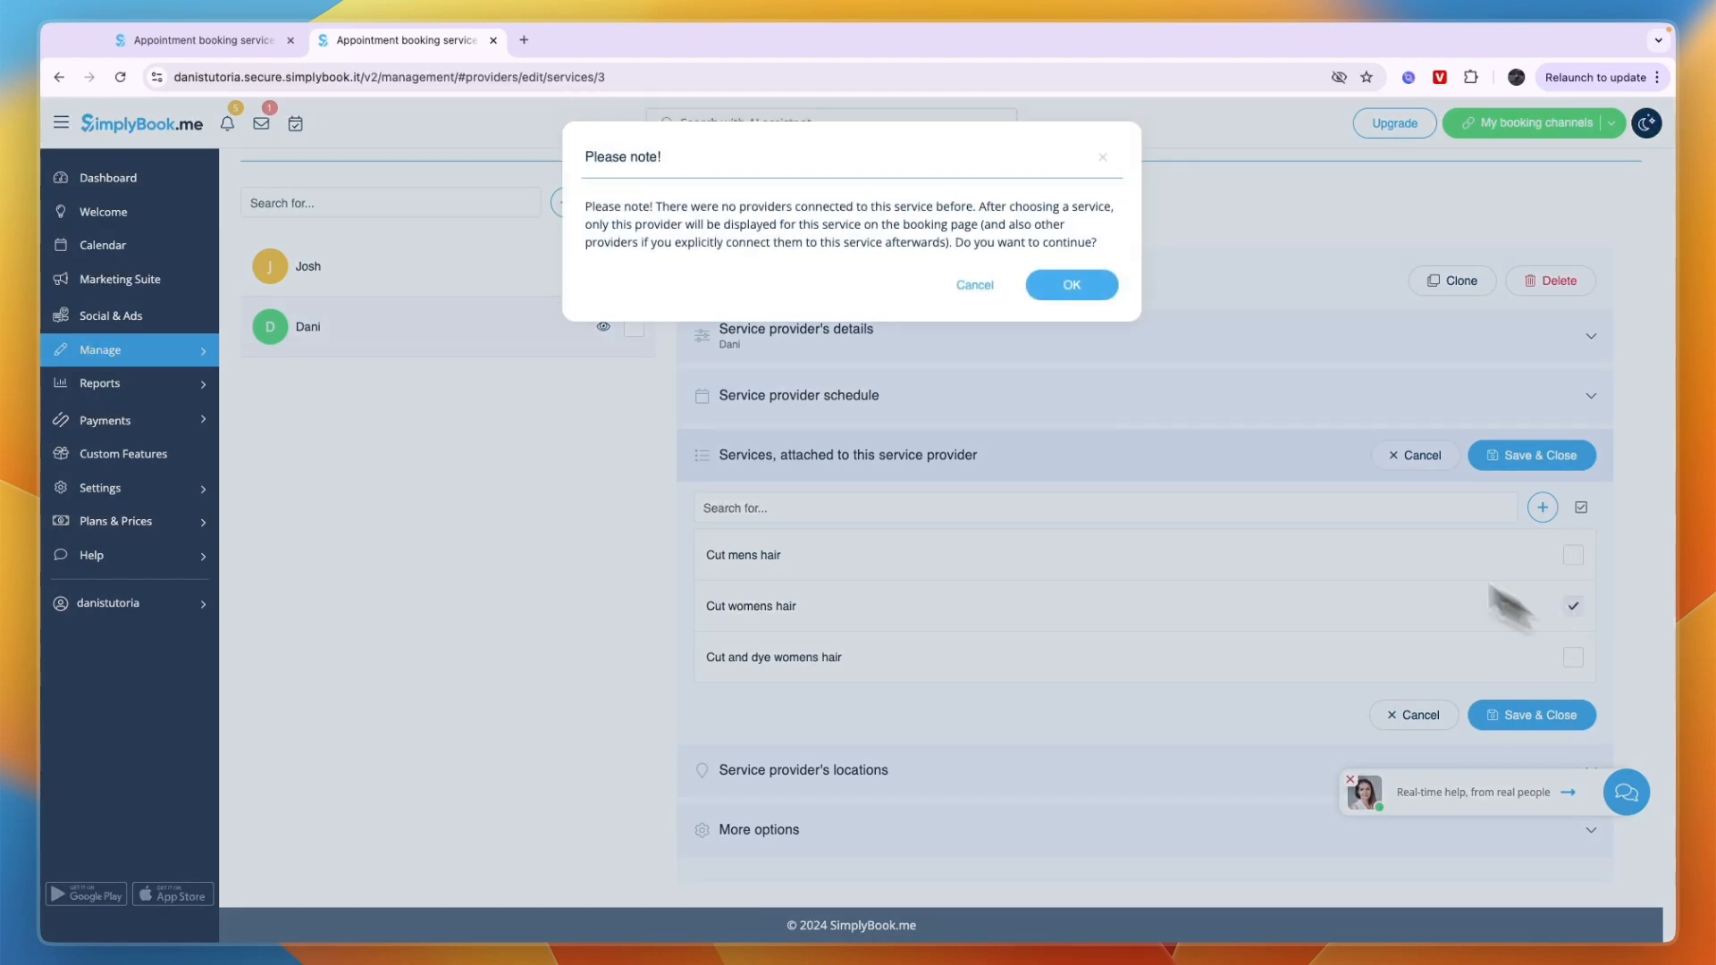
{"action": "left_click", "coordinate": [1082, 286]}
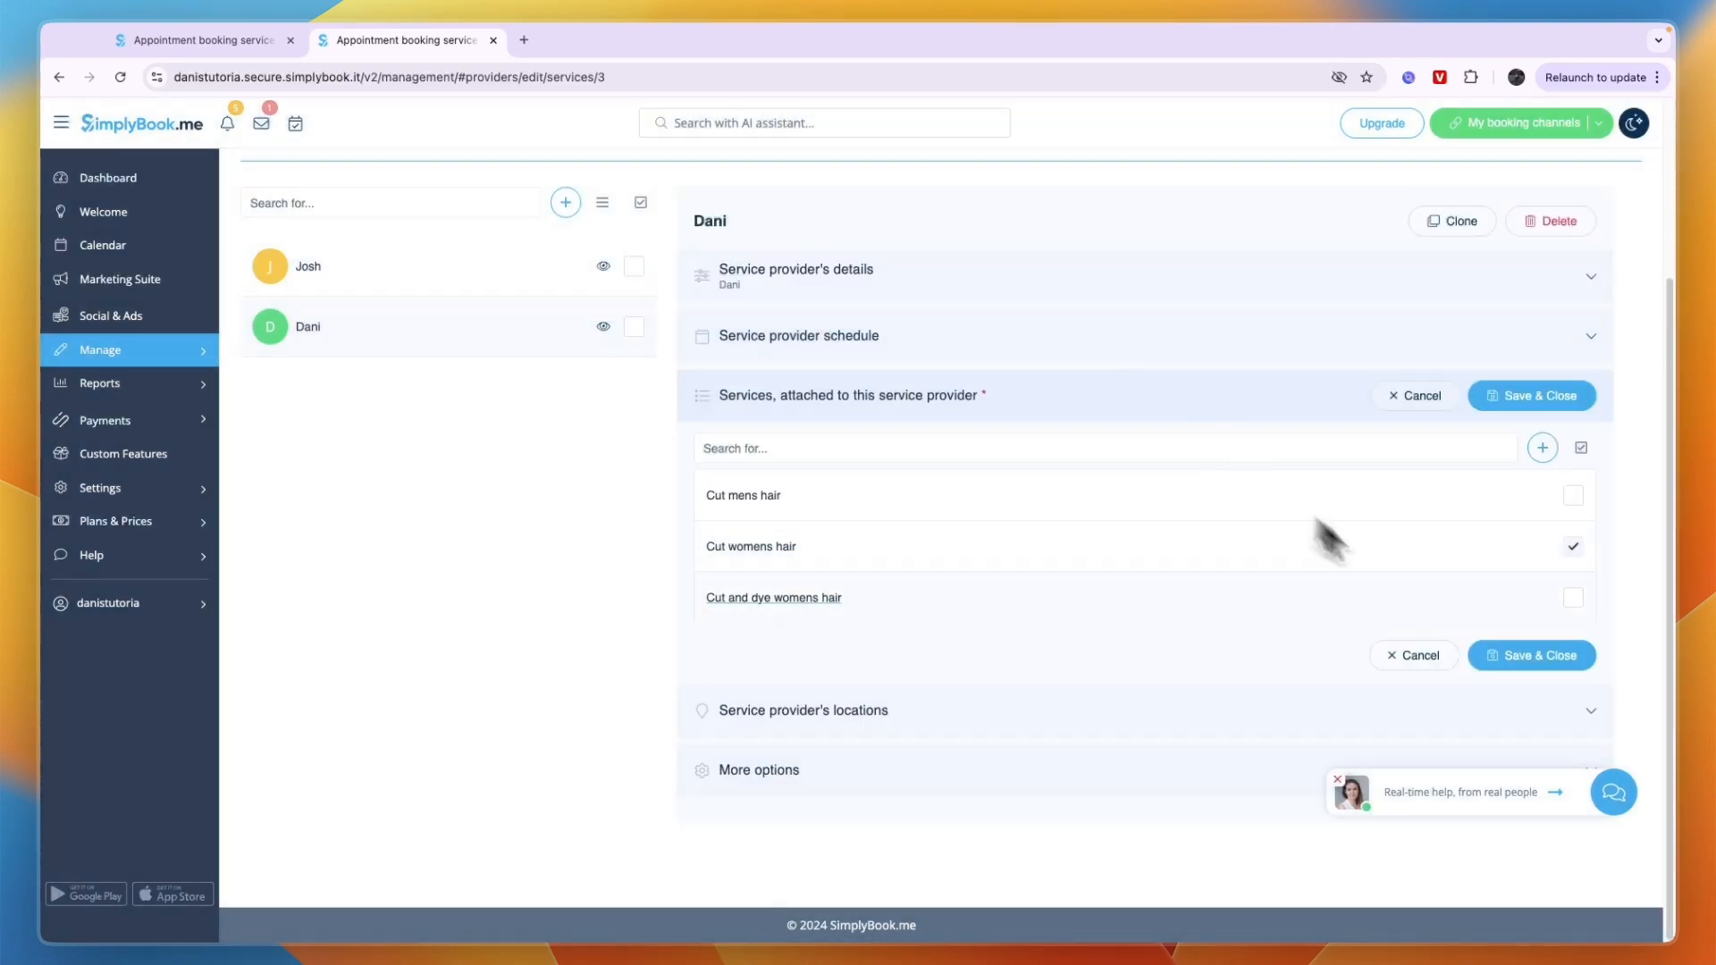
{"action": "left_click", "coordinate": [1573, 597]}
{"action": "left_click", "coordinate": [1082, 286]}
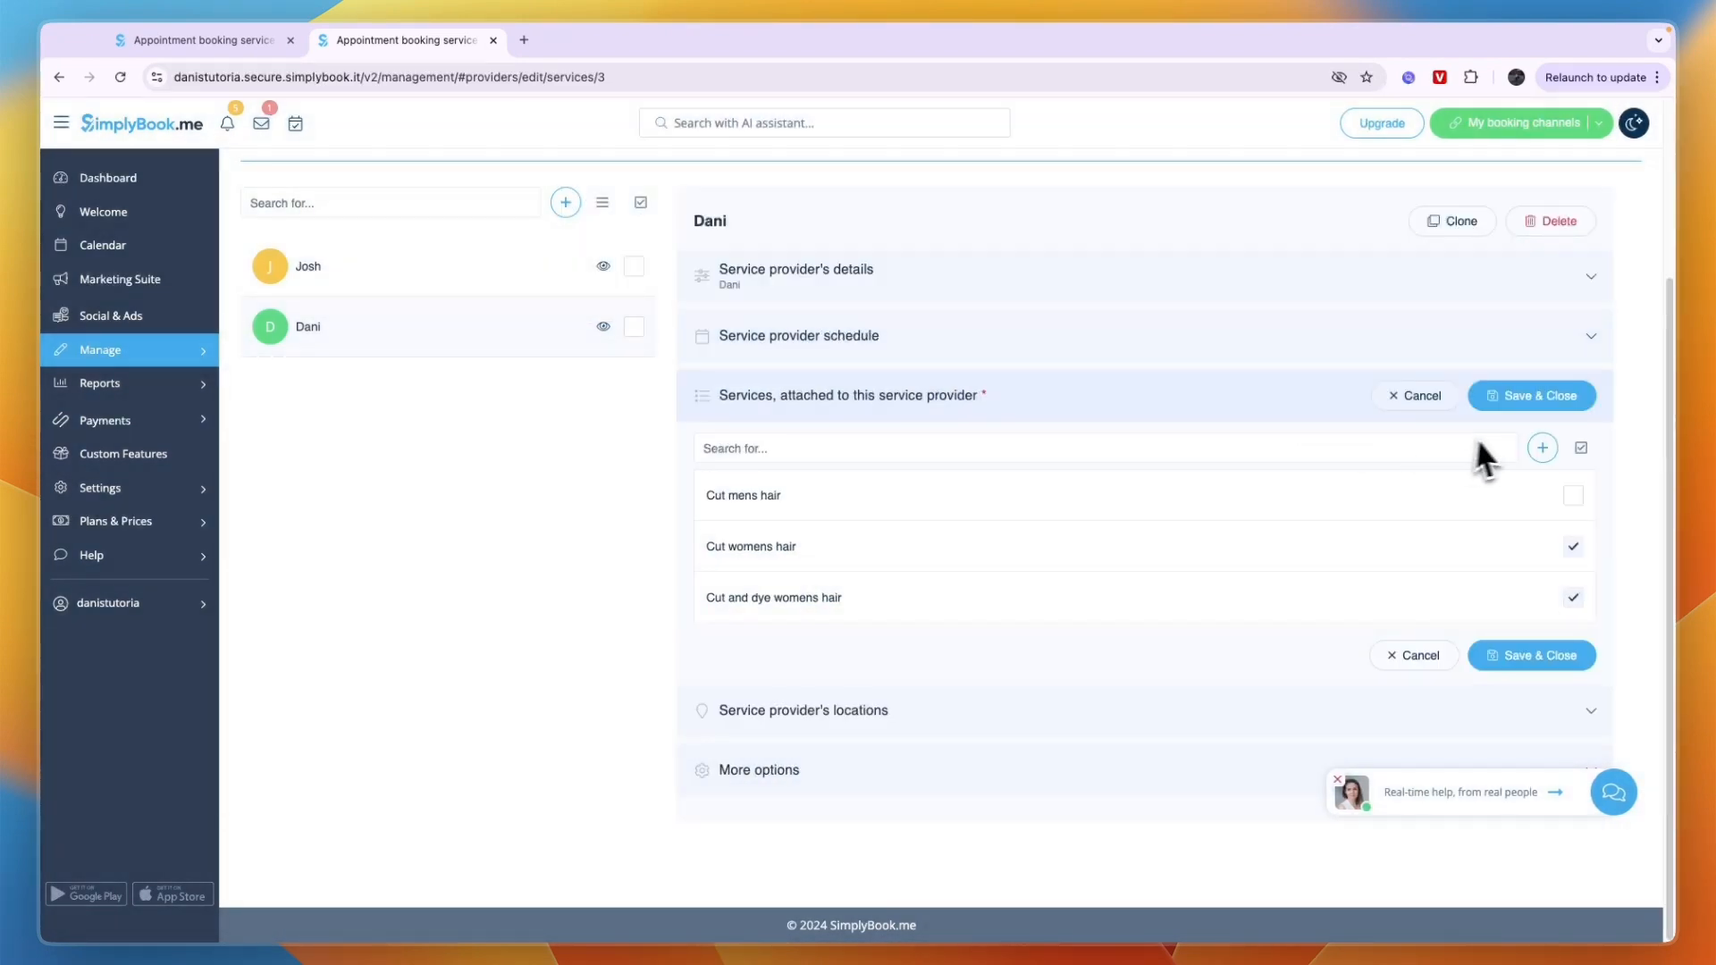
{"action": "left_click", "coordinate": [1516, 399]}
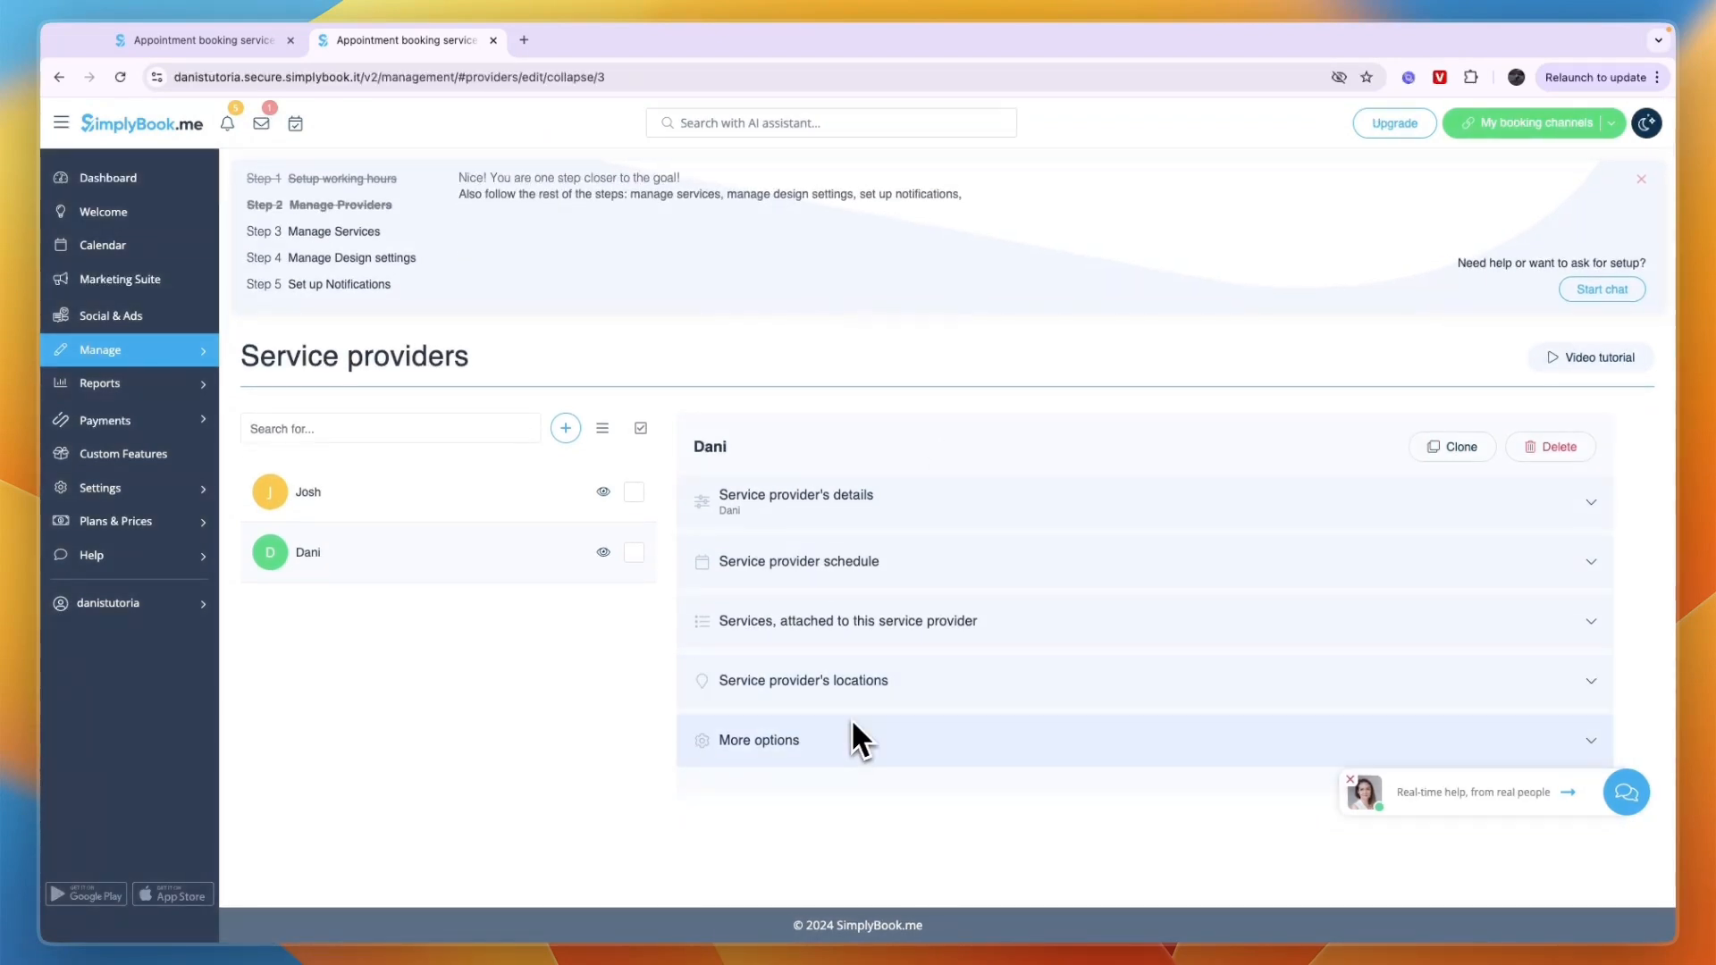
- Check the second provider's additional options and go to service management through setup step 3
{"action": "left_click", "coordinate": [849, 735]}
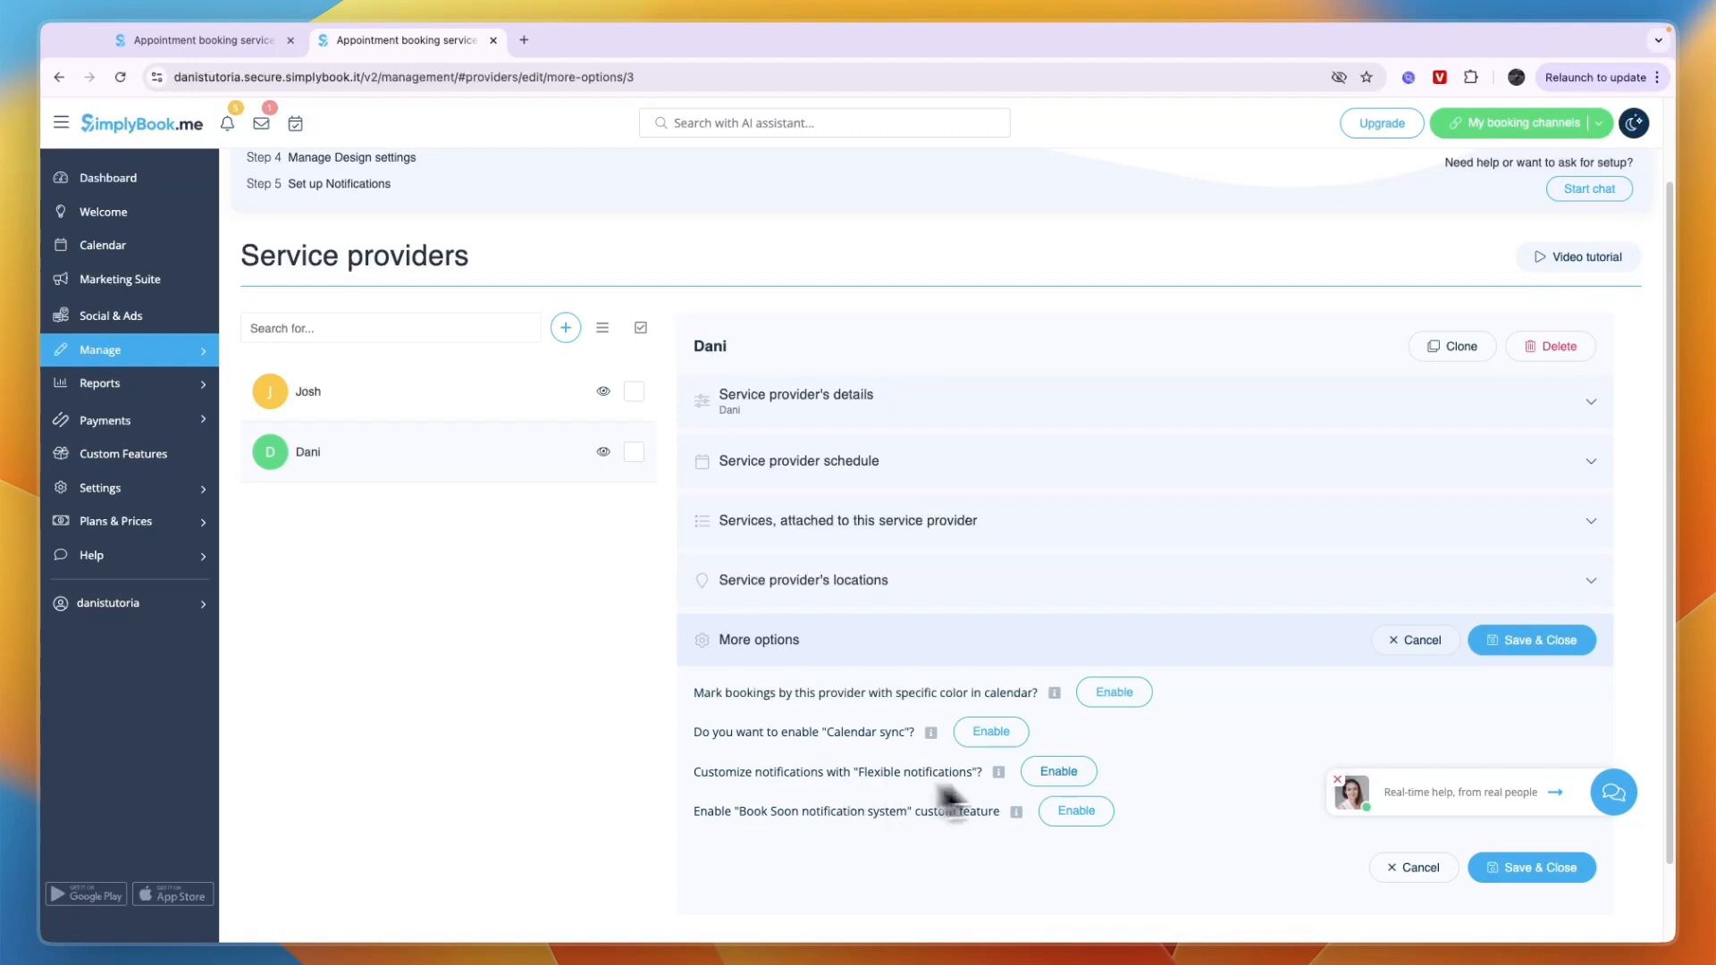
{"action": "scroll", "coordinate": [1068, 602], "scroll_direction": "up", "scroll_amount": 3}
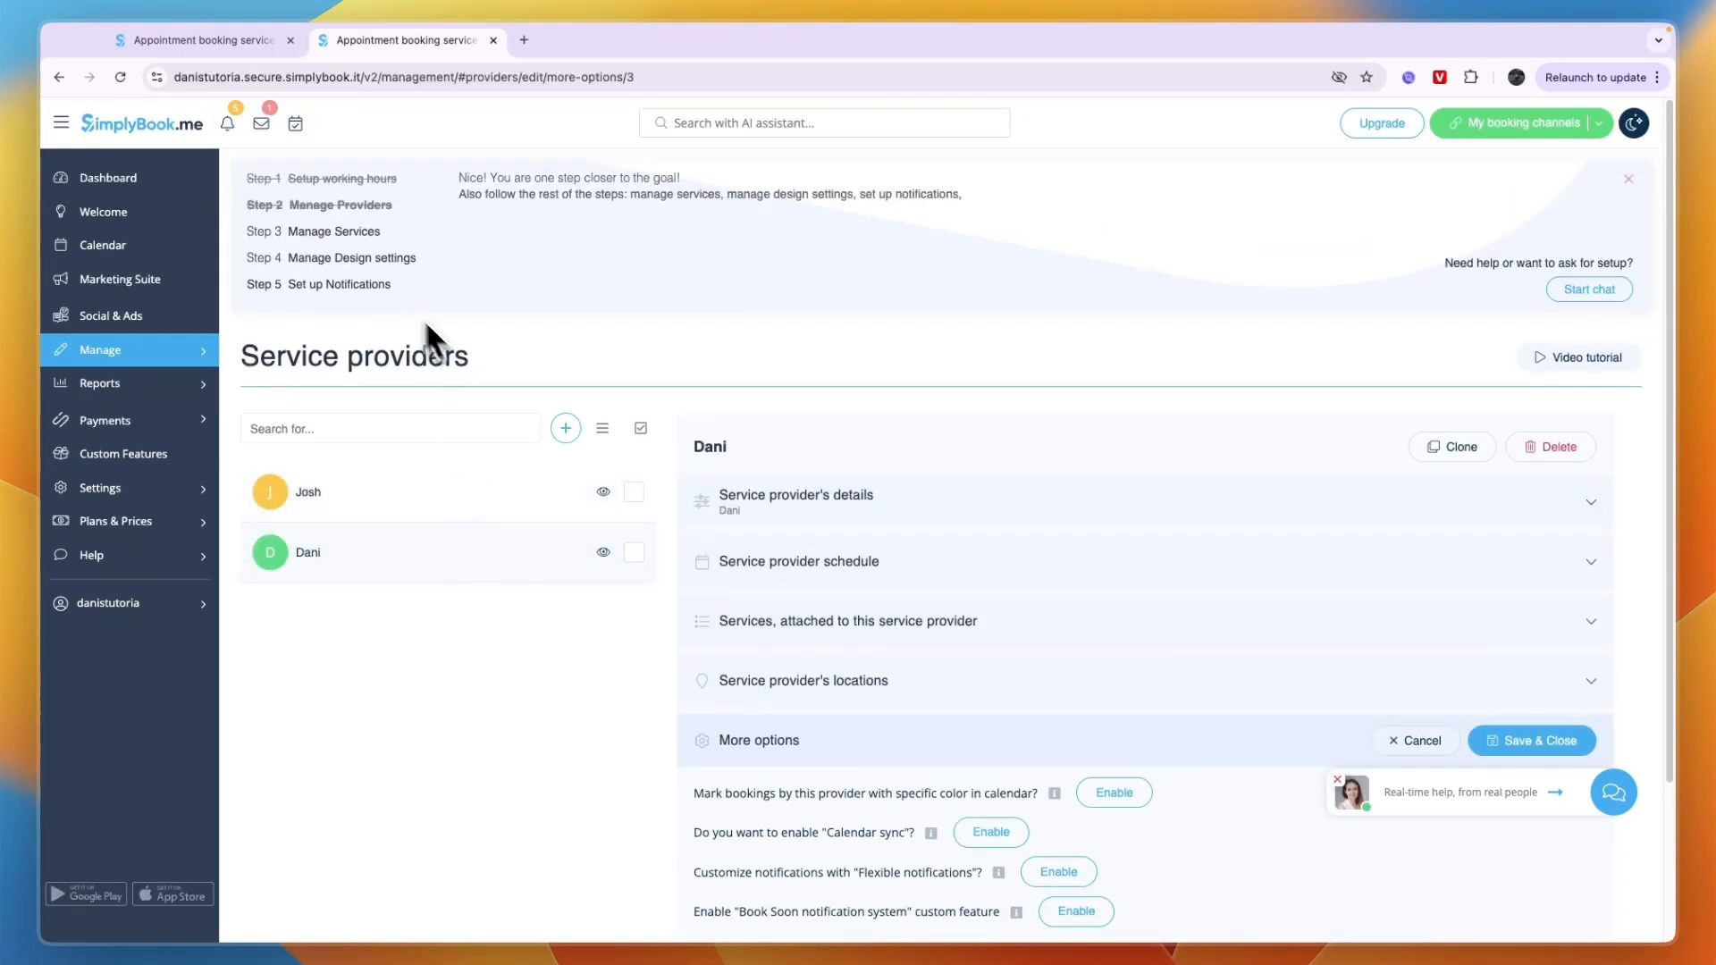
{"action": "left_click", "coordinate": [347, 229]}
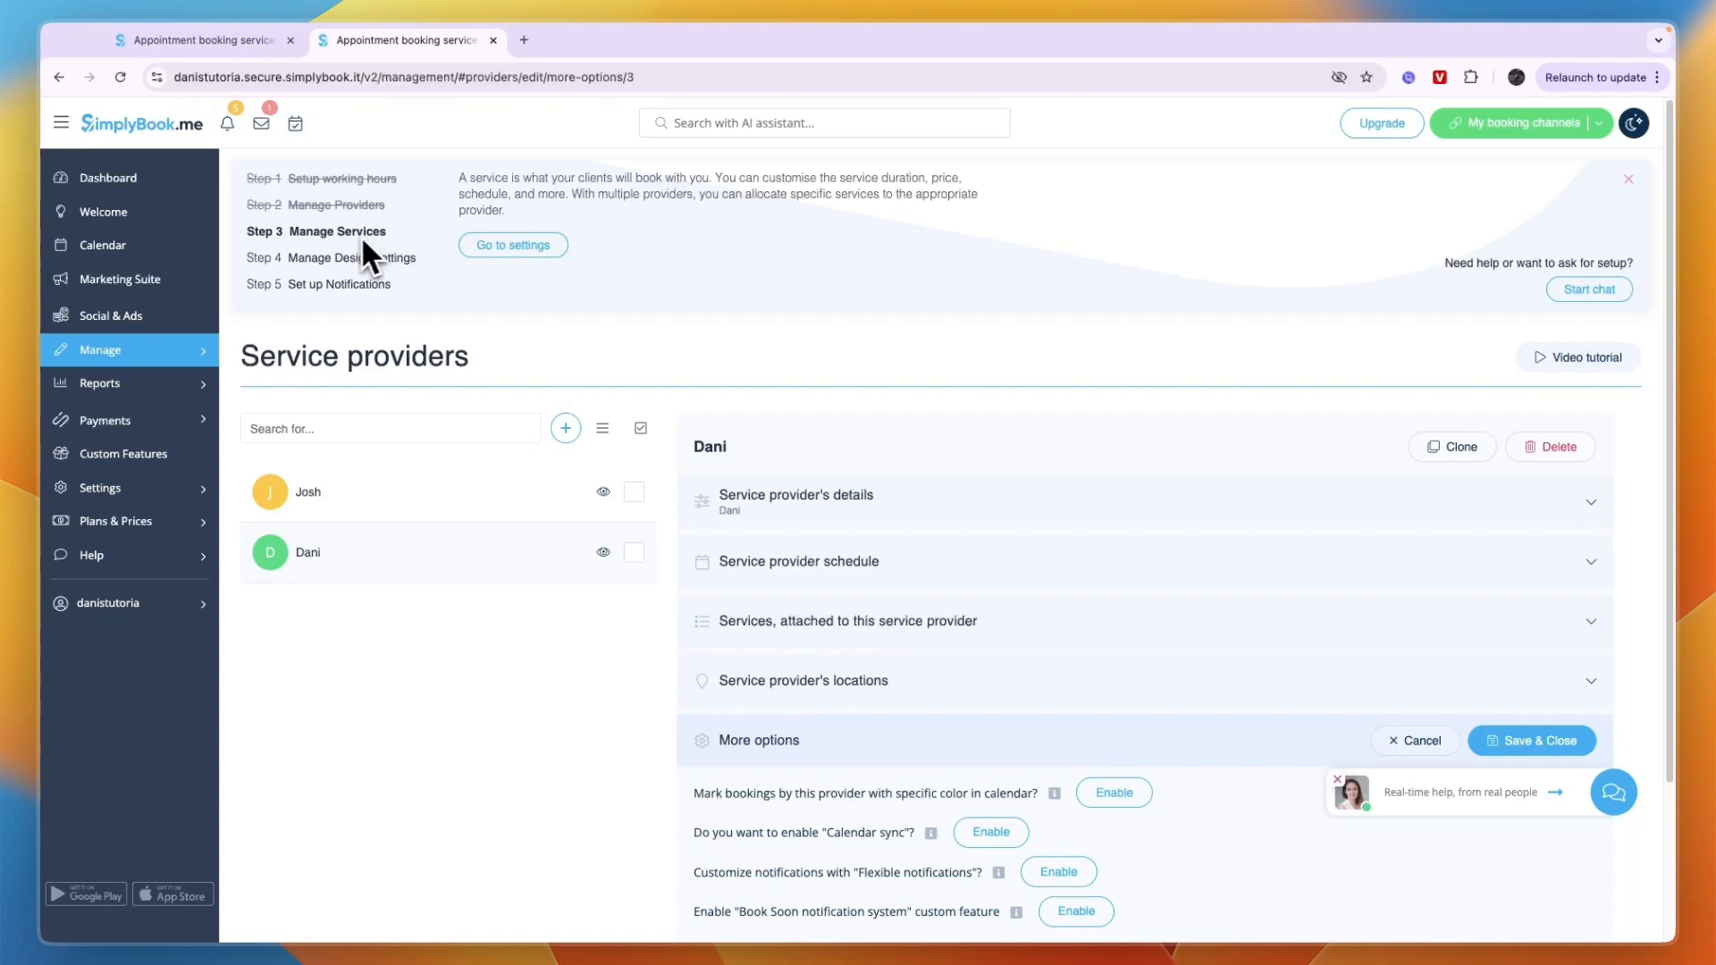
{"action": "left_click", "coordinate": [493, 252]}
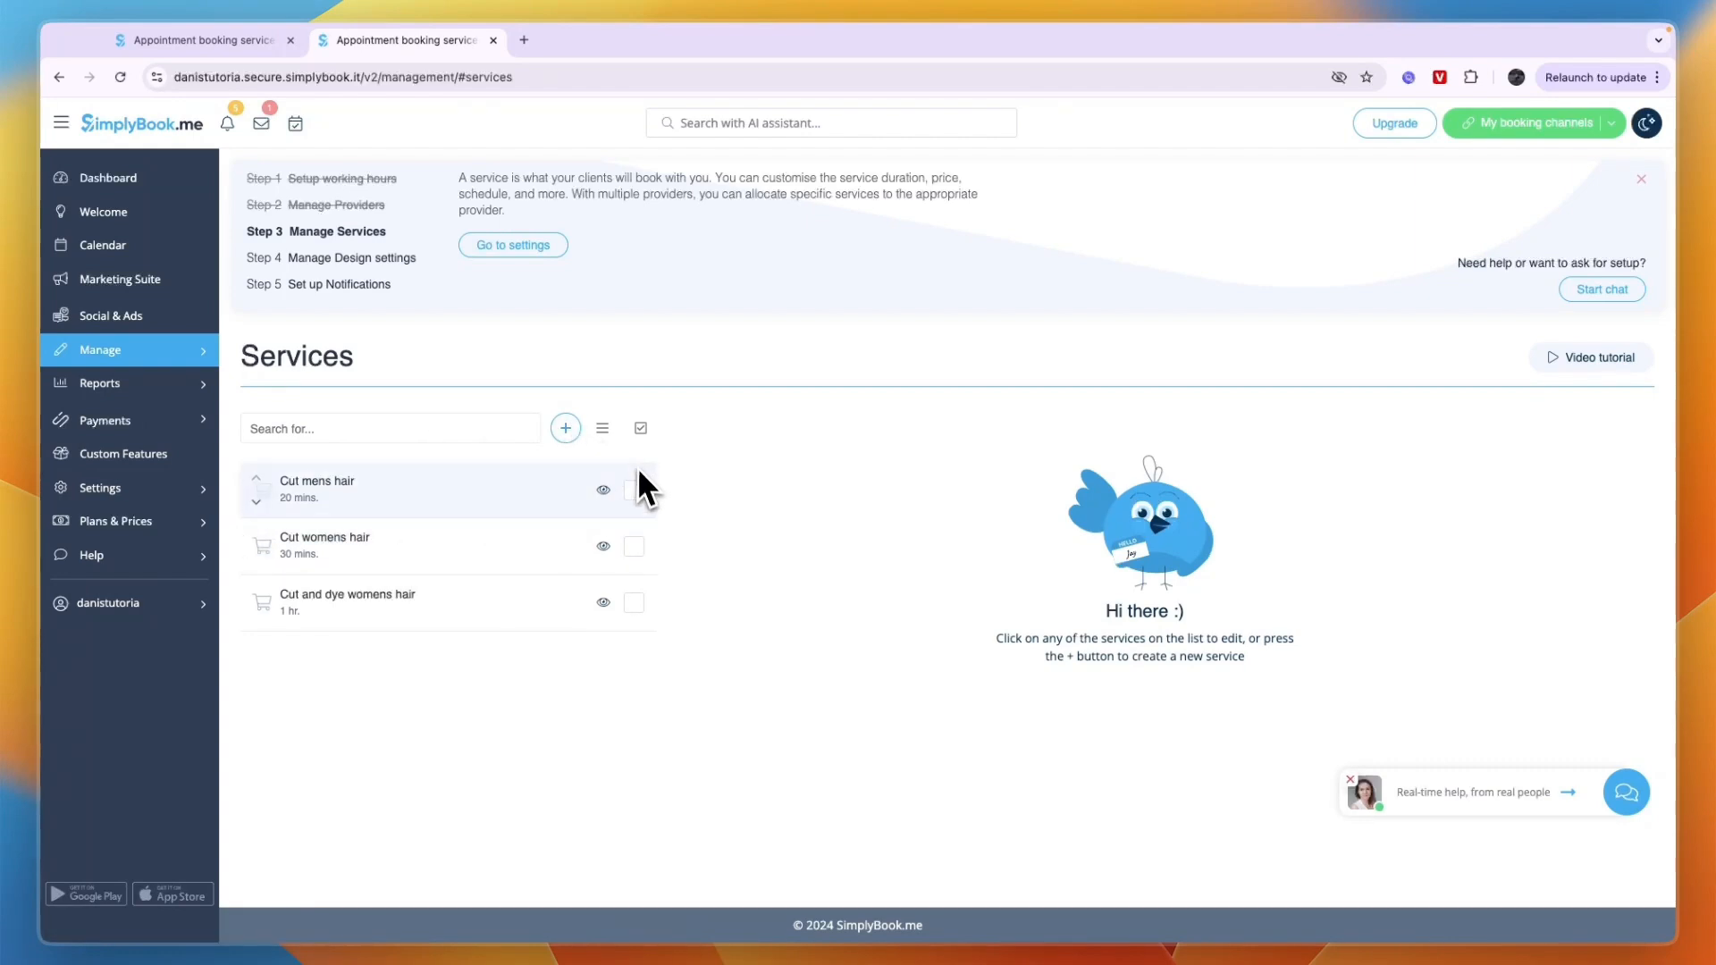
- Open the Cut mens hair service, review its description, image, price and tax details, and enable the feature for accepting deposits
{"action": "left_click", "coordinate": [337, 509]}
{"action": "scroll", "coordinate": [822, 537], "scroll_direction": "down", "scroll_amount": 3}
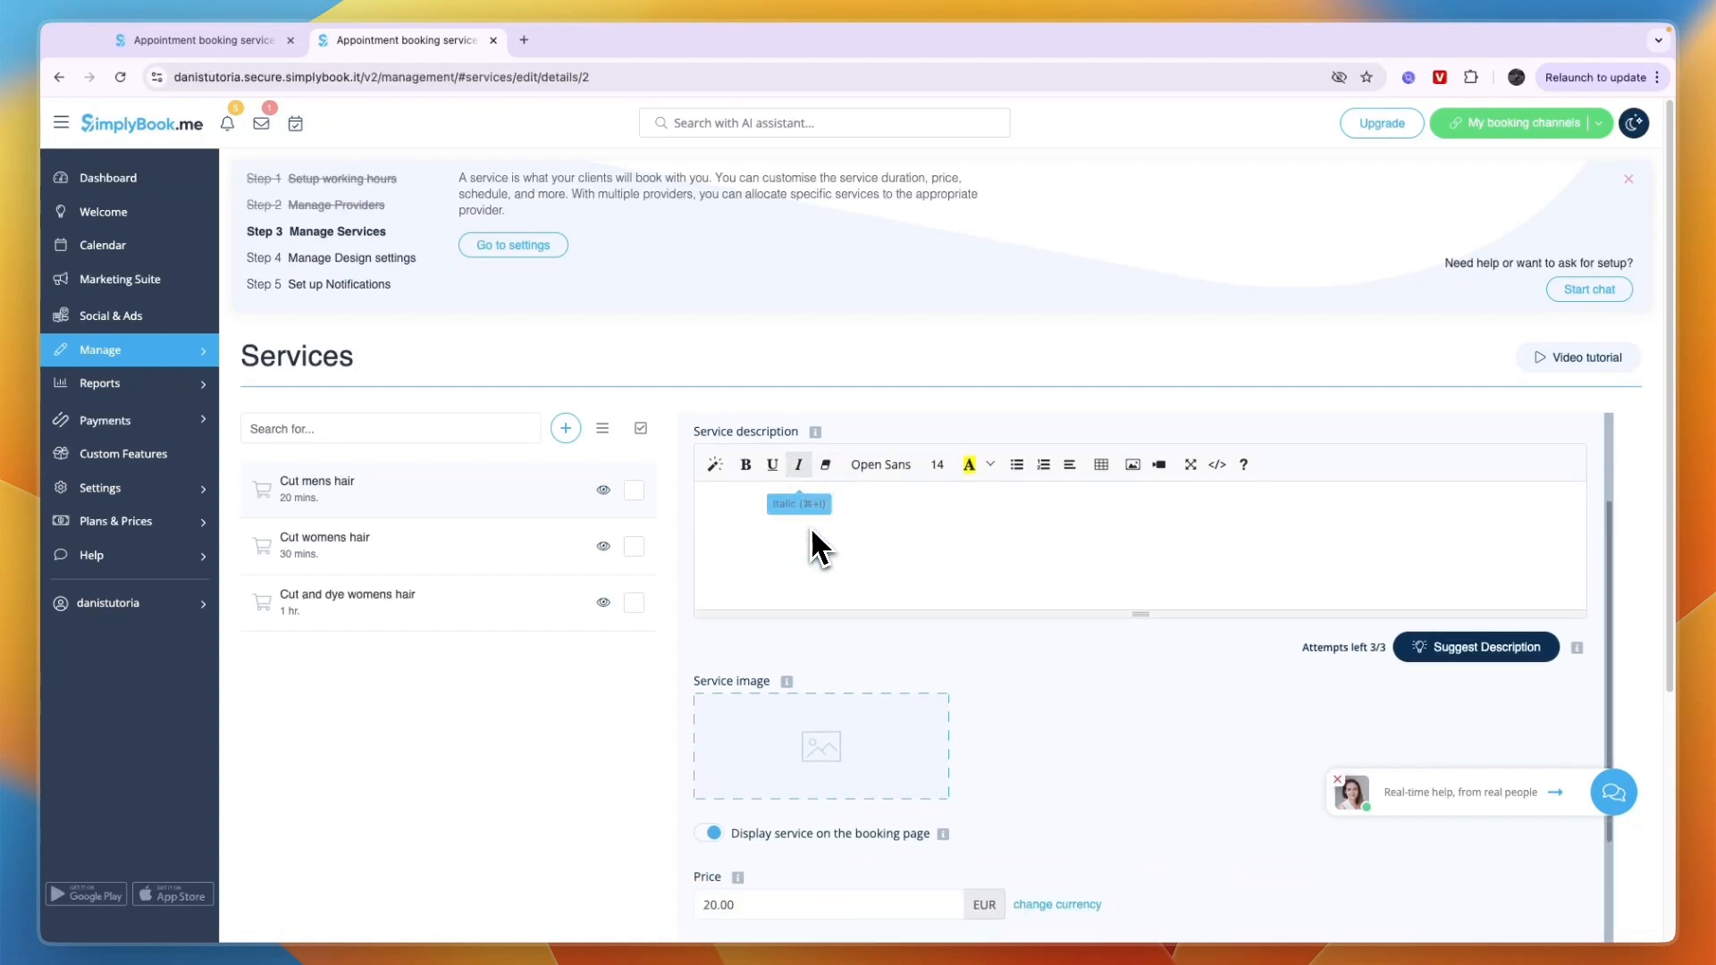
{"action": "scroll", "coordinate": [845, 716], "scroll_direction": "up", "scroll_amount": 2}
{"action": "scroll", "coordinate": [858, 653], "scroll_direction": "down", "scroll_amount": 5}
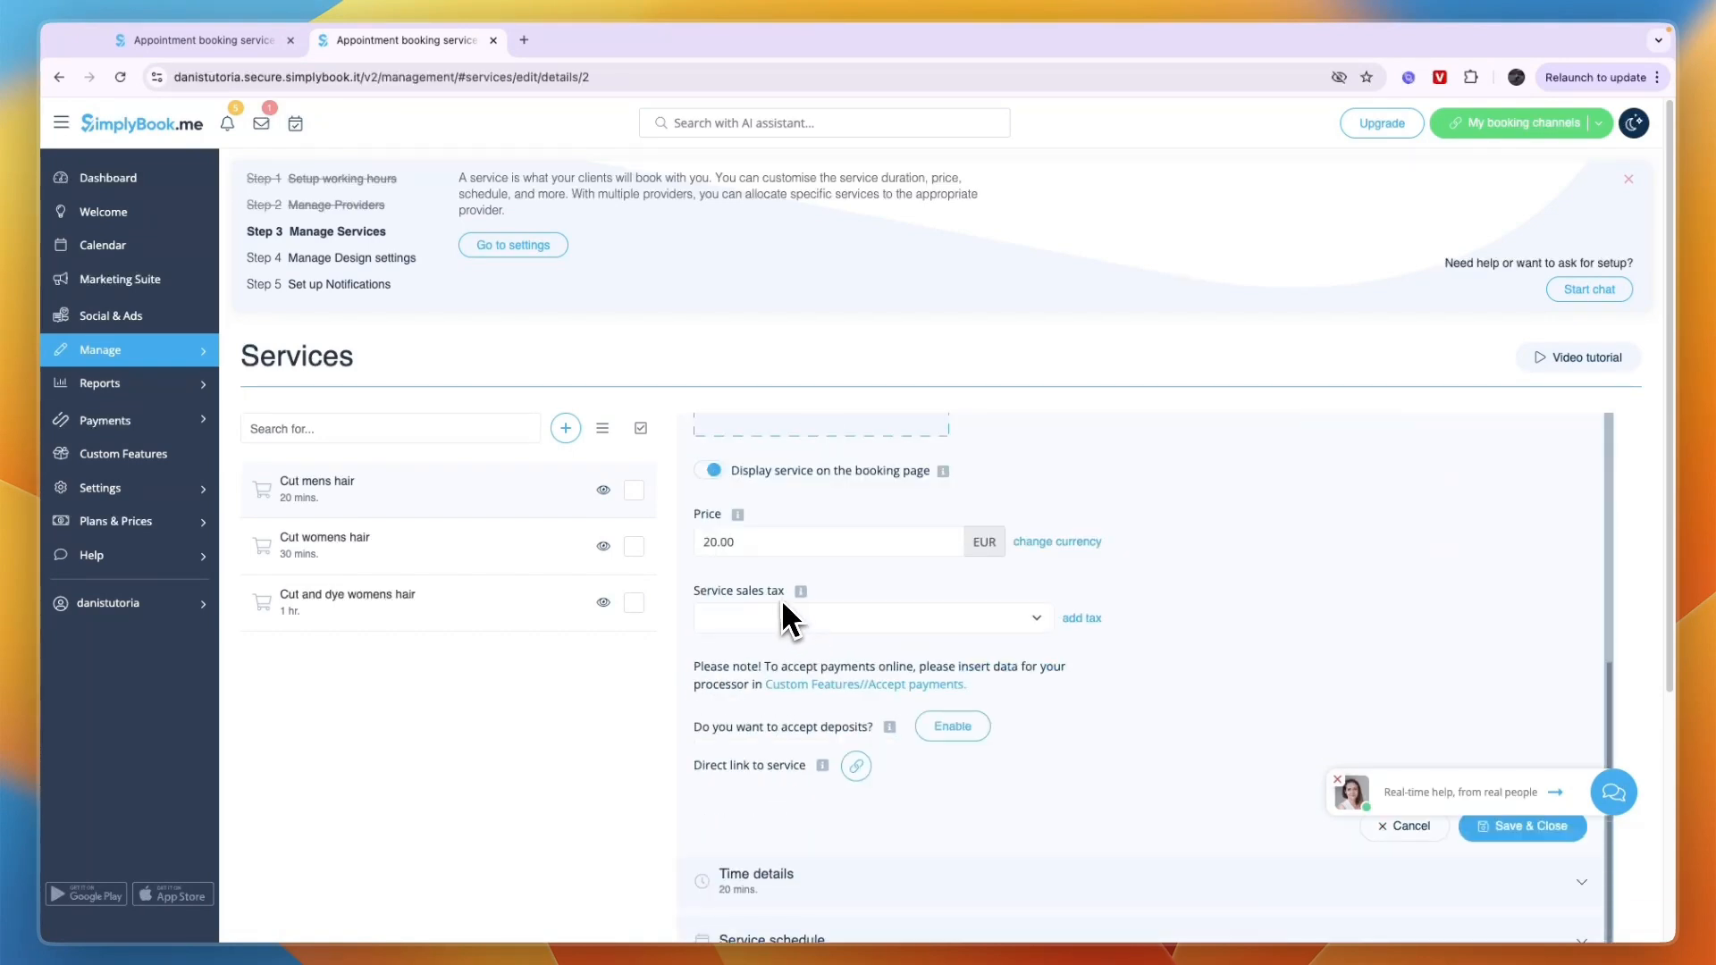
{"action": "scroll", "coordinate": [849, 617], "scroll_direction": "down", "scroll_amount": 1}
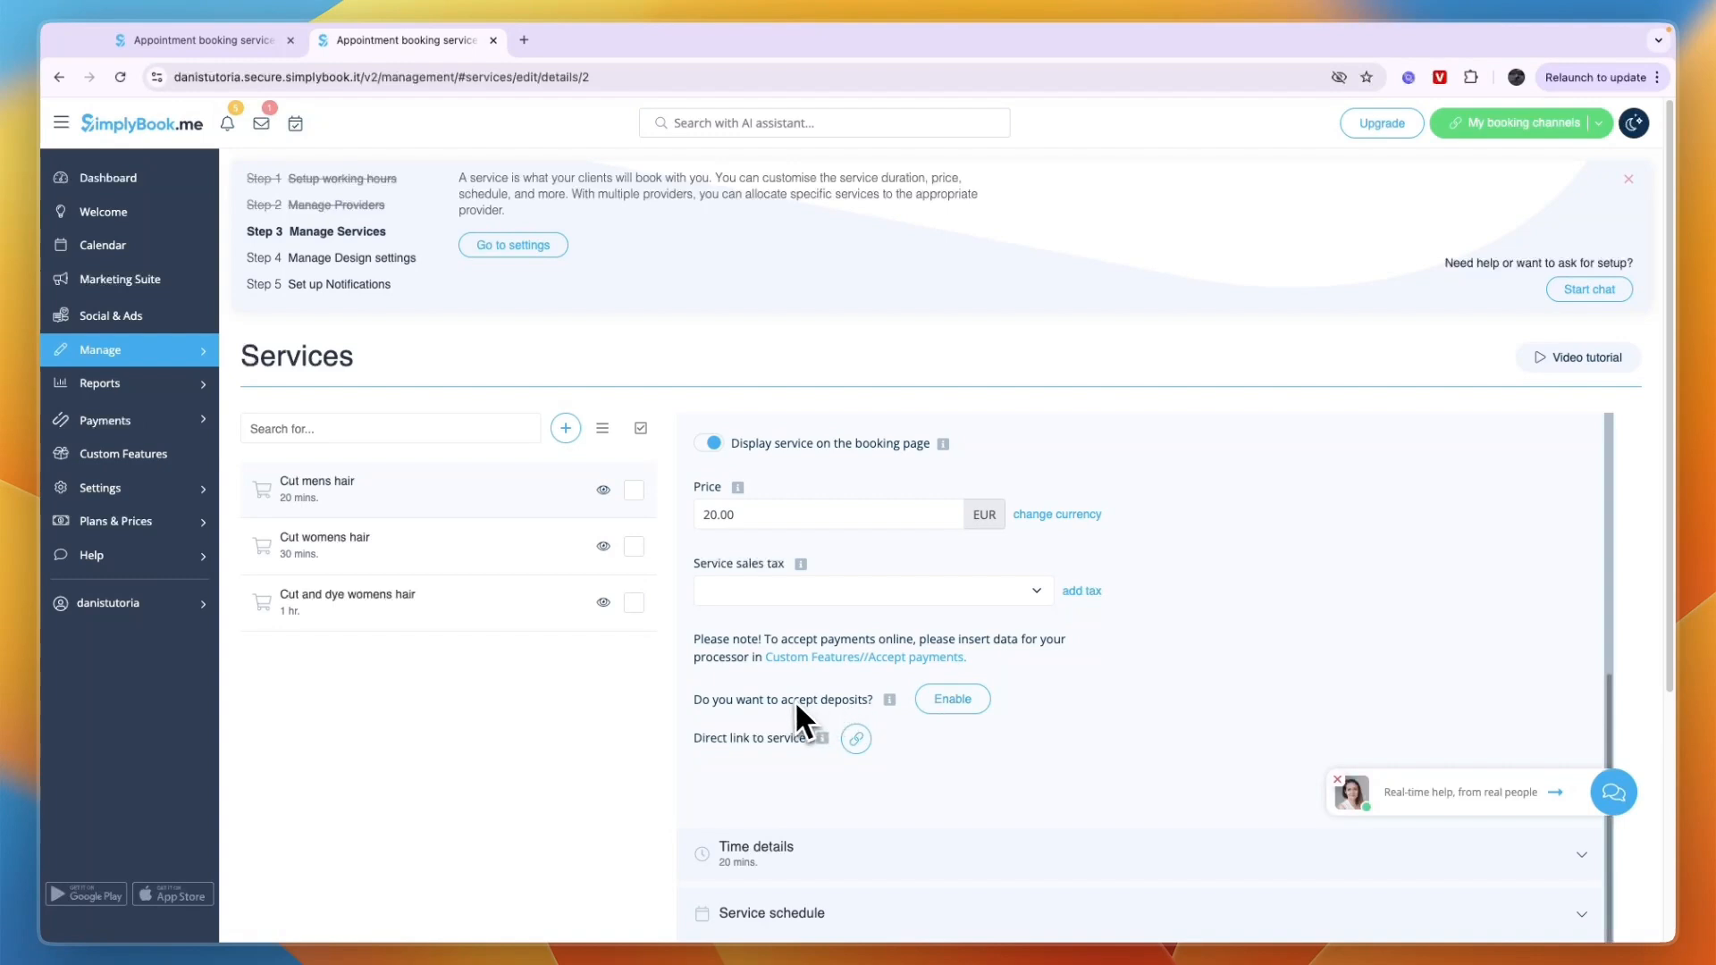
{"action": "left_click_drag", "start_coordinate": [785, 699], "coordinate": [872, 706]}
{"action": "left_click", "coordinate": [915, 754]}
{"action": "left_click", "coordinate": [934, 702]}
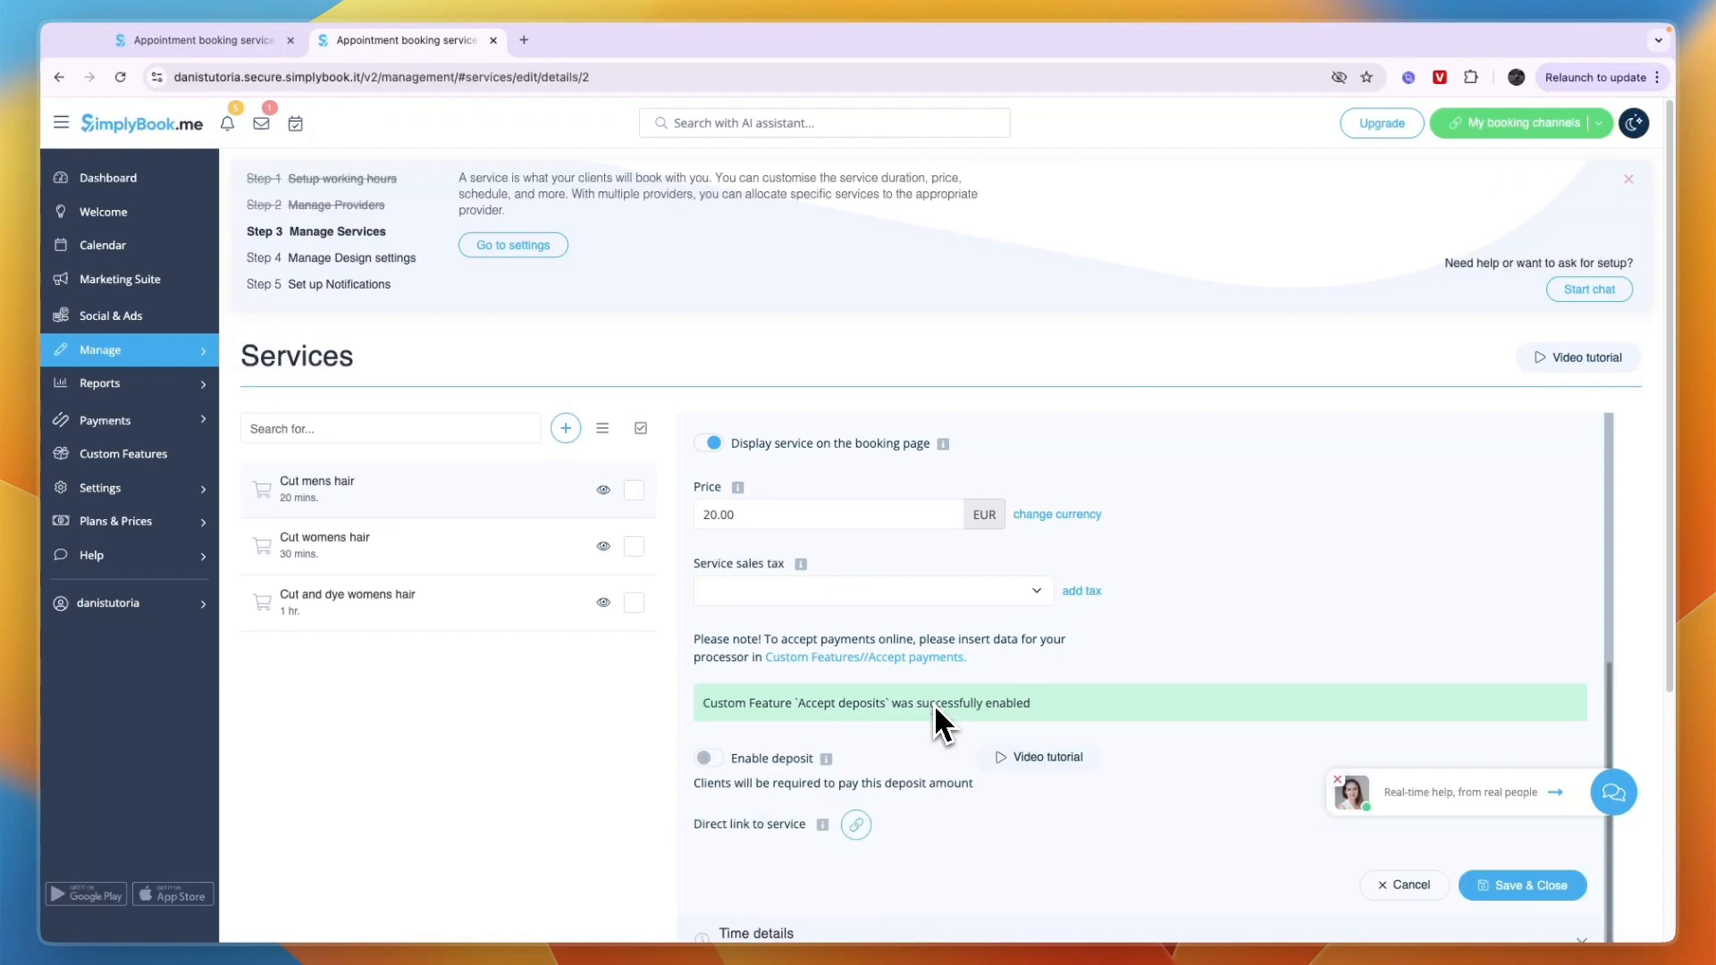
{"action": "left_click_drag", "start_coordinate": [706, 721], "coordinate": [825, 706]}
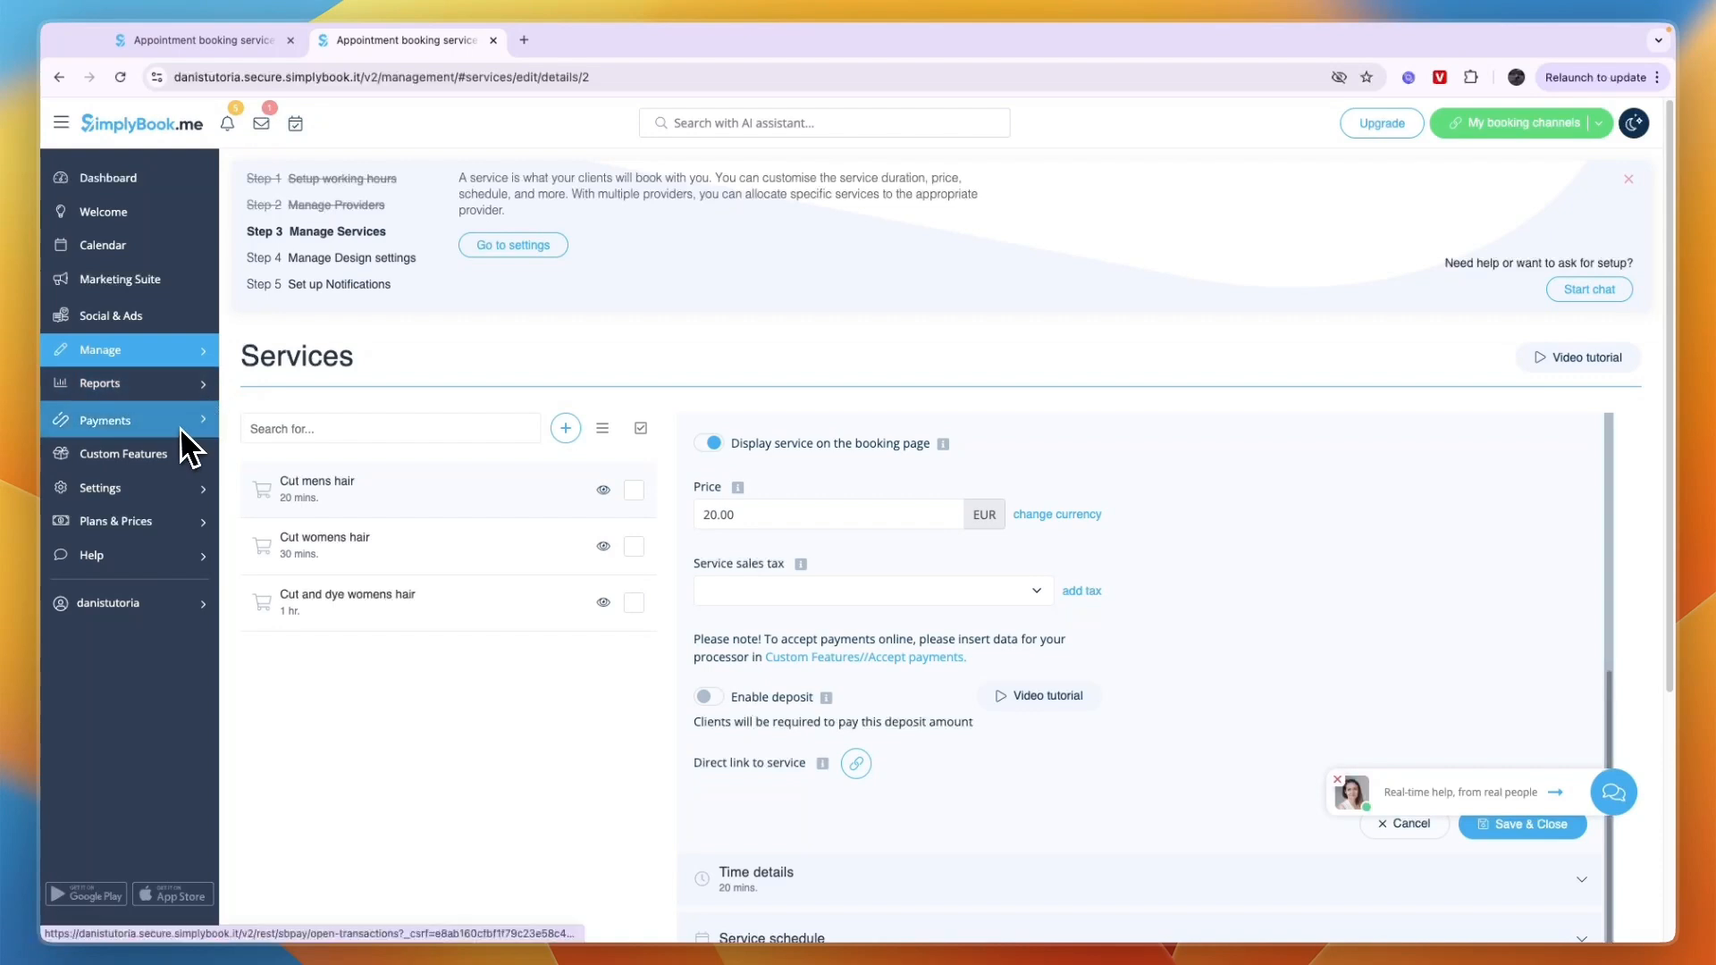
- Browse the available payment processors, activate Stripe to inspect its connection settings, and close the payments page without saving
{"action": "mouse_move", "coordinate": [180, 424]}
{"action": "left_click", "coordinate": [271, 458]}
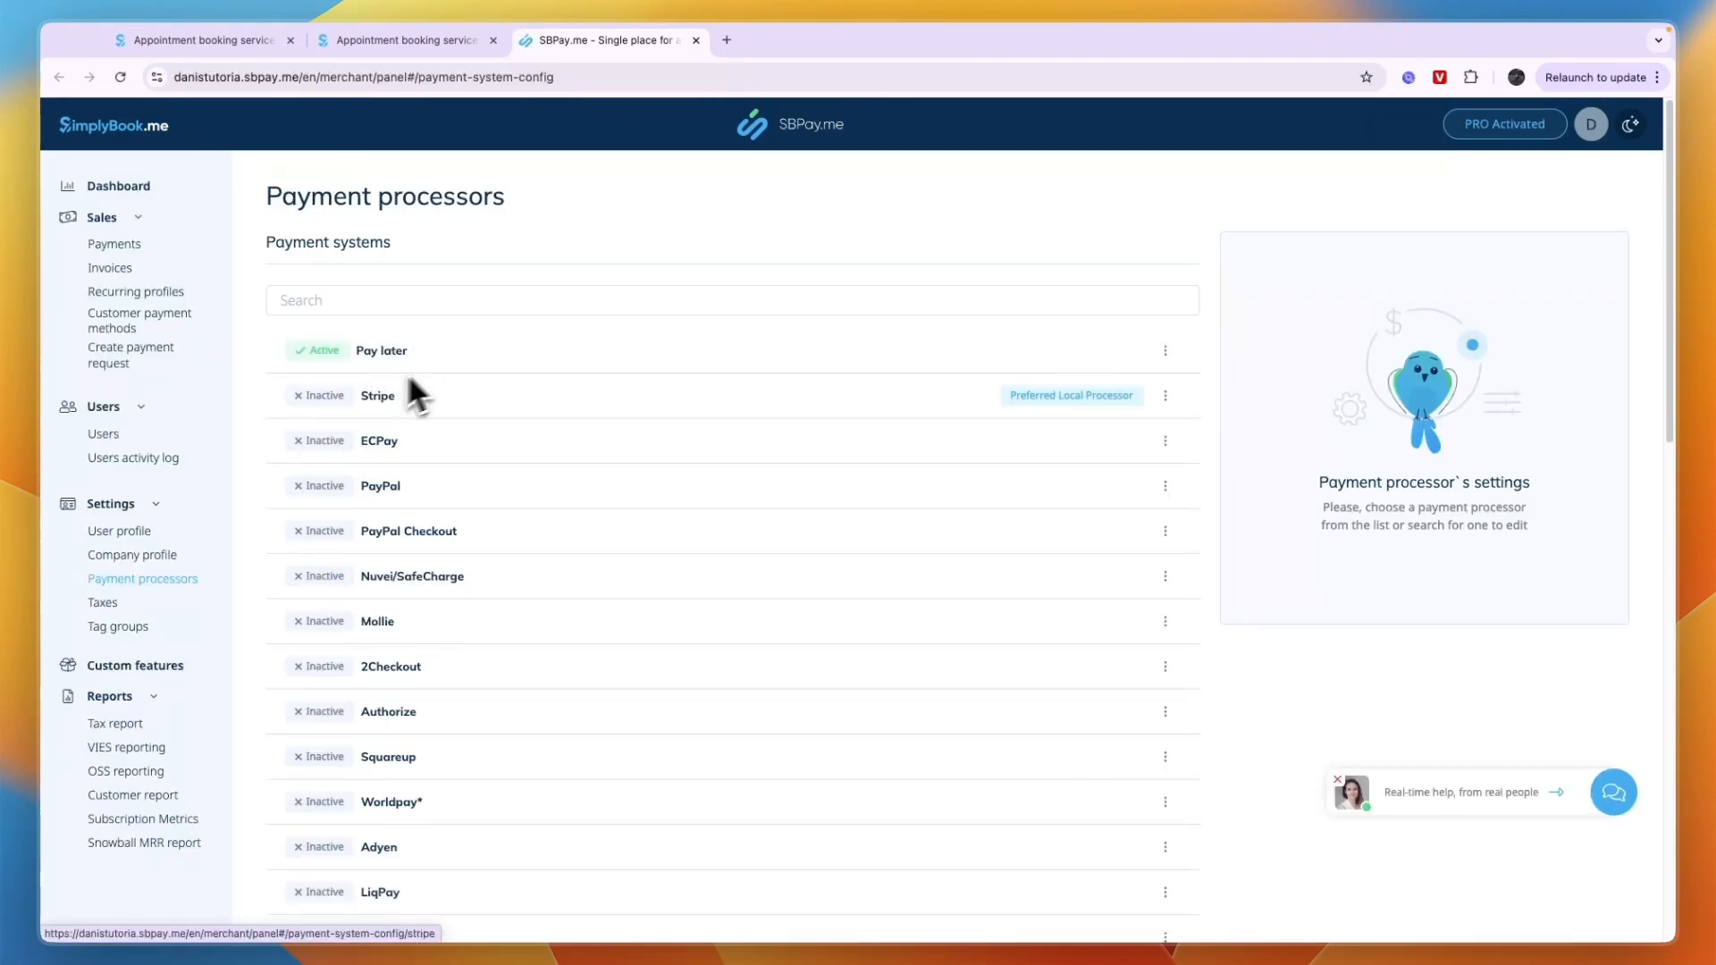
{"action": "scroll", "coordinate": [421, 596], "scroll_direction": "down", "scroll_amount": 2}
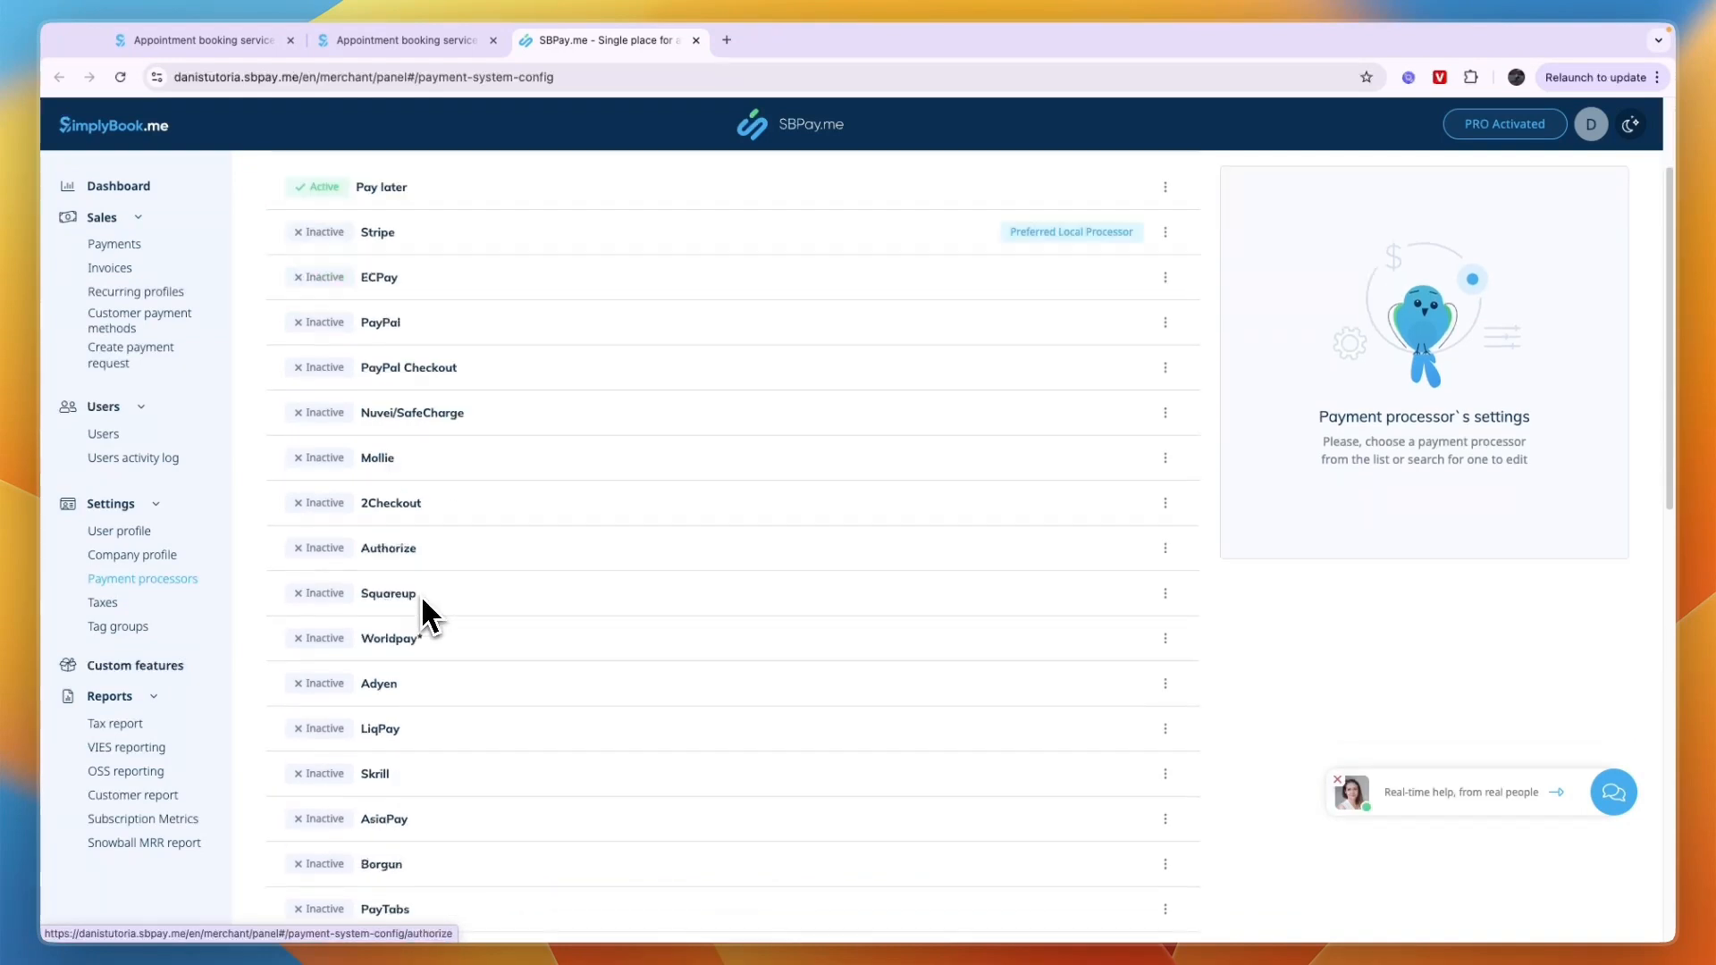
{"action": "scroll", "coordinate": [418, 593], "scroll_direction": "up", "scroll_amount": 2}
{"action": "left_click", "coordinate": [381, 396]}
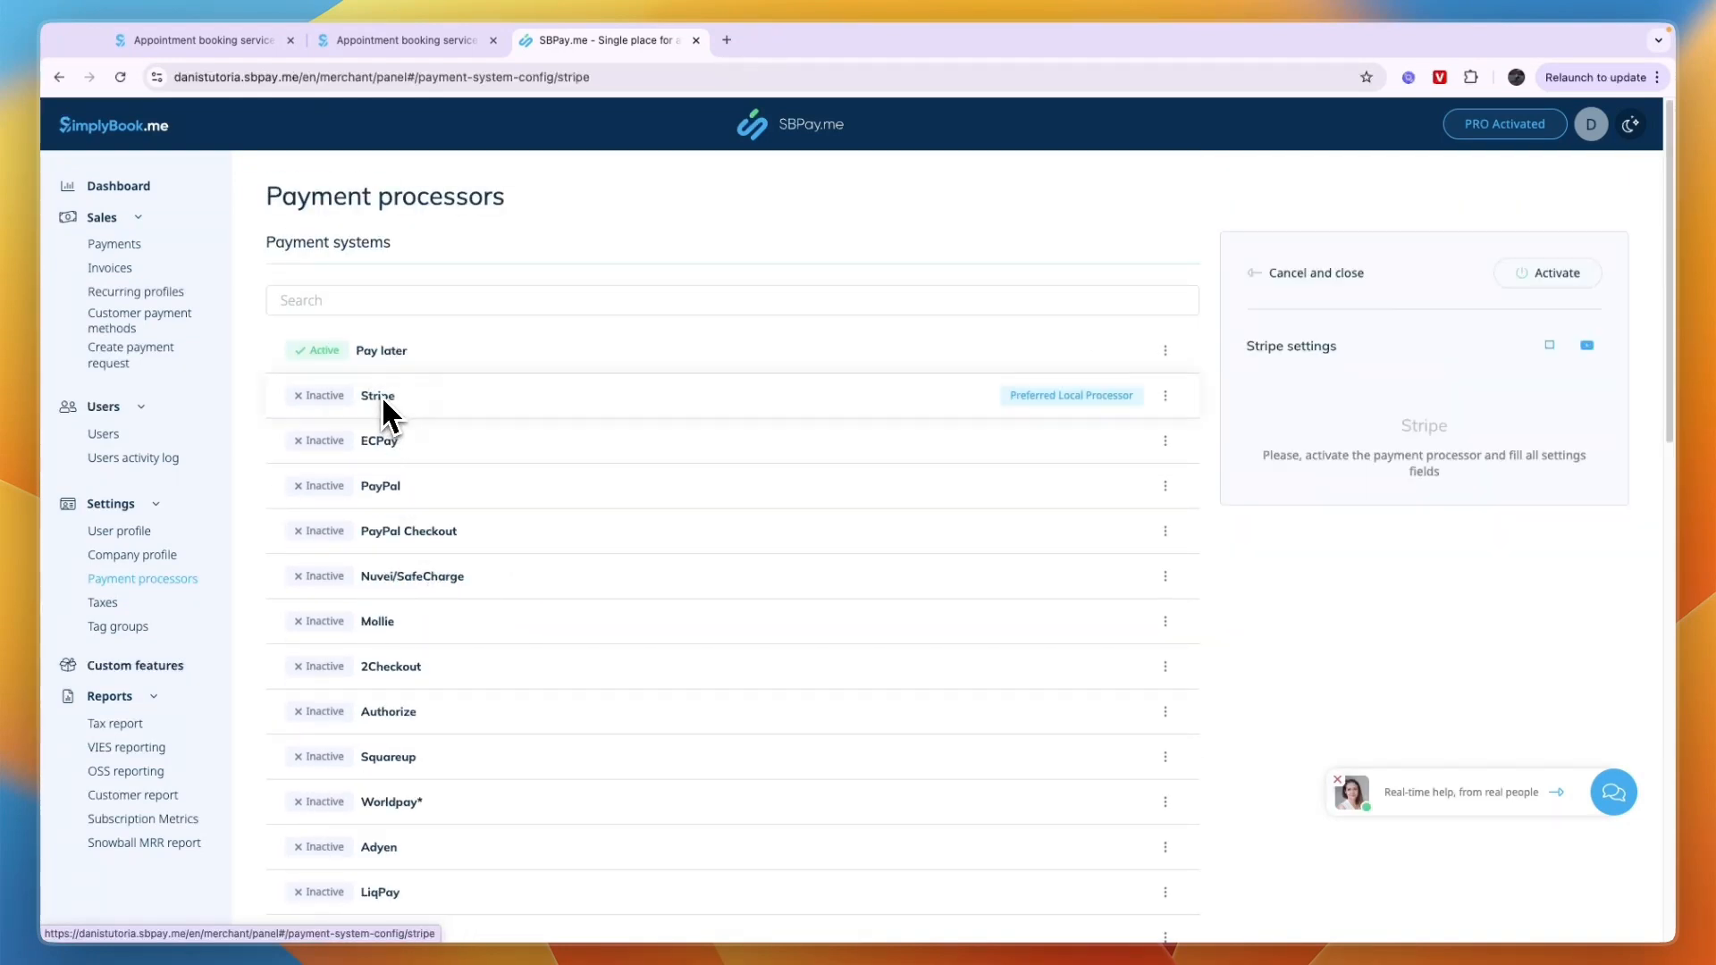
{"action": "left_click", "coordinate": [1539, 277]}
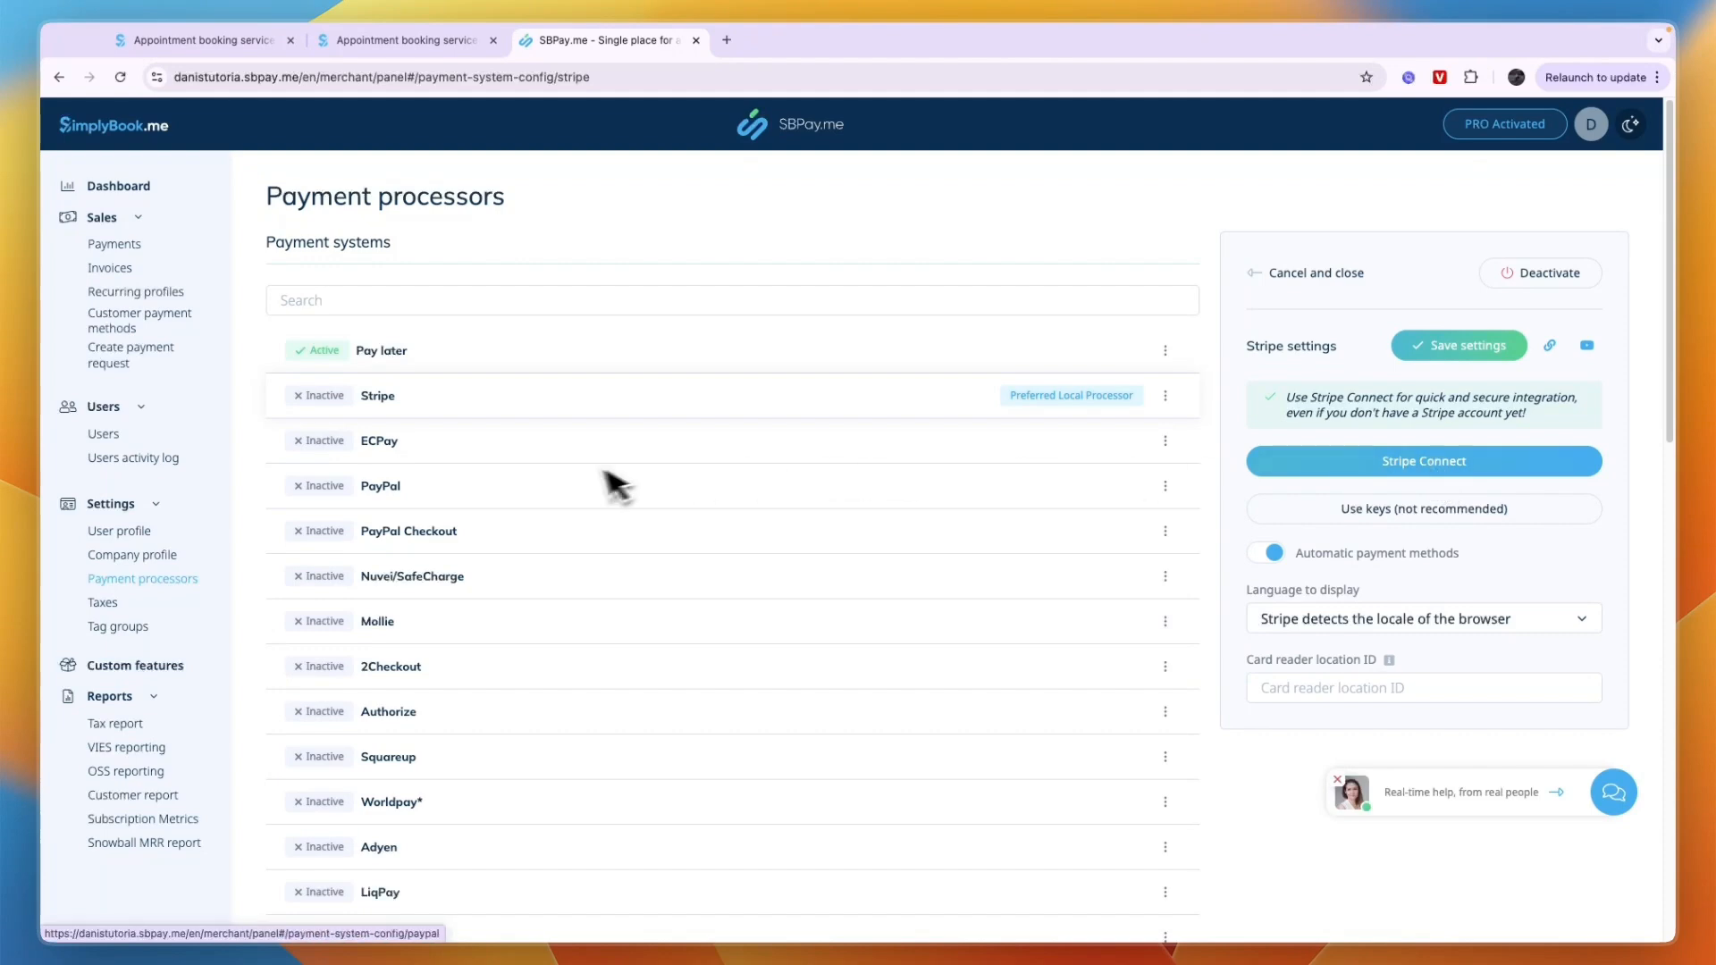
{"action": "key", "text": "super+w"}
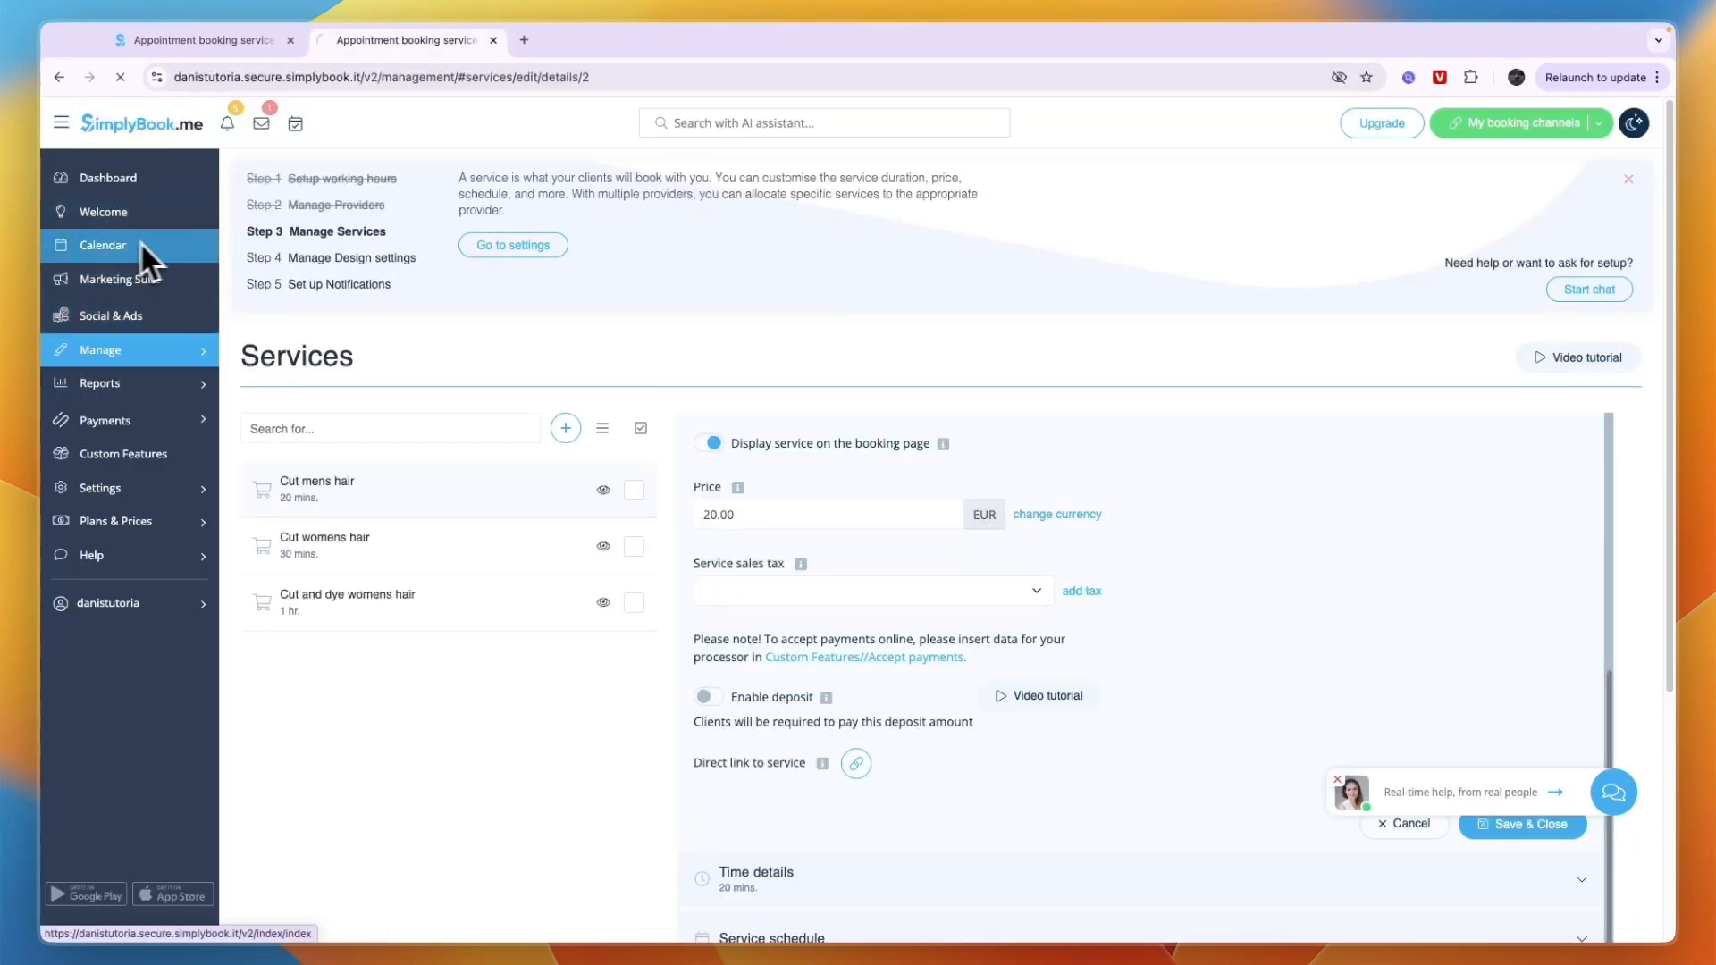
- Open the booking calendar, dismiss the Admin App promotion, and check the view options and the providers' daily schedule
{"action": "left_click", "coordinate": [143, 247]}
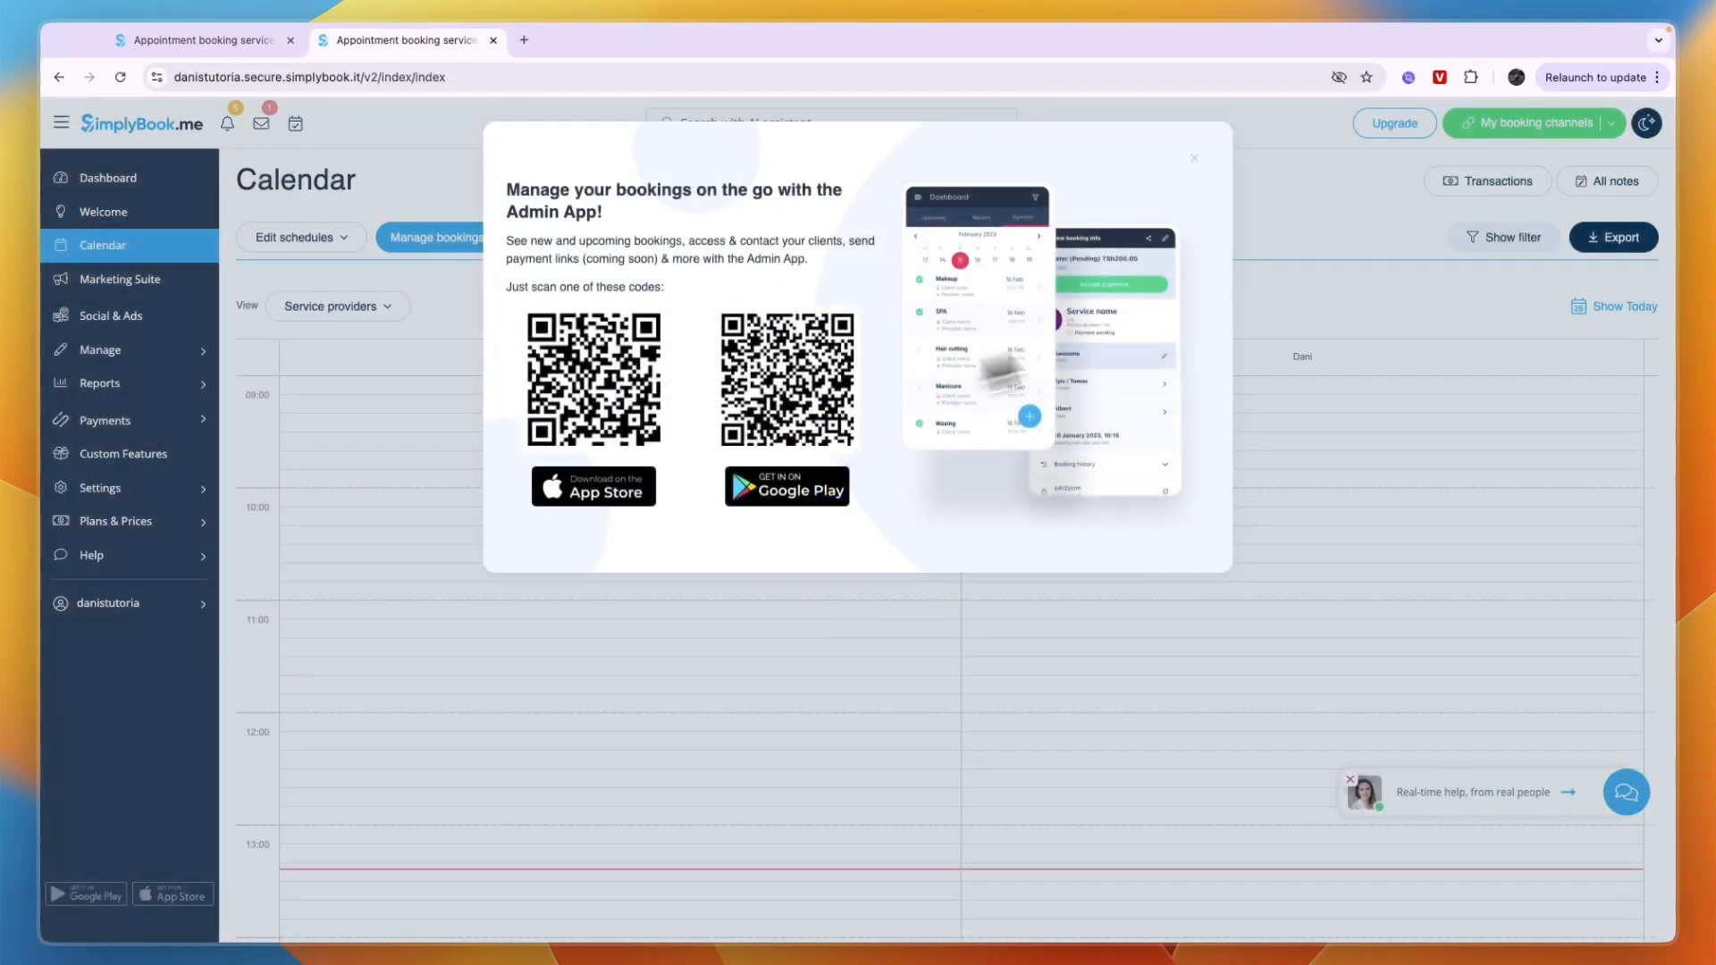
{"action": "left_click", "coordinate": [1194, 158]}
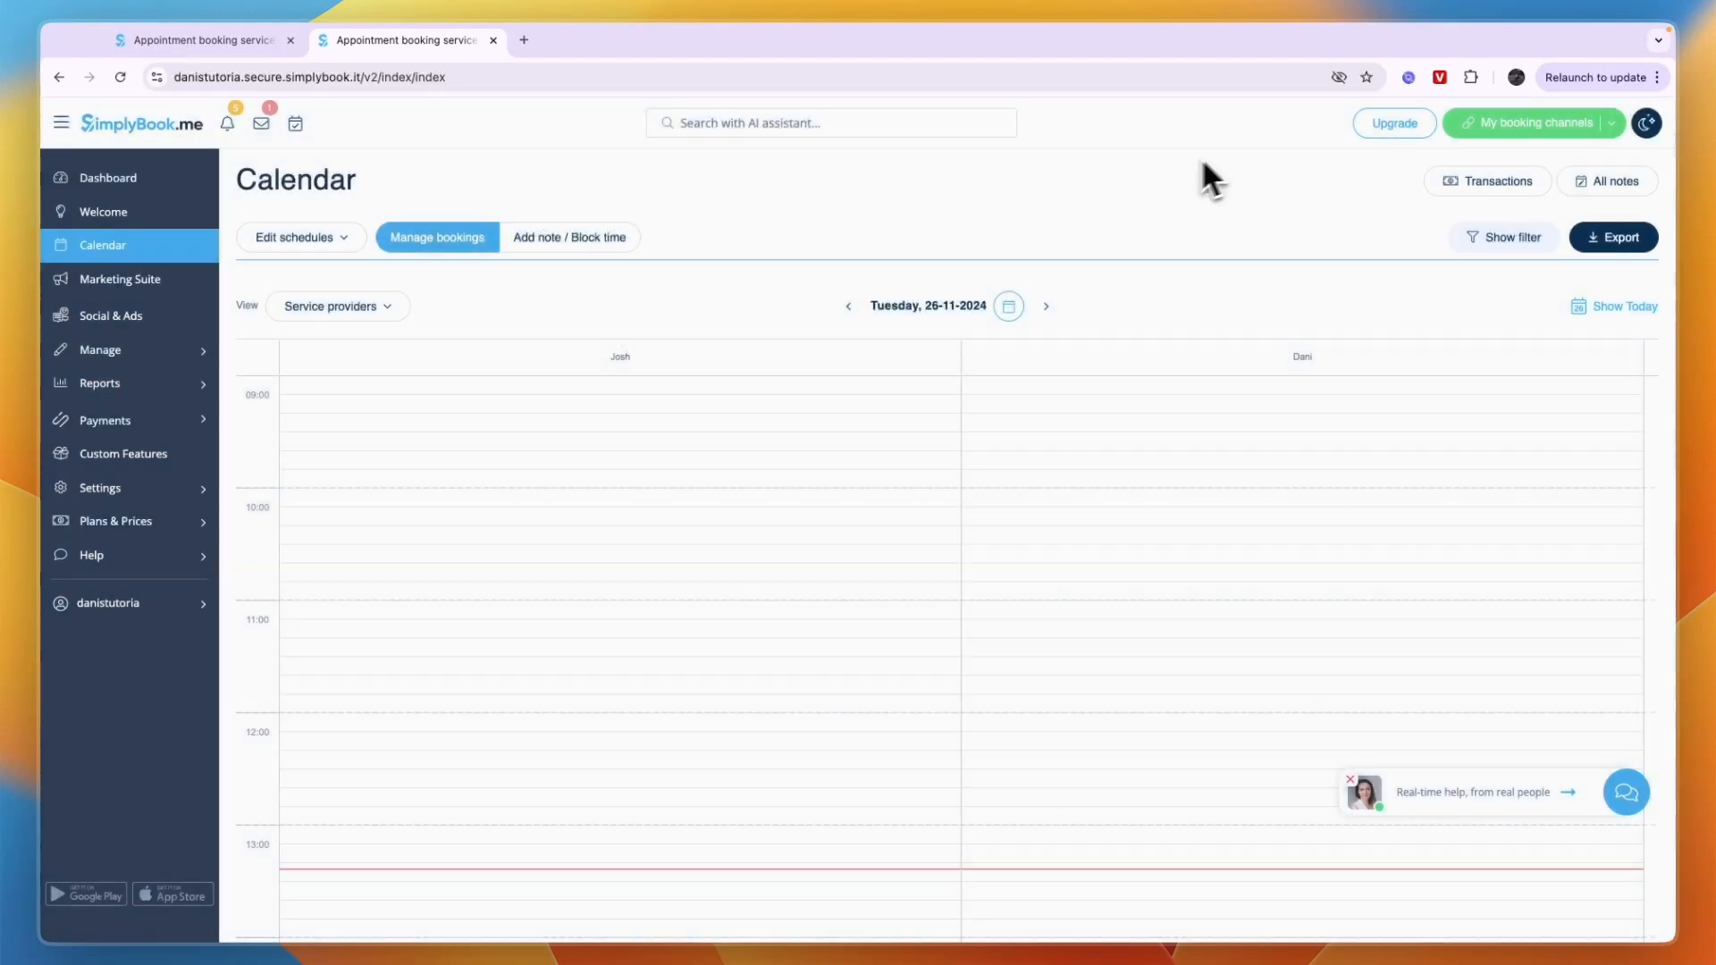
{"action": "left_click", "coordinate": [361, 311]}
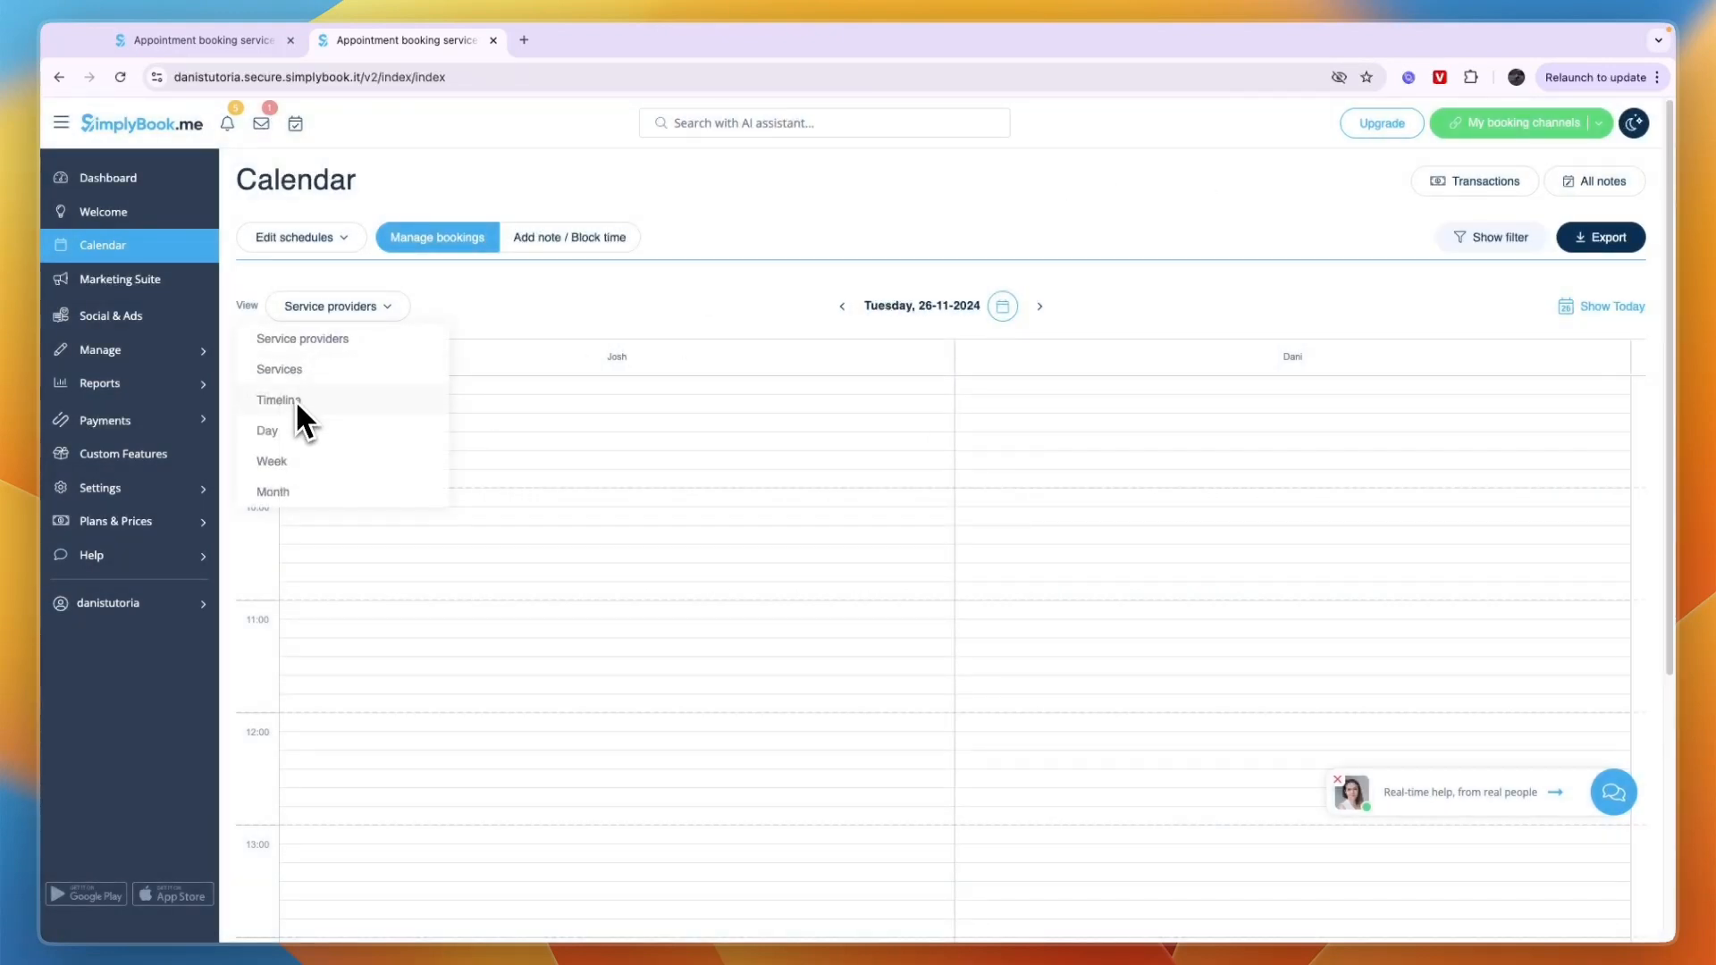
{"action": "left_click", "coordinate": [777, 268]}
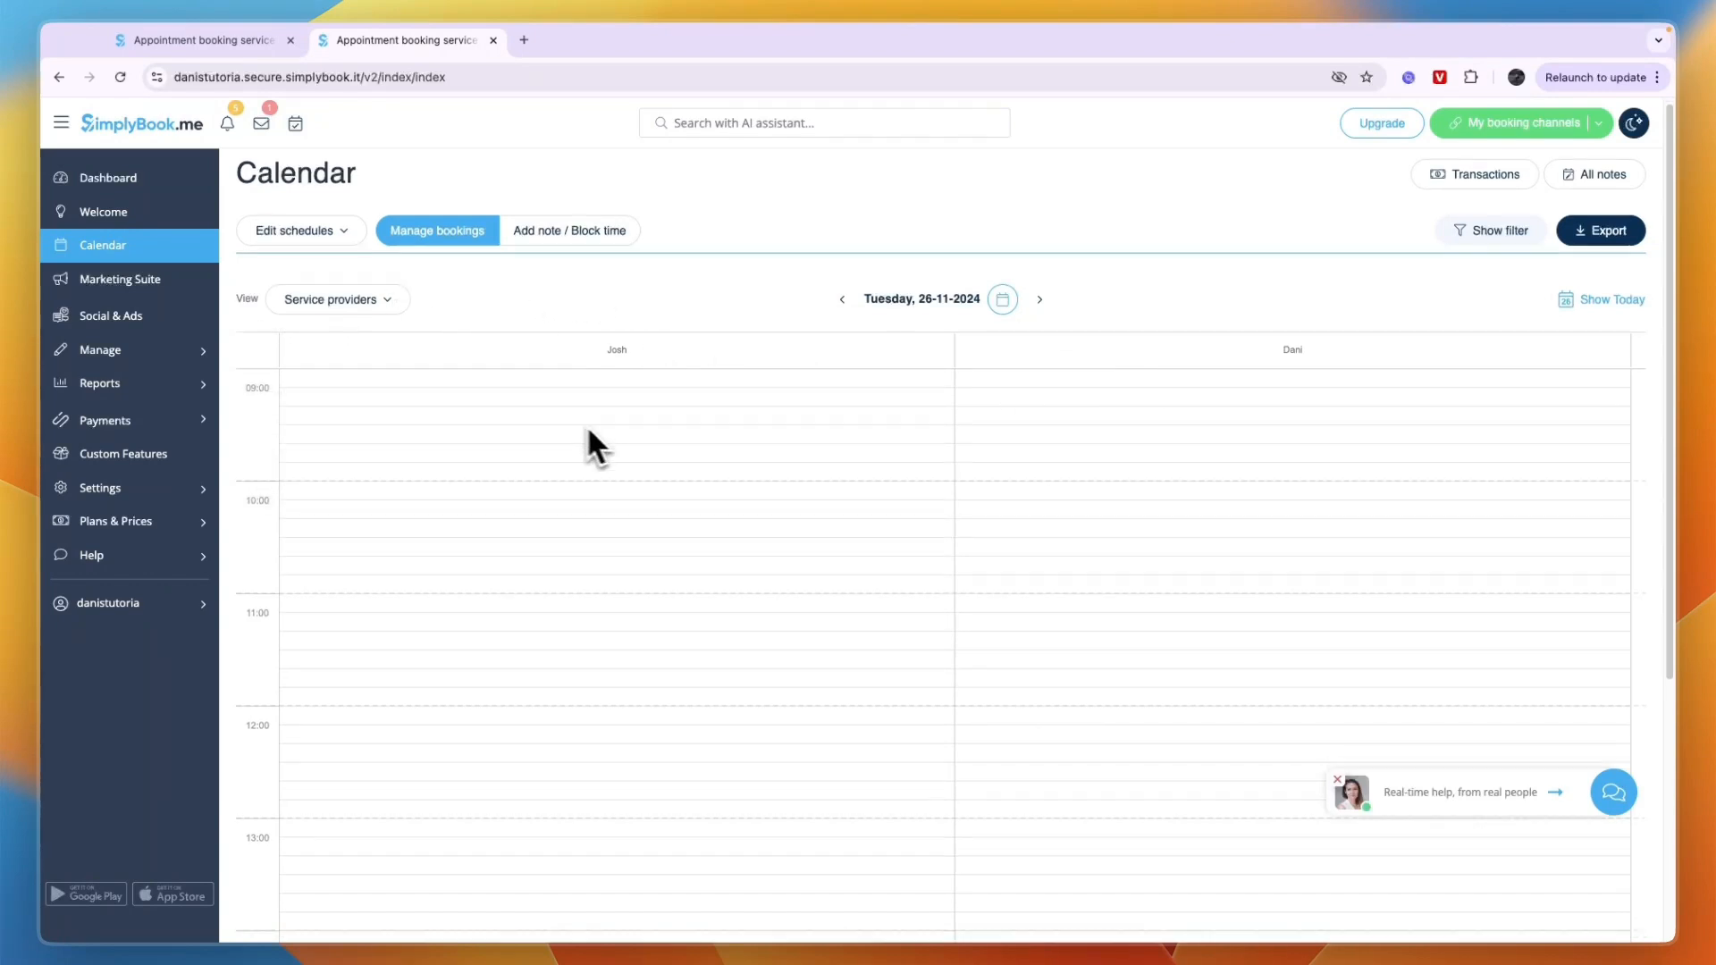
{"action": "scroll", "coordinate": [587, 425], "scroll_direction": "down", "scroll_amount": 2}
{"action": "scroll", "coordinate": [1231, 599], "scroll_direction": "up", "scroll_amount": 2}
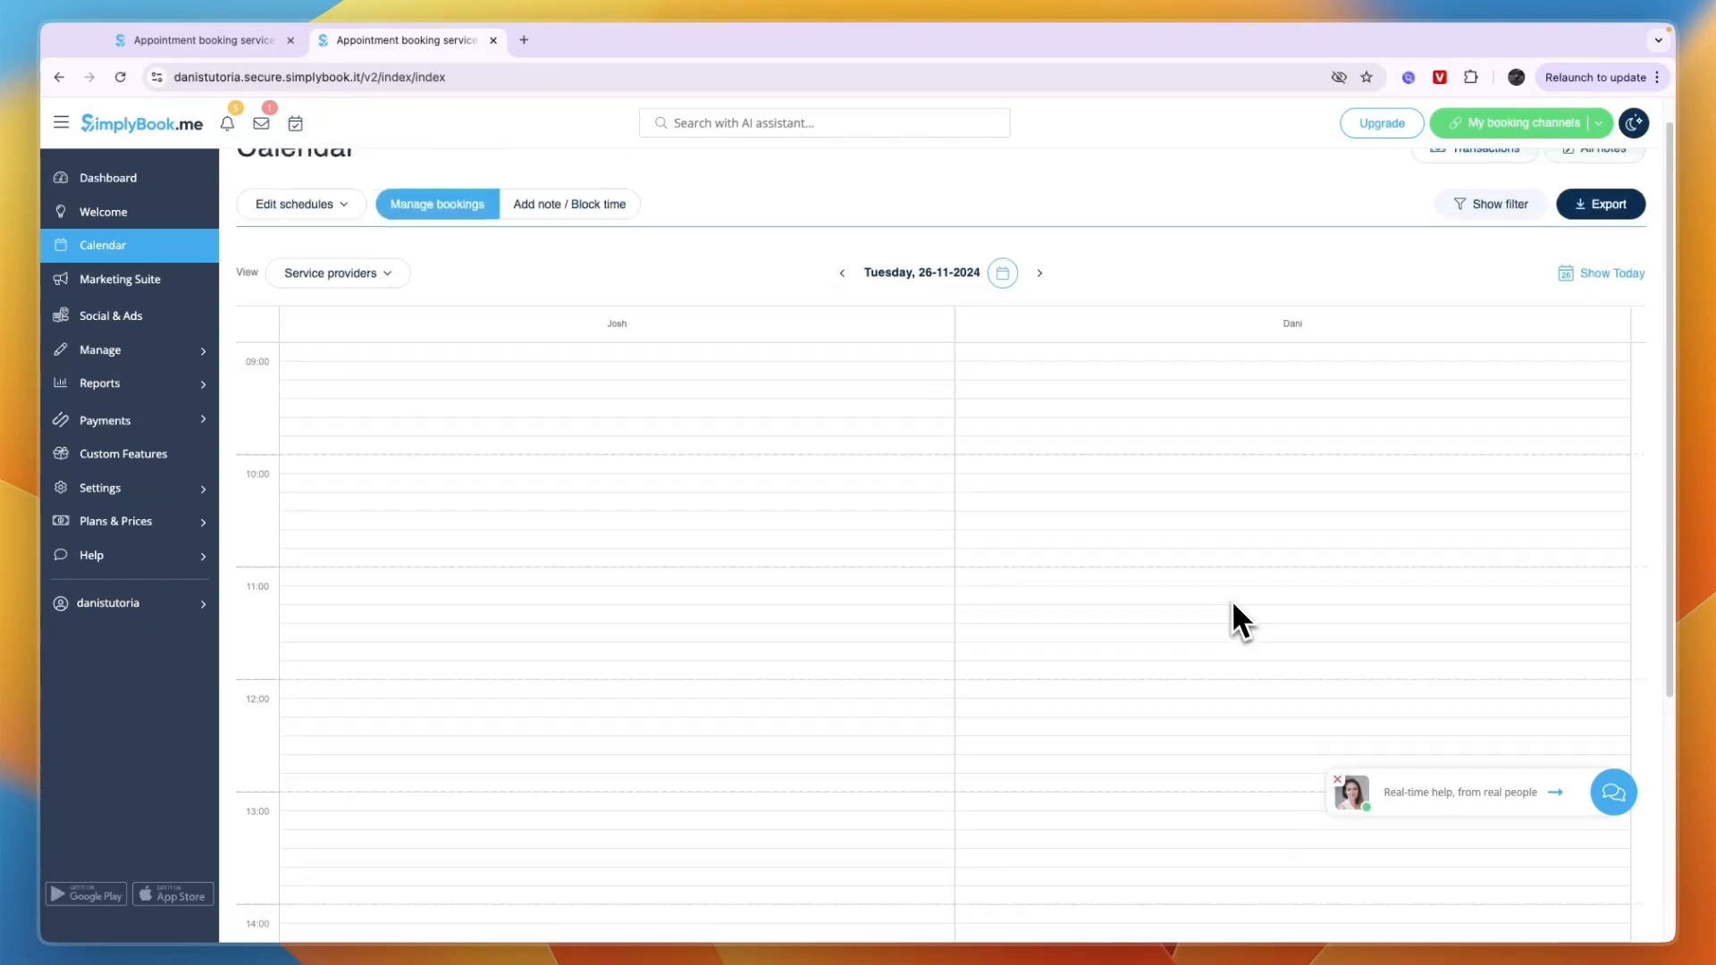
{"action": "scroll", "coordinate": [777, 429], "scroll_direction": "down", "scroll_amount": 2}
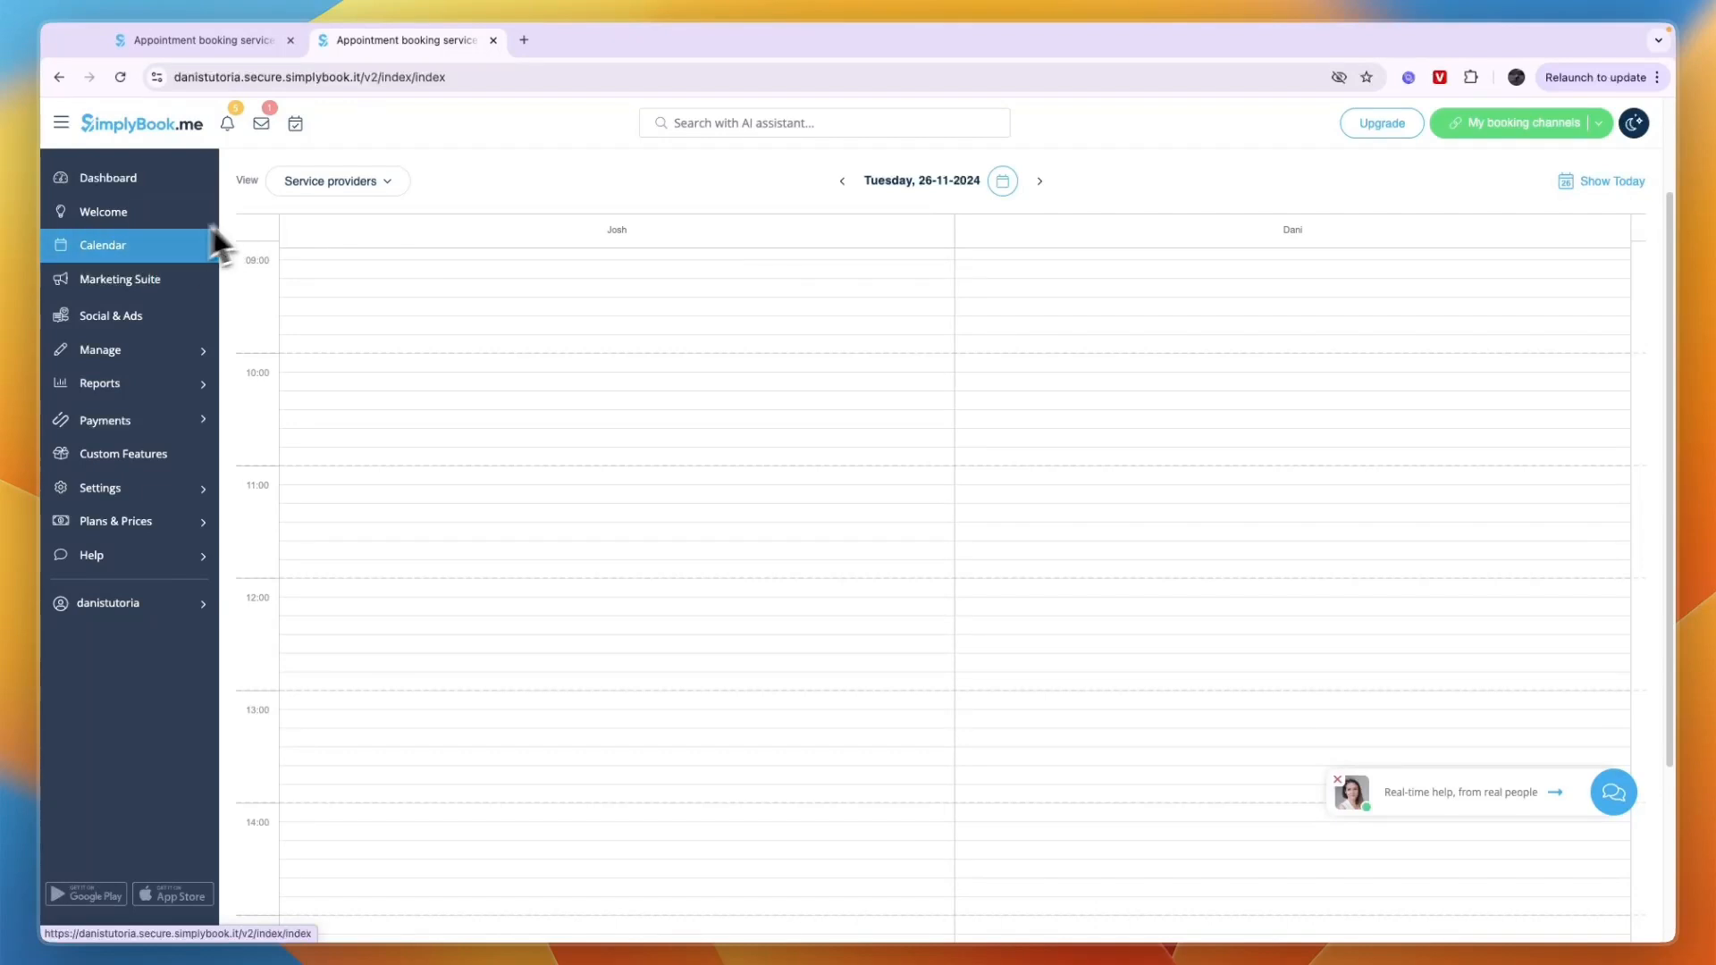
- Open the business's public Booking.page listing from the Marketing Suite, dismissing the location request and rejecting cookies
{"action": "left_click", "coordinate": [120, 274]}
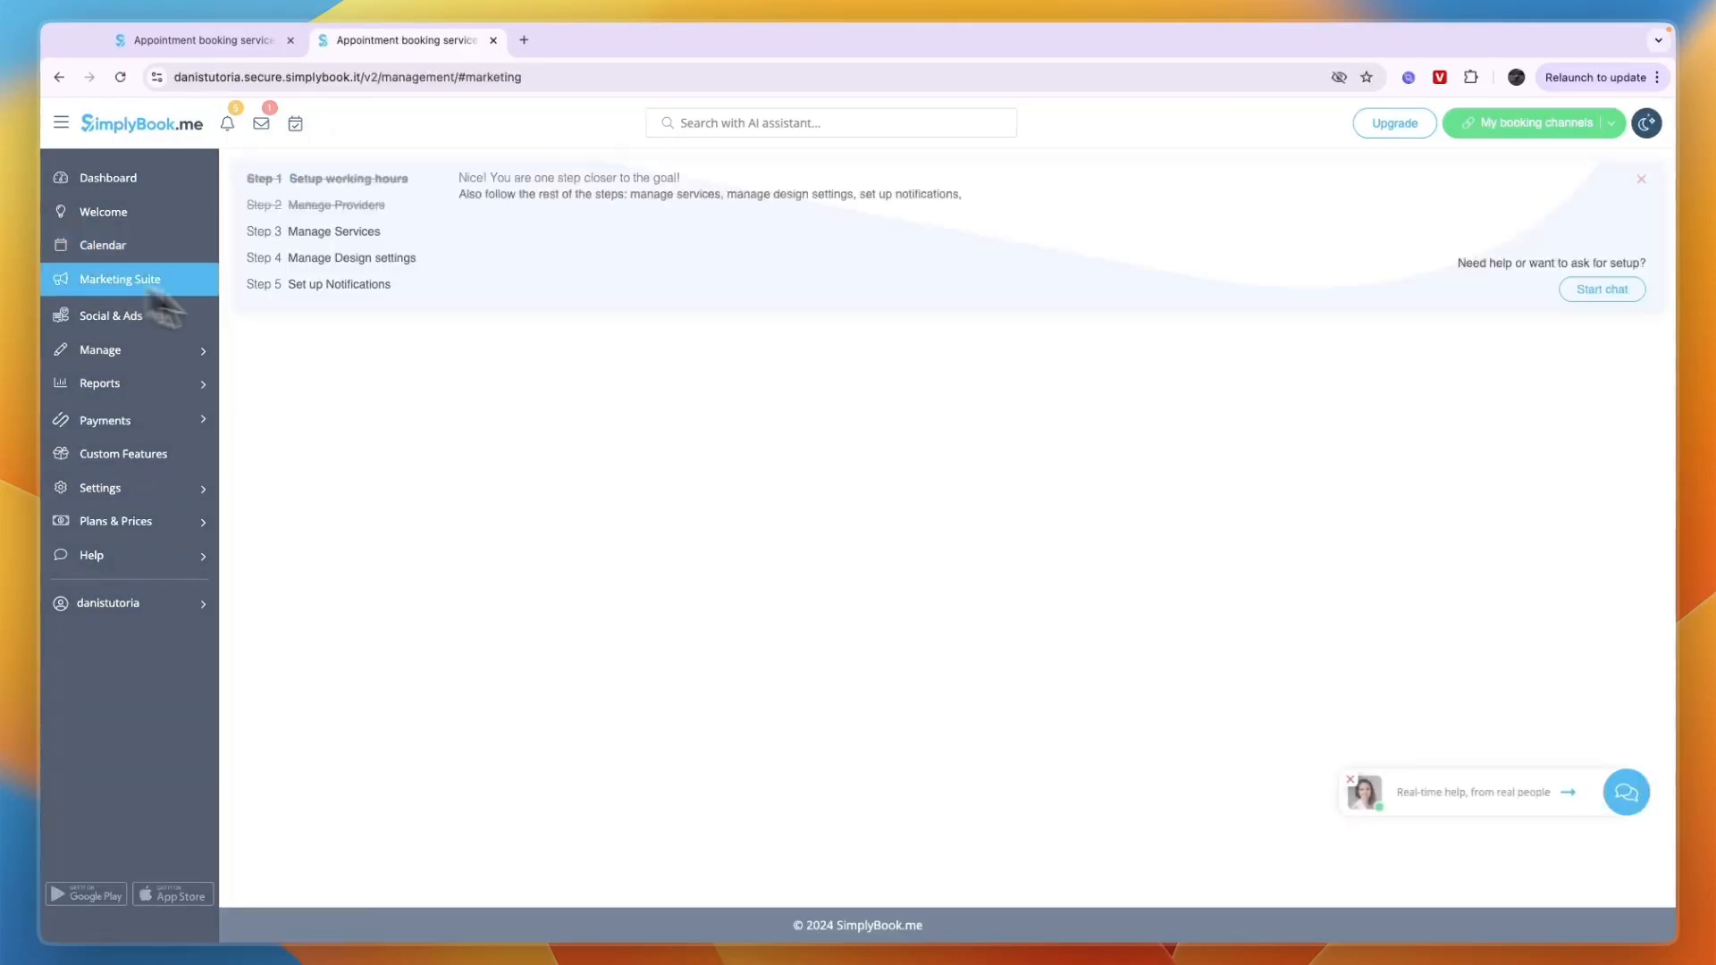
{"action": "scroll", "coordinate": [1044, 463], "scroll_direction": "down", "scroll_amount": 1}
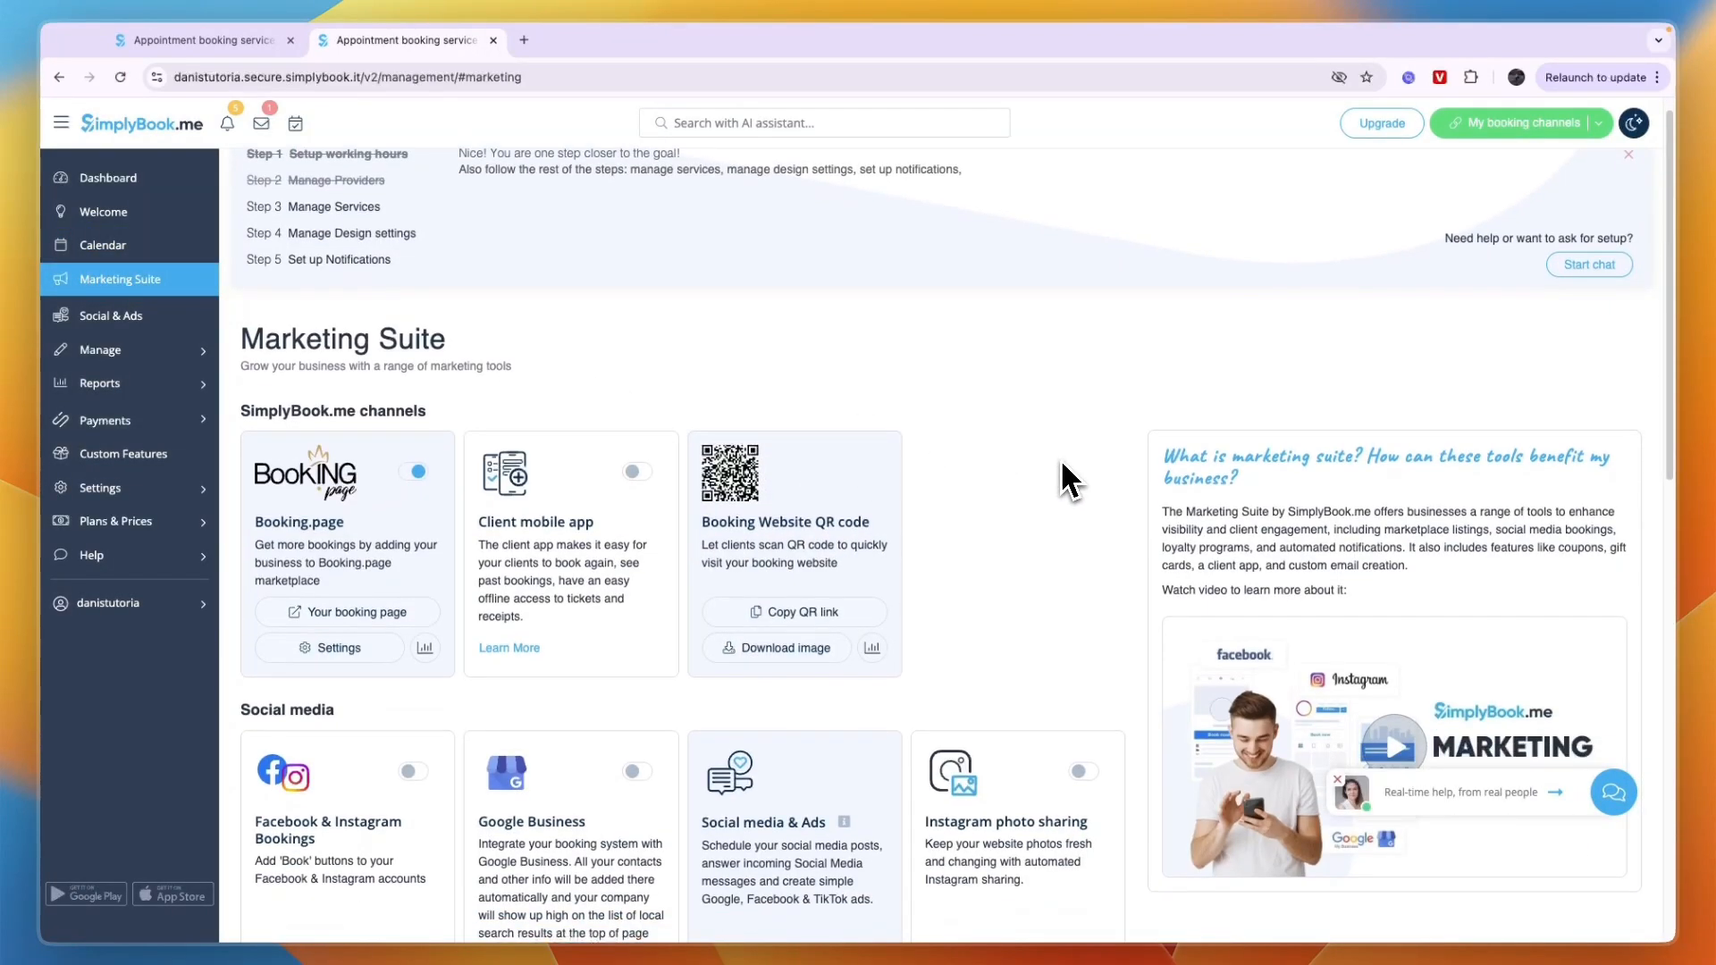
{"action": "left_click", "coordinate": [394, 617]}
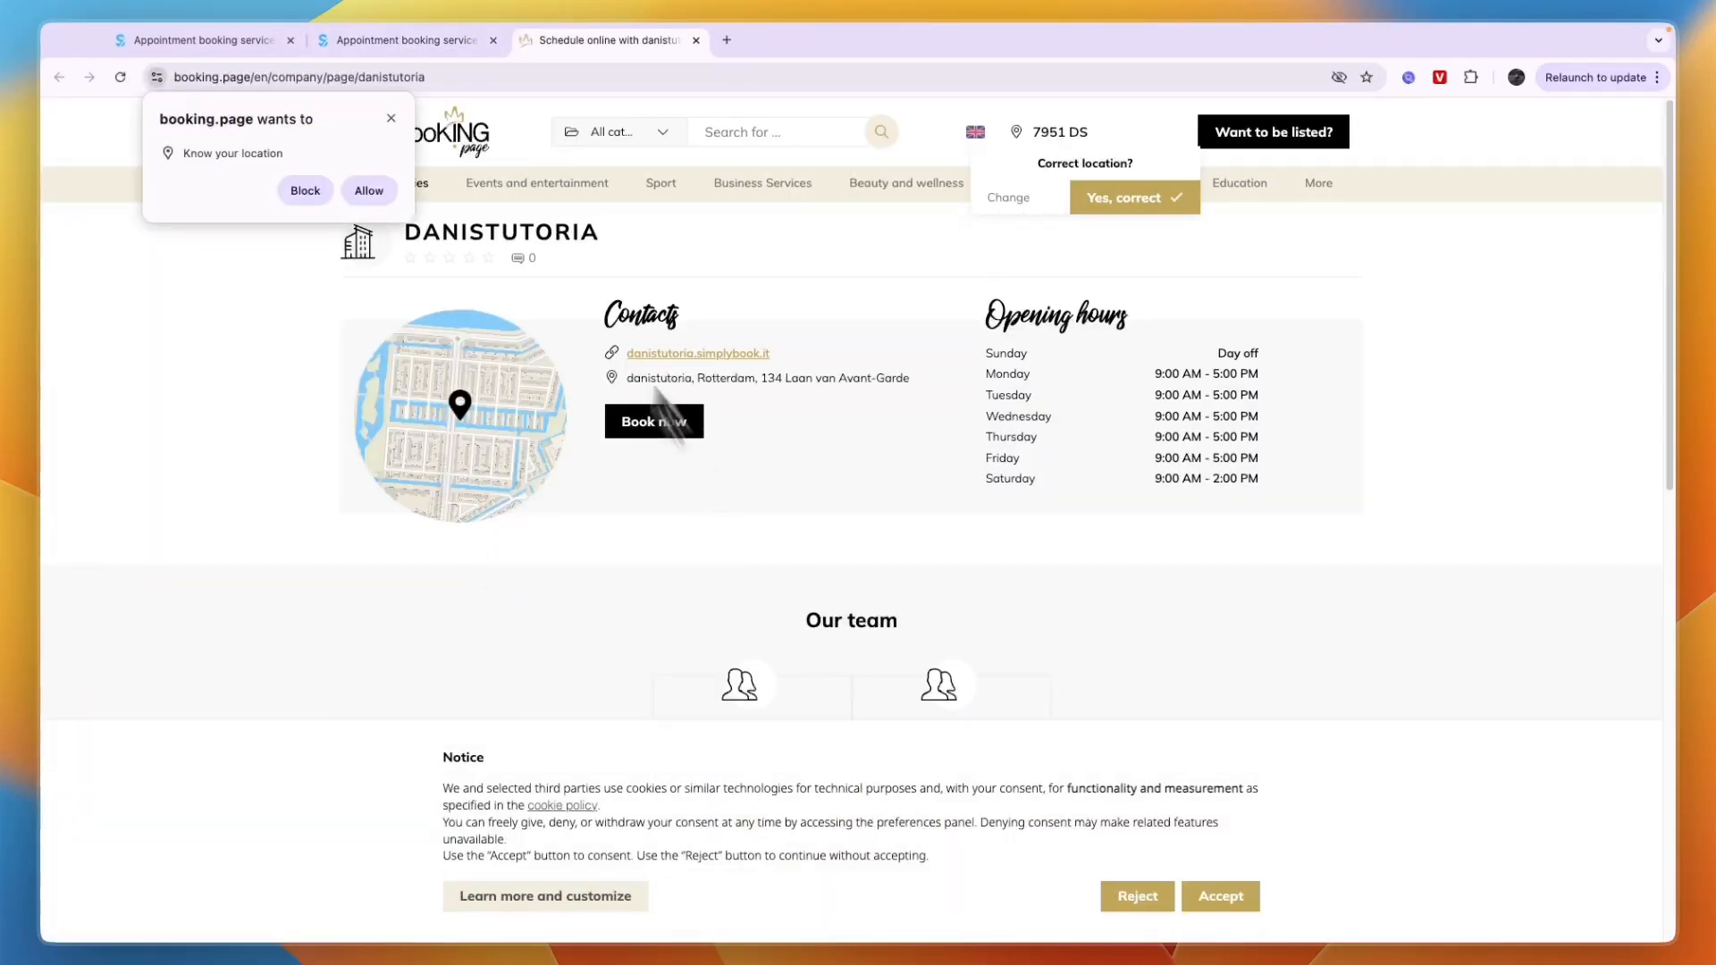
{"action": "left_click", "coordinate": [391, 119]}
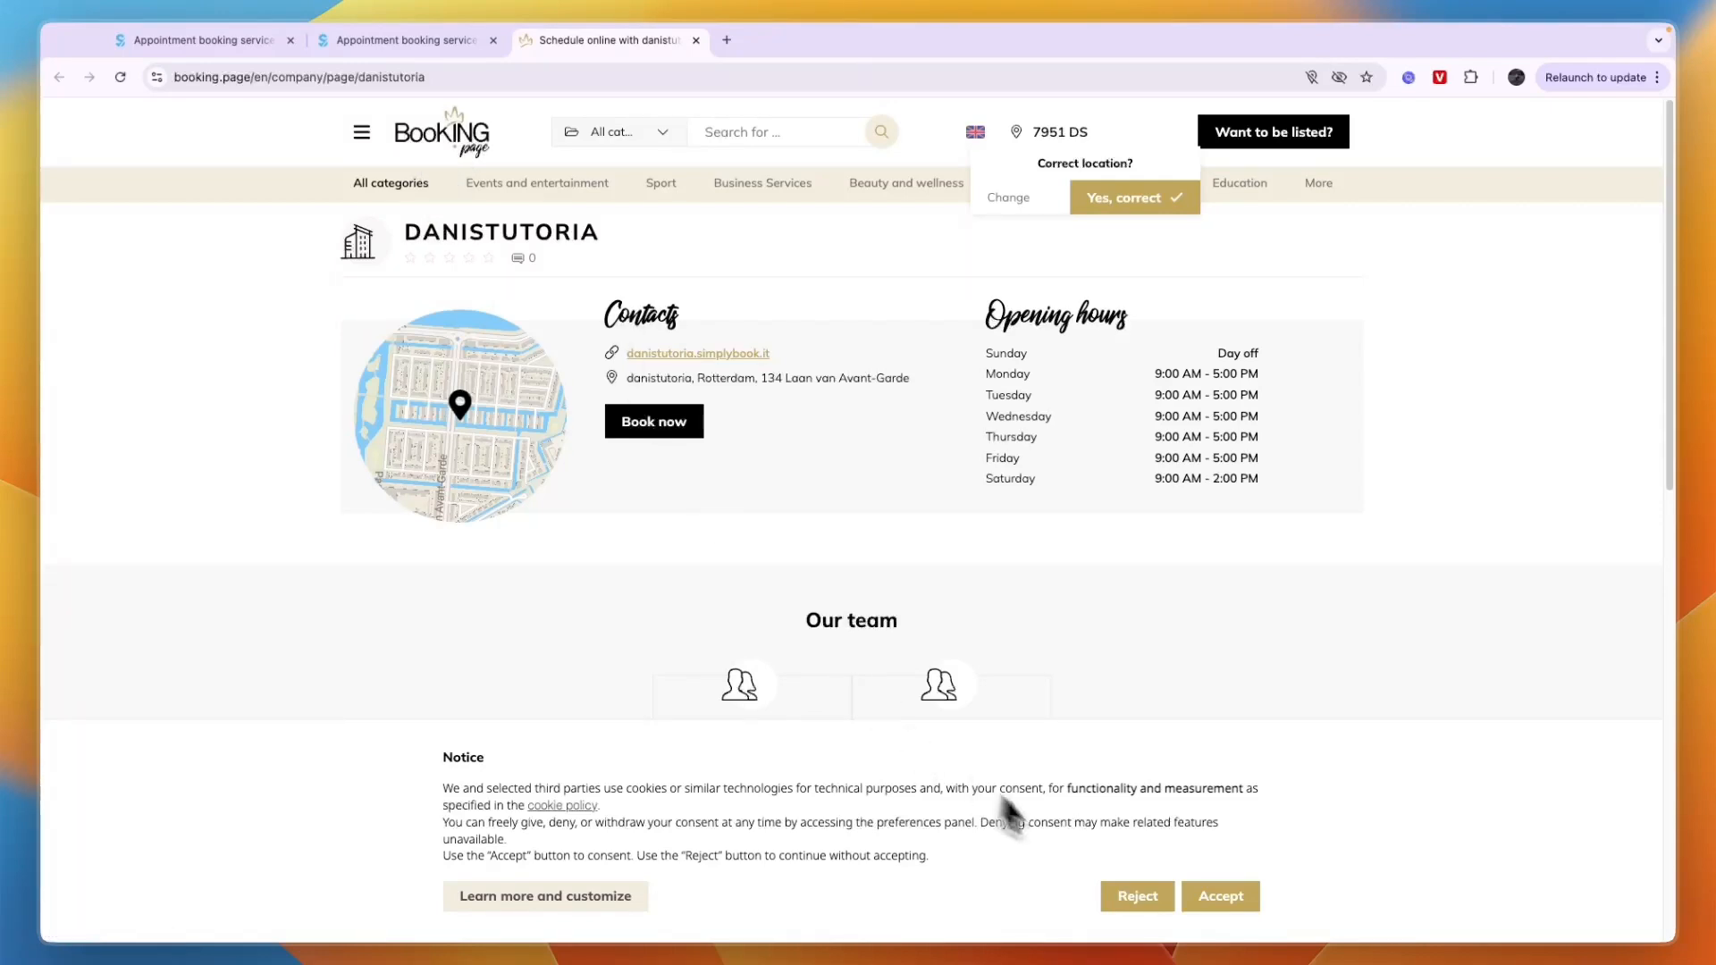
{"action": "left_click", "coordinate": [1153, 896]}
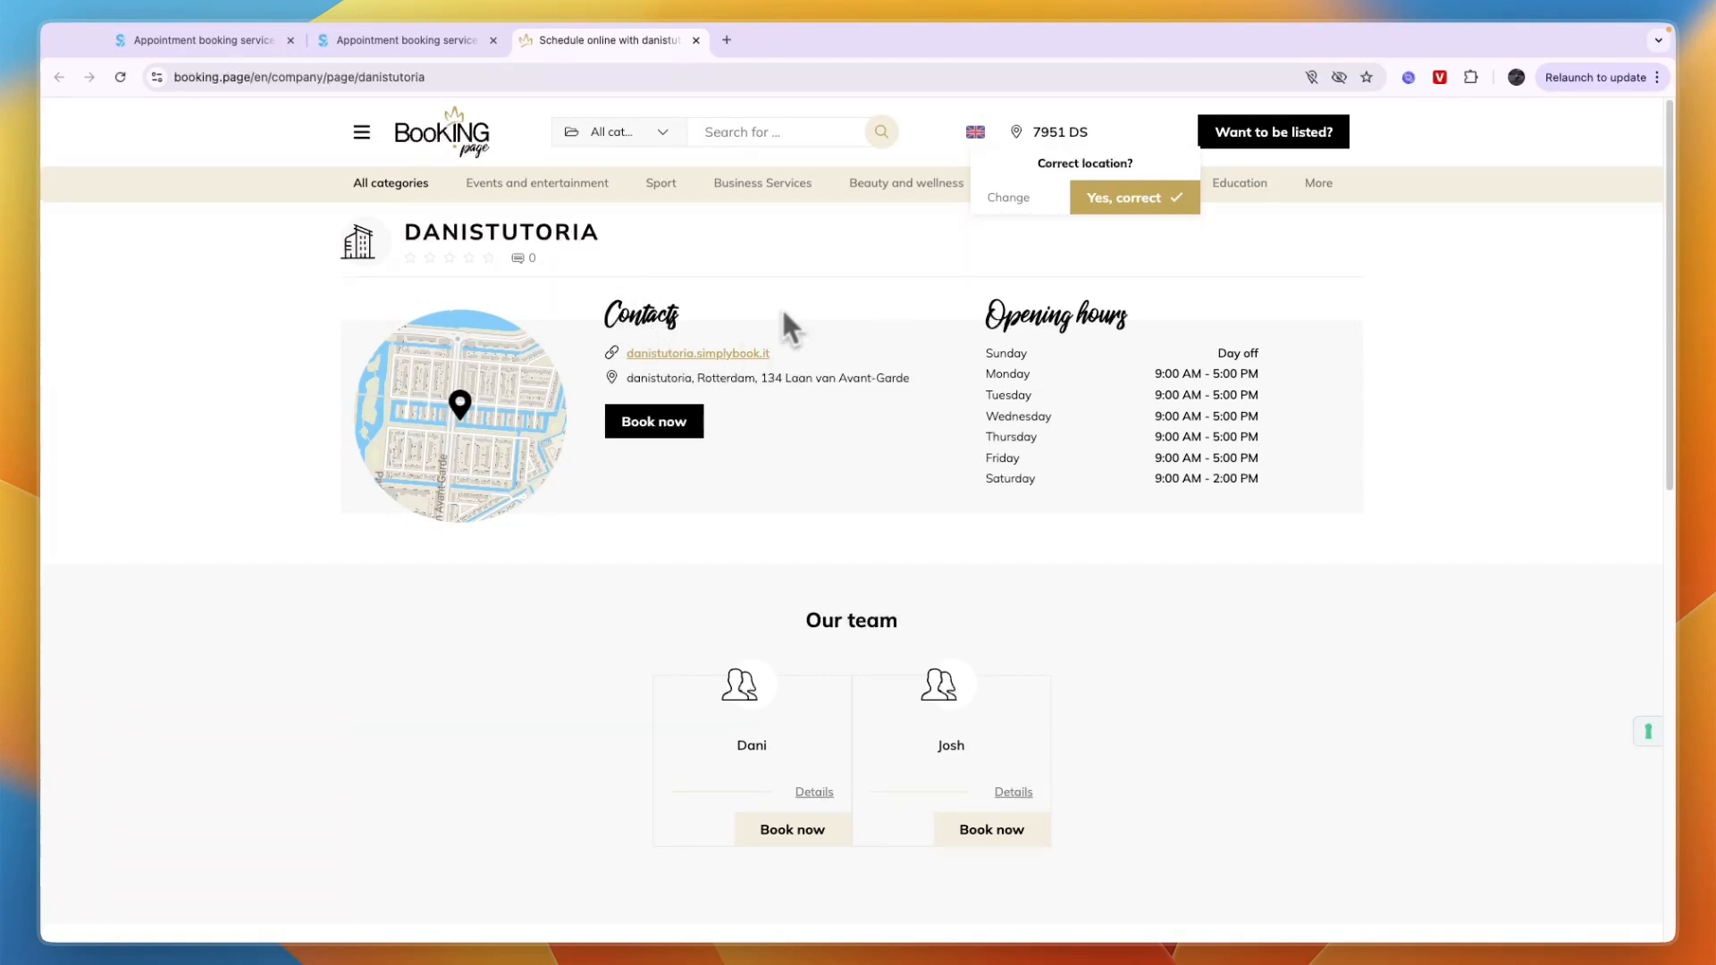
- Preview the booking process for the first team member on the public listing and close the page
{"action": "scroll", "coordinate": [613, 440], "scroll_direction": "down", "scroll_amount": 3}
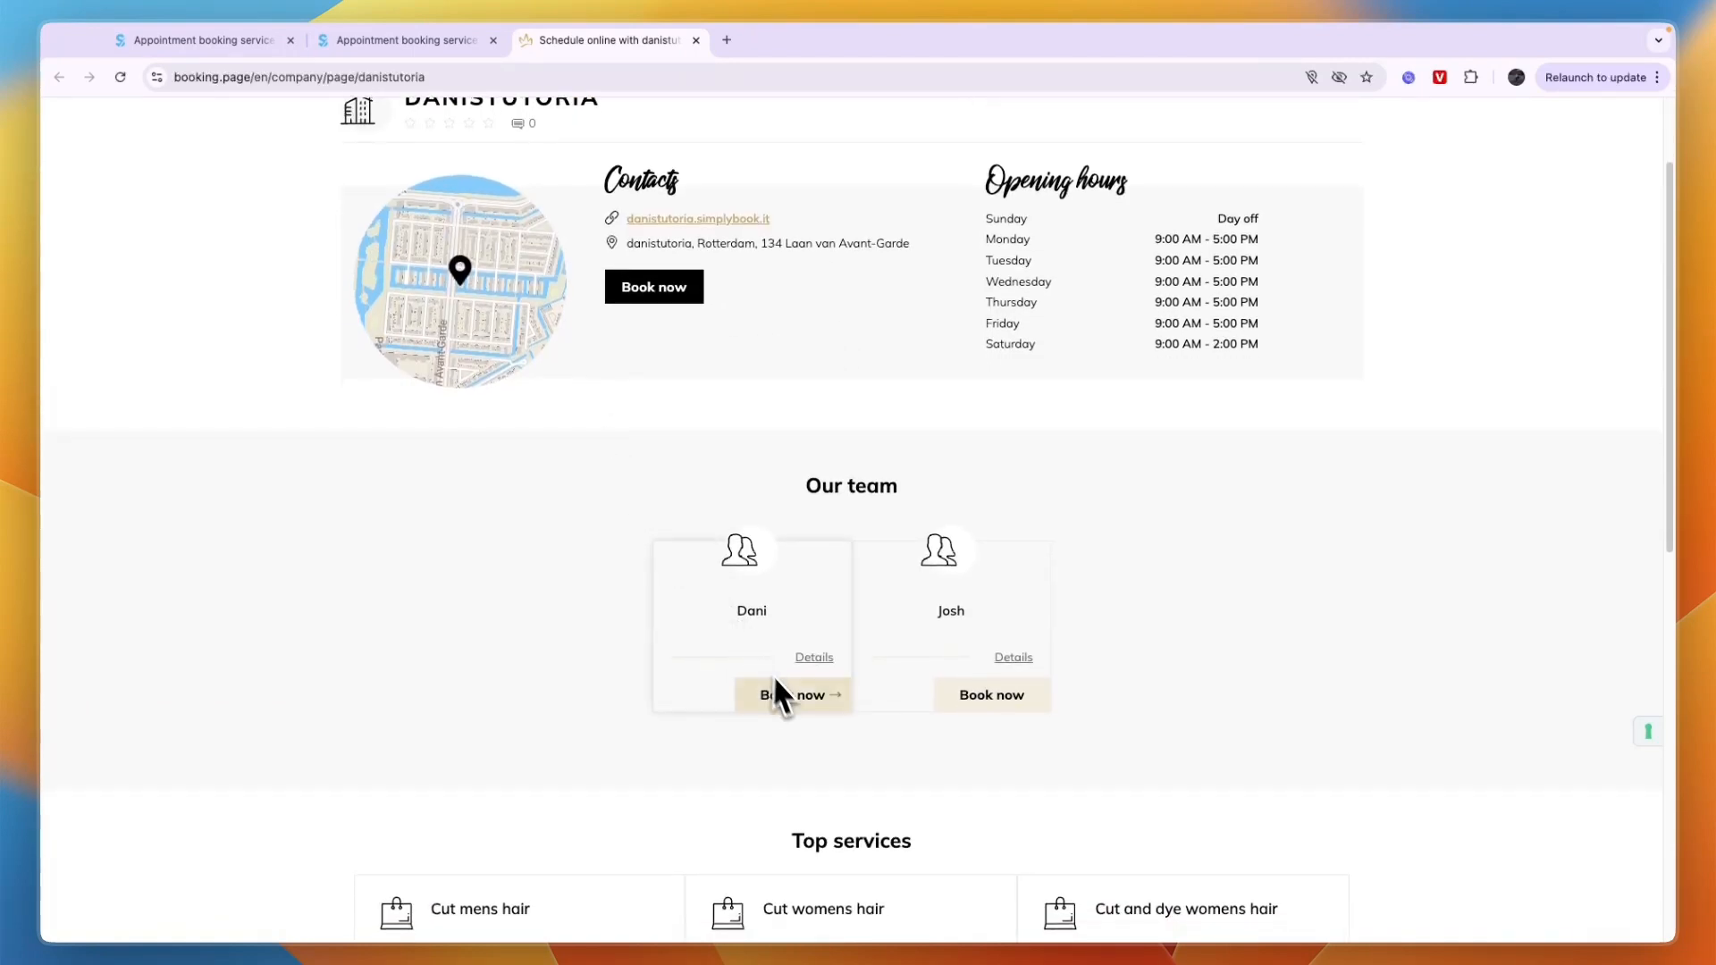
{"action": "left_click", "coordinate": [795, 711]}
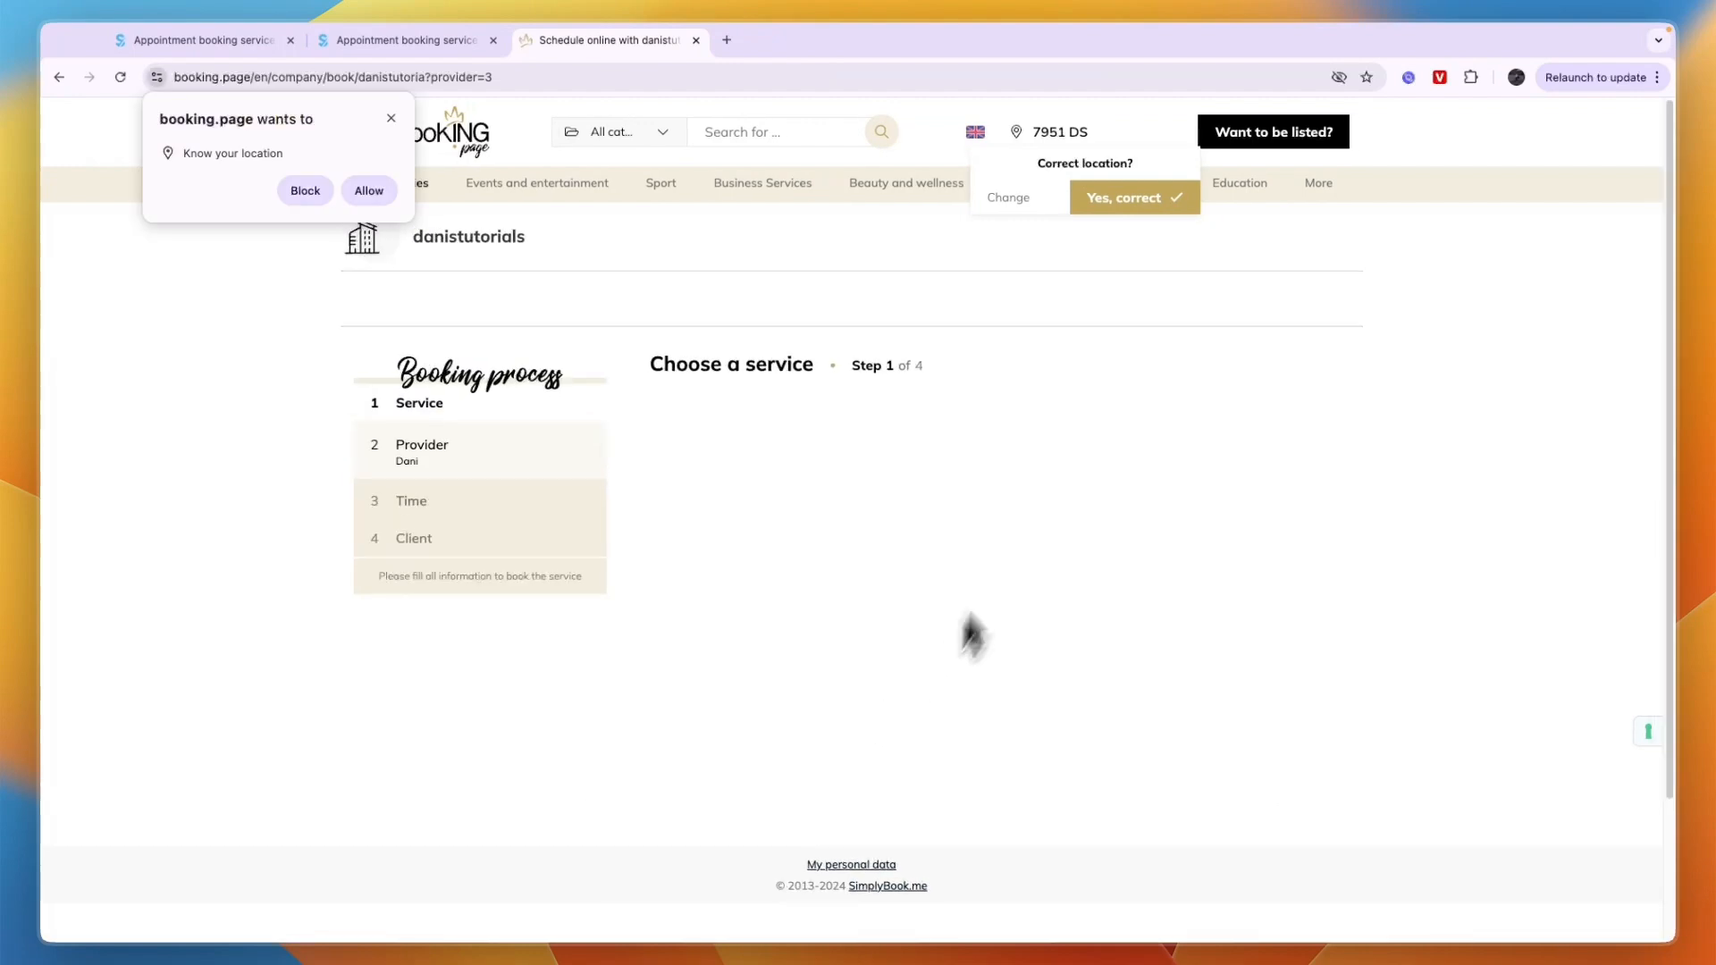
{"action": "left_click", "coordinate": [696, 40]}
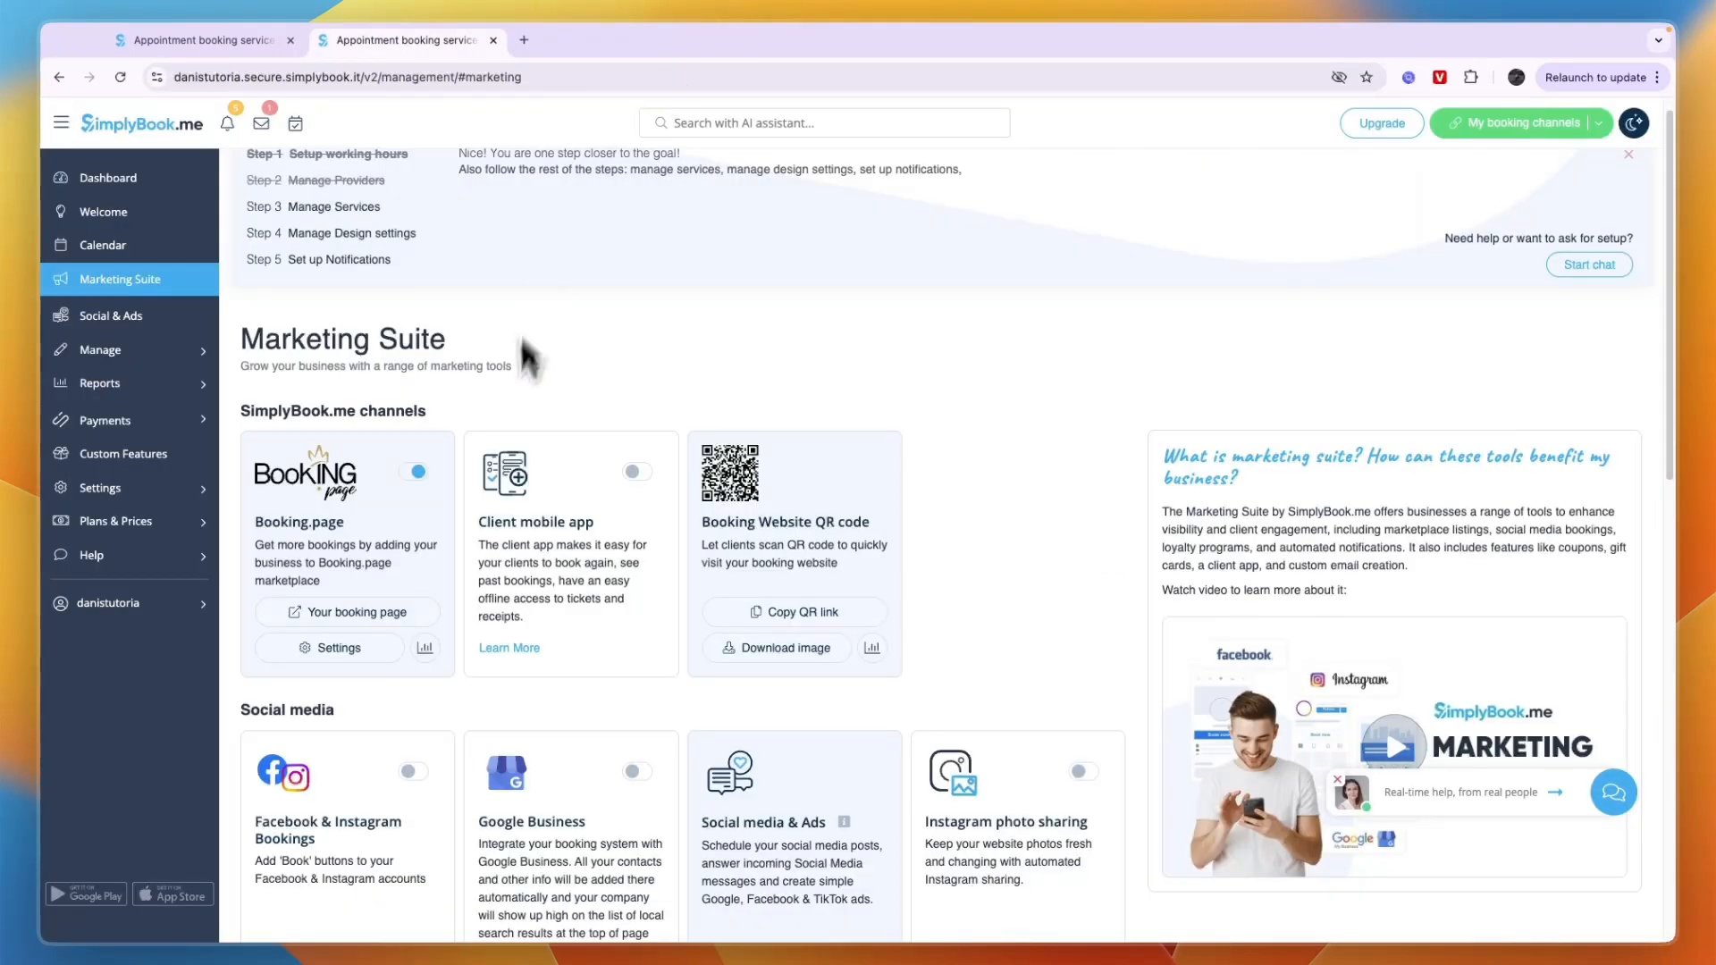
- Enable the Client mobile app channel in the Marketing Suite and disable it again
{"action": "scroll", "coordinate": [528, 357], "scroll_direction": "down", "scroll_amount": 2}
{"action": "left_click", "coordinate": [640, 379]}
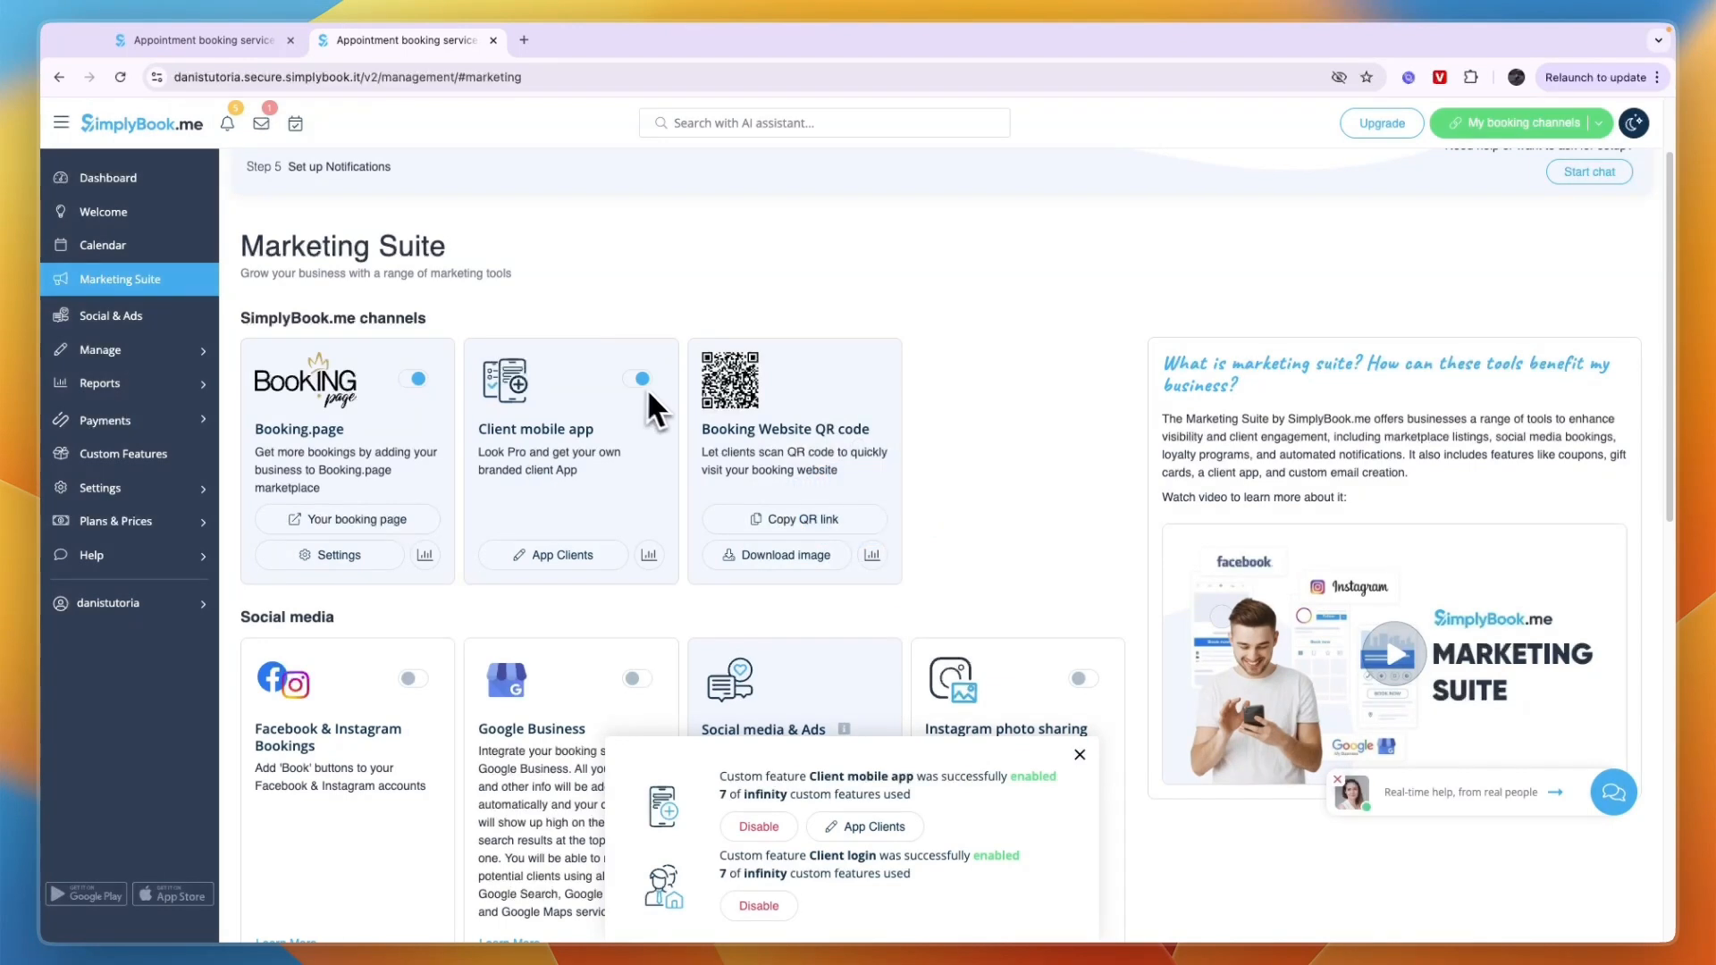
{"action": "left_click", "coordinate": [642, 378]}
- Examine the Marketing Suite's QR code channel, social media integrations and marketing tools such as gift cards, reviews and campaigns
{"action": "scroll", "coordinate": [655, 537], "scroll_direction": "down", "scroll_amount": 1}
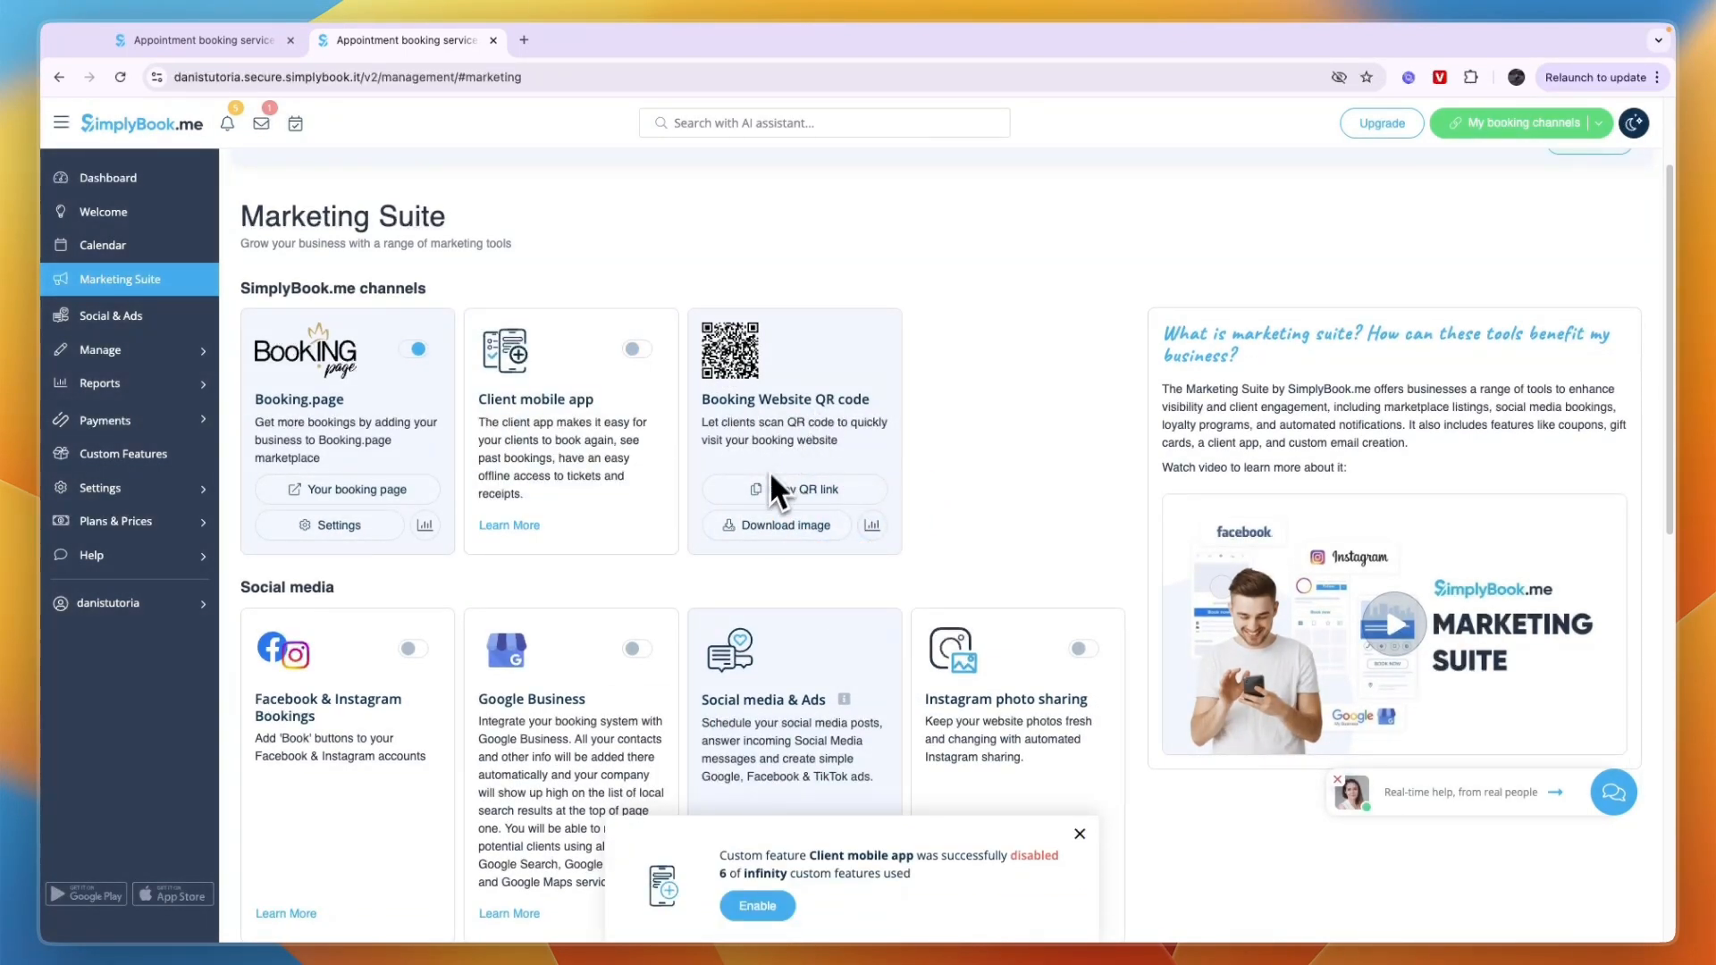
{"action": "scroll", "coordinate": [792, 527], "scroll_direction": "down", "scroll_amount": 4}
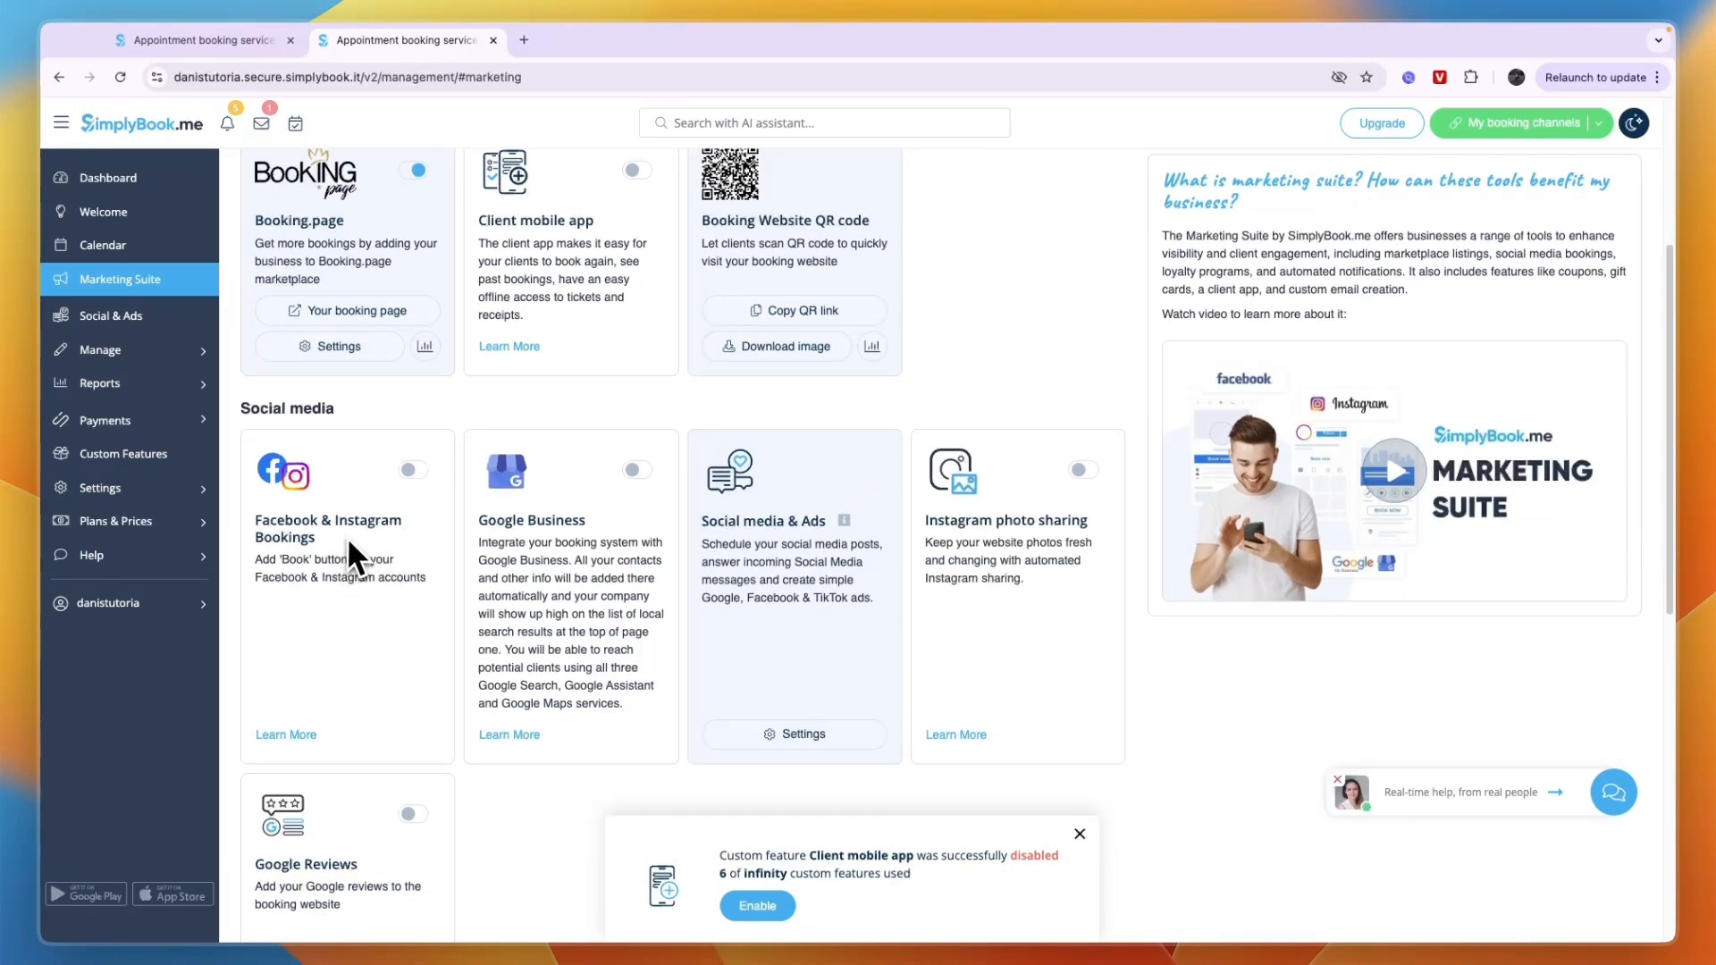
{"action": "left_click_drag", "start_coordinate": [256, 563], "coordinate": [364, 589]}
{"action": "left_click", "coordinate": [364, 590]}
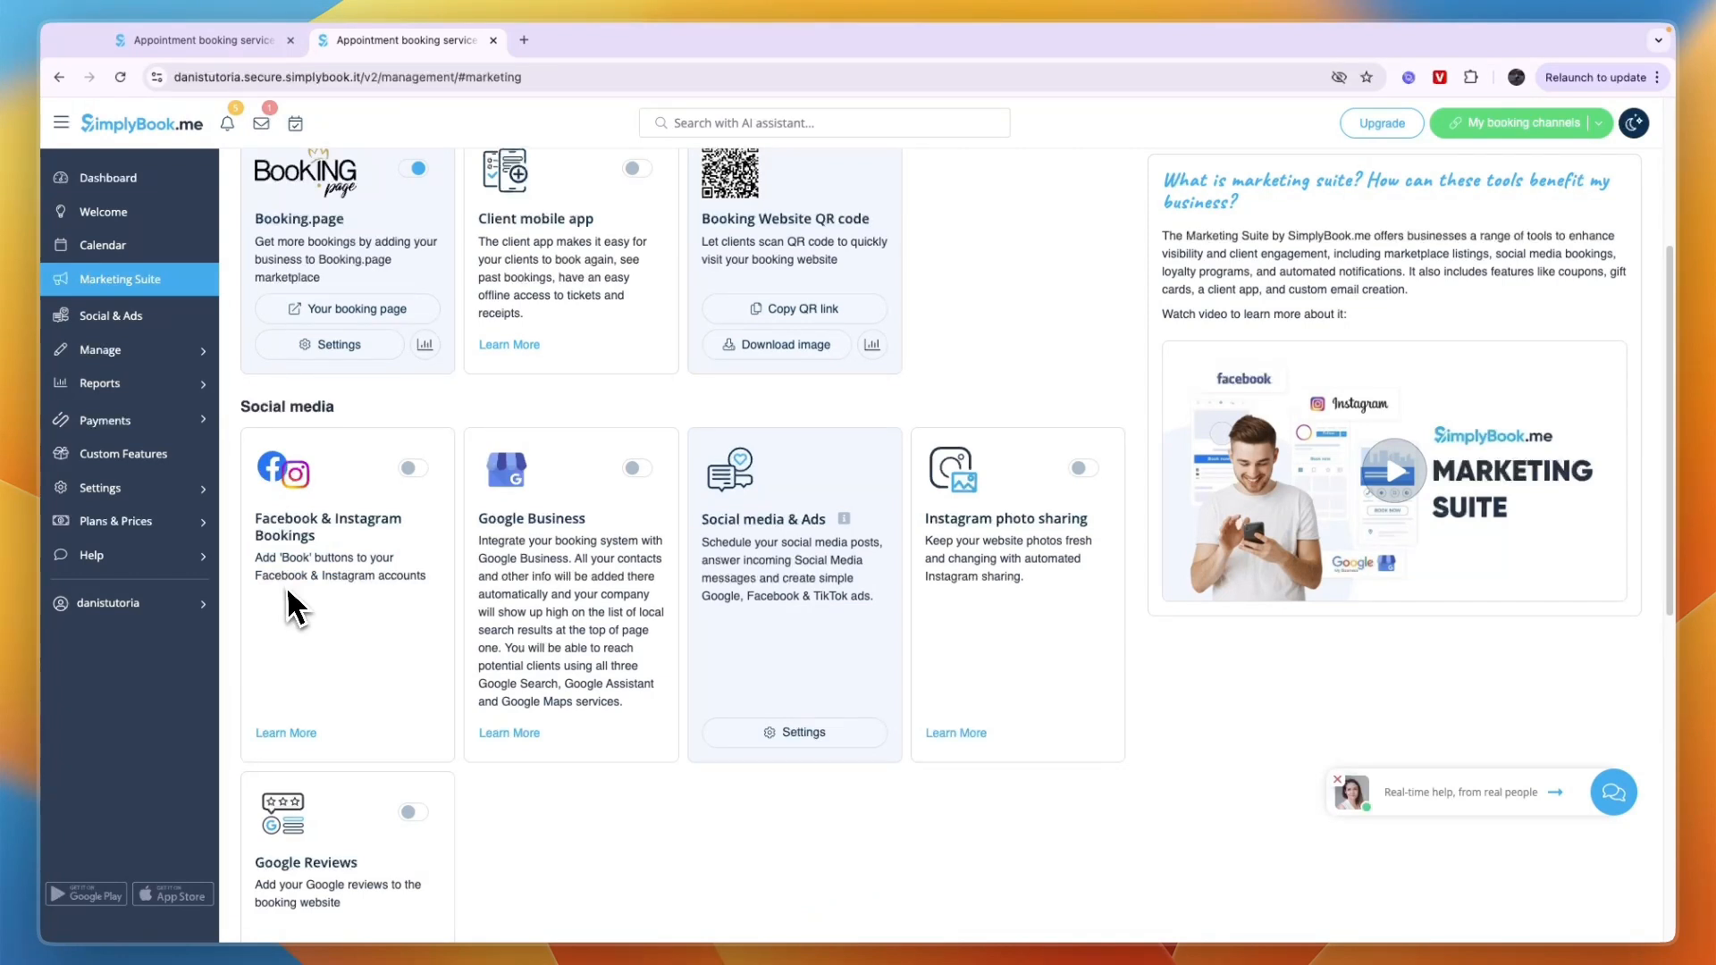
{"action": "scroll", "coordinate": [415, 572], "scroll_direction": "down", "scroll_amount": 1}
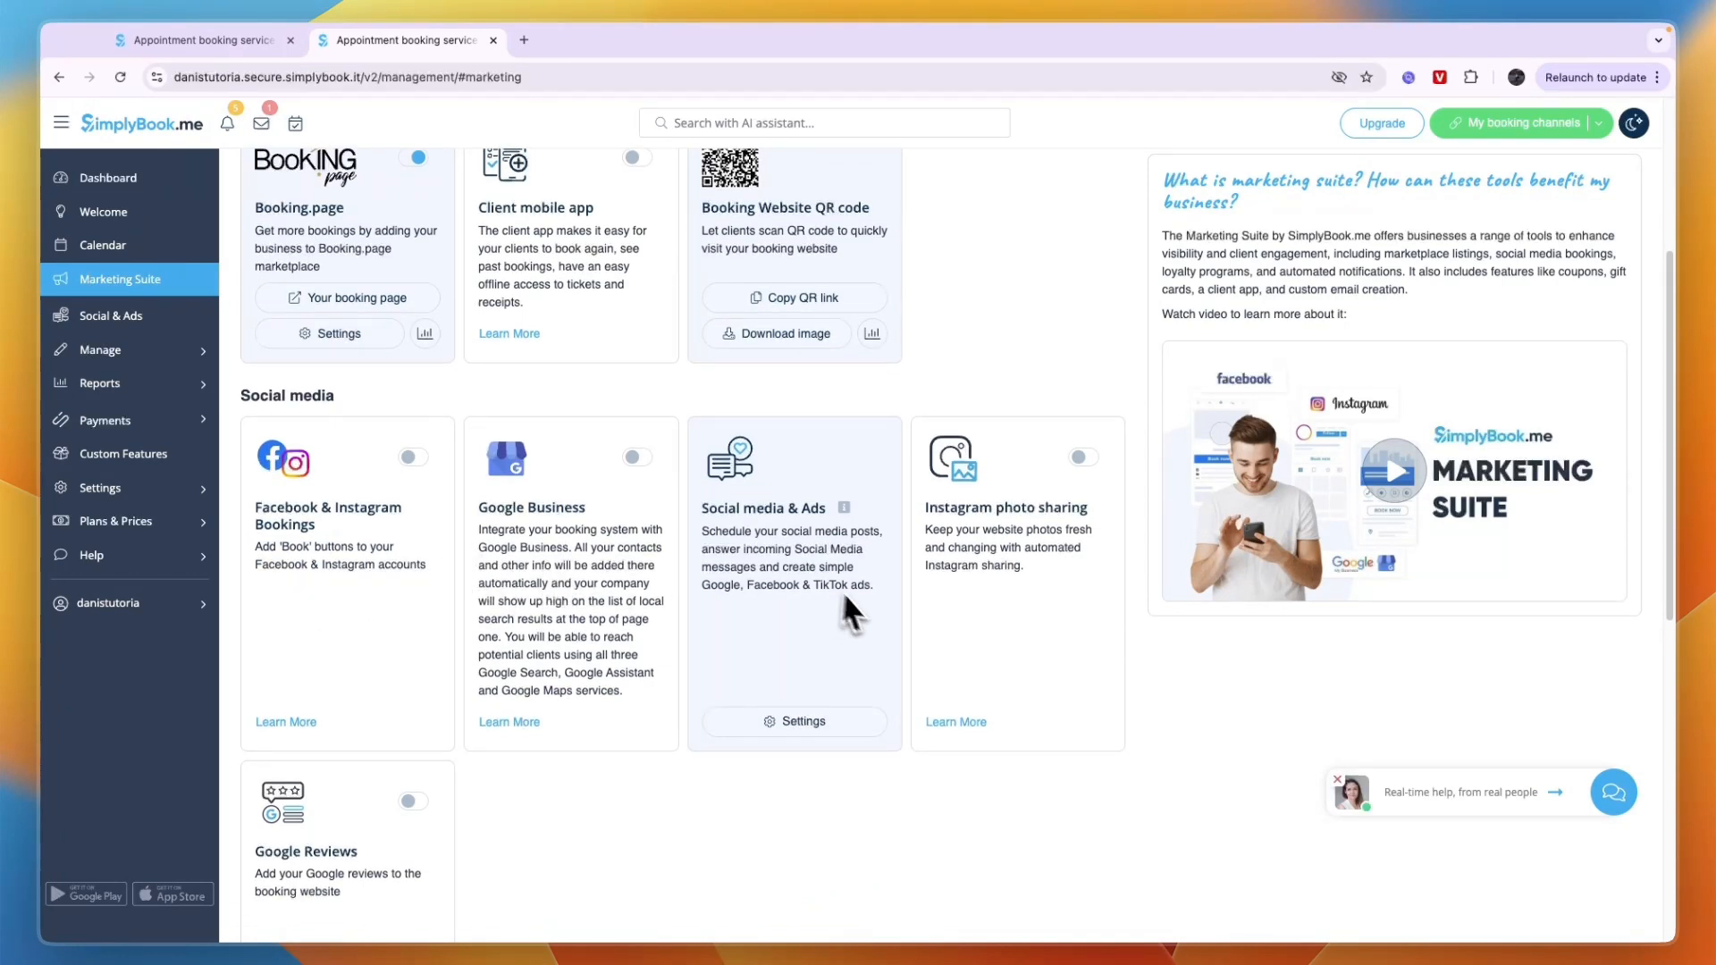
{"action": "scroll", "coordinate": [994, 483], "scroll_direction": "down", "scroll_amount": 3}
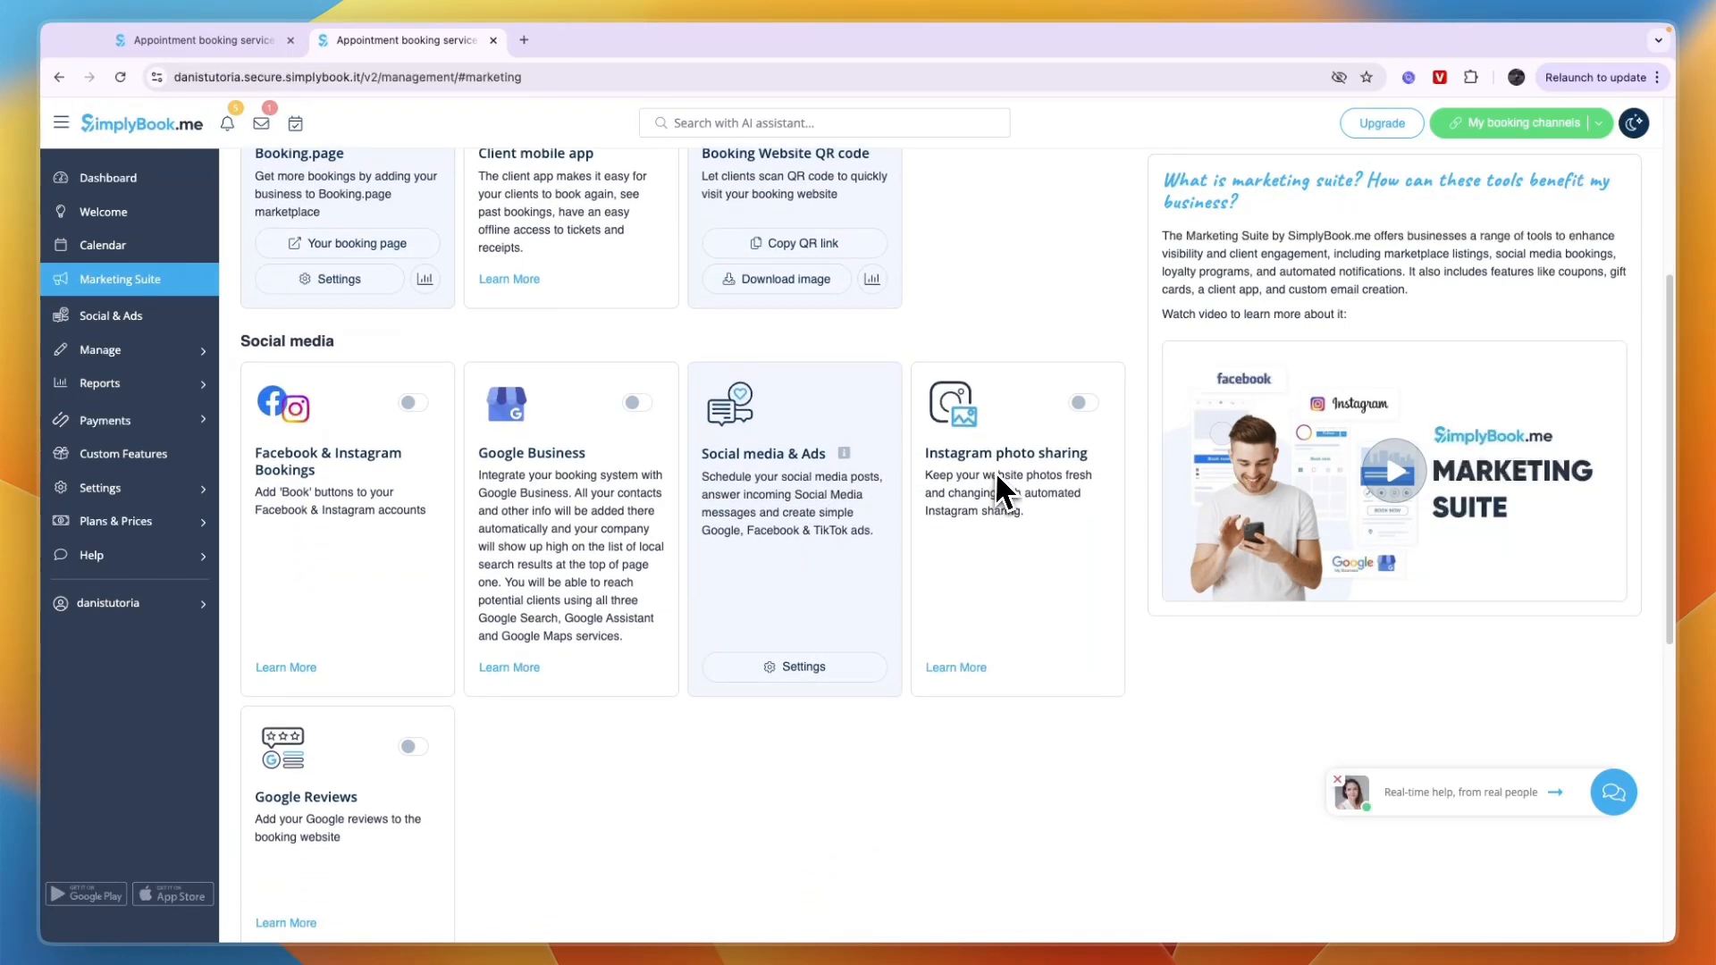
{"action": "scroll", "coordinate": [459, 605], "scroll_direction": "down", "scroll_amount": 5}
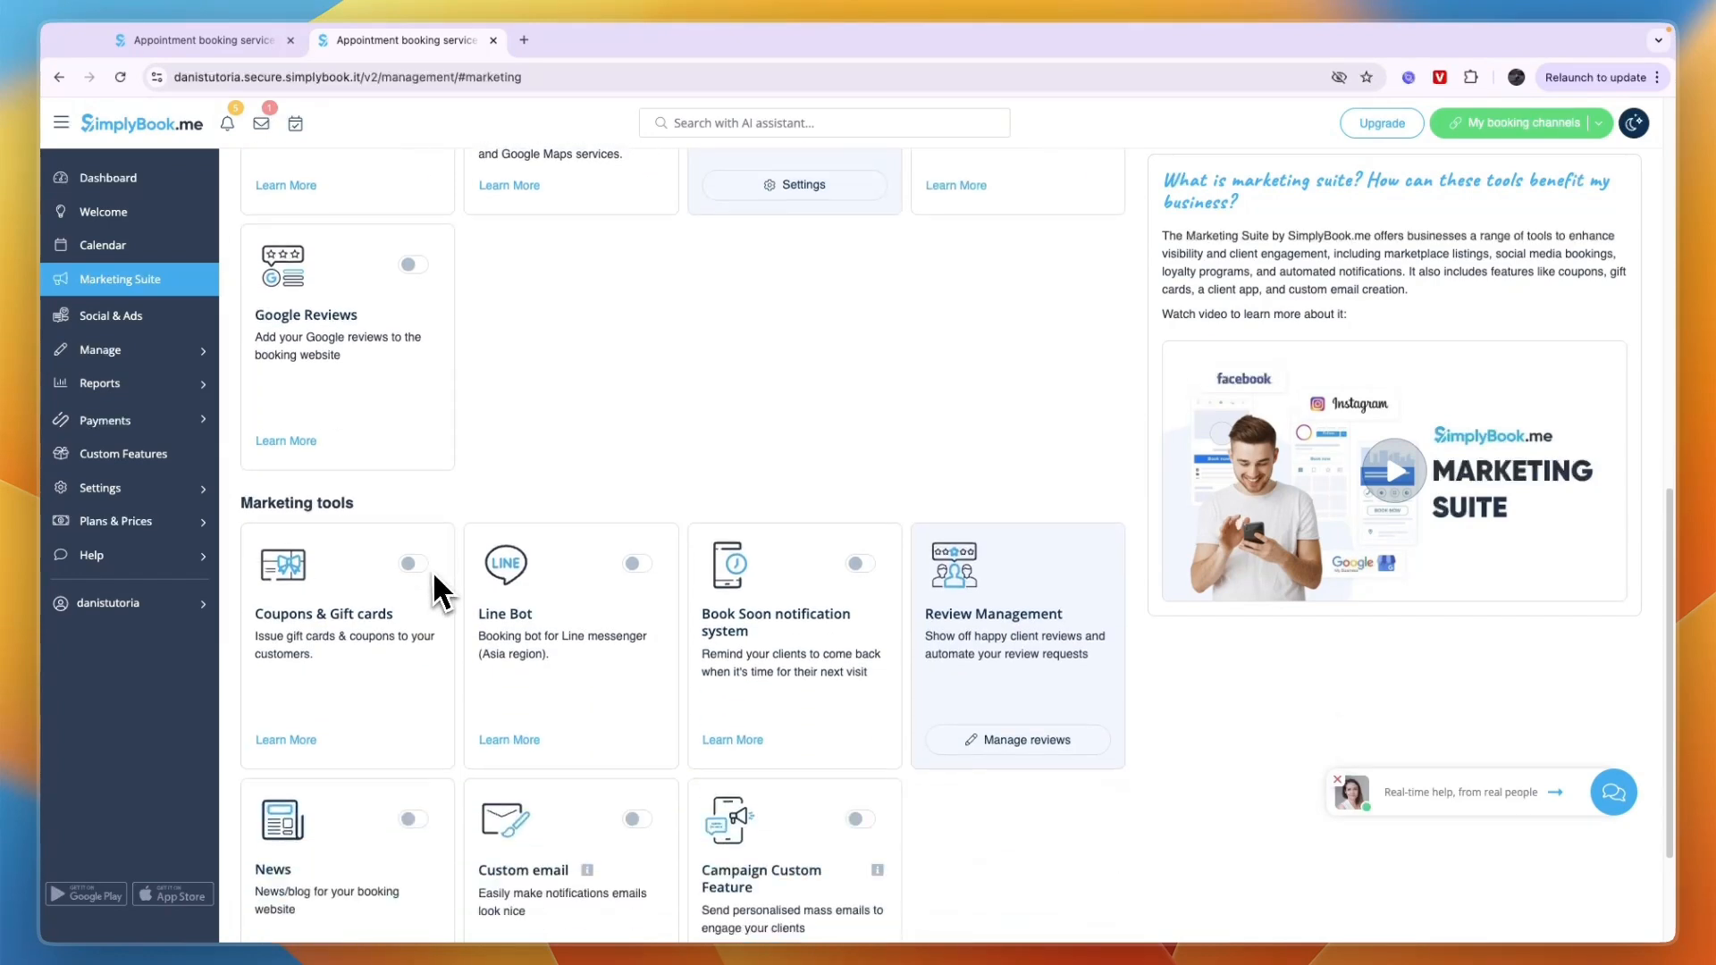
{"action": "scroll", "coordinate": [547, 686], "scroll_direction": "down", "scroll_amount": 2}
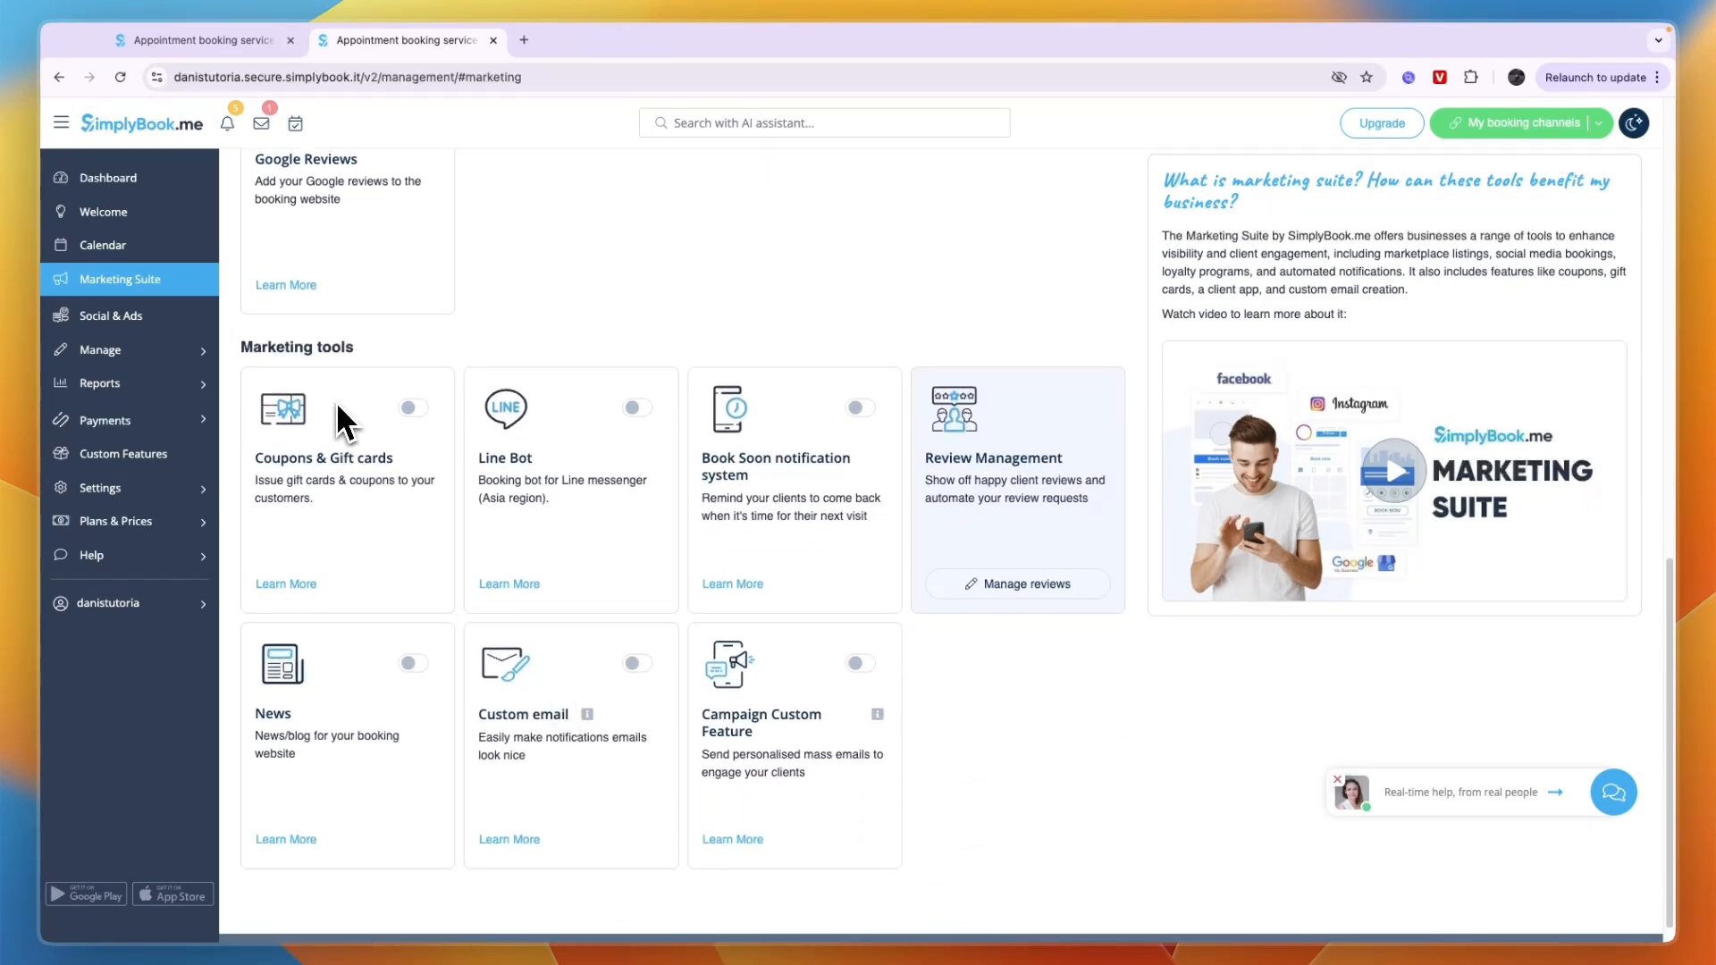
{"action": "scroll", "coordinate": [406, 469], "scroll_direction": "down", "scroll_amount": 1}
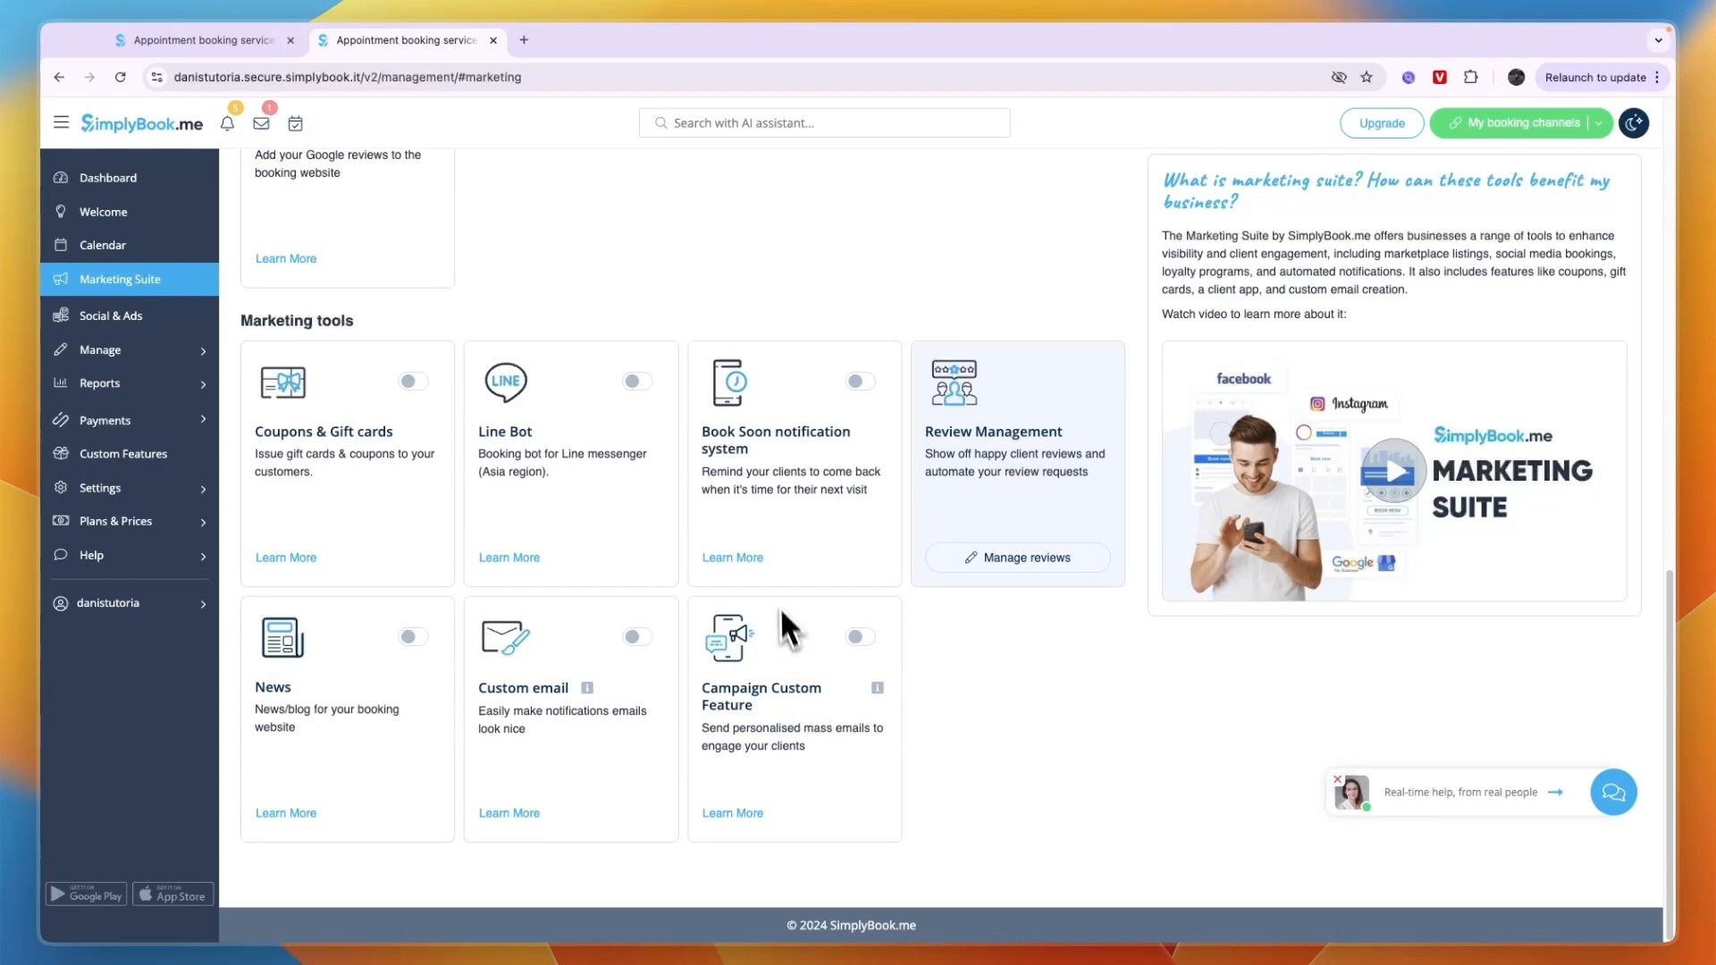
- Check which report types are available and open the list of all custom features
{"action": "mouse_move", "coordinate": [120, 393]}
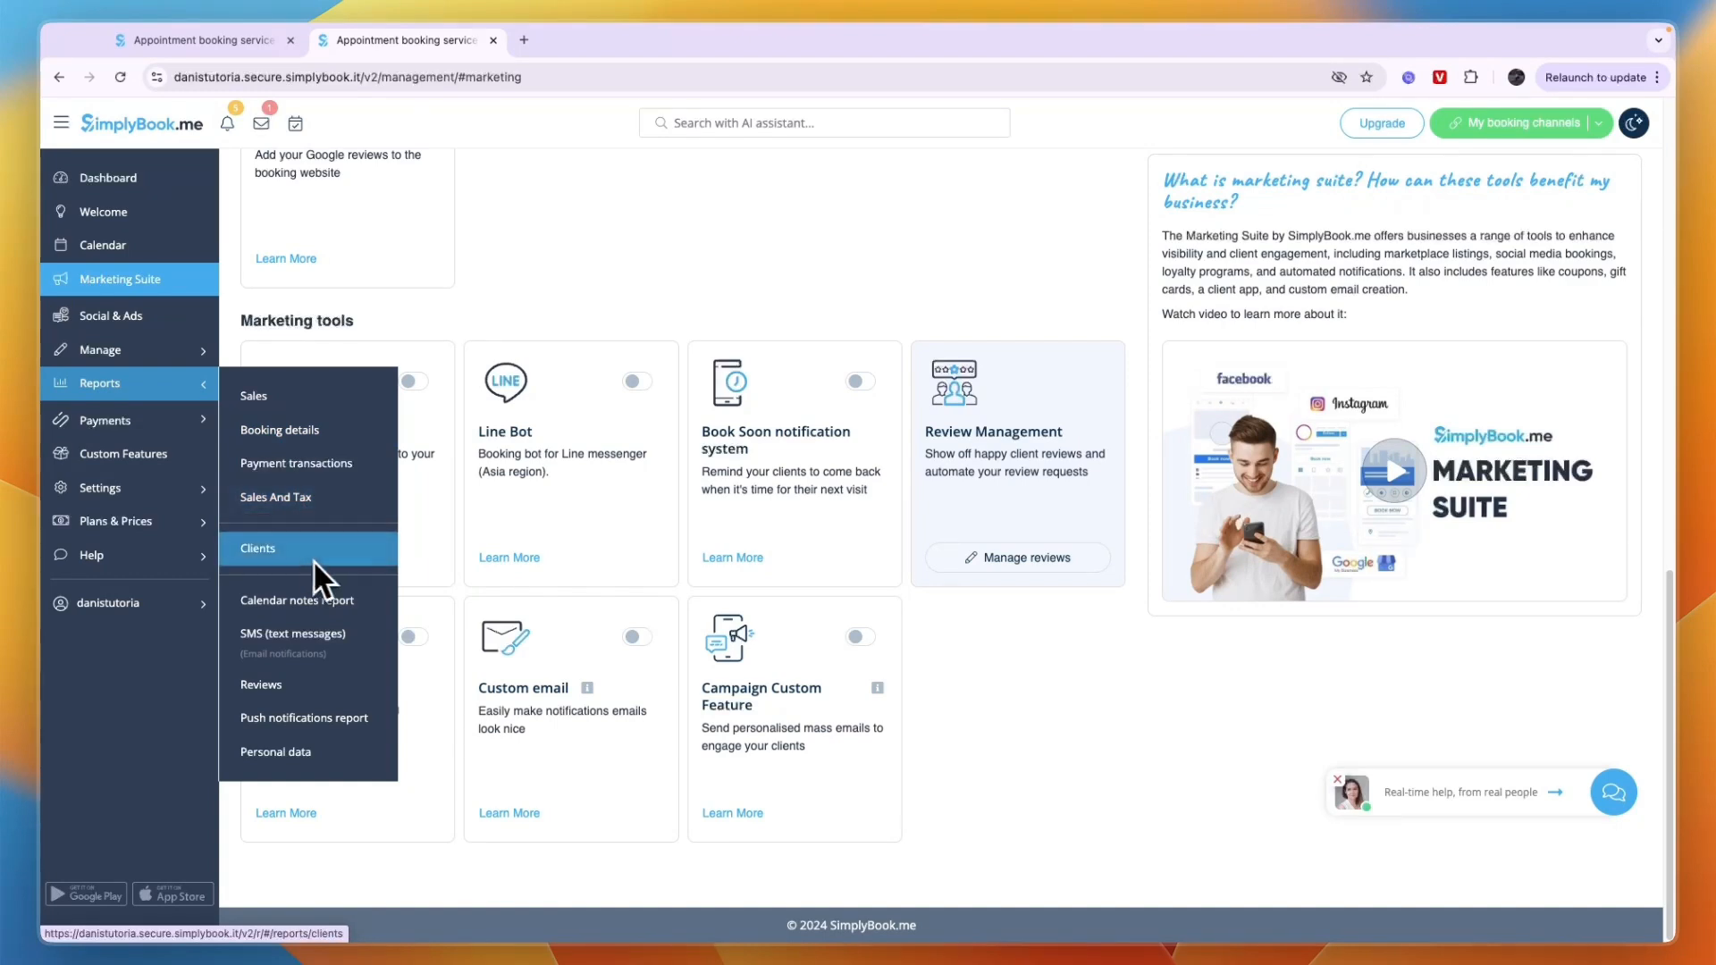
{"action": "left_click", "coordinate": [281, 394]}
{"action": "left_click", "coordinate": [163, 453]}
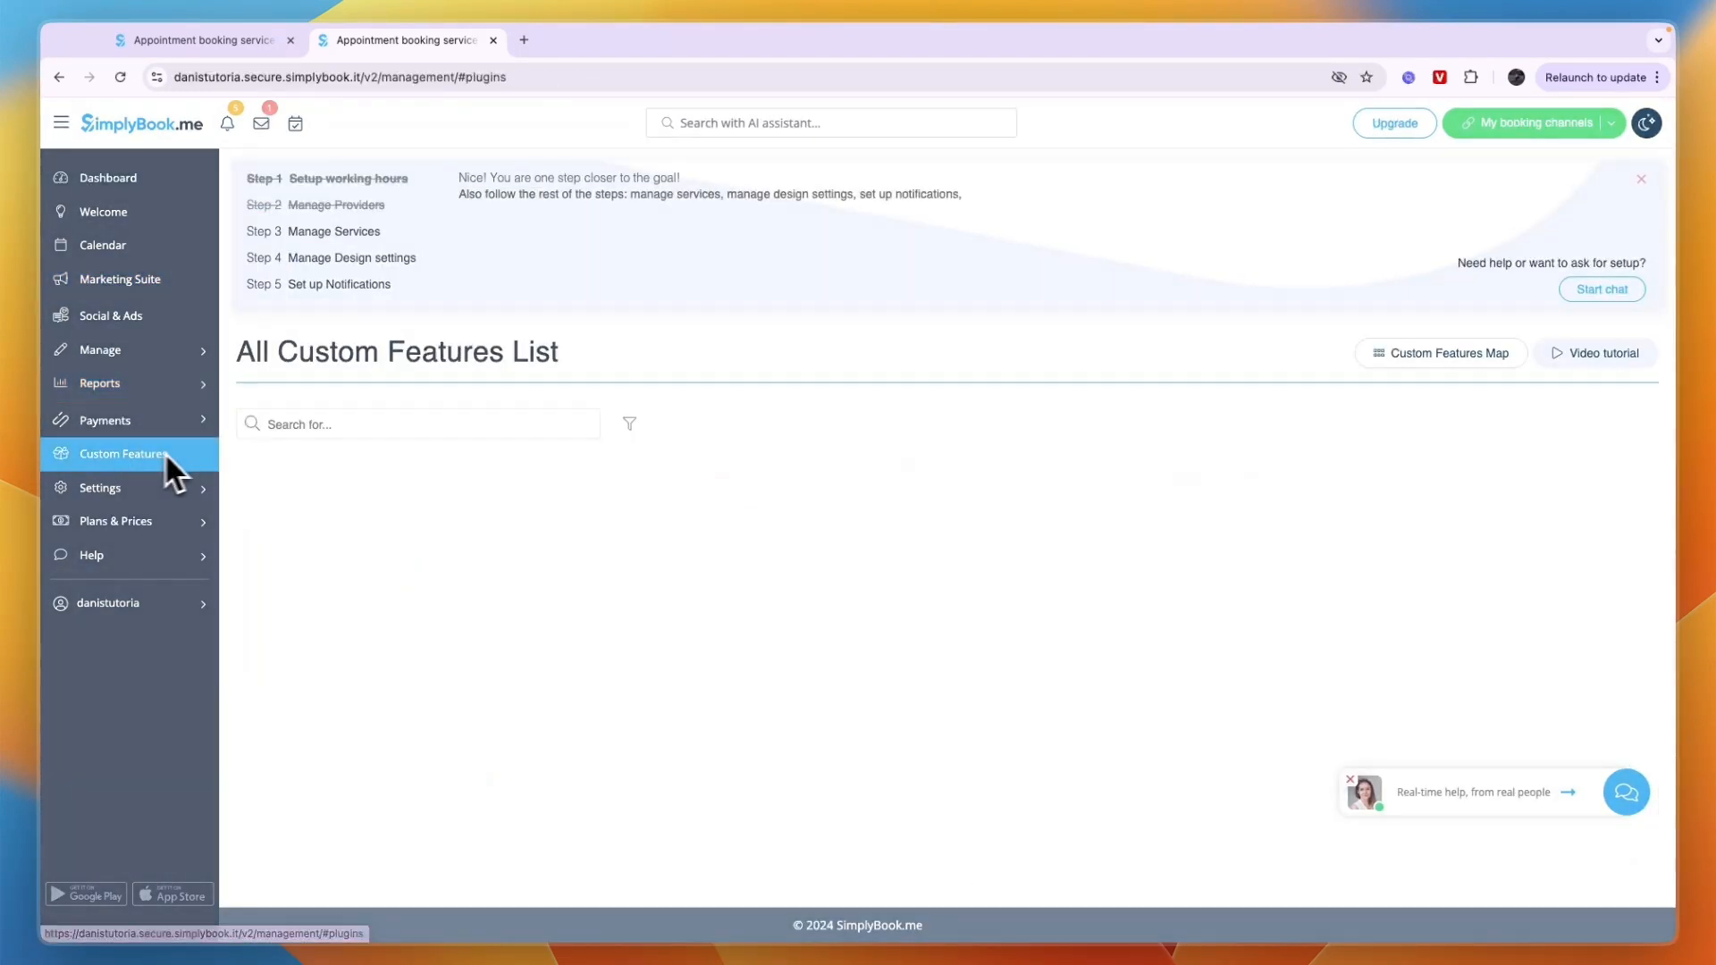
- Examine the custom features list, covering booking website additions, business enhancements and the recommended Membership, SMS Gateway and Custom domain name features
{"action": "scroll", "coordinate": [408, 350], "scroll_direction": "down", "scroll_amount": 3}
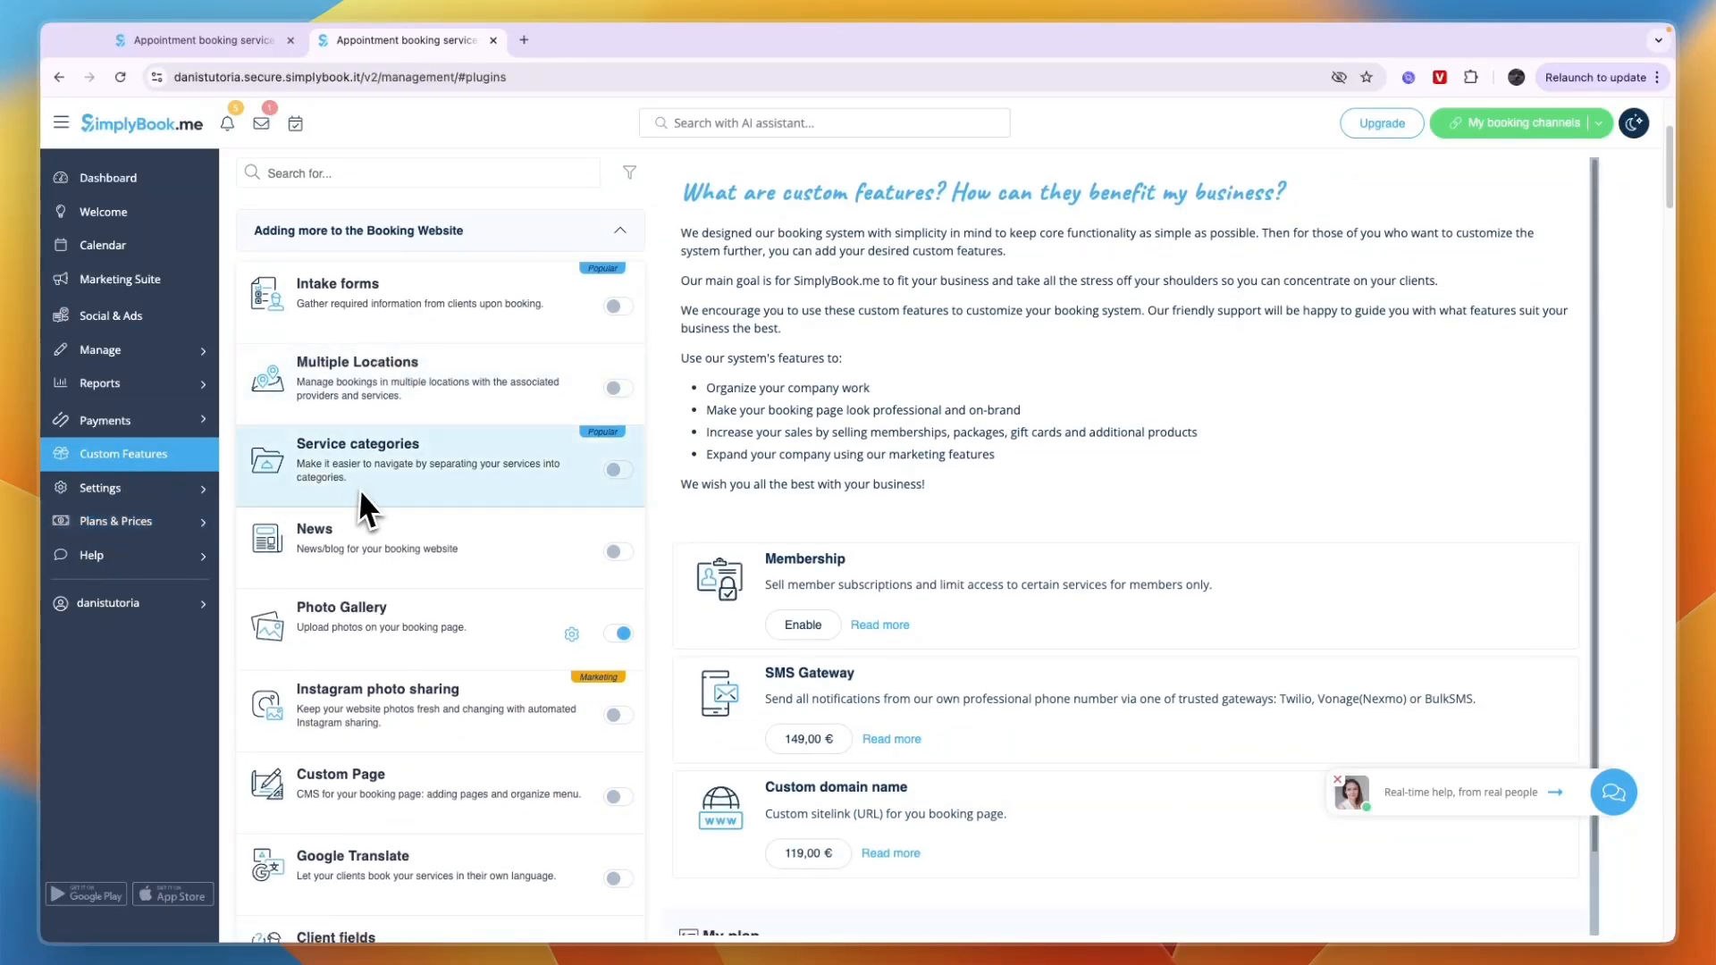
{"action": "scroll", "coordinate": [983, 500], "scroll_direction": "up", "scroll_amount": 1}
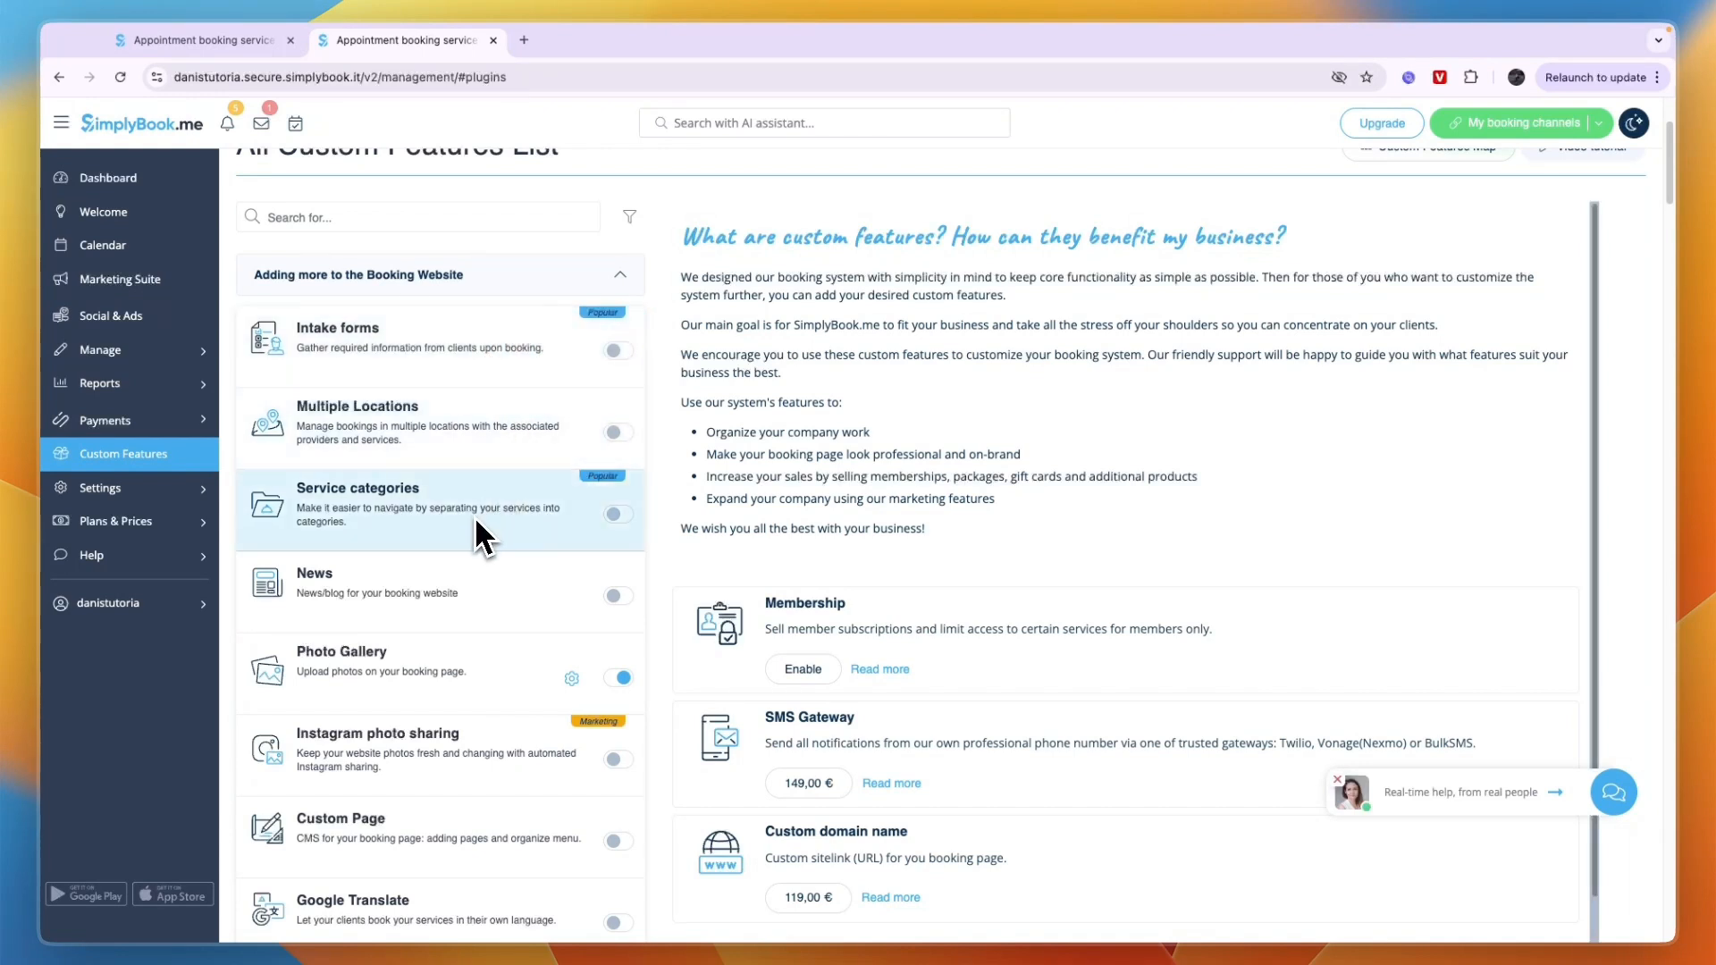
{"action": "scroll", "coordinate": [466, 516], "scroll_direction": "down", "scroll_amount": 1}
{"action": "scroll", "coordinate": [463, 633], "scroll_direction": "down", "scroll_amount": 4}
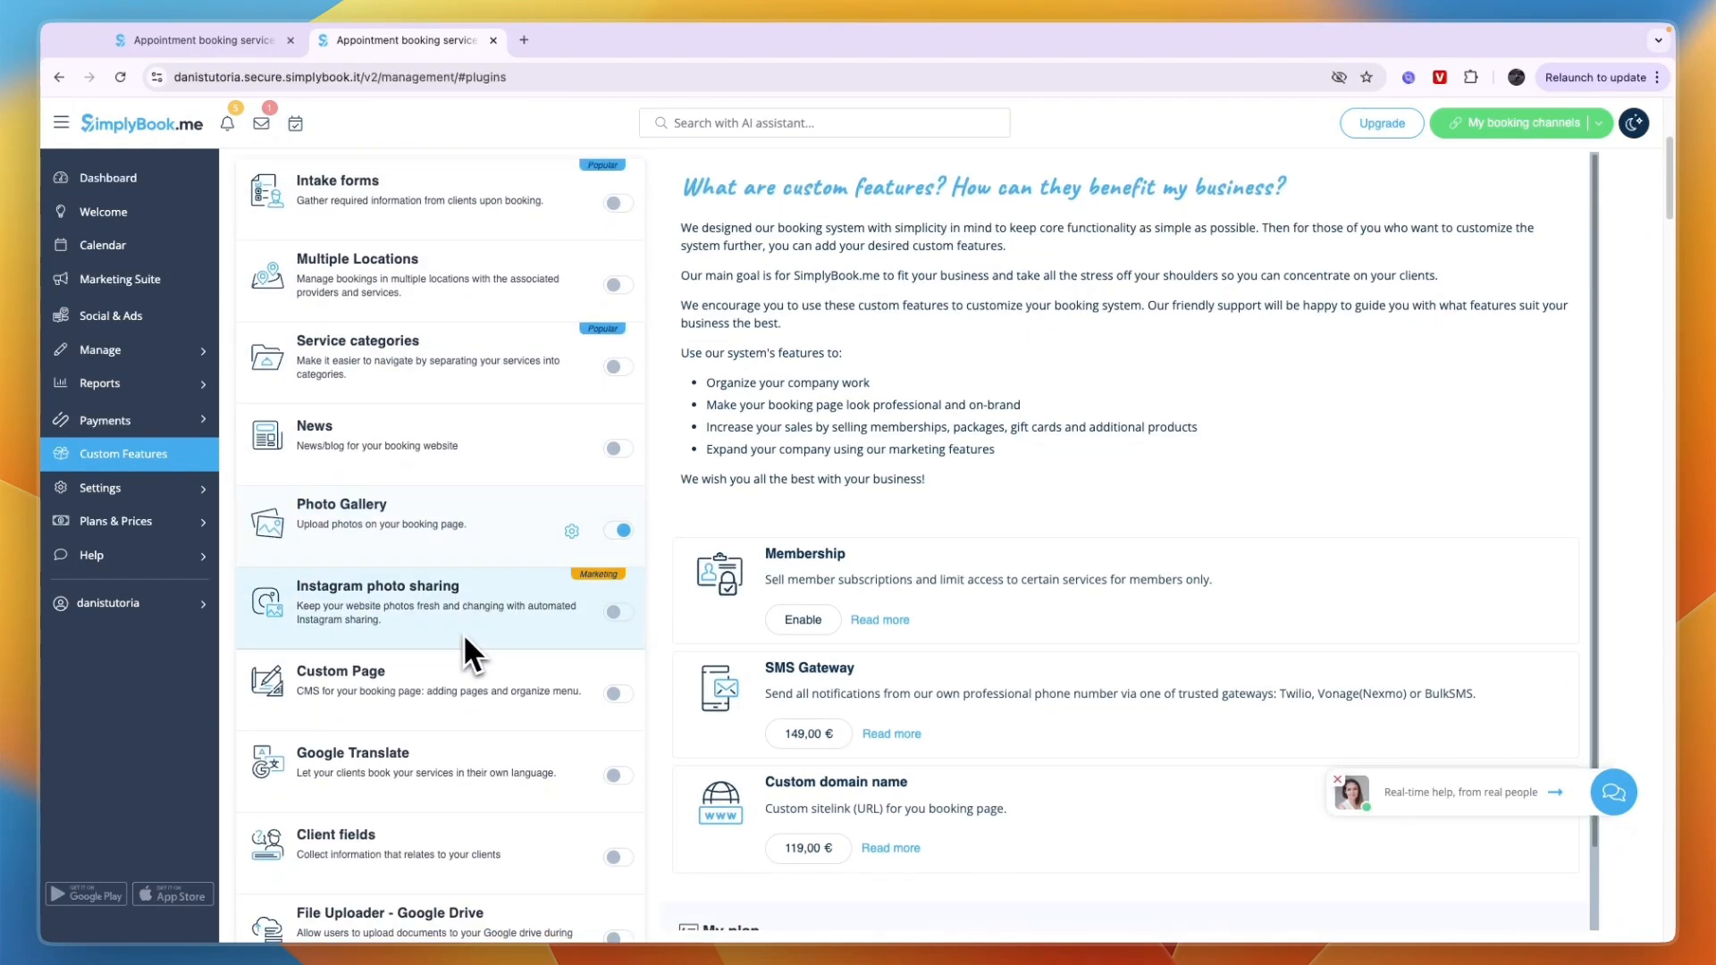
{"action": "scroll", "coordinate": [374, 642], "scroll_direction": "down", "scroll_amount": 10}
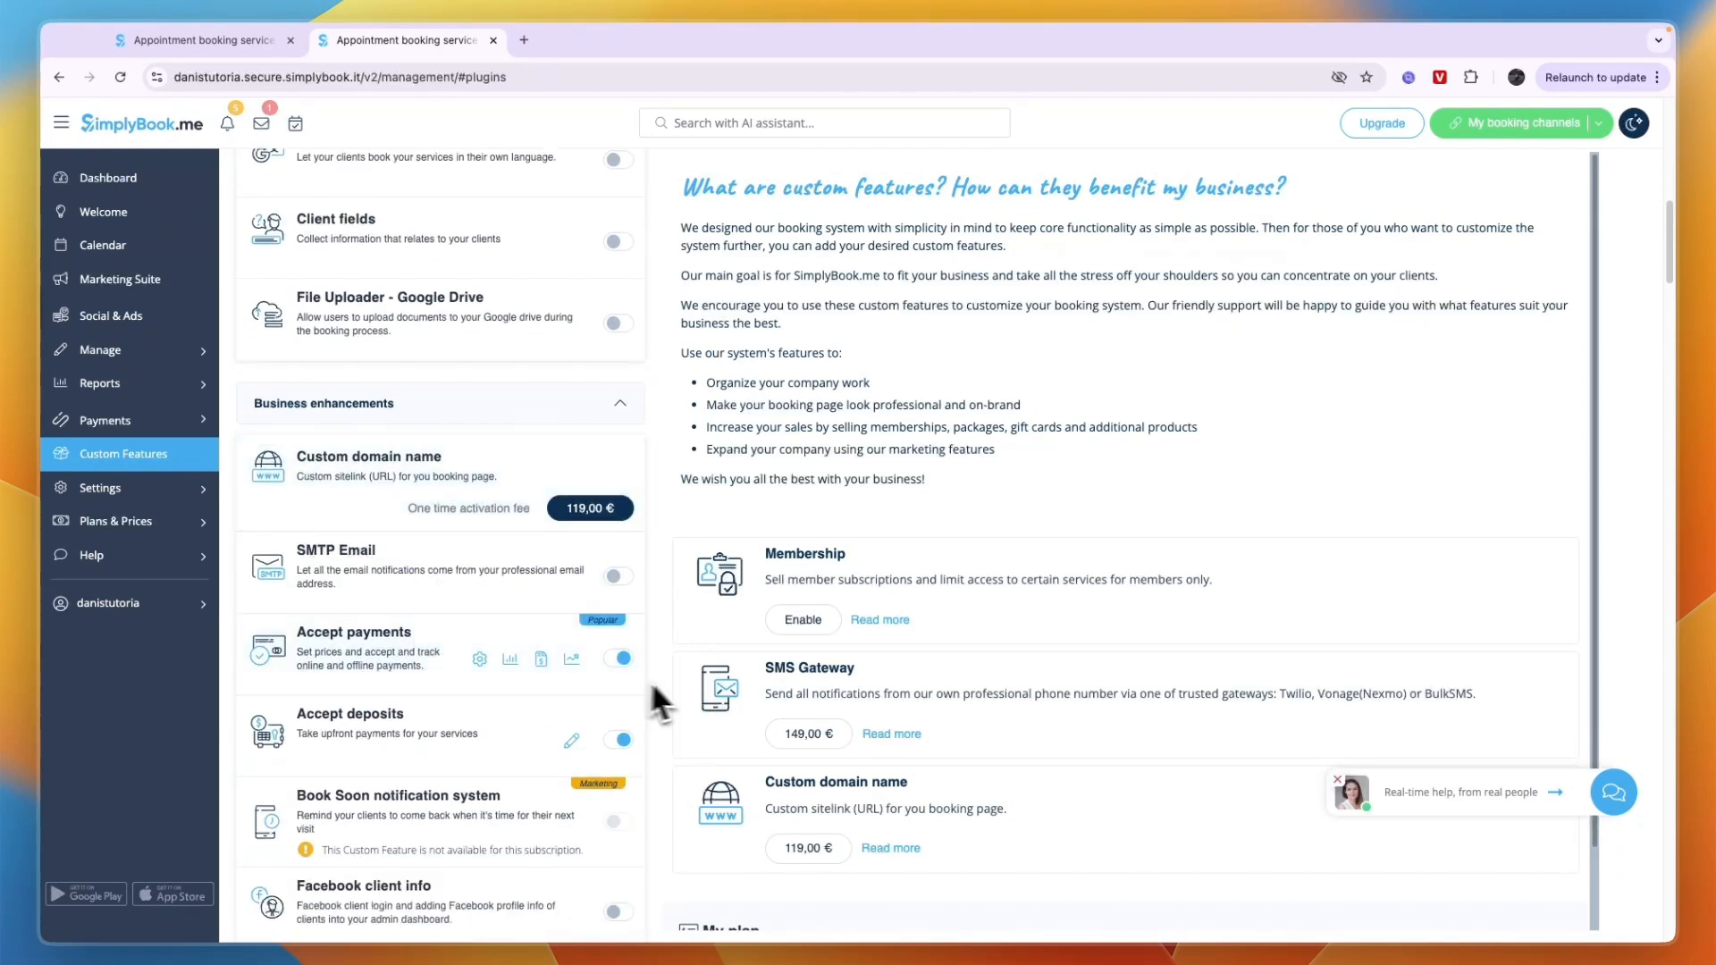
{"action": "scroll", "coordinate": [845, 594], "scroll_direction": "down", "scroll_amount": 1}
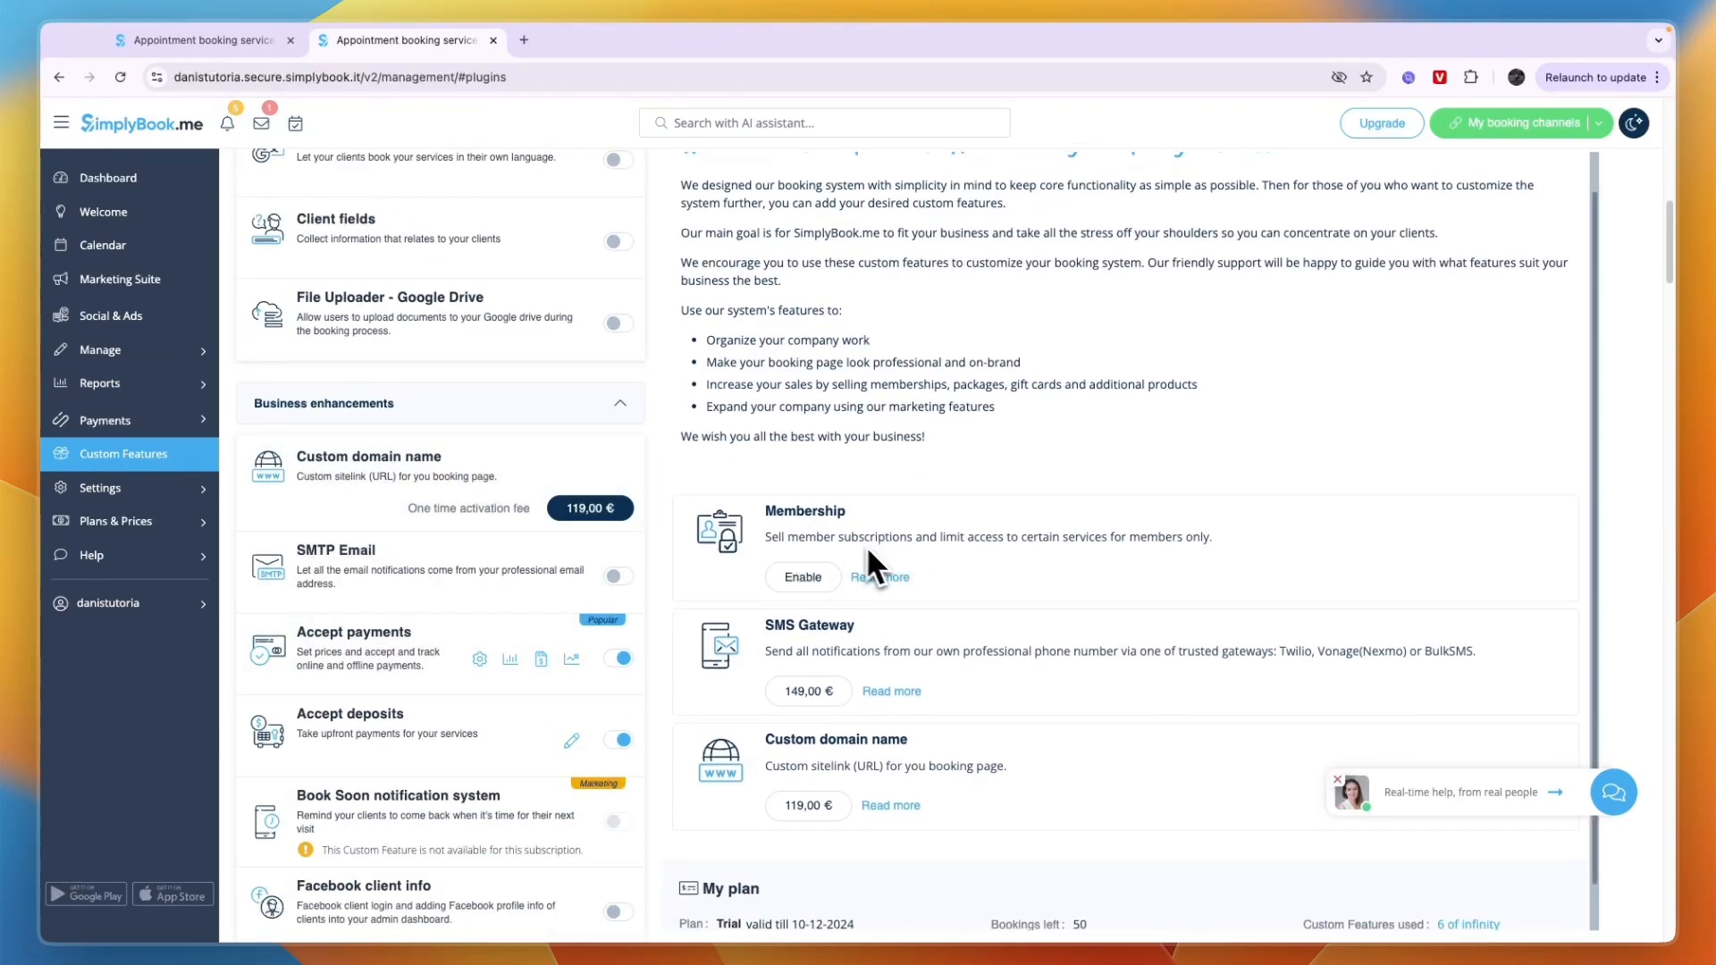
{"action": "scroll", "coordinate": [908, 563], "scroll_direction": "down", "scroll_amount": 1}
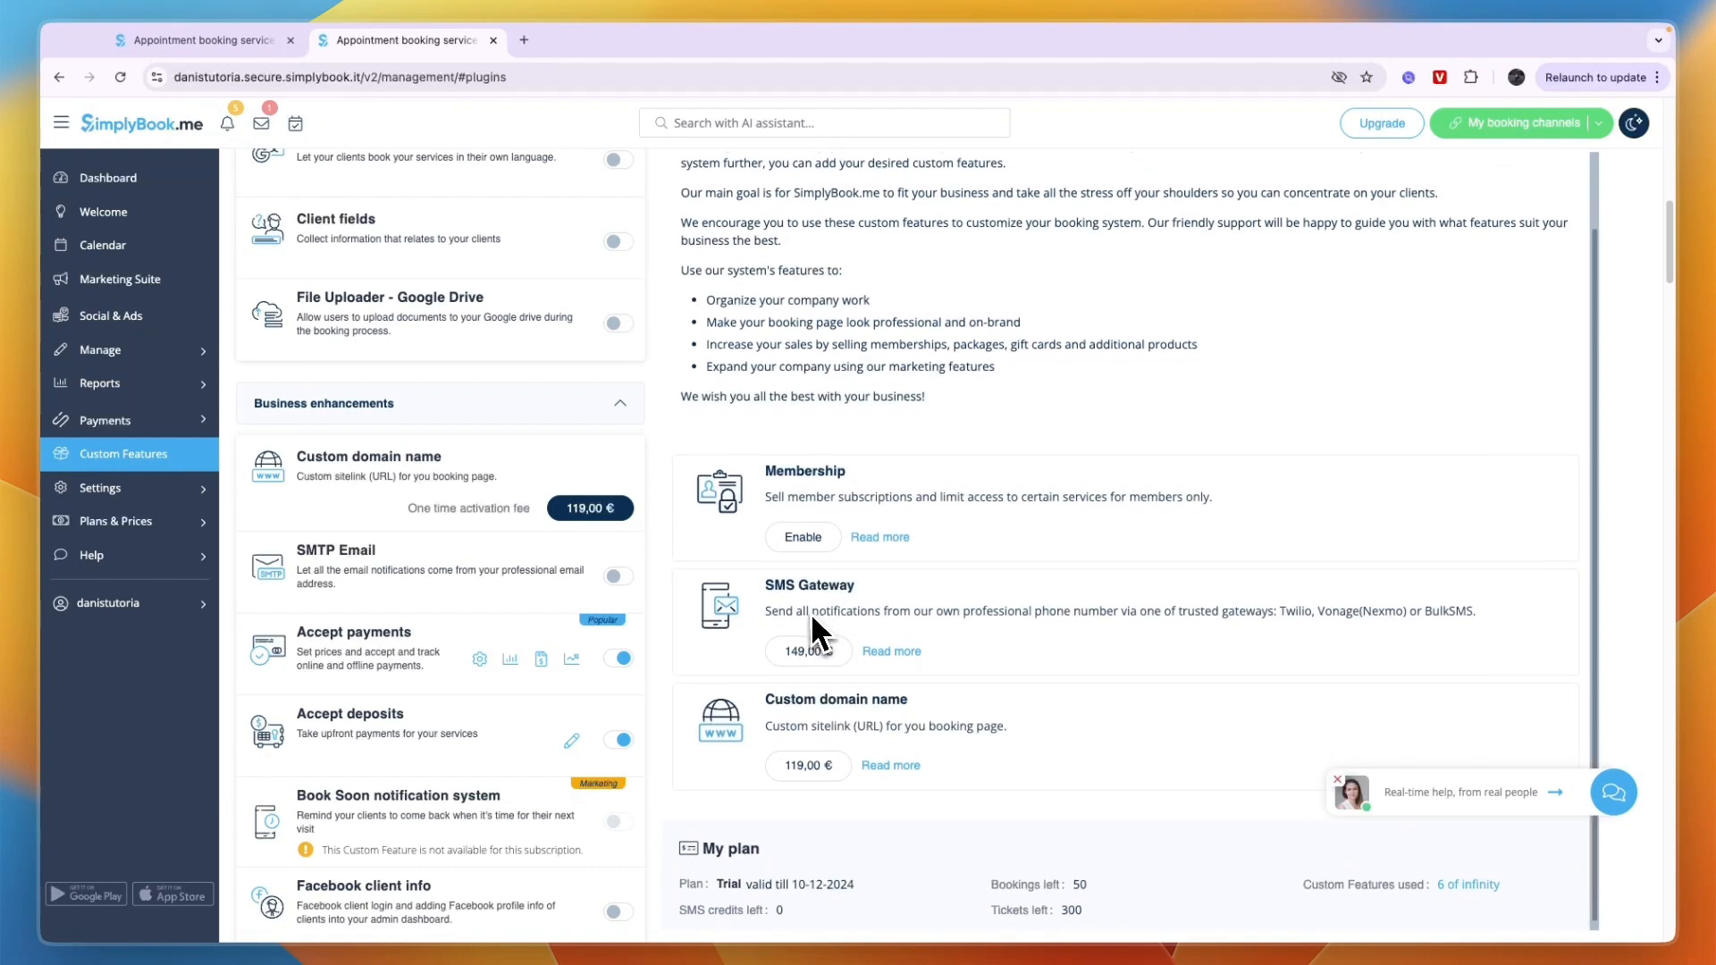
- Find the Custom domain name feature, enable it and disable it again
{"action": "left_click", "coordinate": [937, 720]}
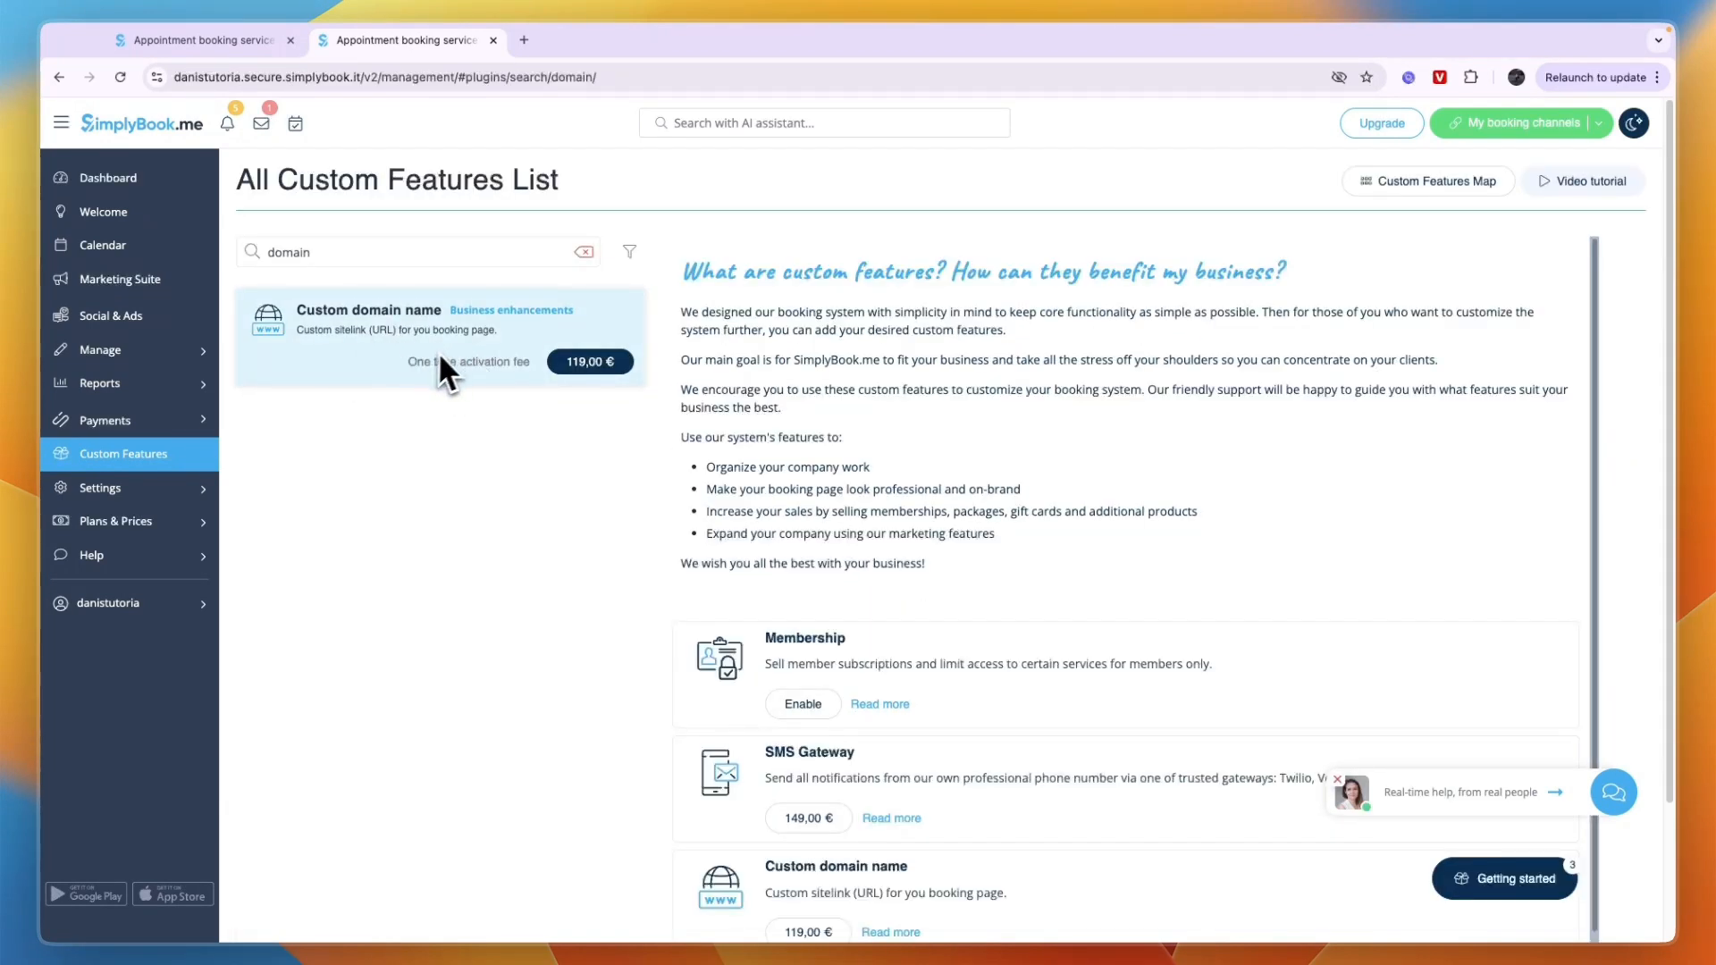
{"action": "left_click", "coordinate": [579, 365]}
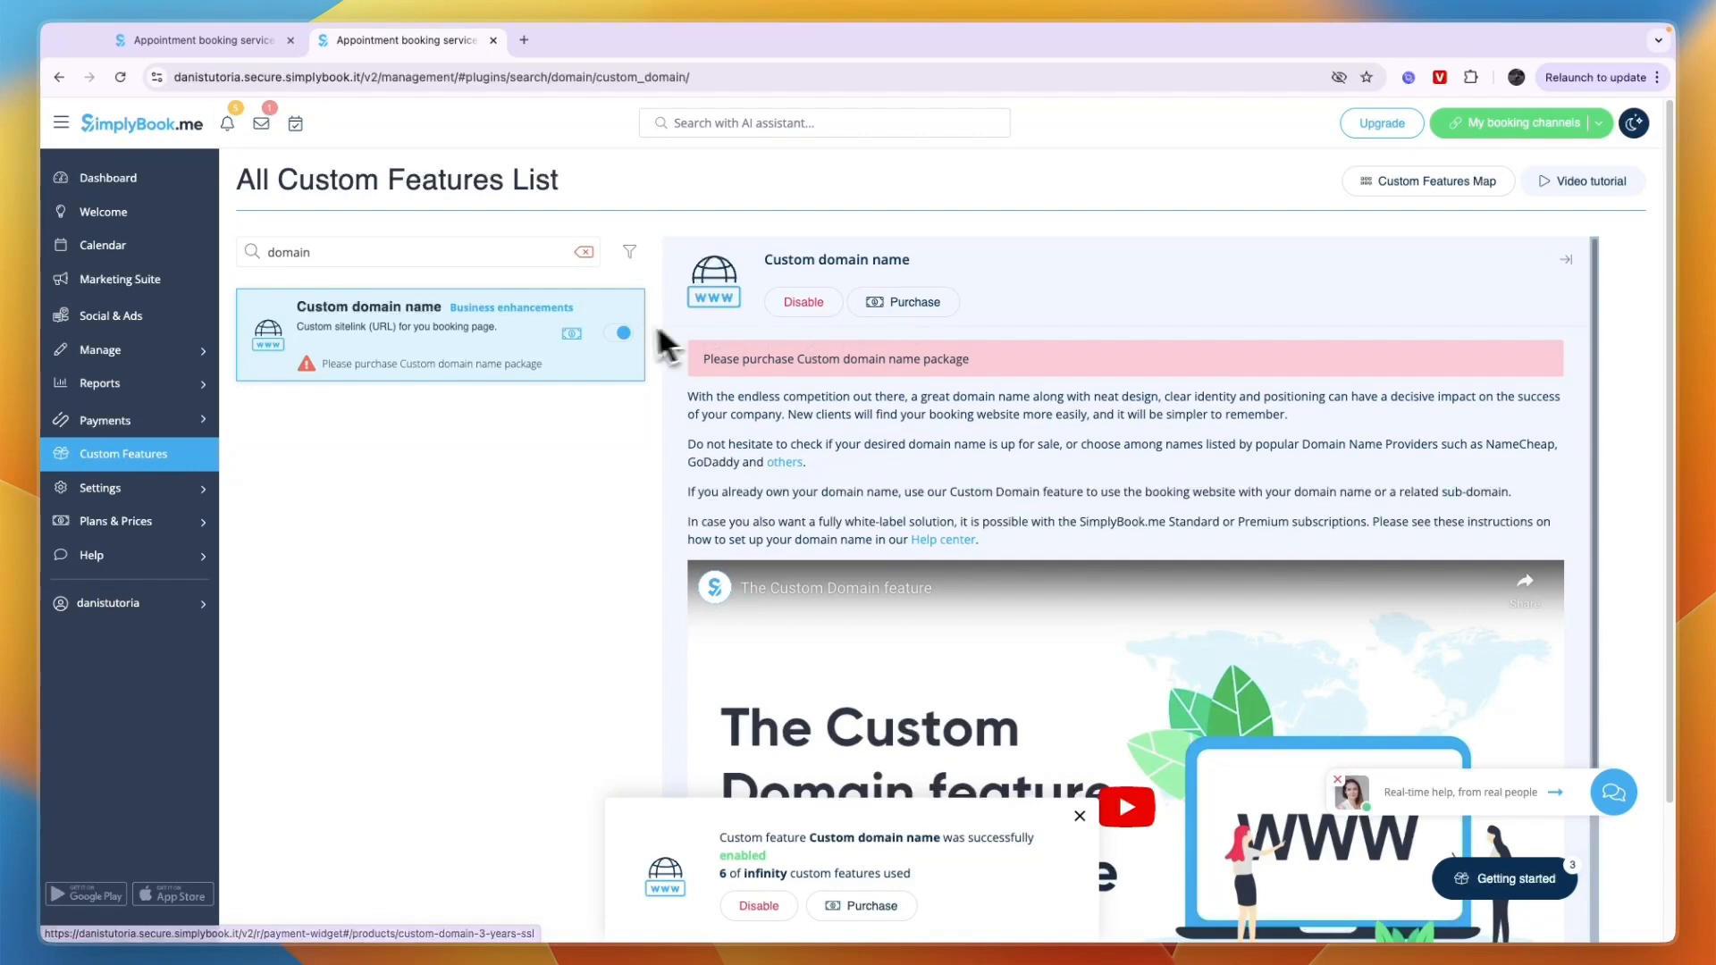
{"action": "left_click", "coordinate": [623, 332]}
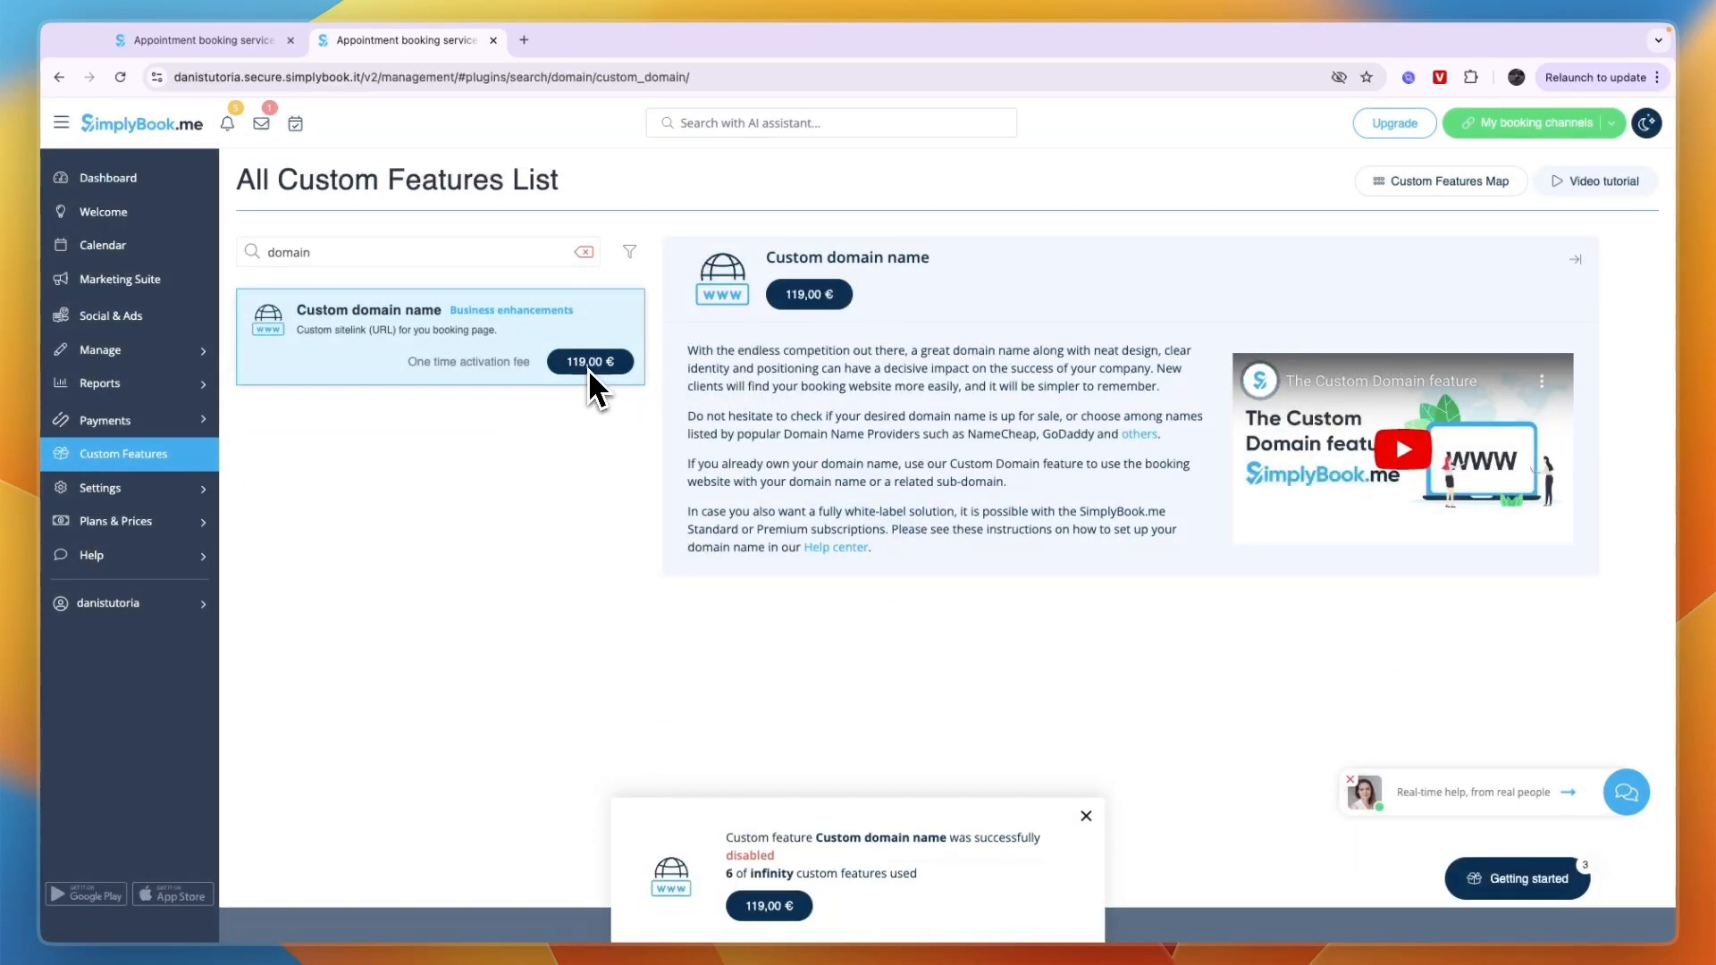
- Open the subscription plans with monthly billing and compare the prices, booking limits and included features from Free to Premium Plus
{"action": "mouse_move", "coordinate": [203, 534]}
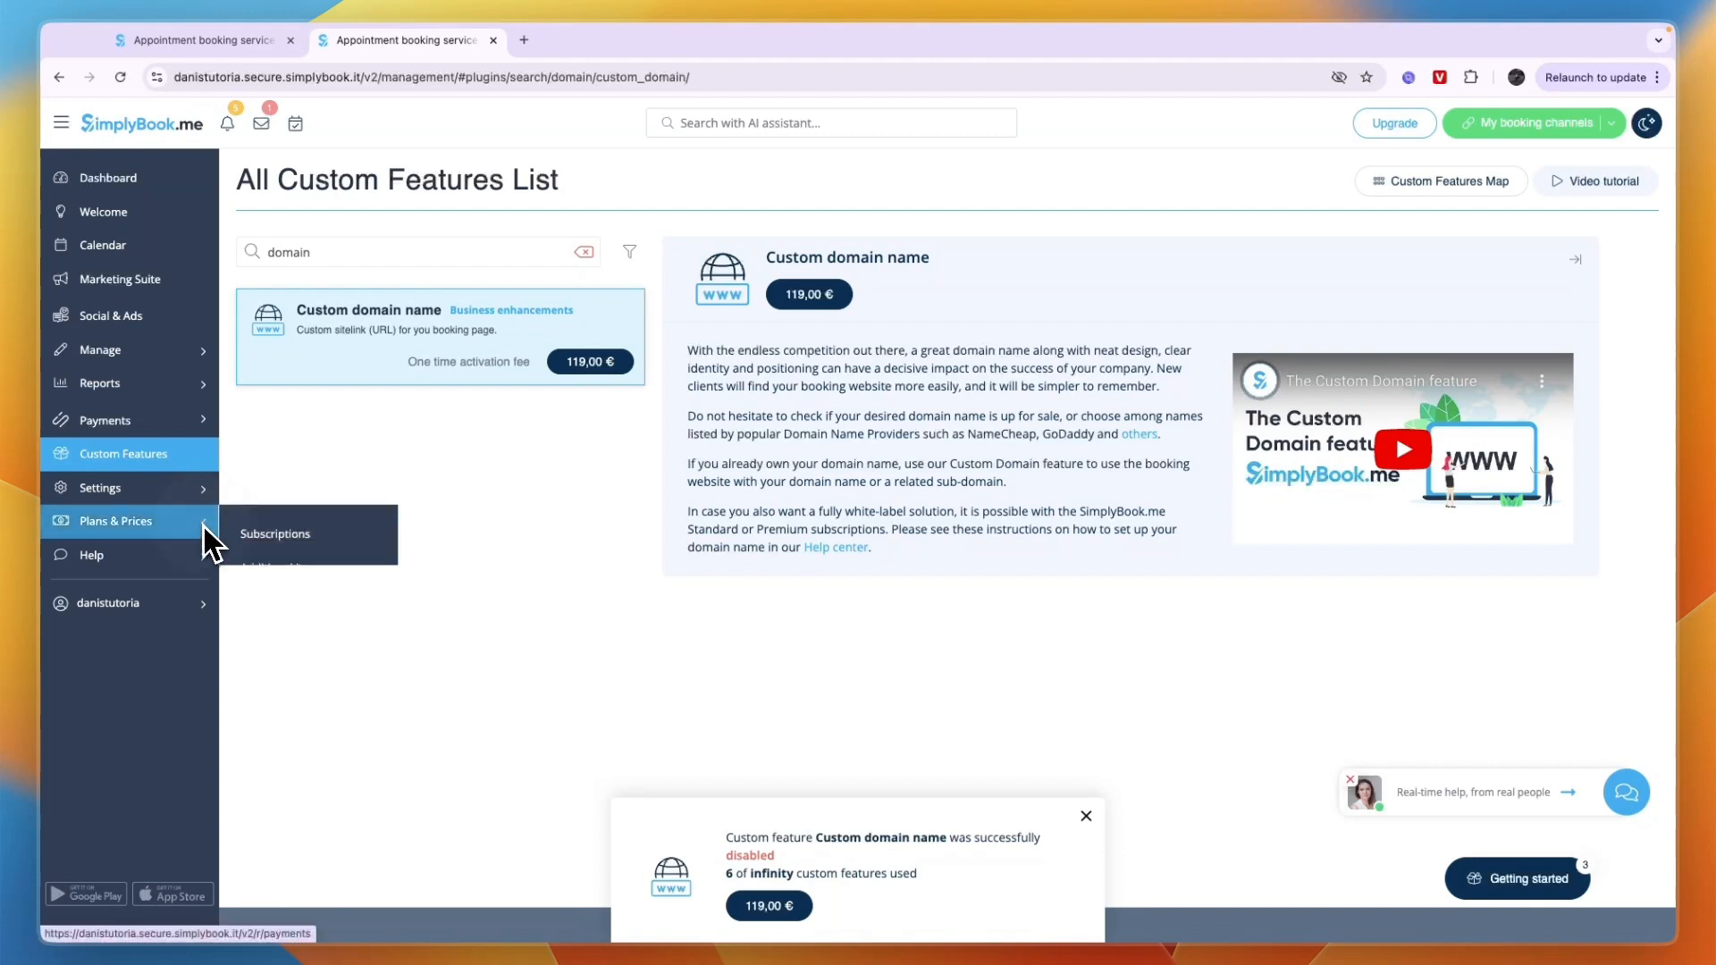
{"action": "left_click", "coordinate": [259, 532]}
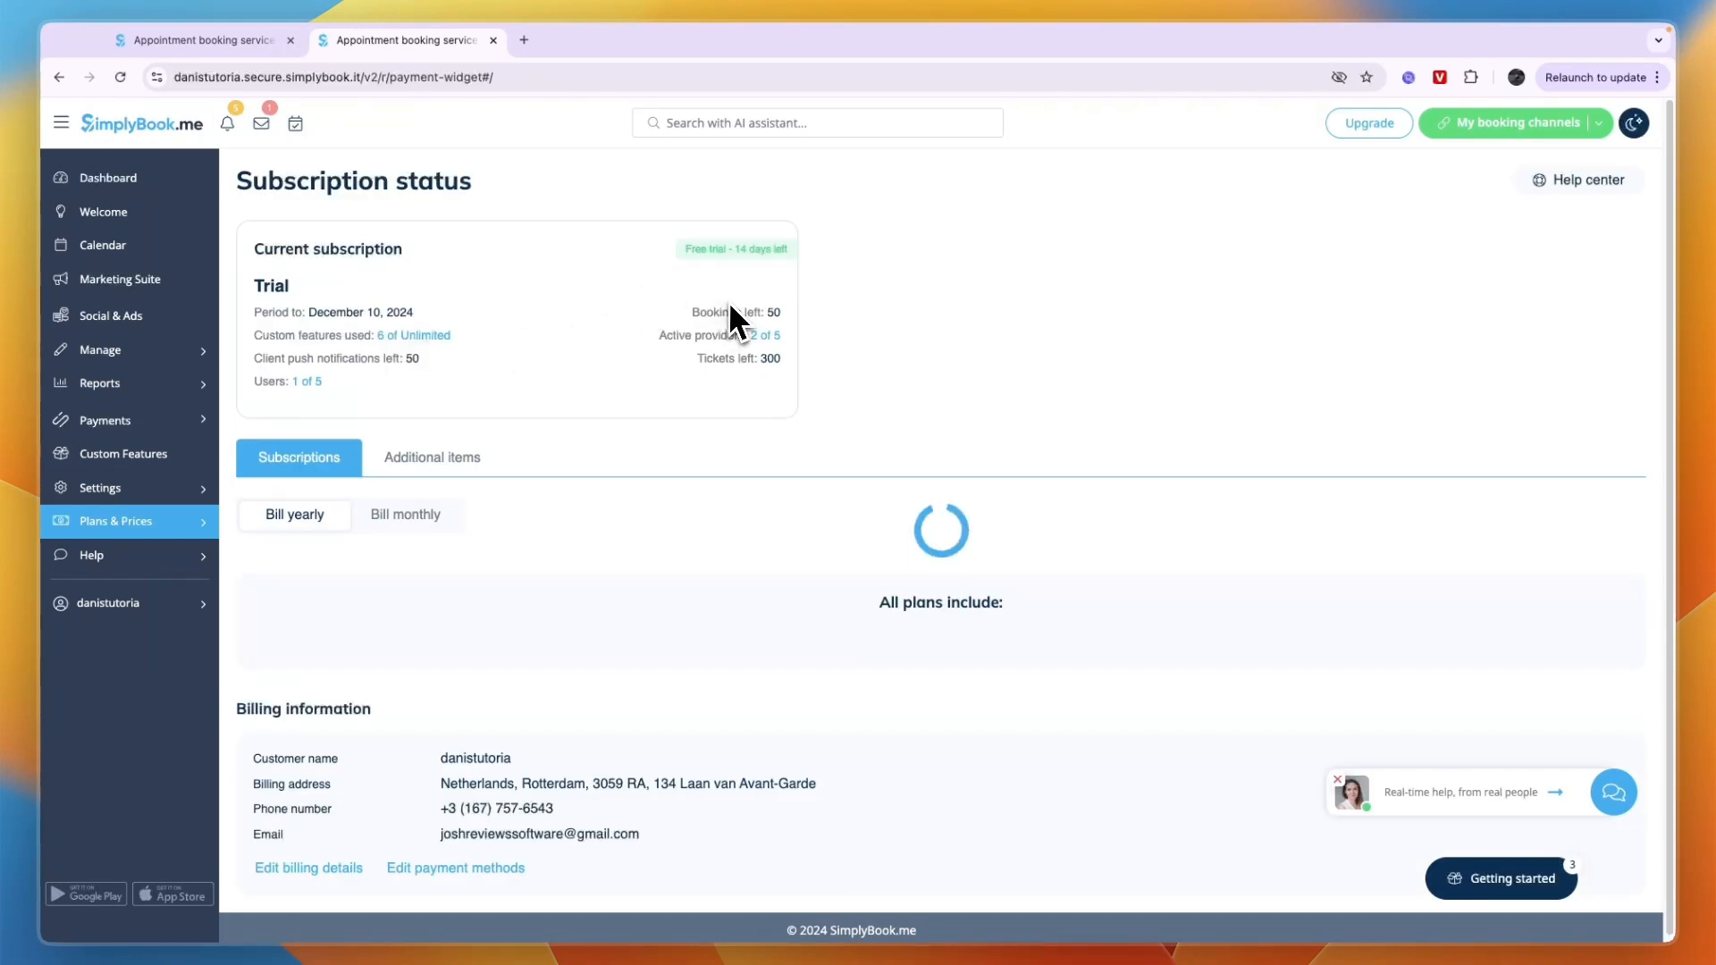
{"action": "left_click", "coordinate": [390, 517]}
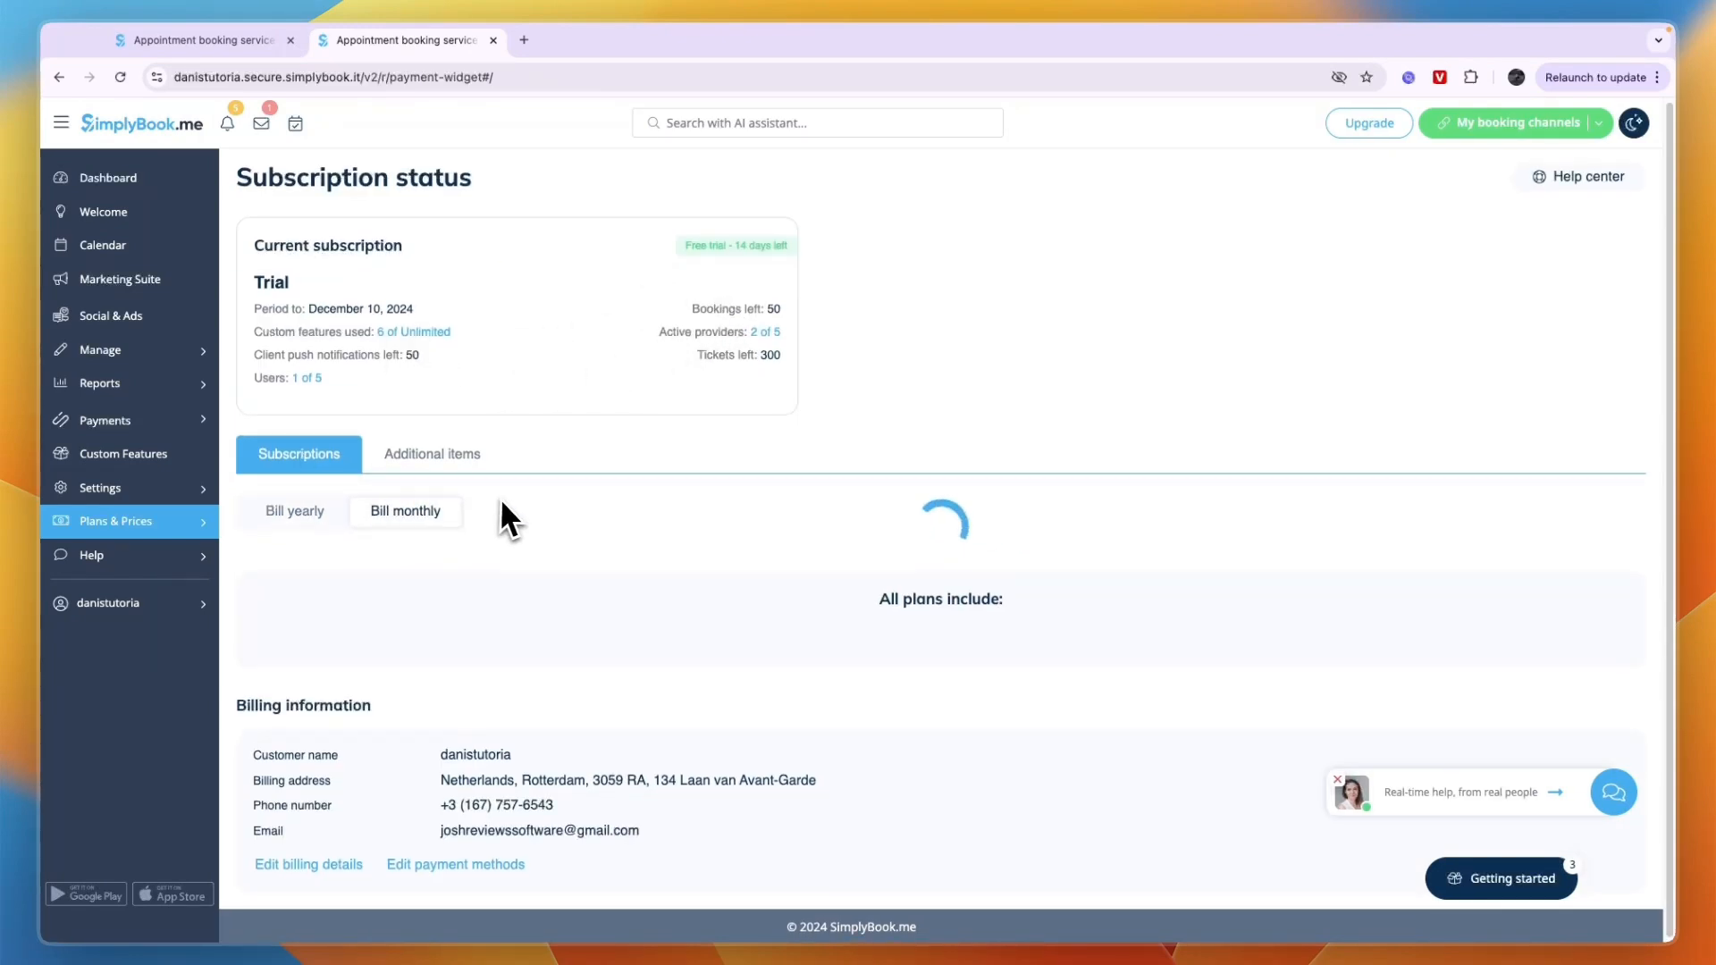
{"action": "scroll", "coordinate": [767, 637], "scroll_direction": "down", "scroll_amount": 3}
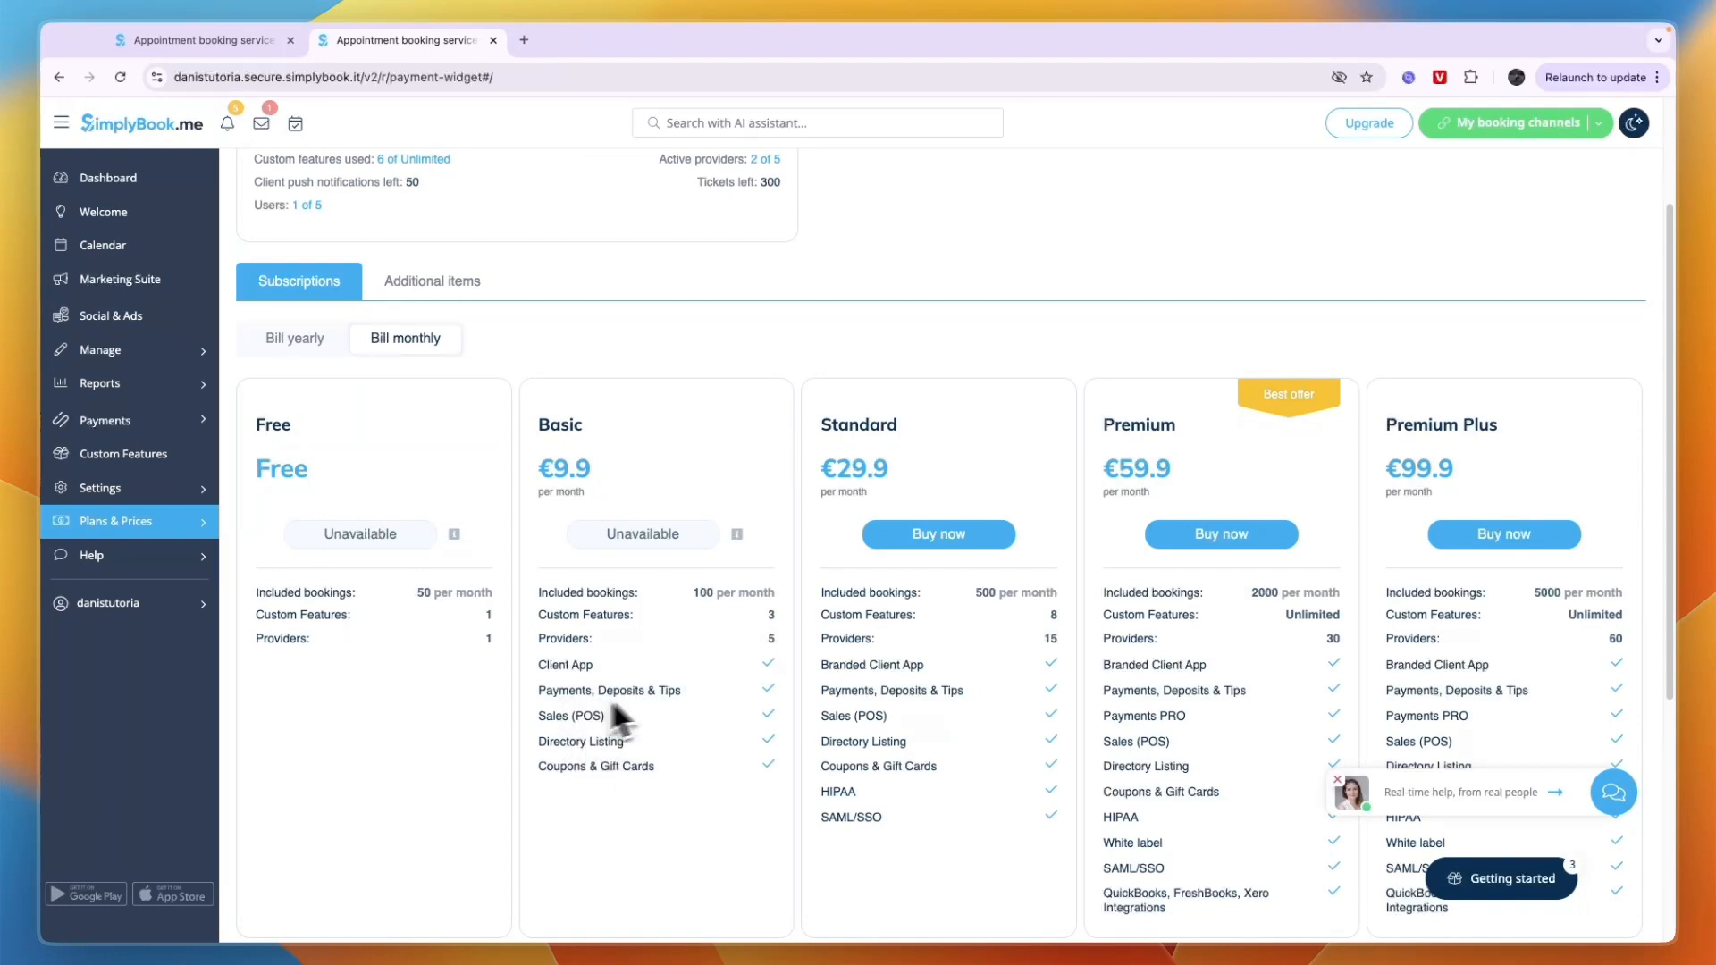
{"action": "scroll", "coordinate": [657, 720], "scroll_direction": "down", "scroll_amount": 1}
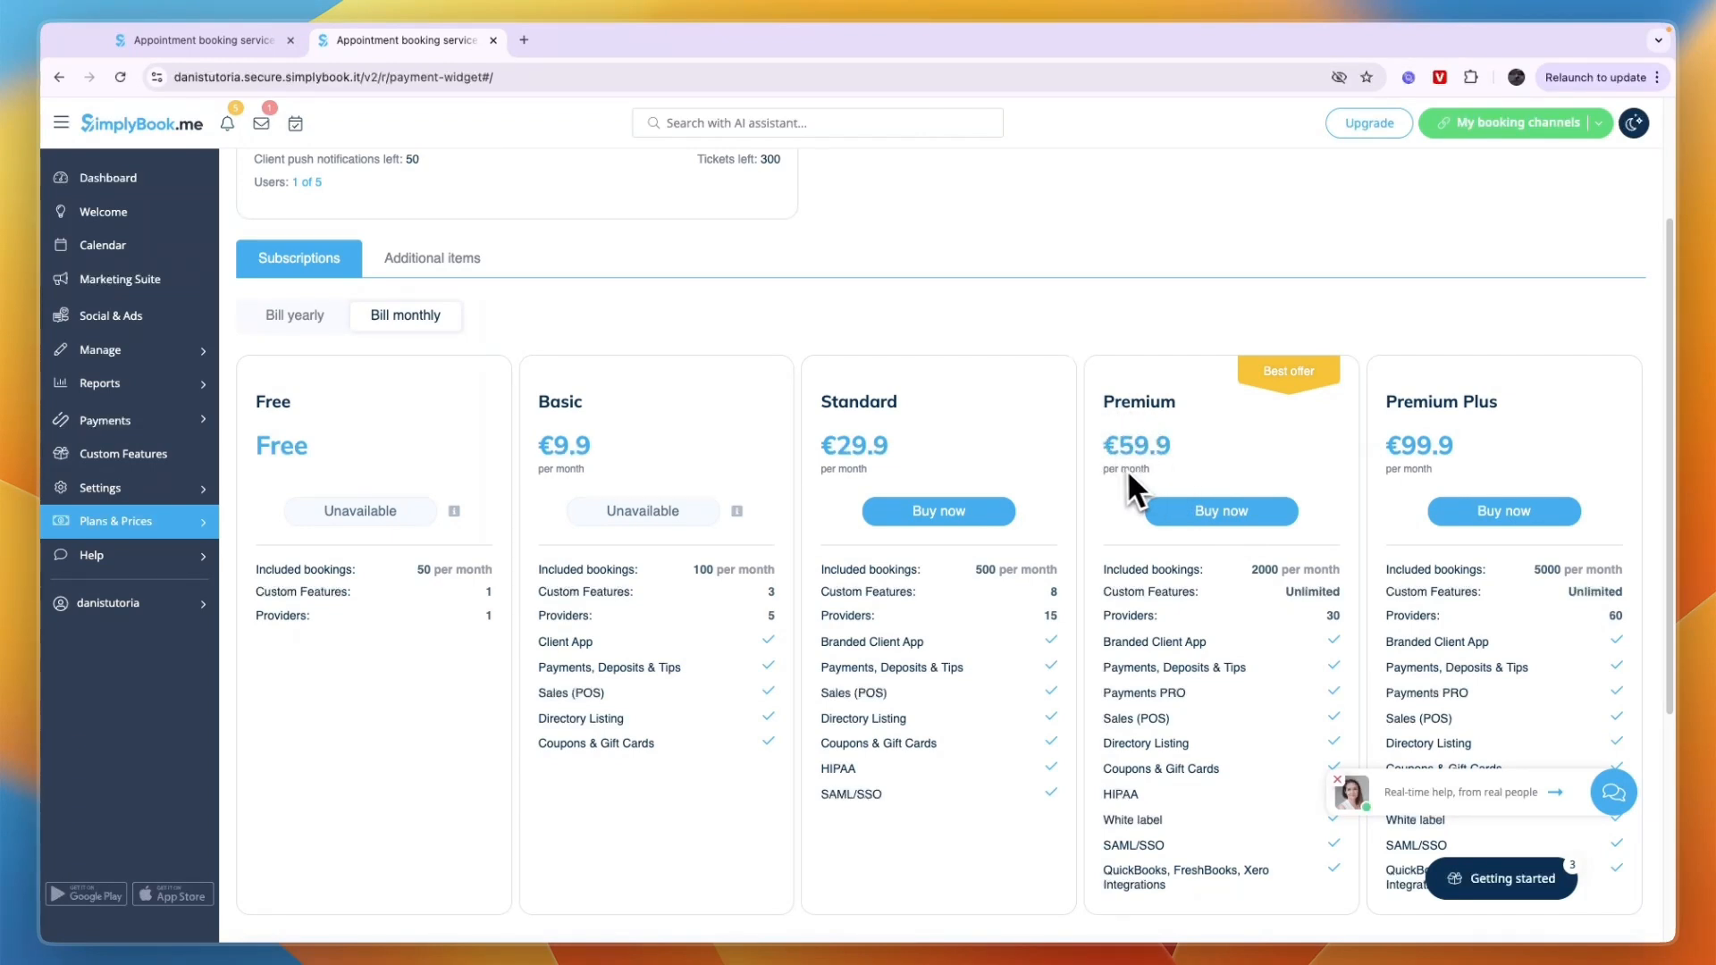
{"action": "scroll", "coordinate": [1126, 468], "scroll_direction": "down", "scroll_amount": 3}
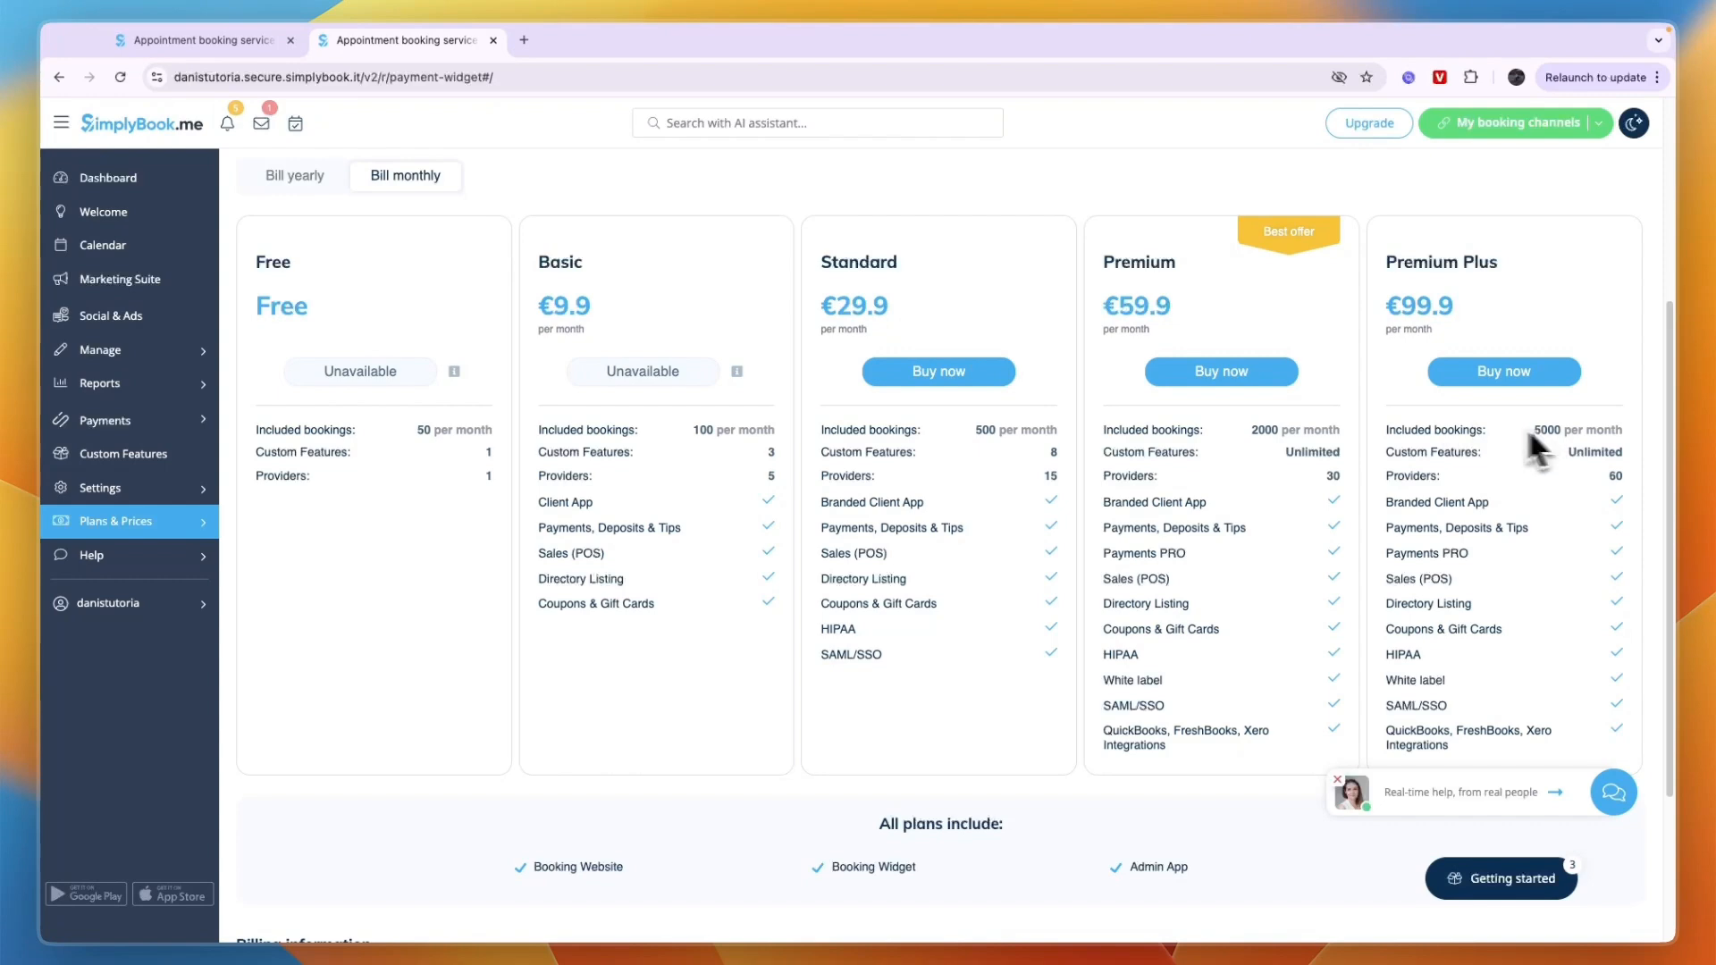
{"action": "scroll", "coordinate": [1391, 428], "scroll_direction": "down", "scroll_amount": 6}
{"action": "scroll", "coordinate": [1386, 431], "scroll_direction": "up", "scroll_amount": 7}
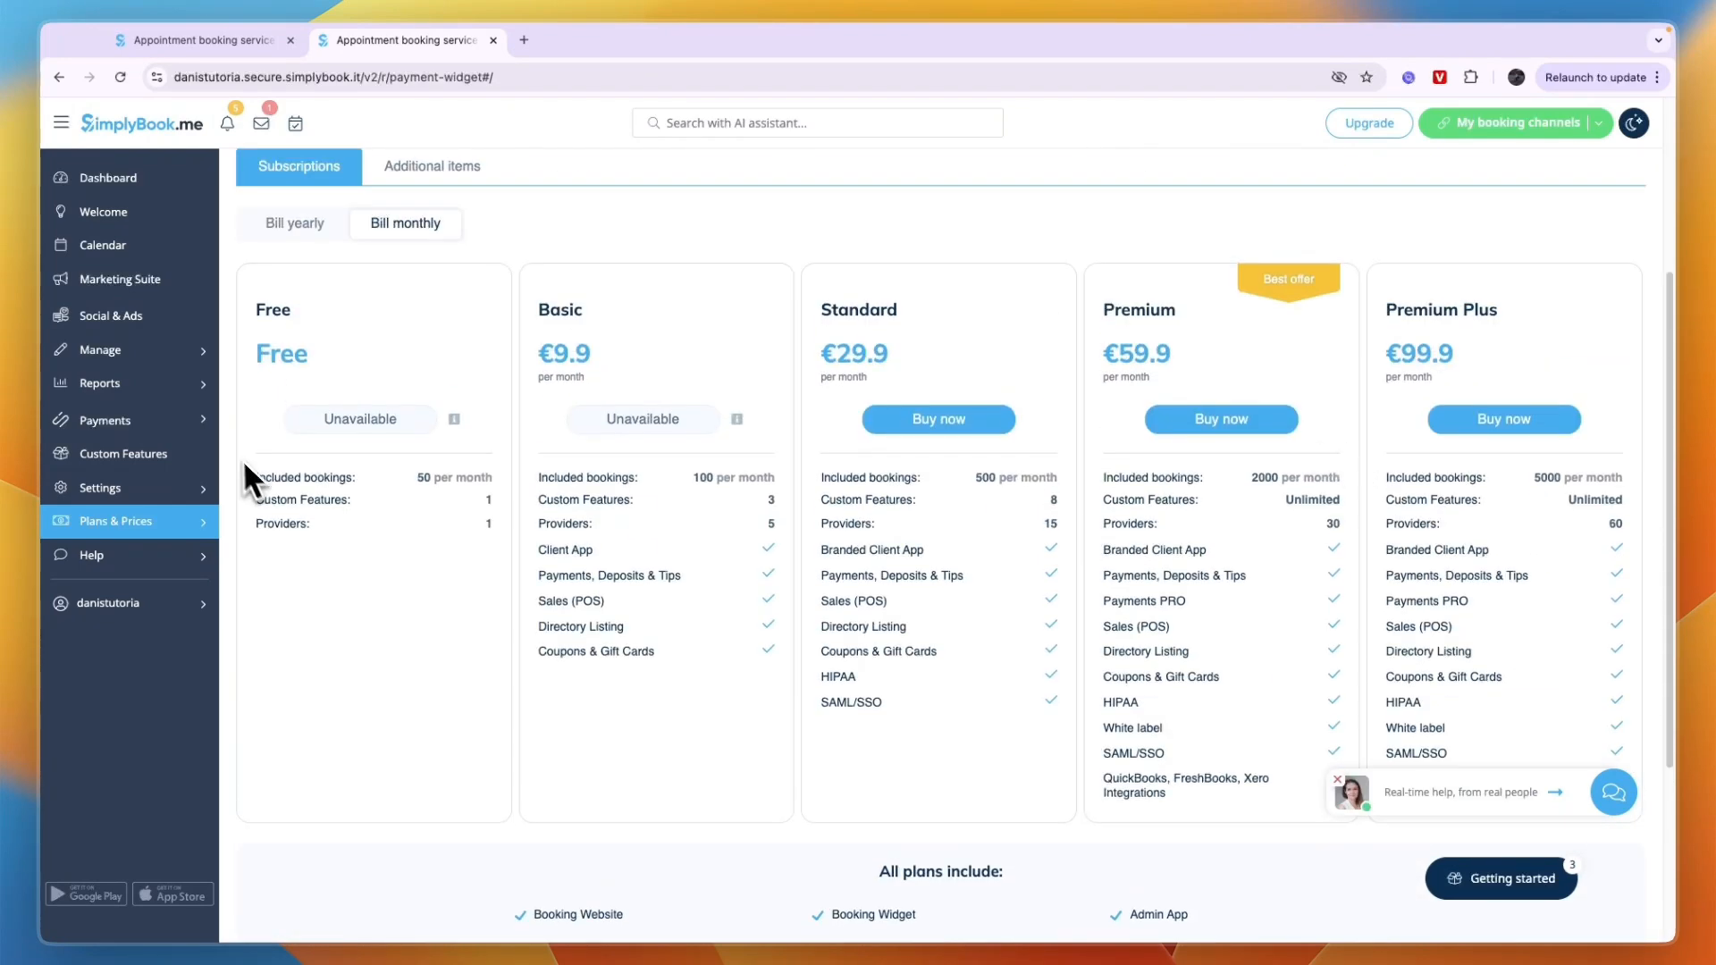